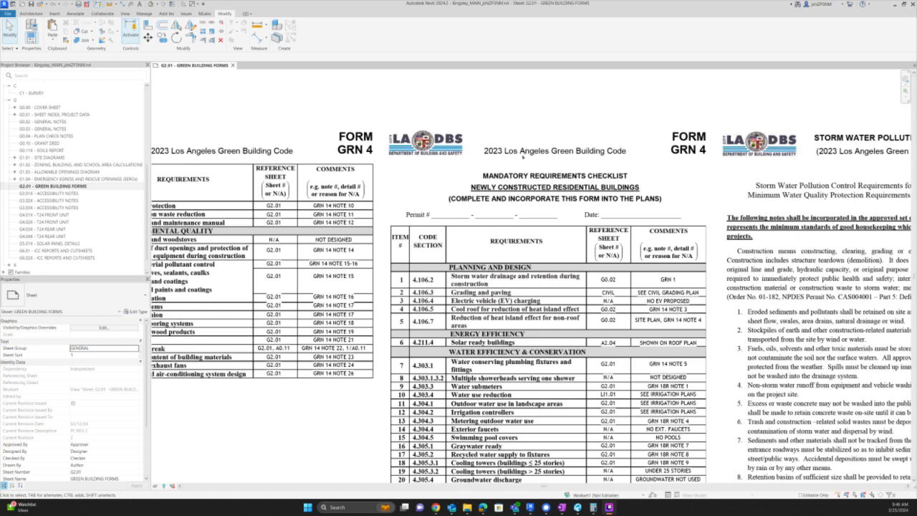
- Select the two GRN 4 checklist page images on sheet G2.01
{"action": "scroll", "coordinate": [506, 142], "scroll_direction": "down", "scroll_amount": 3}
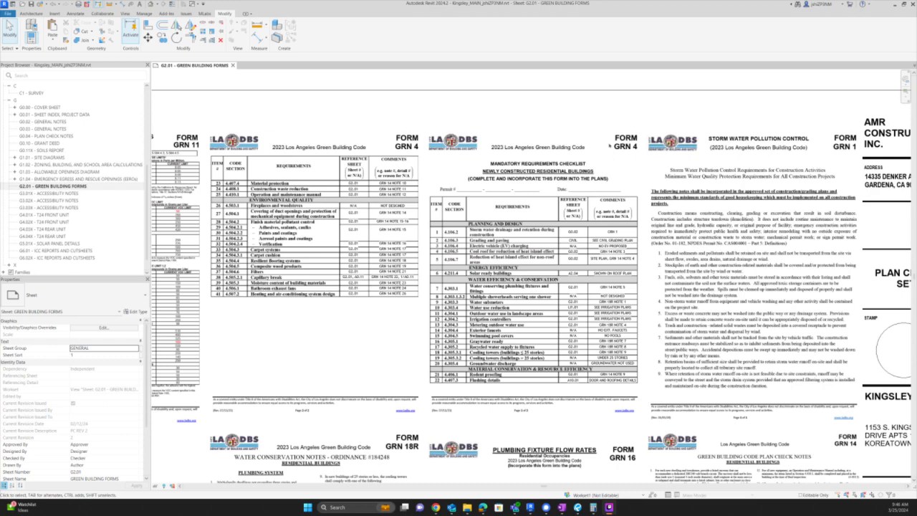
{"action": "scroll", "coordinate": [609, 127], "scroll_direction": "down", "scroll_amount": 4}
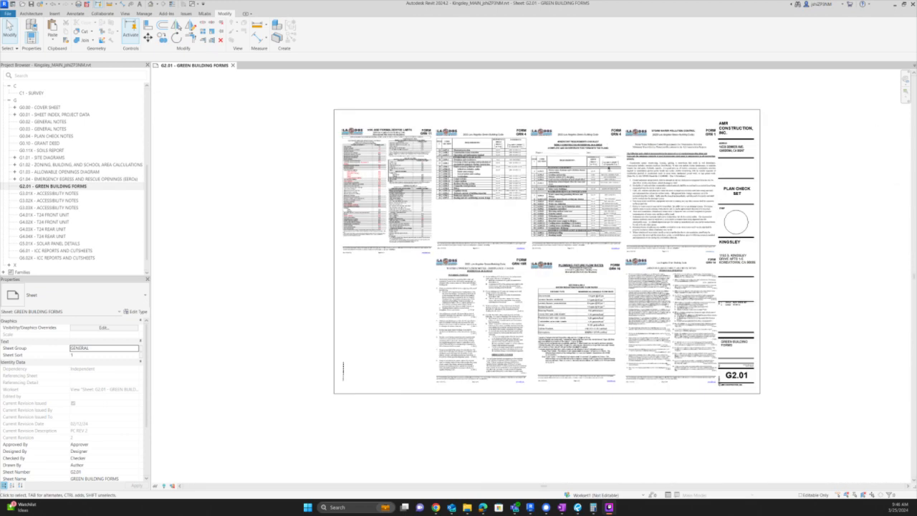
{"action": "left_click", "coordinate": [596, 244]}
{"action": "left_click", "coordinate": [598, 242]}
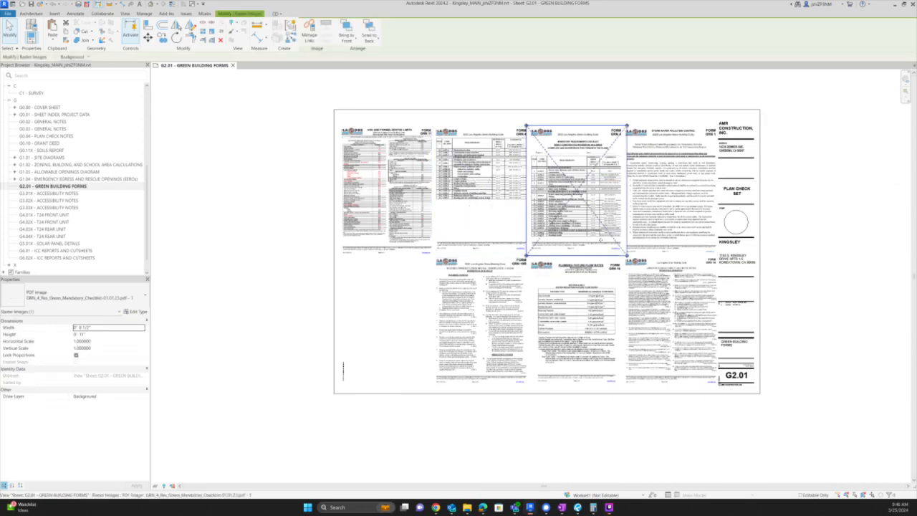
{"action": "scroll", "coordinate": [609, 144], "scroll_direction": "up", "scroll_amount": 2}
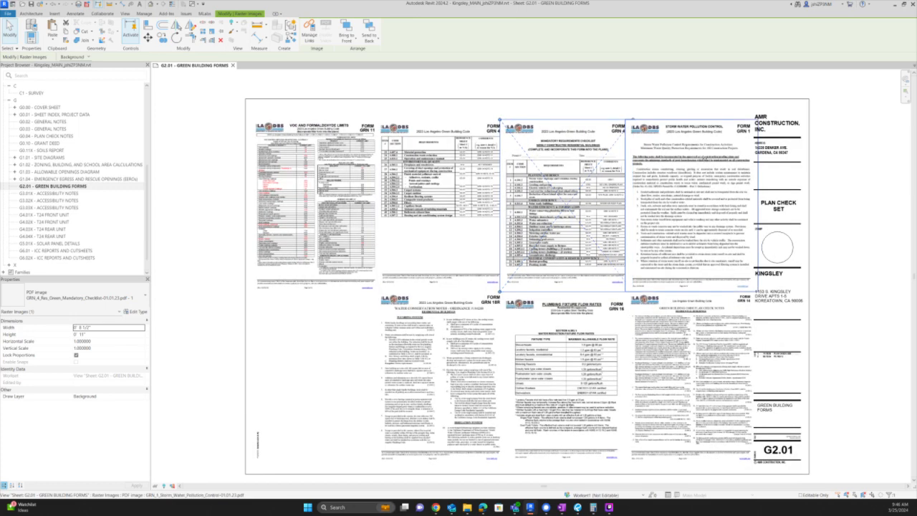
- Select the storm water, plan check notes, plumbing flow rates, GRN 18R and GRN 11 forms
{"action": "left_click", "coordinate": [679, 218]}
{"action": "left_click", "coordinate": [684, 376]}
{"action": "left_click", "coordinate": [587, 380]}
{"action": "left_click", "coordinate": [471, 375]}
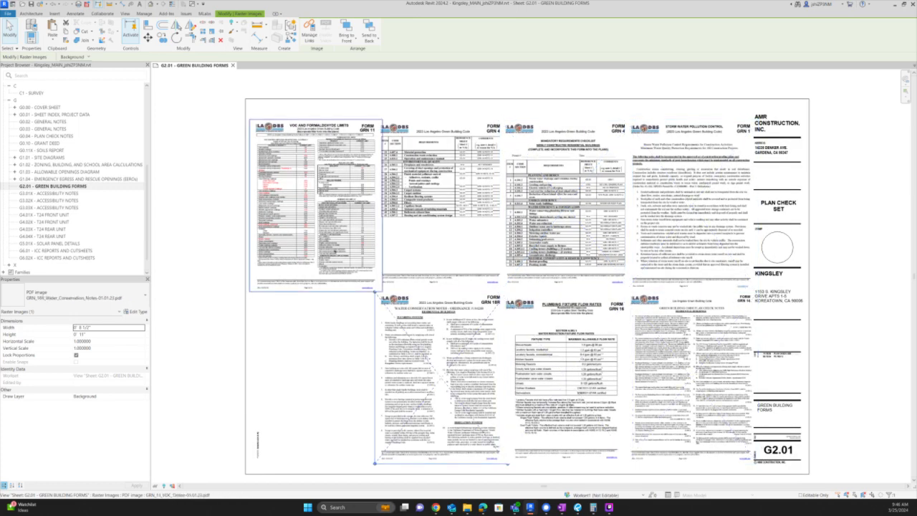
{"action": "left_click", "coordinate": [330, 240]}
{"action": "left_click", "coordinate": [440, 251]}
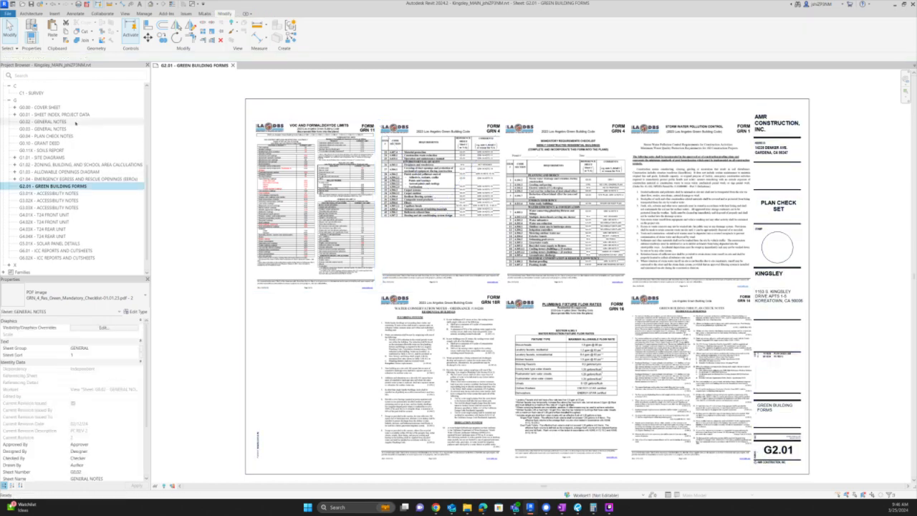
- Open sheet G0.02 General Notes and pan over its notes and title block
{"action": "double_click", "coordinate": [44, 121]}
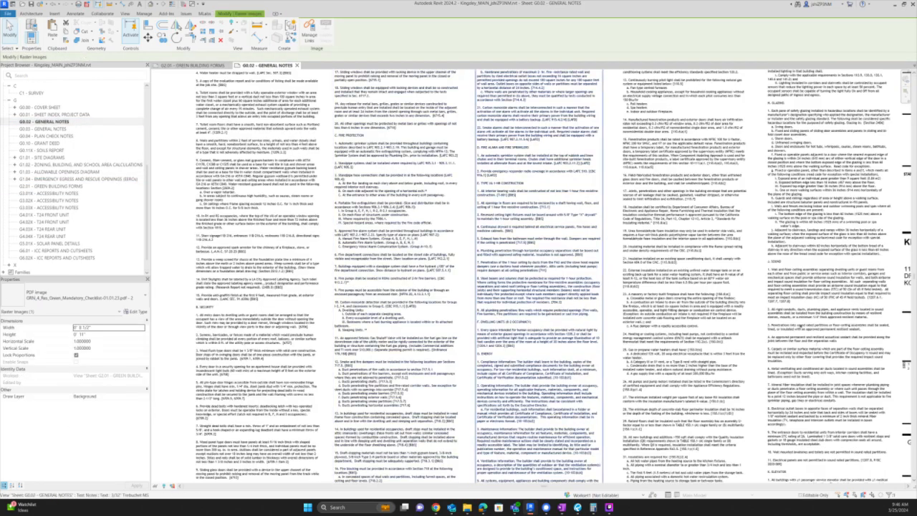
{"action": "middle_click_drag", "start_coordinate": [743, 253], "coordinate": [643, 344]}
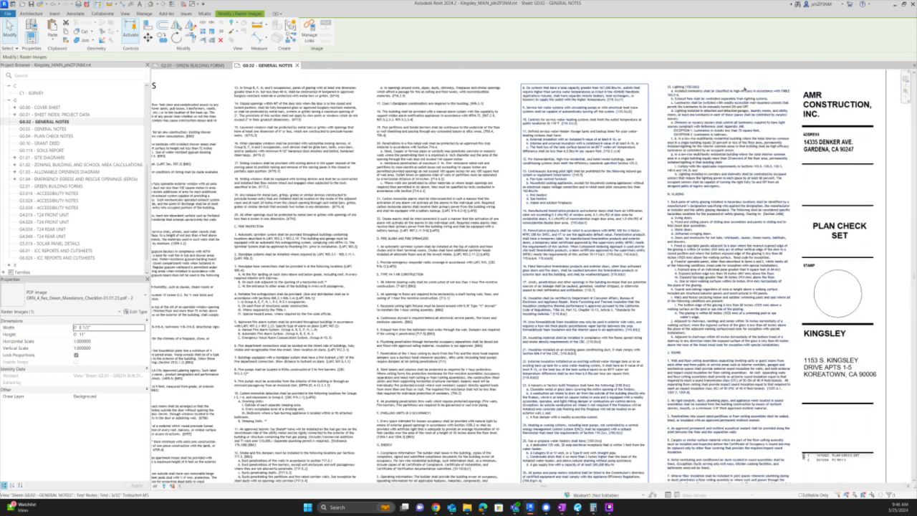
{"action": "middle_click_drag", "start_coordinate": [597, 471], "coordinate": [629, 326]}
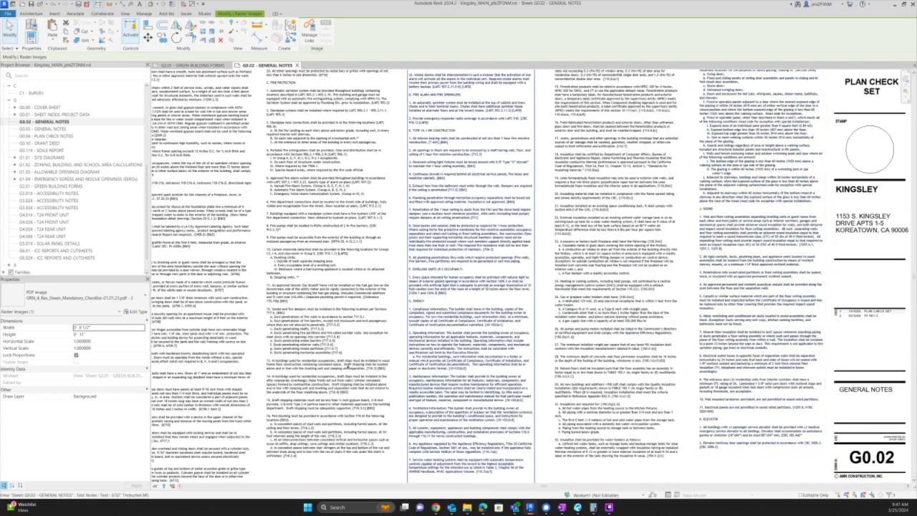
- Open sheet G0.03 General Notes, then go back to sheet G2.01
{"action": "double_click", "coordinate": [44, 129]}
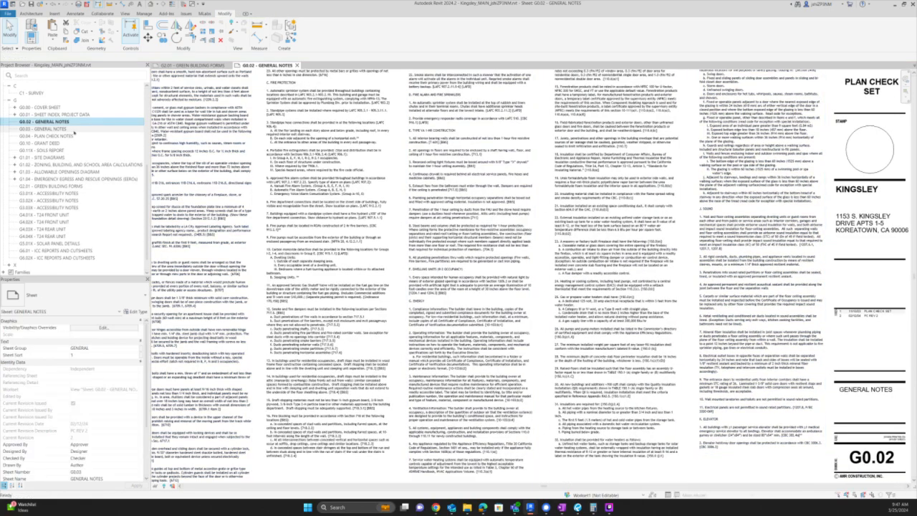
{"action": "scroll", "coordinate": [350, 161], "scroll_direction": "up", "scroll_amount": 2}
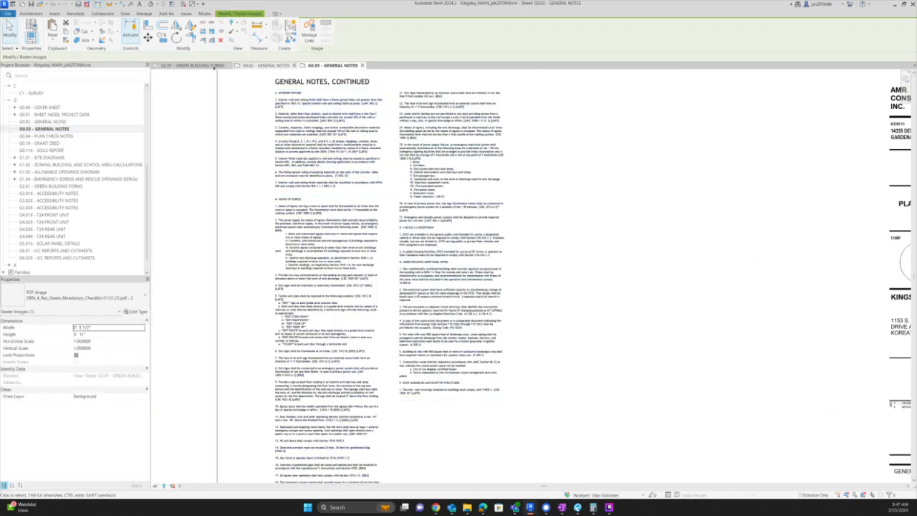
{"action": "left_click", "coordinate": [190, 66]}
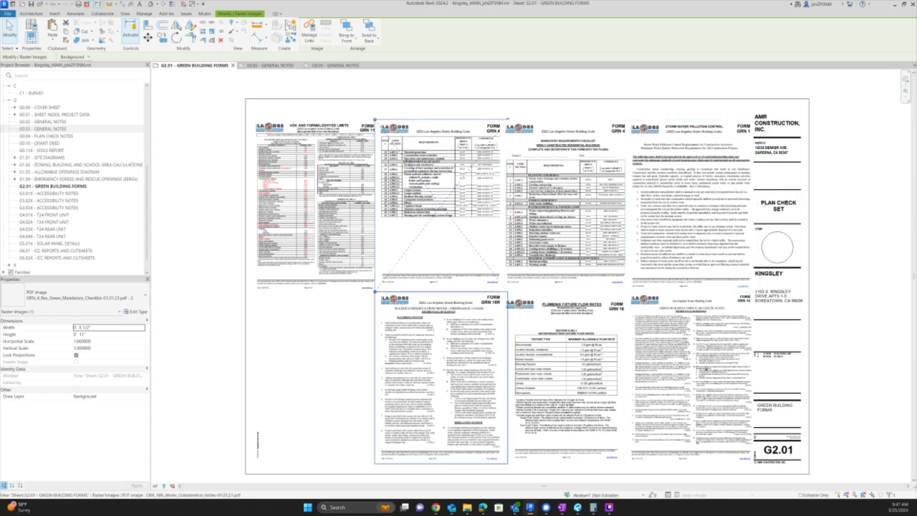
{"action": "left_click", "coordinate": [885, 185]}
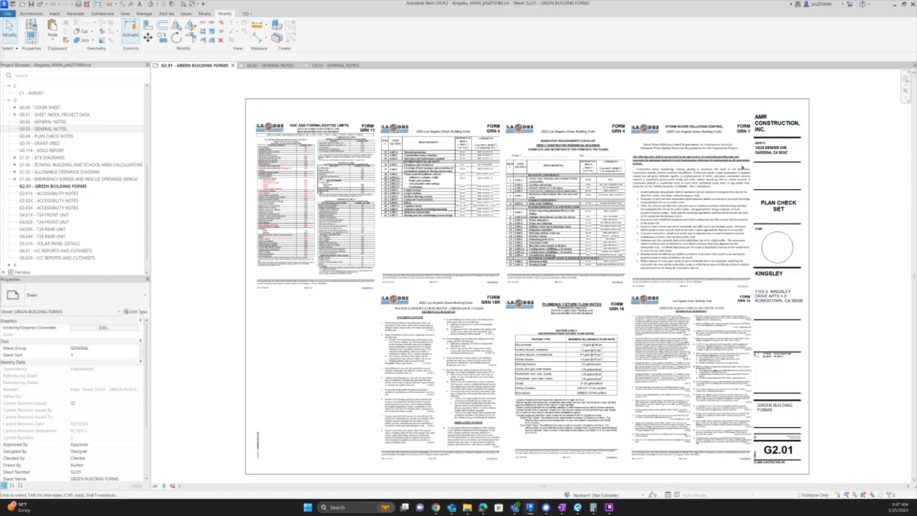
{"action": "scroll", "coordinate": [746, 173], "scroll_direction": "up", "scroll_amount": 1}
{"action": "scroll", "coordinate": [746, 173], "scroll_direction": "up", "scroll_amount": 2}
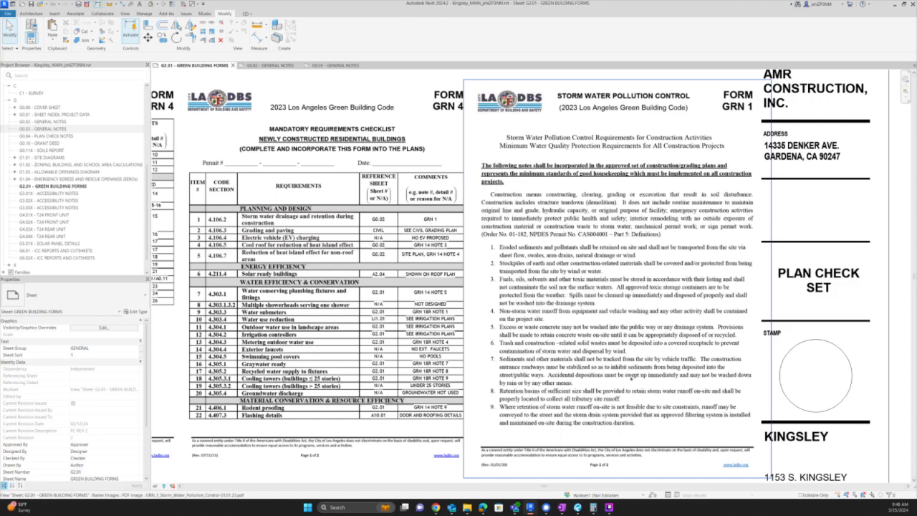
{"action": "scroll", "coordinate": [650, 231], "scroll_direction": "down", "scroll_amount": 2}
{"action": "middle_click_drag", "start_coordinate": [652, 232], "coordinate": [750, 196]}
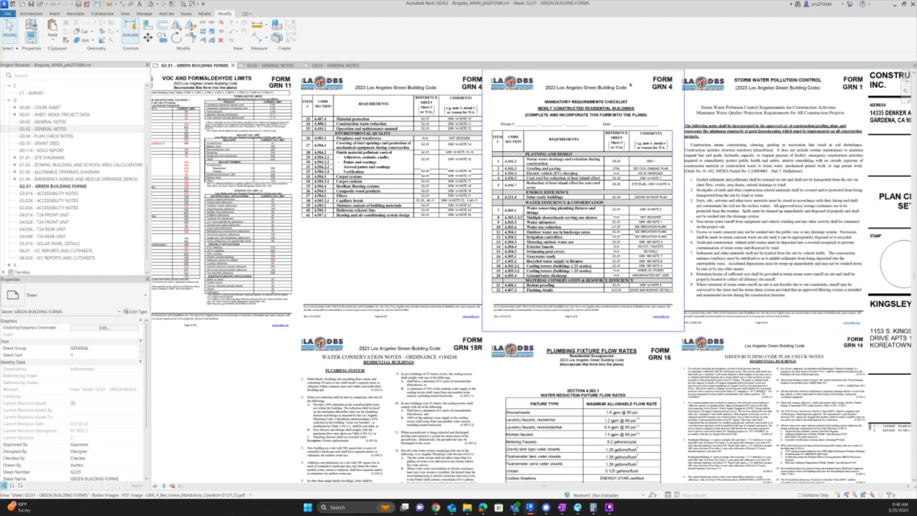
{"action": "scroll", "coordinate": [630, 87], "scroll_direction": "up", "scroll_amount": 2}
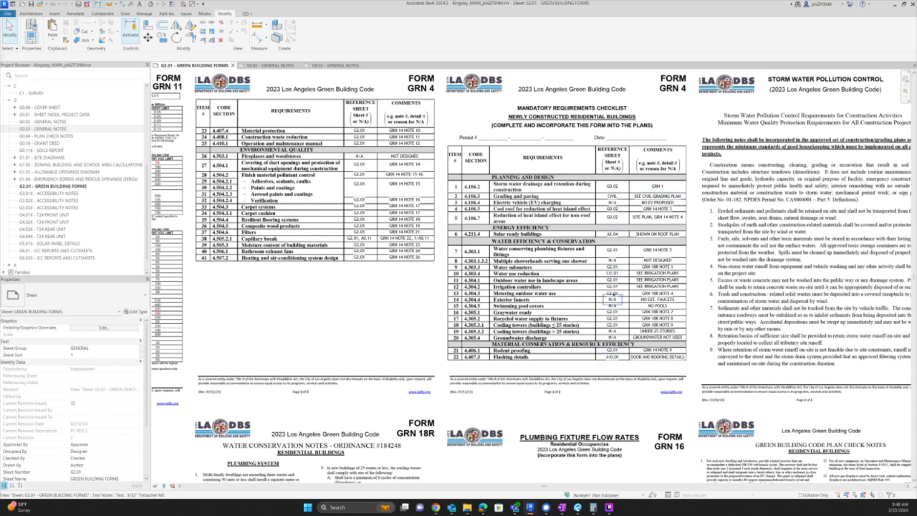
{"action": "scroll", "coordinate": [512, 339], "scroll_direction": "down", "scroll_amount": 1}
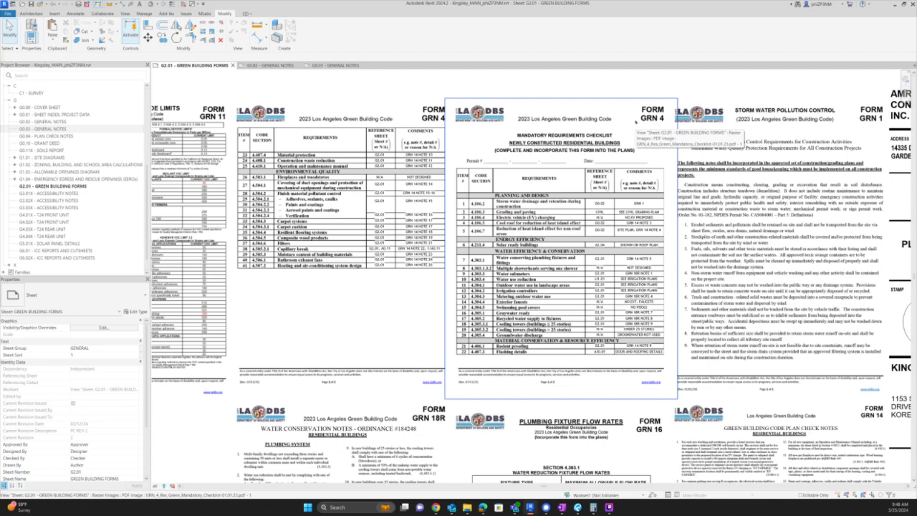
{"action": "scroll", "coordinate": [636, 123], "scroll_direction": "down", "scroll_amount": 2}
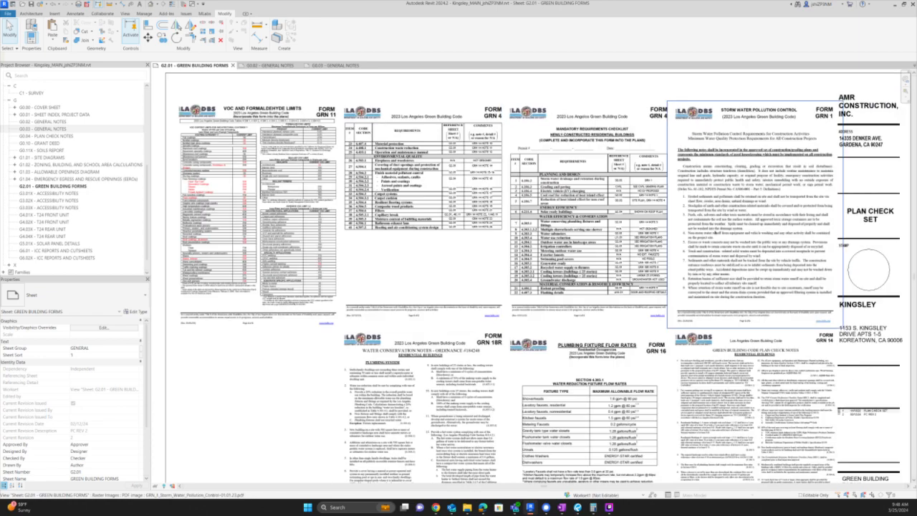
{"action": "scroll", "coordinate": [279, 156], "scroll_direction": "up", "scroll_amount": 2}
{"action": "middle_click_drag", "start_coordinate": [289, 127], "coordinate": [541, 142]}
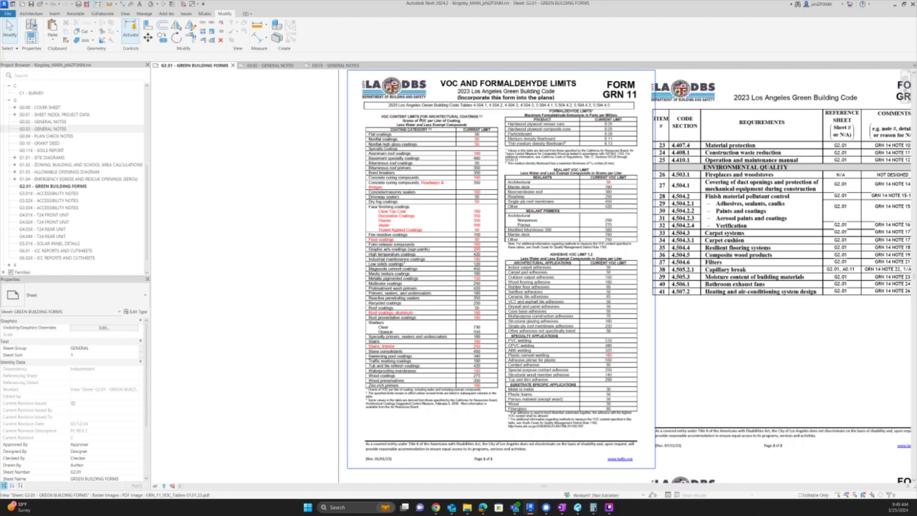
{"action": "scroll", "coordinate": [369, 106], "scroll_direction": "up", "scroll_amount": 5}
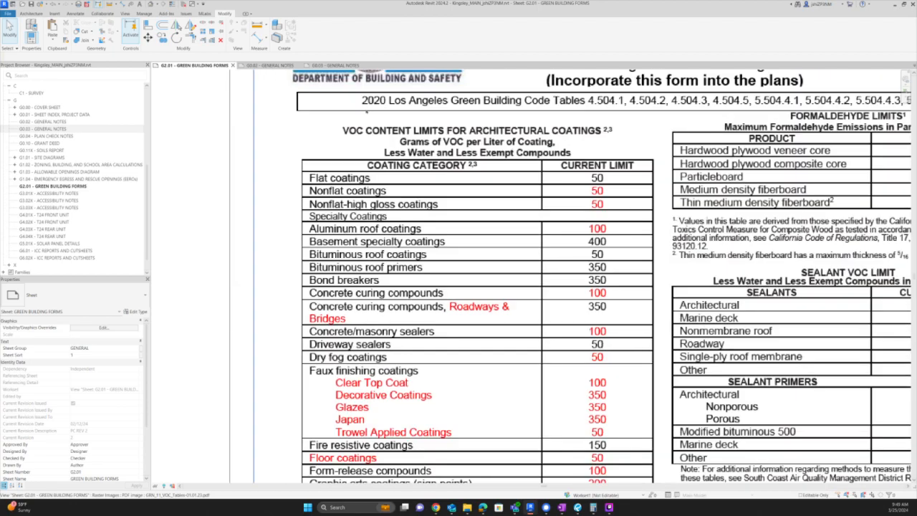
{"action": "scroll", "coordinate": [367, 112], "scroll_direction": "down", "scroll_amount": 5}
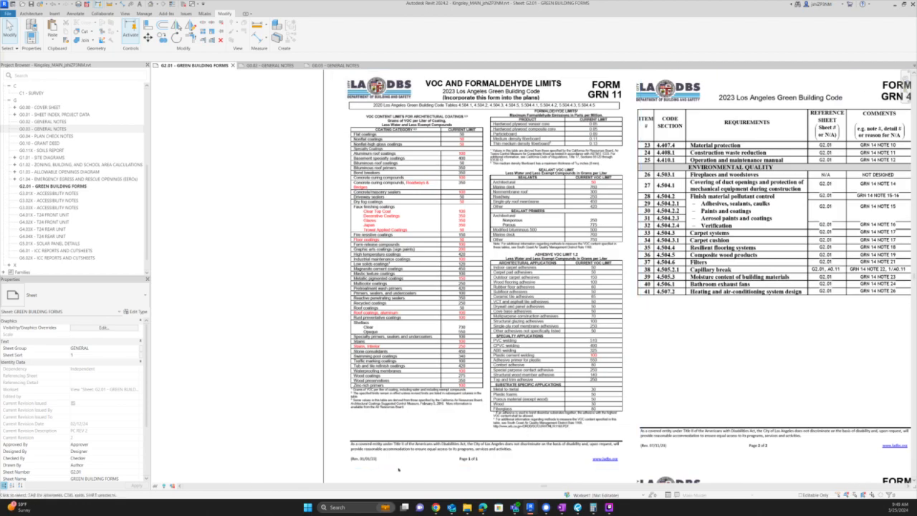
{"action": "scroll", "coordinate": [411, 472], "scroll_direction": "up", "scroll_amount": 6}
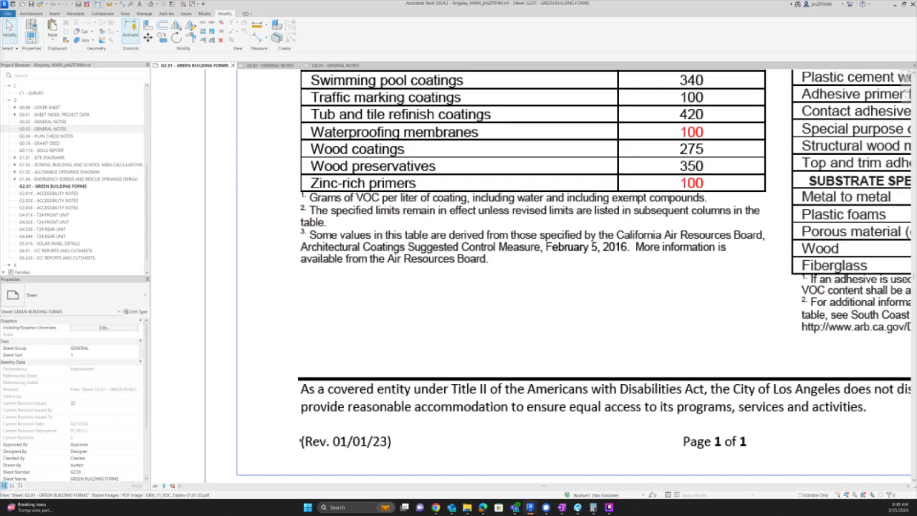
{"action": "scroll", "coordinate": [420, 428], "scroll_direction": "down", "scroll_amount": 6}
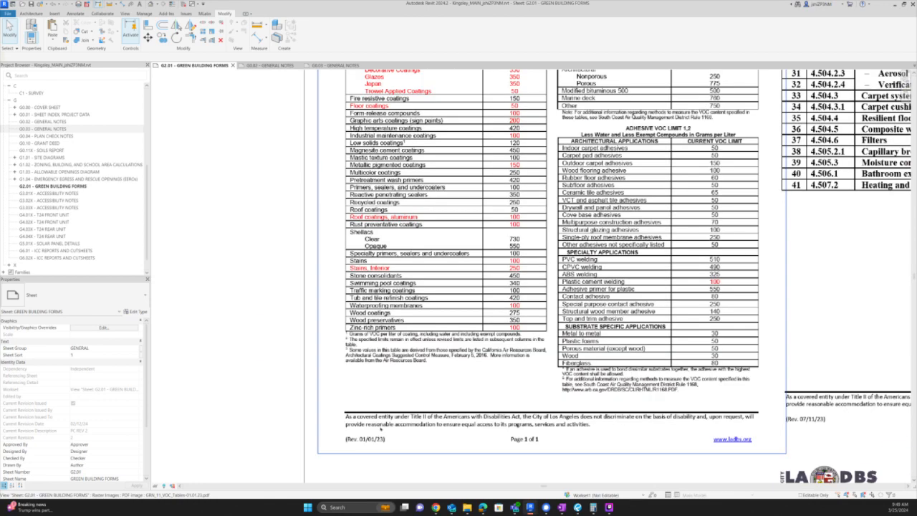
{"action": "scroll", "coordinate": [381, 429], "scroll_direction": "down", "scroll_amount": 1}
{"action": "middle_click_drag", "start_coordinate": [498, 111], "coordinate": [496, 219]}
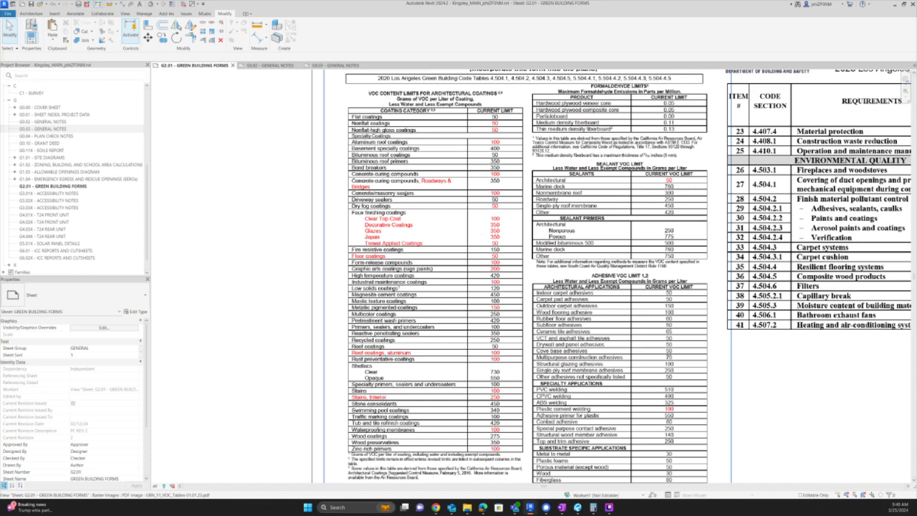
{"action": "scroll", "coordinate": [504, 257], "scroll_direction": "down", "scroll_amount": 5}
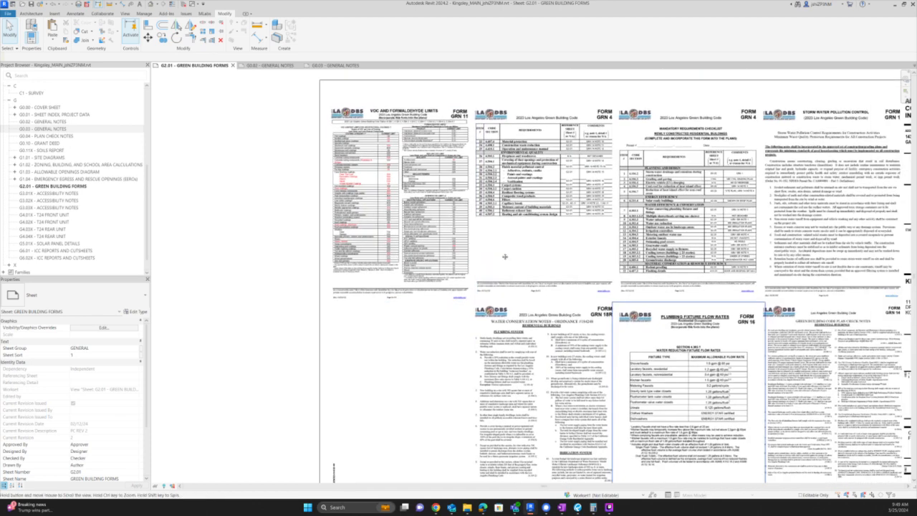
{"action": "middle_click_drag", "start_coordinate": [505, 257], "coordinate": [303, 155]}
{"action": "scroll", "coordinate": [594, 257], "scroll_direction": "up", "scroll_amount": 3}
{"action": "scroll", "coordinate": [625, 304], "scroll_direction": "up", "scroll_amount": 1}
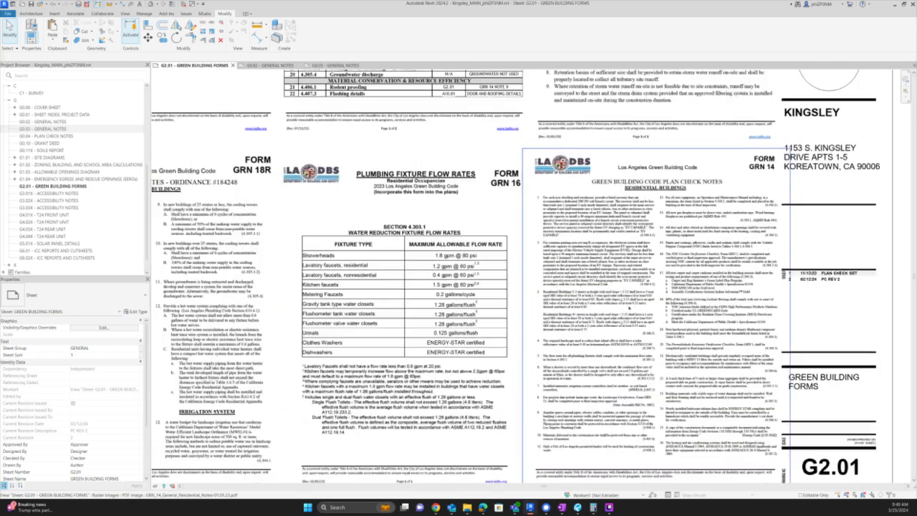
{"action": "scroll", "coordinate": [759, 226], "scroll_direction": "up", "scroll_amount": 2}
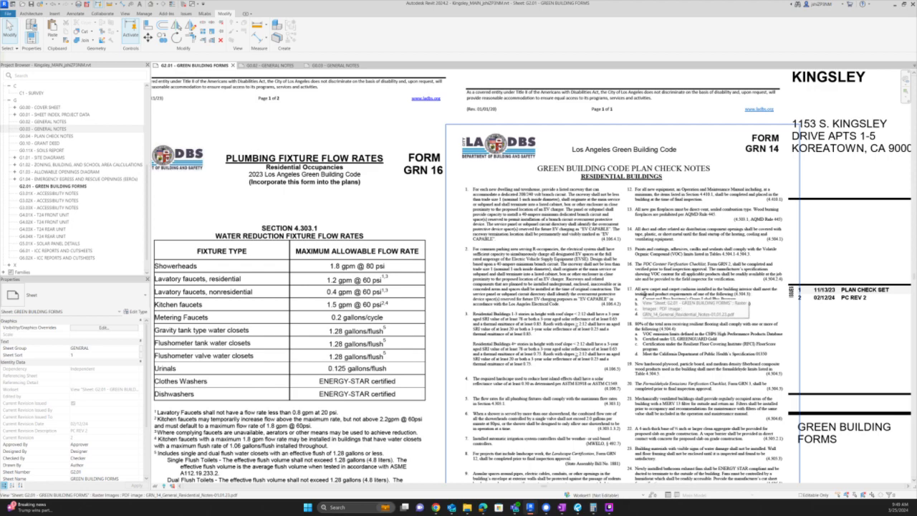
{"action": "middle_click_drag", "start_coordinate": [643, 292], "coordinate": [643, 237]}
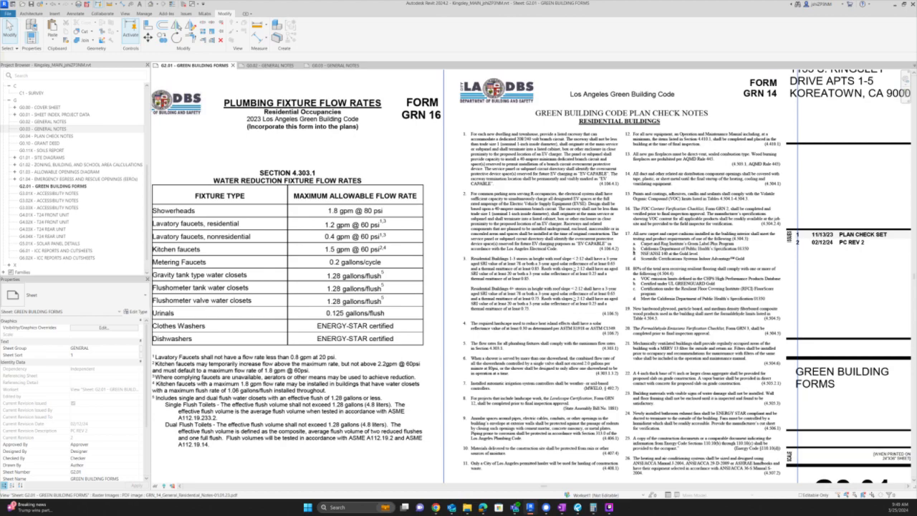
{"action": "scroll", "coordinate": [588, 188], "scroll_direction": "up", "scroll_amount": 5}
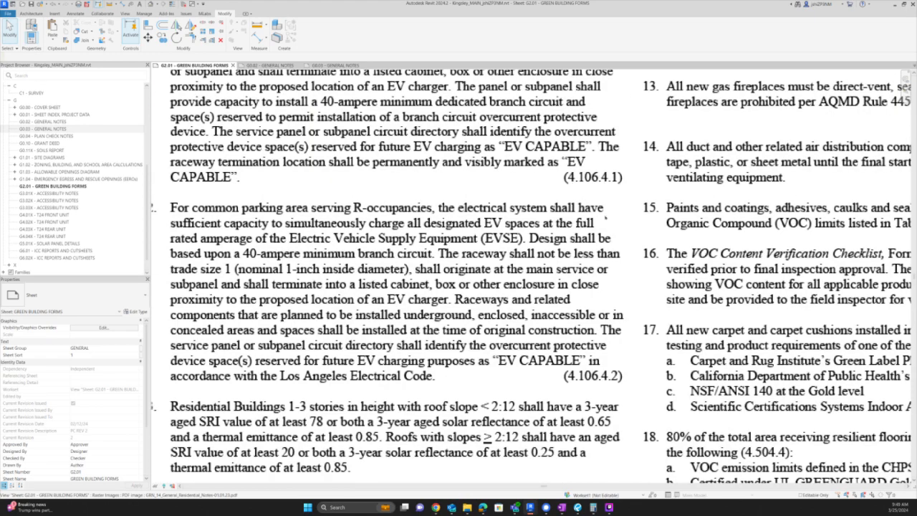
{"action": "scroll", "coordinate": [605, 221], "scroll_direction": "down", "scroll_amount": 2}
{"action": "middle_click_drag", "start_coordinate": [602, 206], "coordinate": [596, 268]}
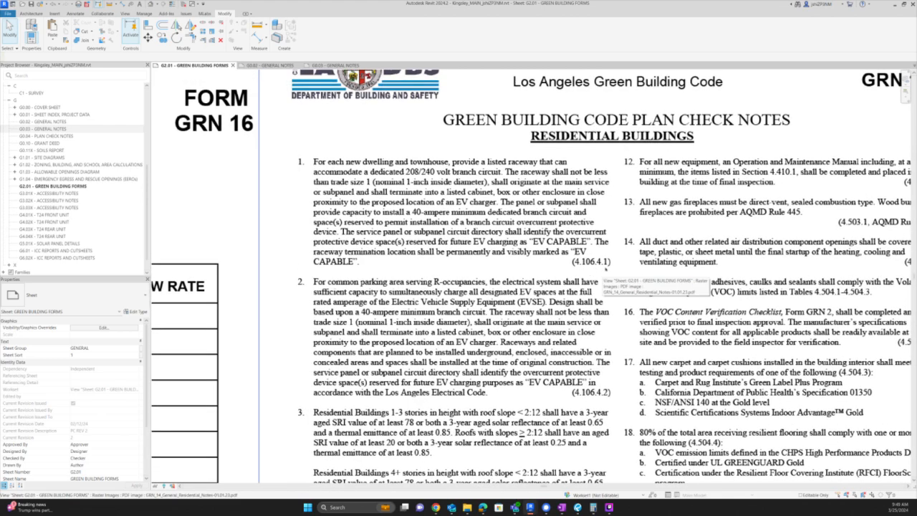
{"action": "scroll", "coordinate": [605, 247], "scroll_direction": "down", "scroll_amount": 2}
{"action": "scroll", "coordinate": [720, 148], "scroll_direction": "down", "scroll_amount": 1}
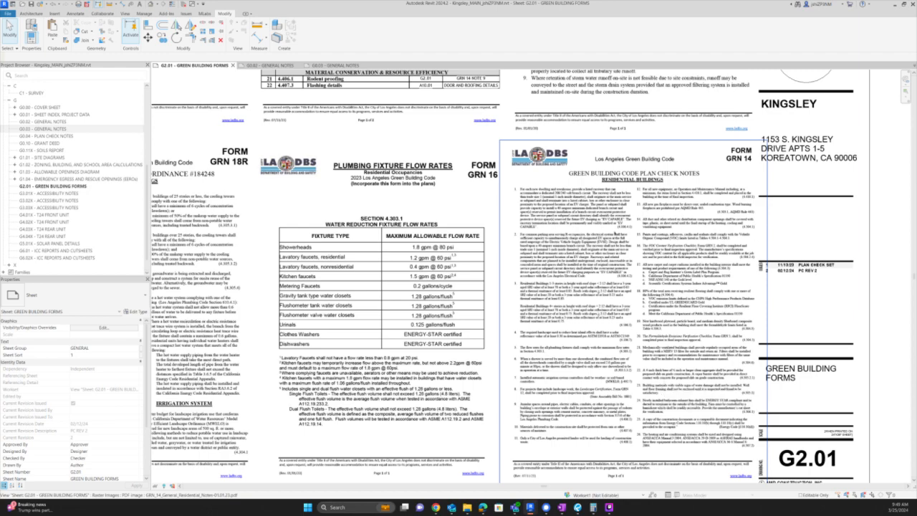
- Pan and zoom over the GRN 16 form on sheet G2.01
{"action": "middle_click_drag", "start_coordinate": [473, 316], "coordinate": [675, 282]}
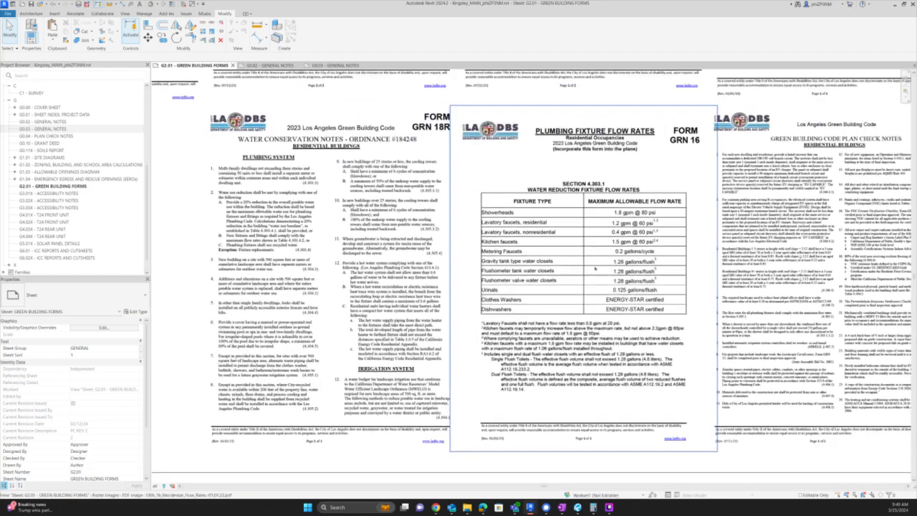
{"action": "scroll", "coordinate": [573, 304], "scroll_direction": "down", "scroll_amount": 1}
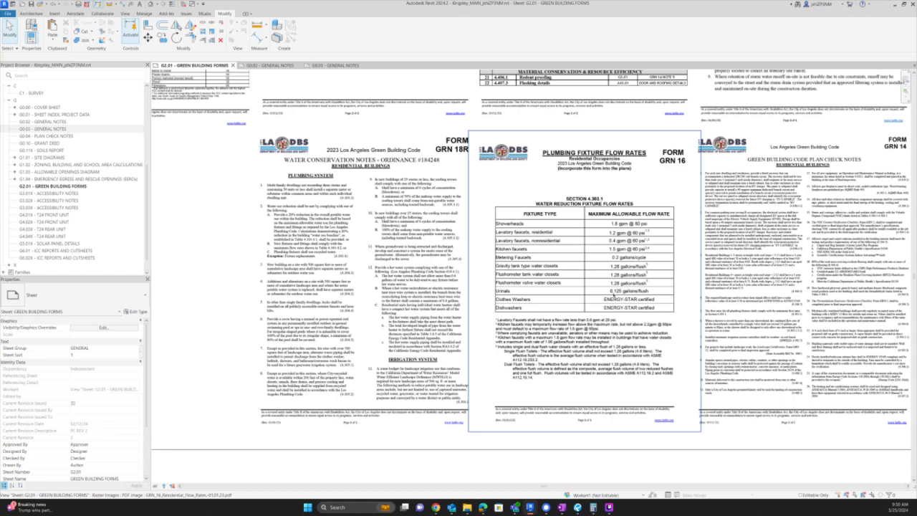
{"action": "scroll", "coordinate": [612, 283], "scroll_direction": "up", "scroll_amount": 3}
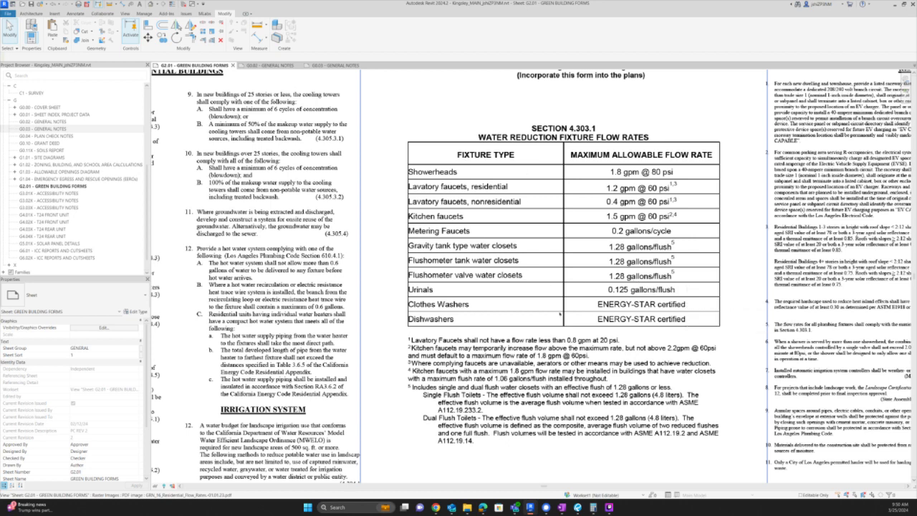
{"action": "scroll", "coordinate": [737, 278], "scroll_direction": "down", "scroll_amount": 2}
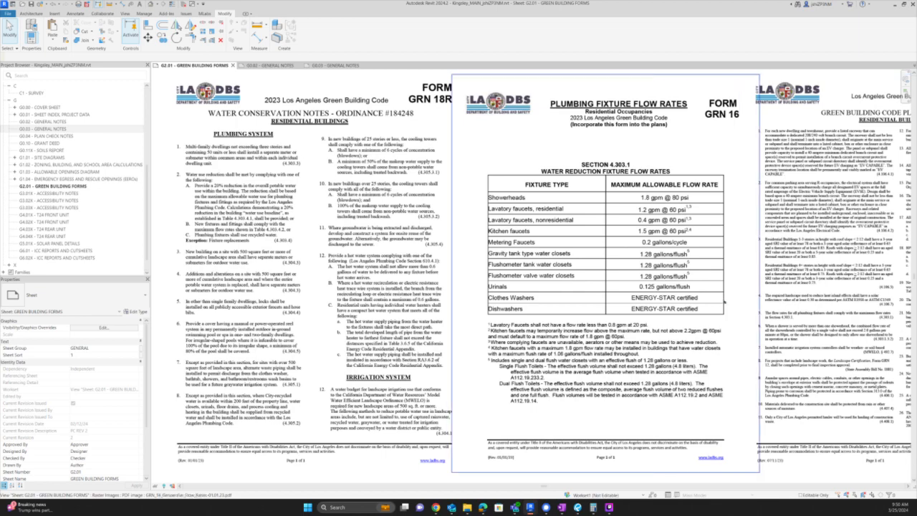
{"action": "scroll", "coordinate": [724, 303], "scroll_direction": "down", "scroll_amount": 1}
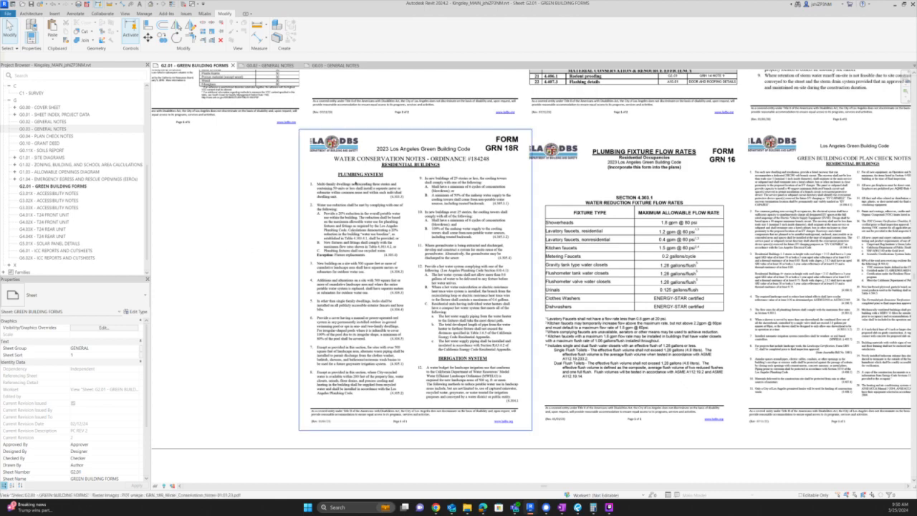
{"action": "scroll", "coordinate": [364, 187], "scroll_direction": "up", "scroll_amount": 1}
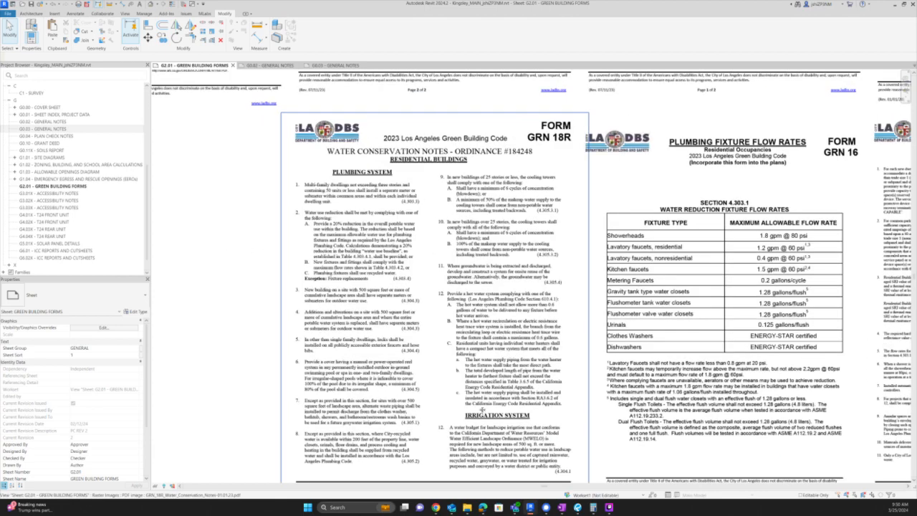
- Recentre and zoom over the GRN 18R water conservation notes and neighbouring form pages
{"action": "middle_click_drag", "start_coordinate": [479, 409], "coordinate": [477, 393]}
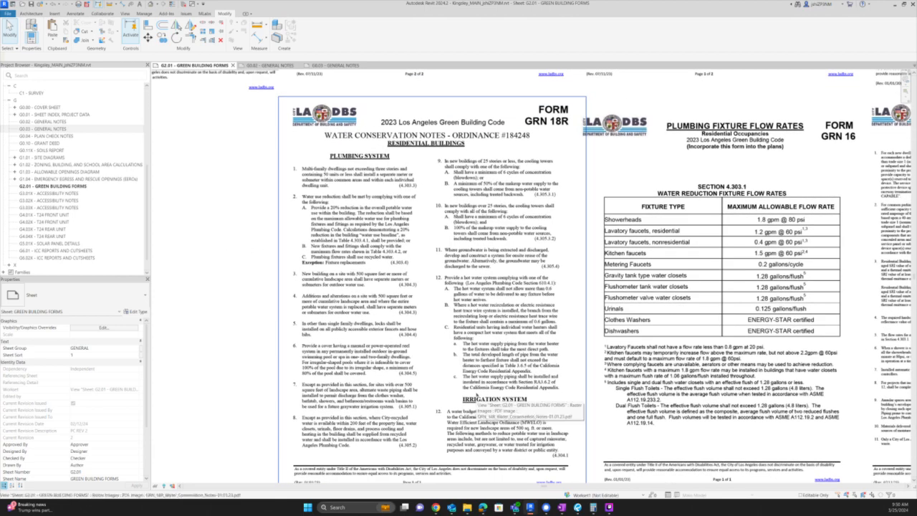
{"action": "scroll", "coordinate": [458, 422], "scroll_direction": "down", "scroll_amount": 1}
{"action": "scroll", "coordinate": [429, 460], "scroll_direction": "up", "scroll_amount": 2}
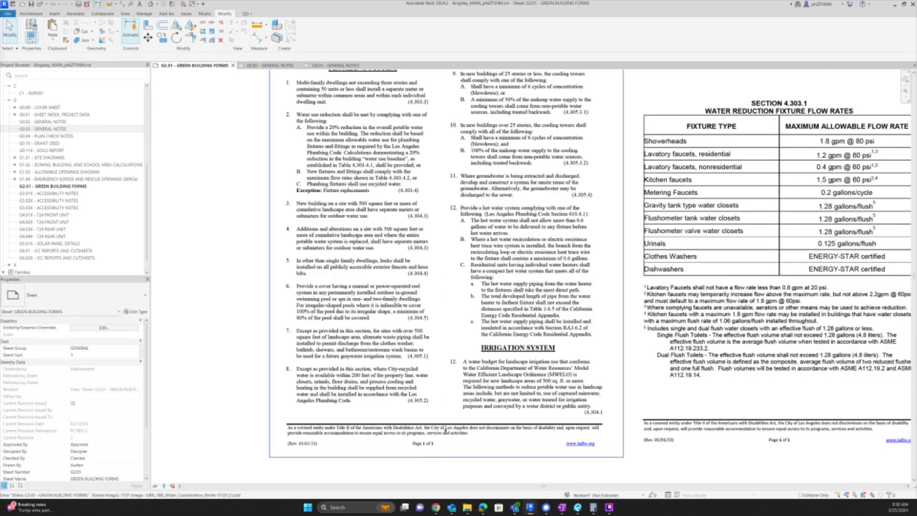
{"action": "scroll", "coordinate": [450, 412], "scroll_direction": "down", "scroll_amount": 2}
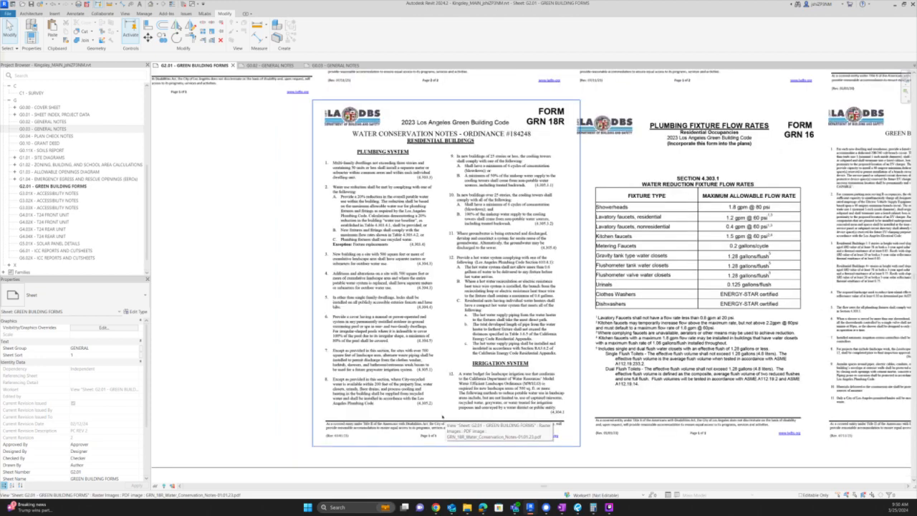
{"action": "scroll", "coordinate": [399, 446], "scroll_direction": "down", "scroll_amount": 3}
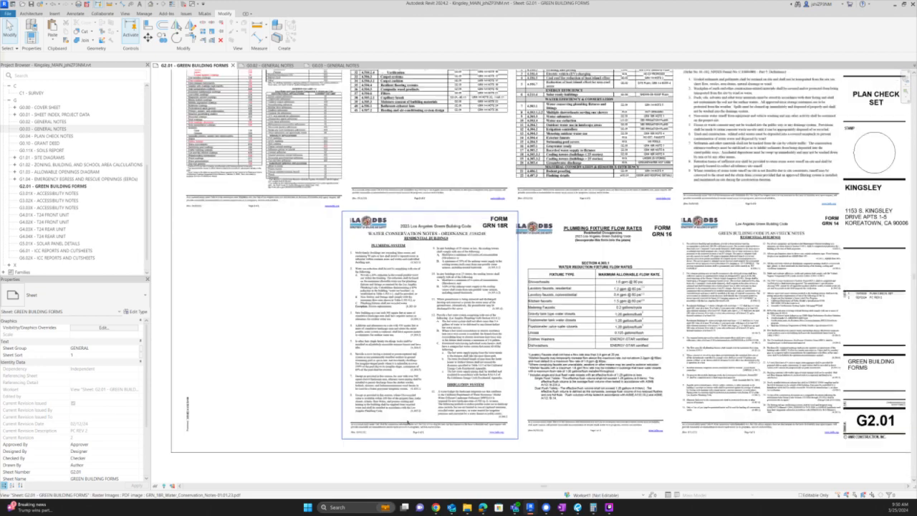
{"action": "middle_click_drag", "start_coordinate": [399, 446], "coordinate": [396, 470]}
{"action": "middle_click_drag", "start_coordinate": [501, 430], "coordinate": [501, 433]}
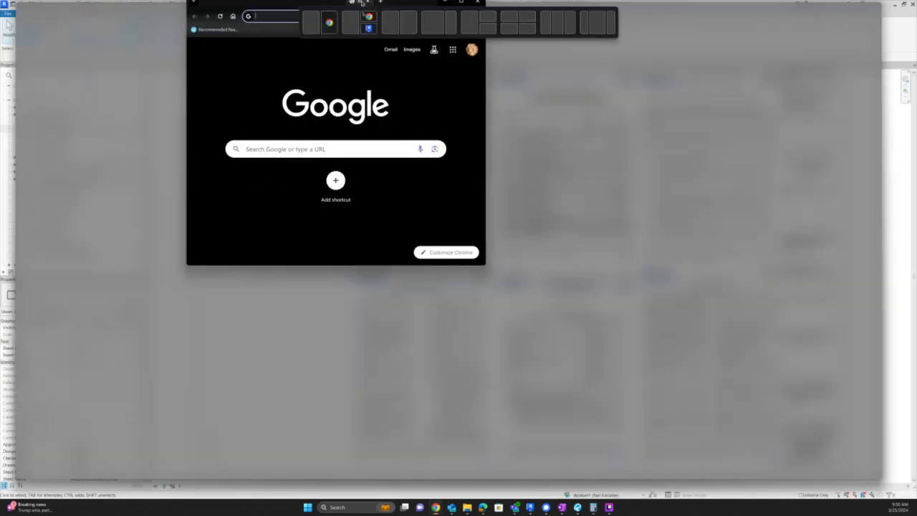
- Search 'ladbs green fo' and open the LADBS 2023 Green Building Forms page
{"action": "type", "text": "ladbs "}
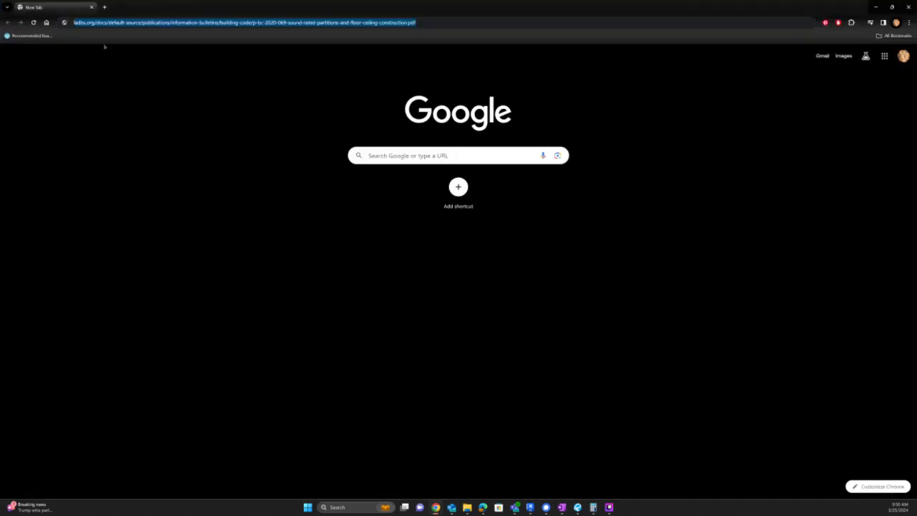
{"action": "type", "text": "green fo"}
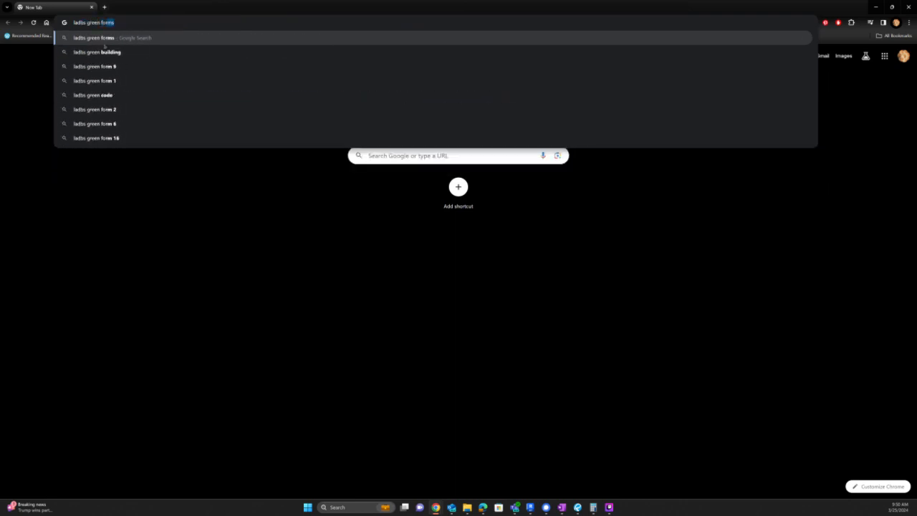
{"action": "key", "text": "Return"}
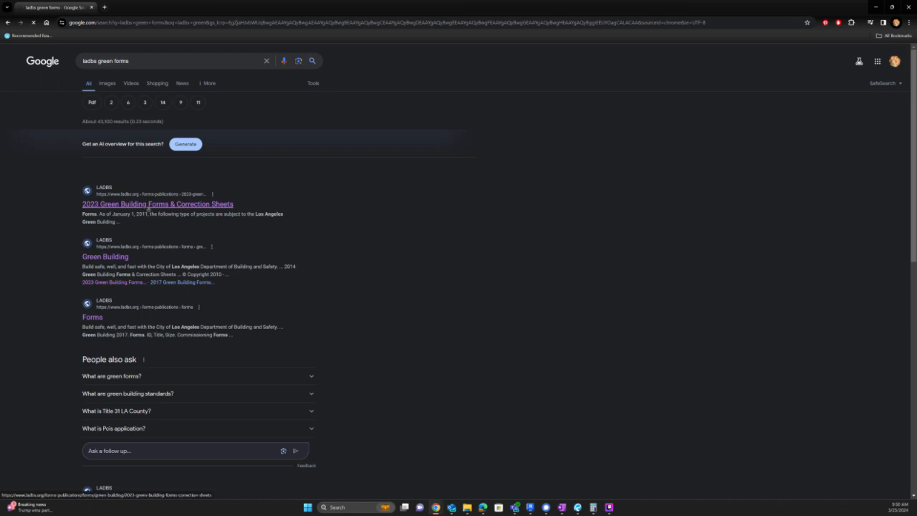
{"action": "left_click", "coordinate": [144, 204]}
- Scroll the forms table and open the GRN5-2023 non-residential mandatory checklist PDF
{"action": "scroll", "coordinate": [475, 229], "scroll_direction": "down", "scroll_amount": 2}
{"action": "scroll", "coordinate": [475, 229], "scroll_direction": "down", "scroll_amount": 5}
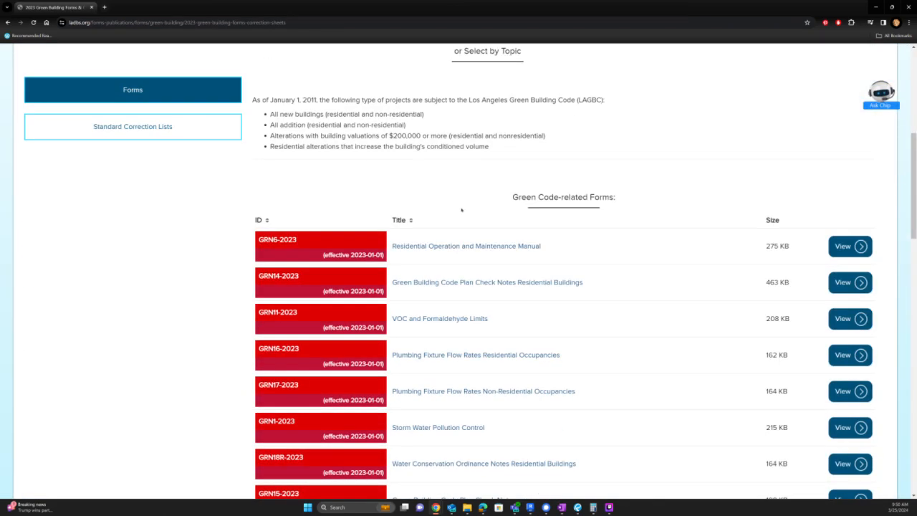
{"action": "scroll", "coordinate": [461, 208], "scroll_direction": "down", "scroll_amount": 2}
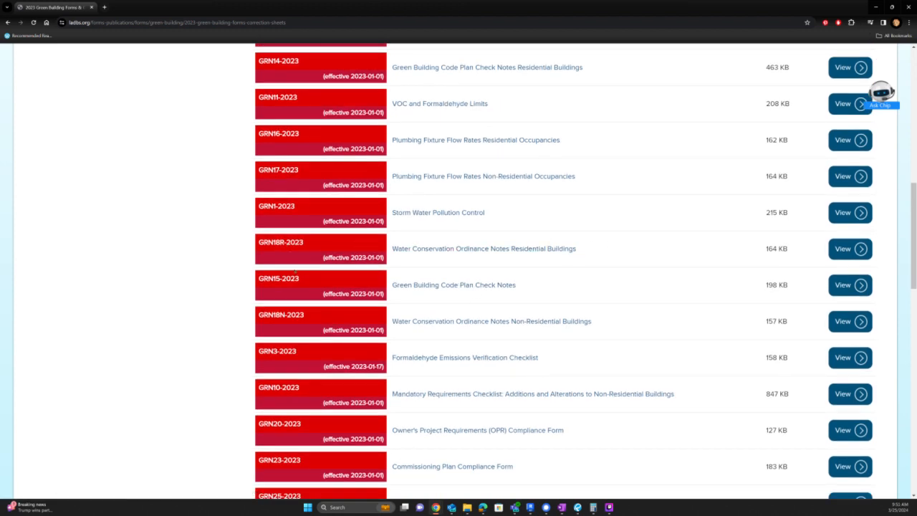
{"action": "scroll", "coordinate": [568, 348], "scroll_direction": "down", "scroll_amount": 2}
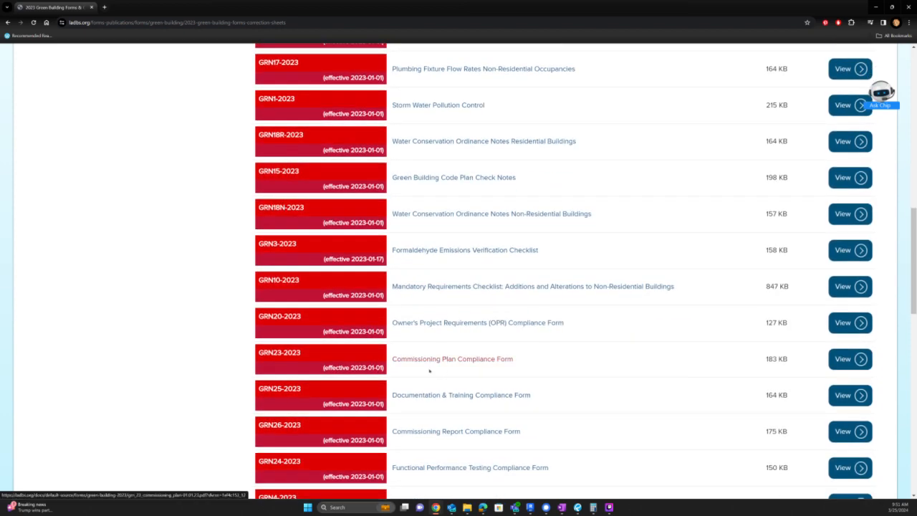
{"action": "scroll", "coordinate": [419, 365], "scroll_direction": "down", "scroll_amount": 4}
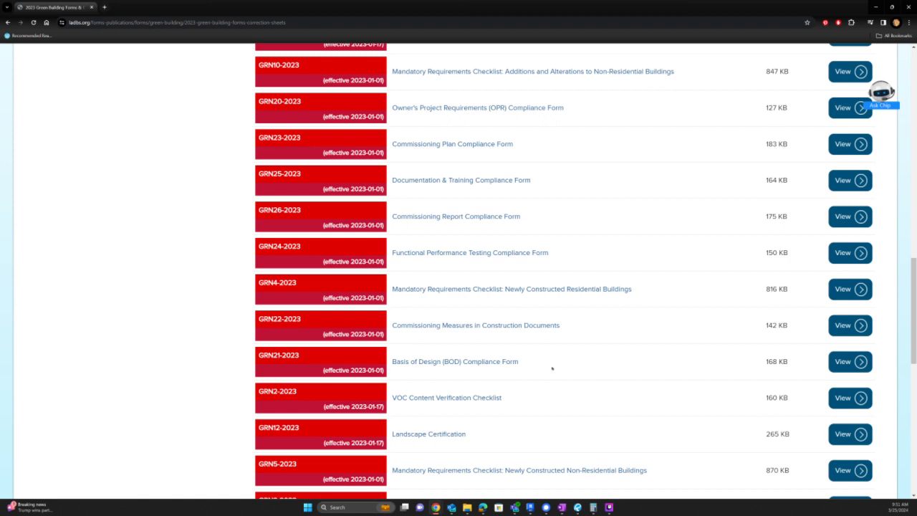
{"action": "scroll", "coordinate": [505, 381], "scroll_direction": "down", "scroll_amount": 2}
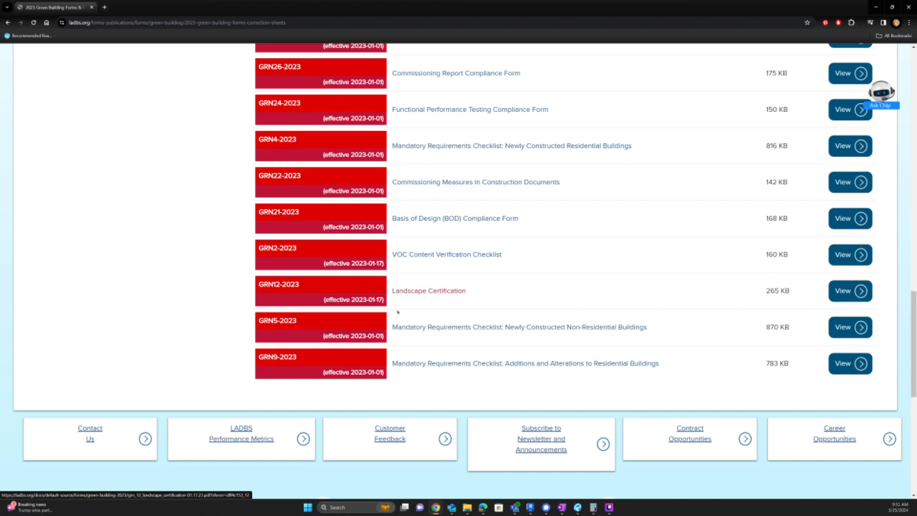
{"action": "left_click", "coordinate": [453, 327]}
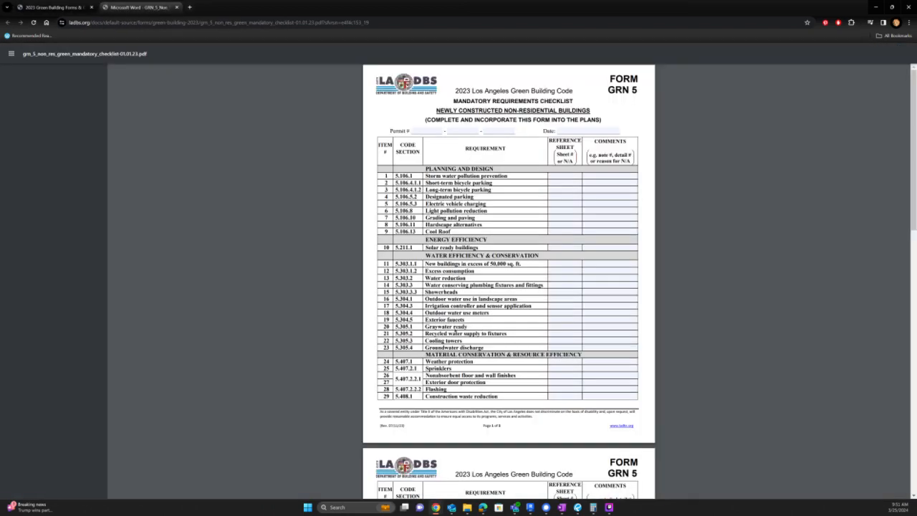
- Confirm the GRN5 PDF's NON-RESIDENTIAL BUILDINGS subtitle, close the tab and return to Revit
{"action": "scroll", "coordinate": [448, 343], "scroll_direction": "down", "scroll_amount": 3}
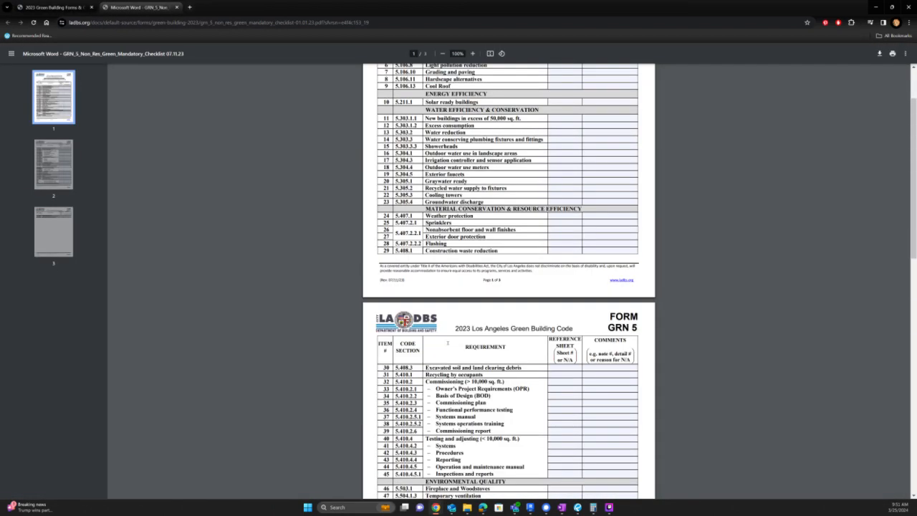
{"action": "scroll", "coordinate": [448, 343], "scroll_direction": "up", "scroll_amount": 3}
{"action": "left_click_drag", "start_coordinate": [499, 110], "coordinate": [591, 112]}
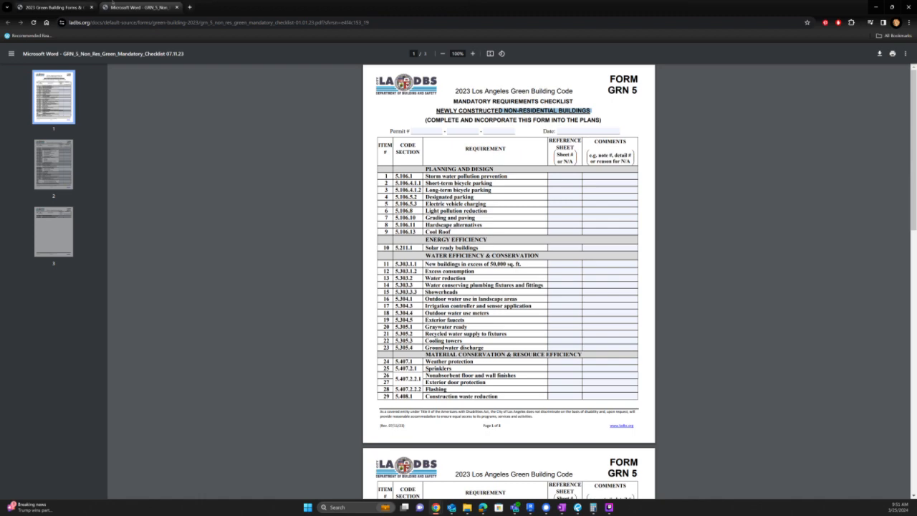
{"action": "key", "text": "ctrl+w"}
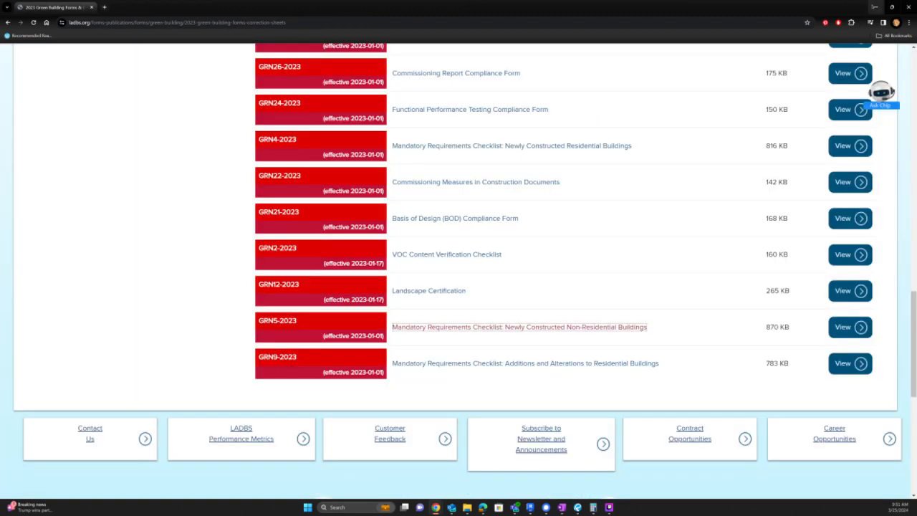
{"action": "left_click", "coordinate": [874, 6]}
- Select and nudge the GRN 4 checklist image, starting then cancelling a text note
{"action": "scroll", "coordinate": [593, 93], "scroll_direction": "up", "scroll_amount": 5}
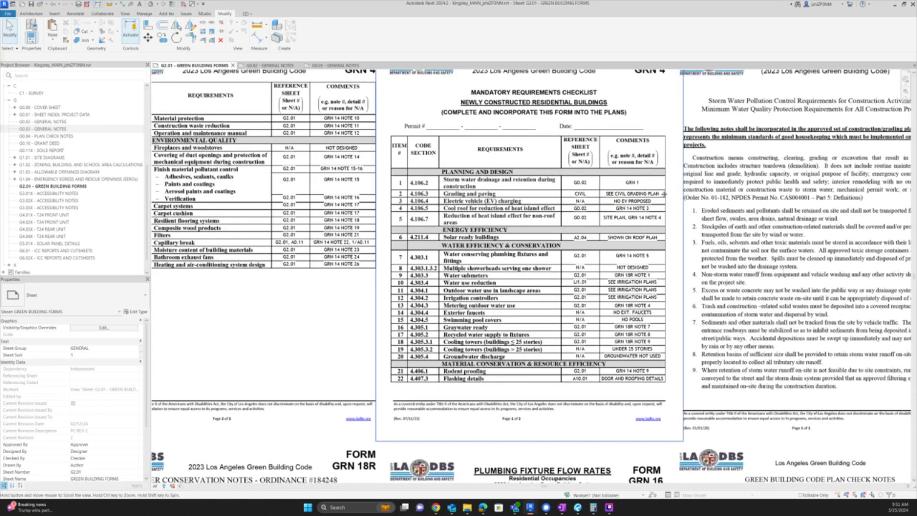
{"action": "middle_click_drag", "start_coordinate": [665, 193], "coordinate": [687, 247]}
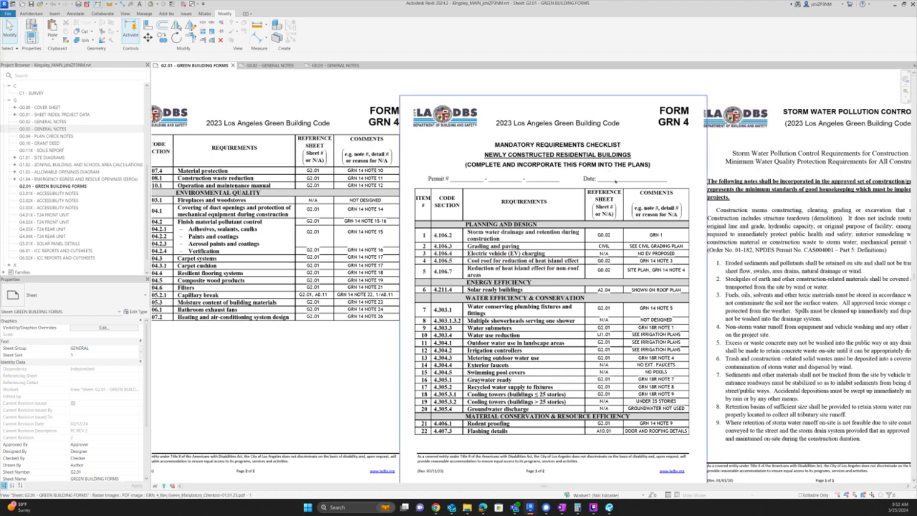
{"action": "scroll", "coordinate": [615, 178], "scroll_direction": "up", "scroll_amount": 2}
{"action": "left_click", "coordinate": [642, 179]}
{"action": "left_click_drag", "start_coordinate": [644, 180], "coordinate": [662, 192]}
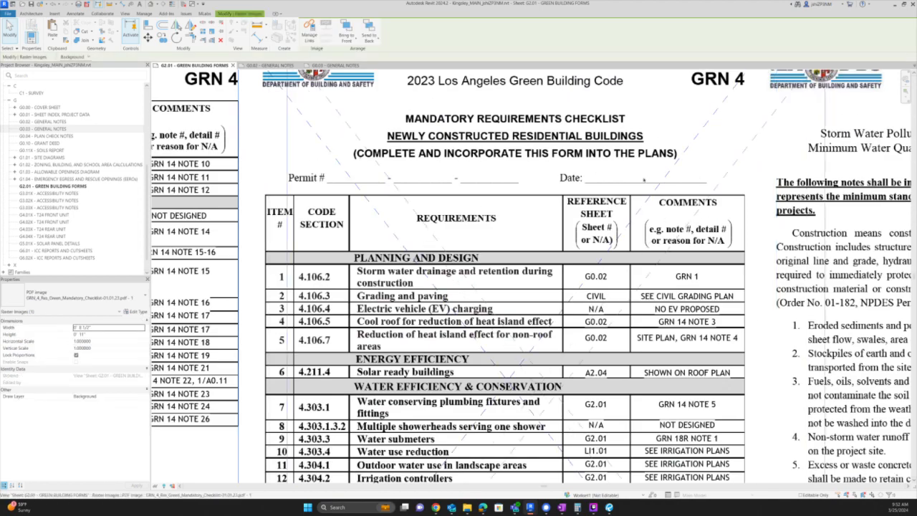
{"action": "key", "text": "t"}
{"action": "key", "text": "x"}
{"action": "key", "text": "Escape"}
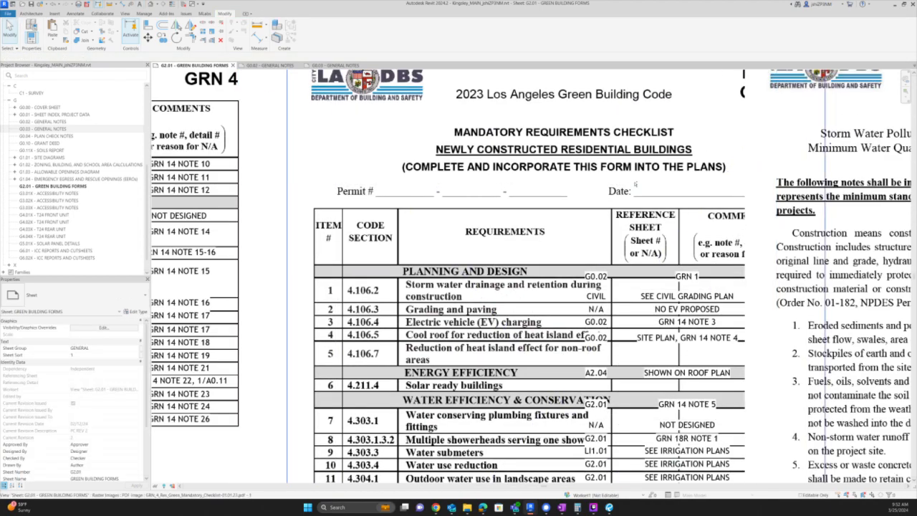
- Select both left and right GRN 4 checklist images, then clear the selection
{"action": "scroll", "coordinate": [604, 247], "scroll_direction": "down", "scroll_amount": 5}
{"action": "left_click", "coordinate": [604, 246]}
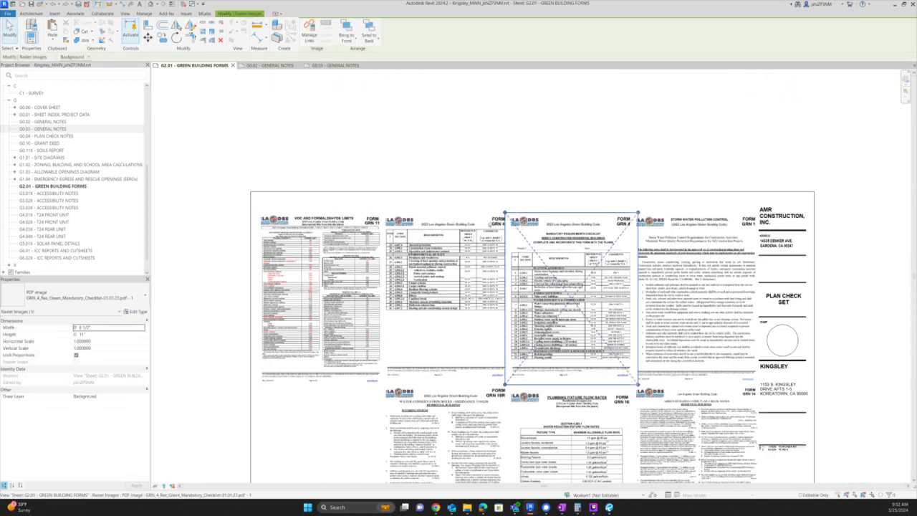
{"action": "left_click", "coordinate": [489, 221], "text": "ctrl"}
{"action": "key", "text": "o"}
{"action": "scroll", "coordinate": [488, 220], "scroll_direction": "up", "scroll_amount": 3}
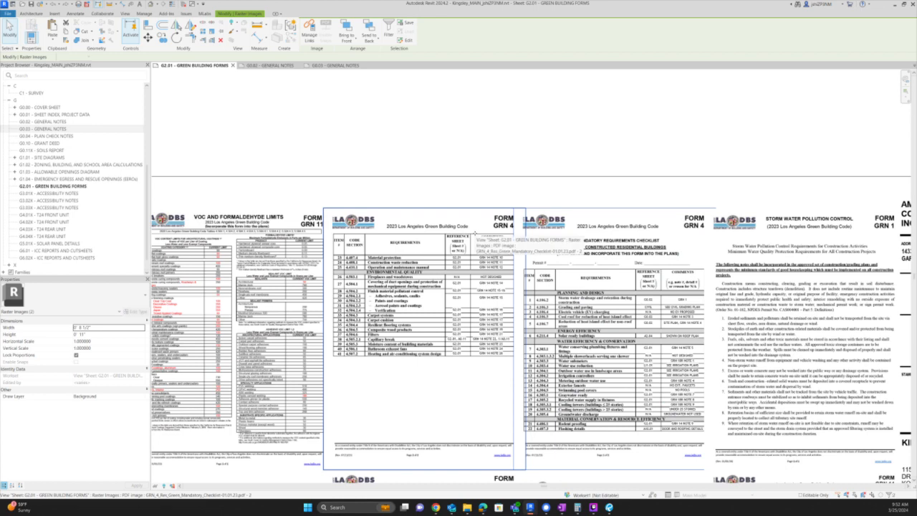
{"action": "key", "text": "Escape"}
- Select the right GRN 4 checklist image and open Manage Links from the Manage tab
{"action": "left_click", "coordinate": [630, 258]}
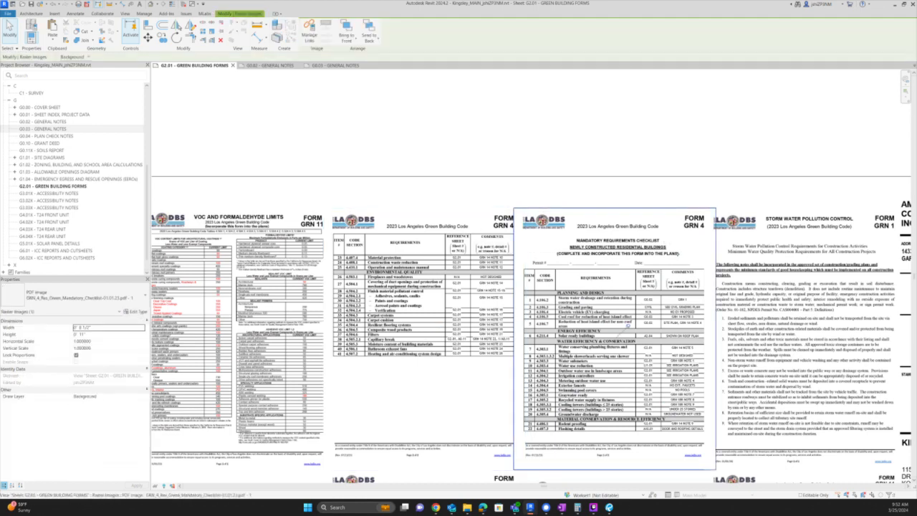
{"action": "scroll", "coordinate": [676, 232], "scroll_direction": "up", "scroll_amount": 2}
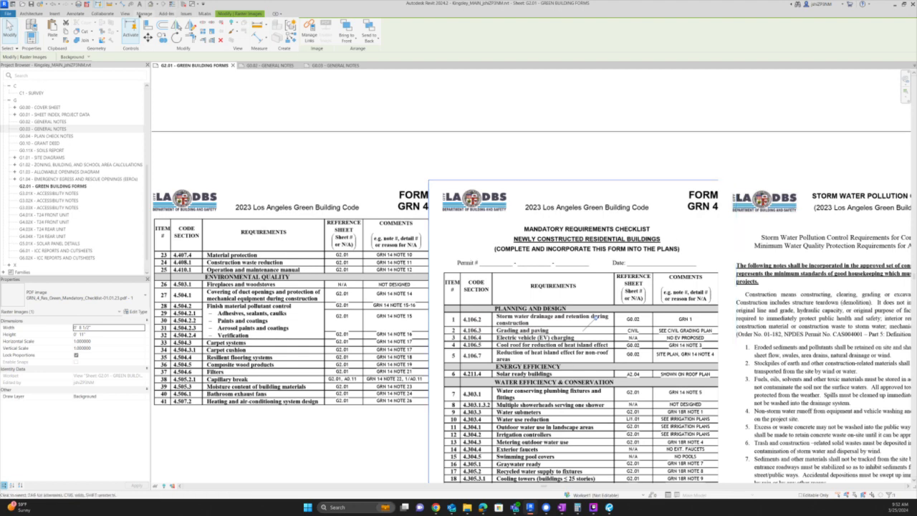
{"action": "left_click", "coordinate": [144, 14]}
{"action": "left_click", "coordinate": [476, 31]}
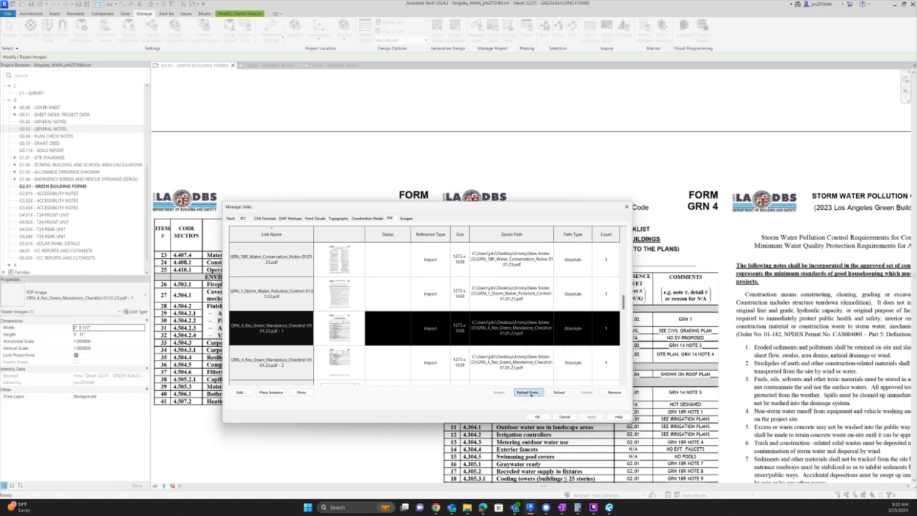
- Reload the GRN_4 link from Kingsley's 03 BIM > 02 PDF folder and open File Explorer
{"action": "left_click", "coordinate": [528, 392]}
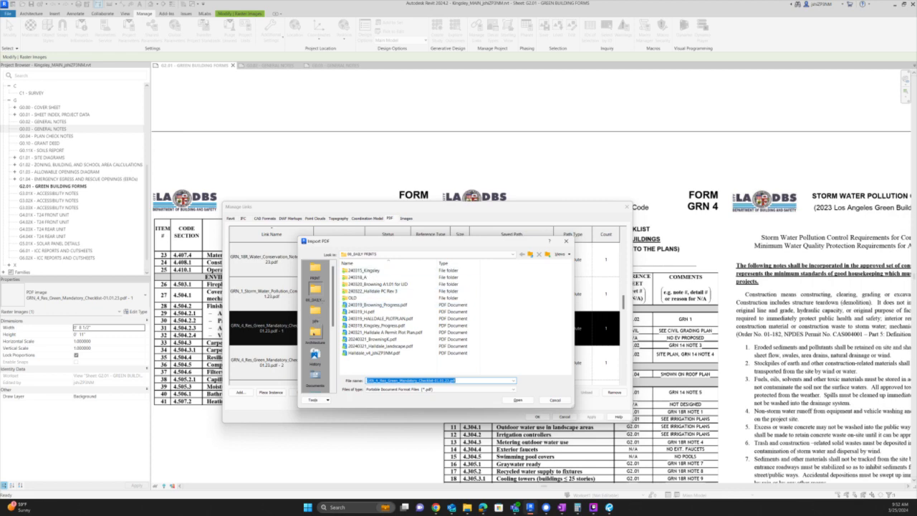
{"action": "left_click", "coordinate": [316, 333]}
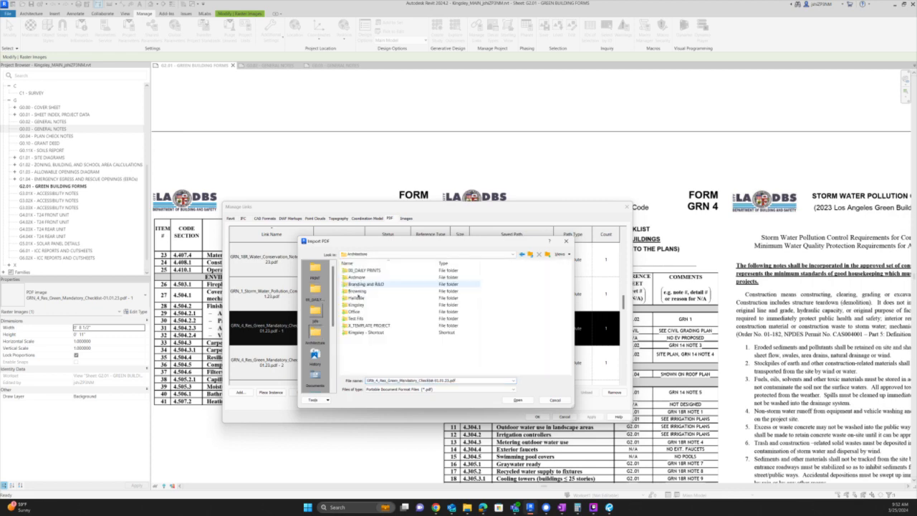
{"action": "double_click", "coordinate": [357, 305]}
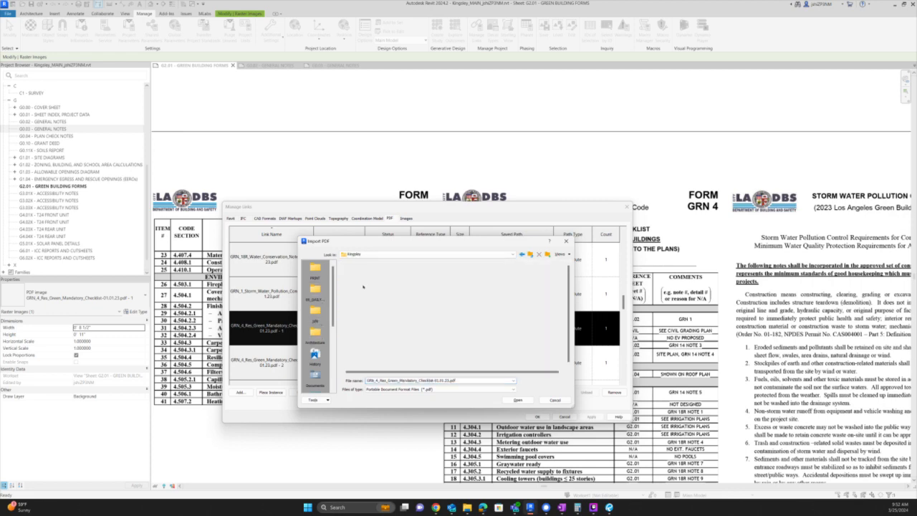
{"action": "double_click", "coordinate": [361, 285]}
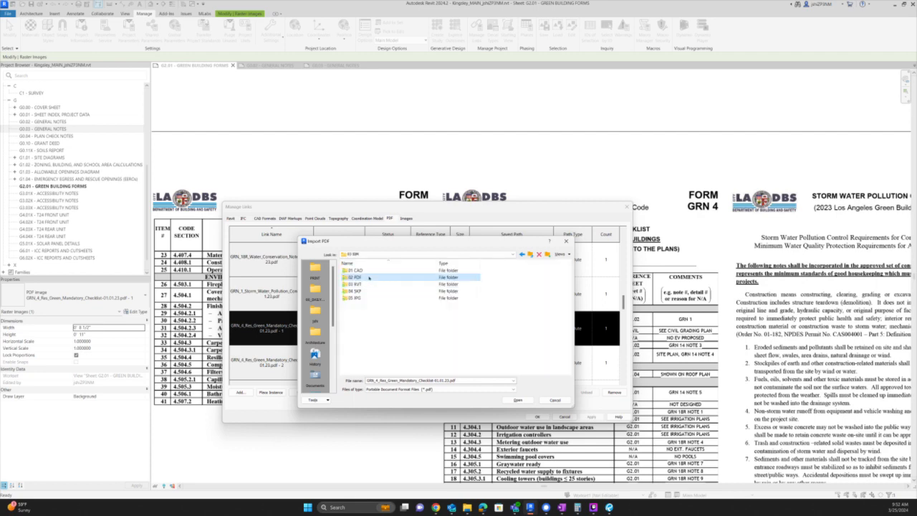
{"action": "double_click", "coordinate": [369, 278]}
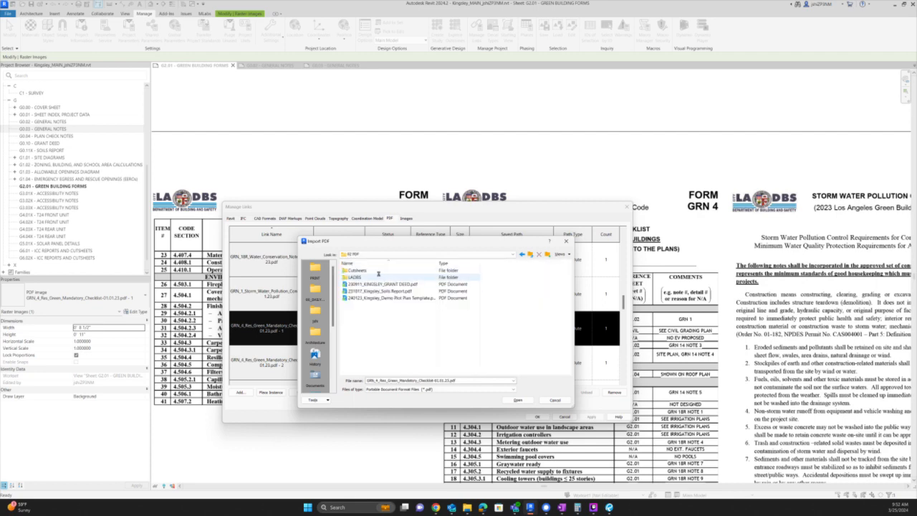
{"action": "double_click", "coordinate": [377, 277]}
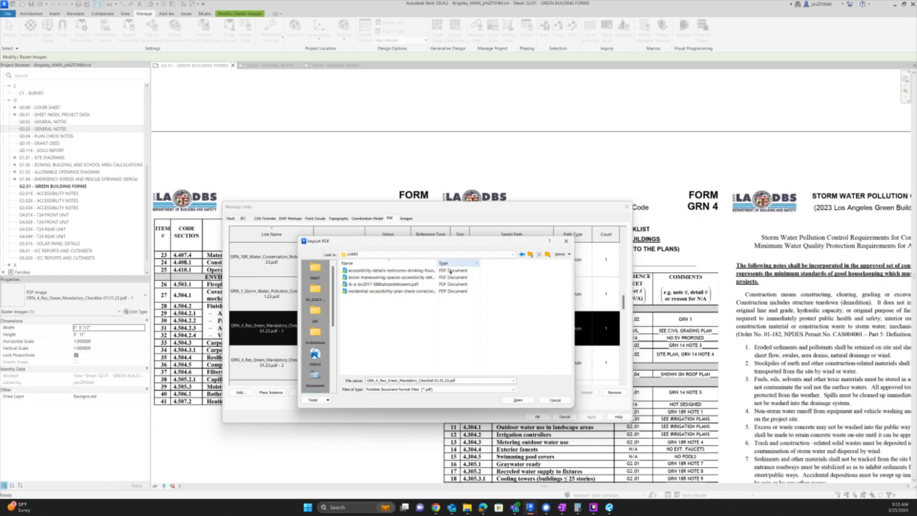
{"action": "left_click", "coordinate": [531, 254]}
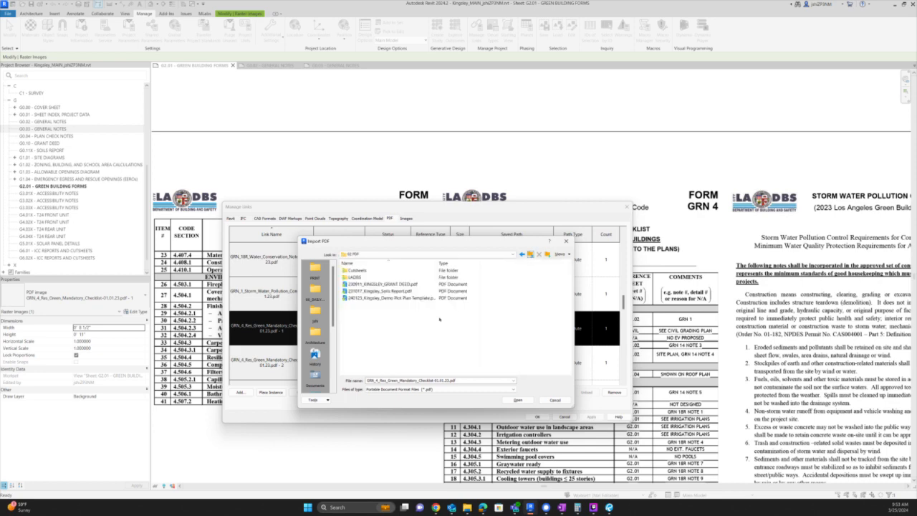
{"action": "key", "text": "super+e"}
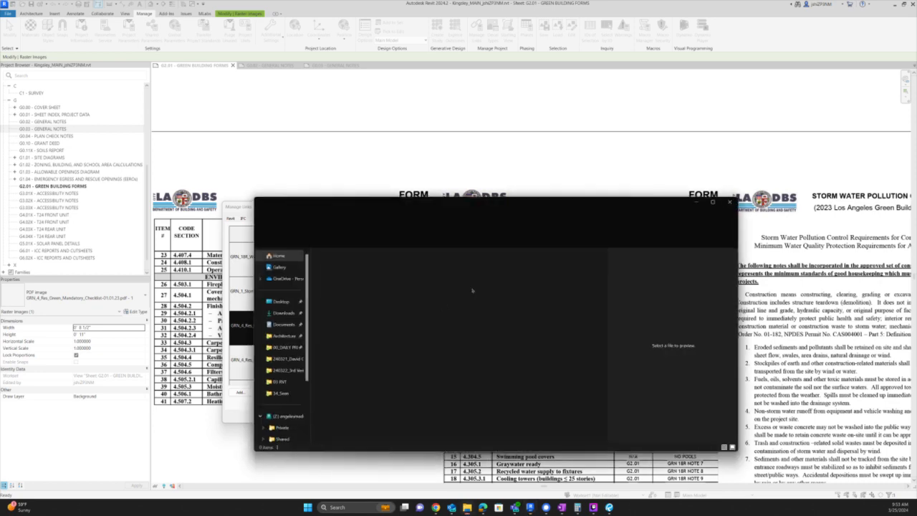
- Copy the GRN_11 through GRN_16 PDFs from Browning's 03 BIM > 02 PDF folder
{"action": "left_click_drag", "start_coordinate": [510, 208], "coordinate": [602, 160]}
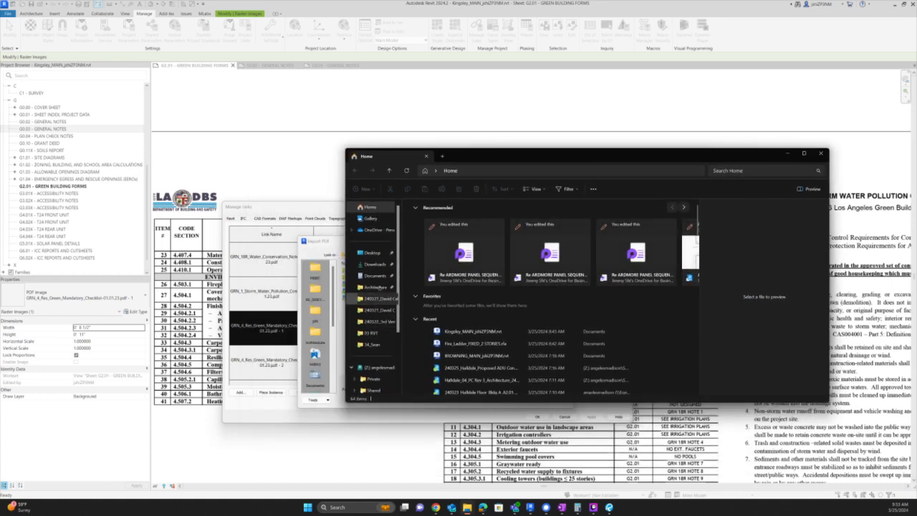
{"action": "left_click", "coordinate": [375, 286]}
{"action": "double_click", "coordinate": [427, 250]}
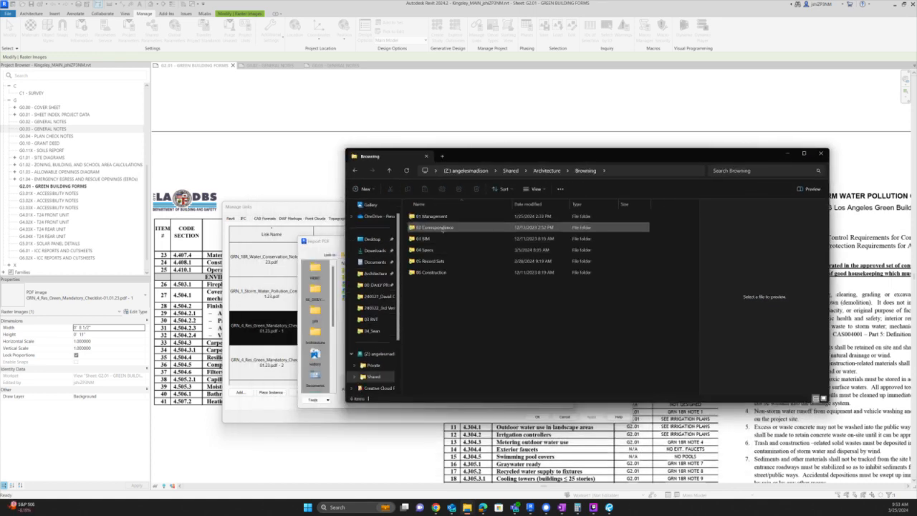
{"action": "double_click", "coordinate": [434, 238]}
{"action": "double_click", "coordinate": [440, 227]}
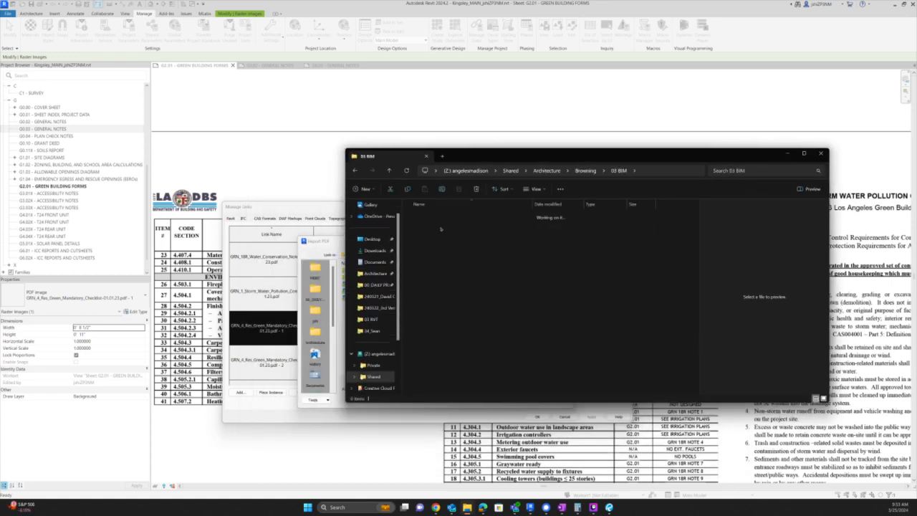
{"action": "scroll", "coordinate": [466, 308], "scroll_direction": "down", "scroll_amount": 1}
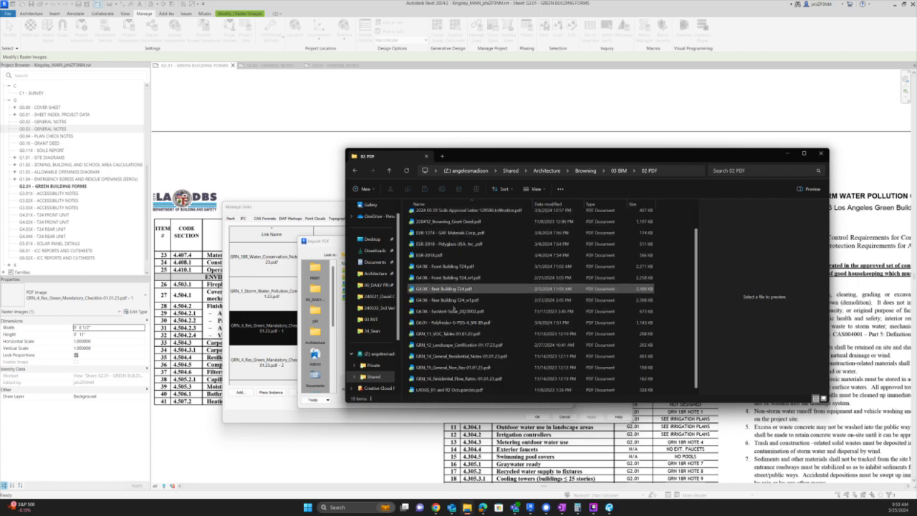
{"action": "left_click", "coordinate": [449, 334]}
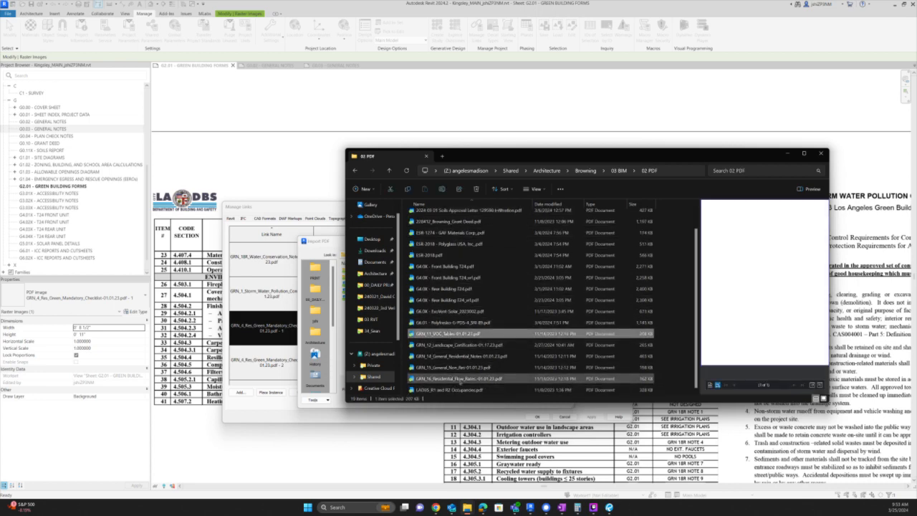
{"action": "left_click", "coordinate": [460, 379], "text": "shift"}
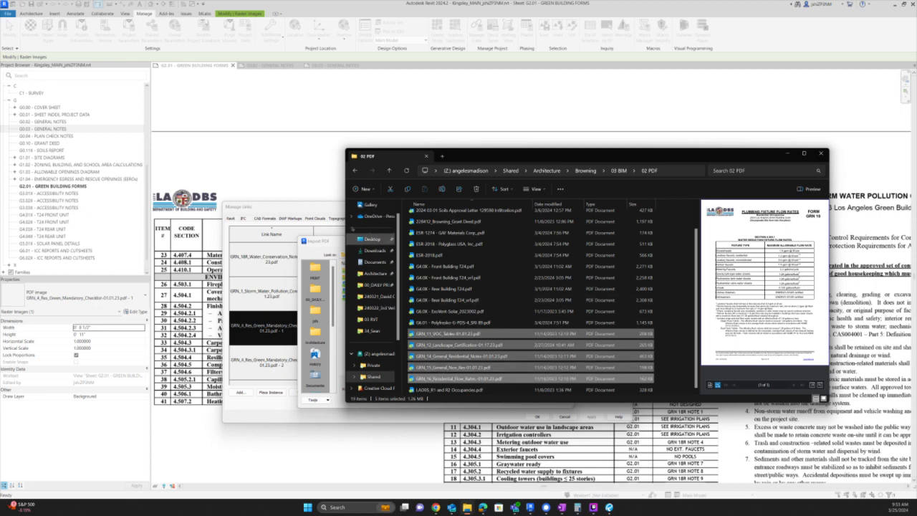
{"action": "key", "text": "ctrl+c"}
- Paste the GRN PDFs into Kingsley's LADBS folder and minimize Explorer
{"action": "left_click", "coordinate": [335, 242]}
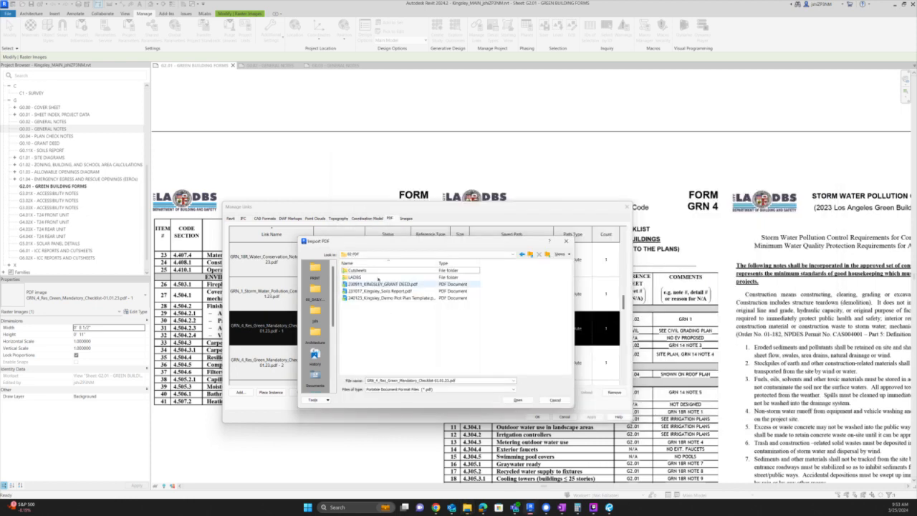
{"action": "double_click", "coordinate": [355, 276]}
{"action": "key", "text": "ctrl+v"}
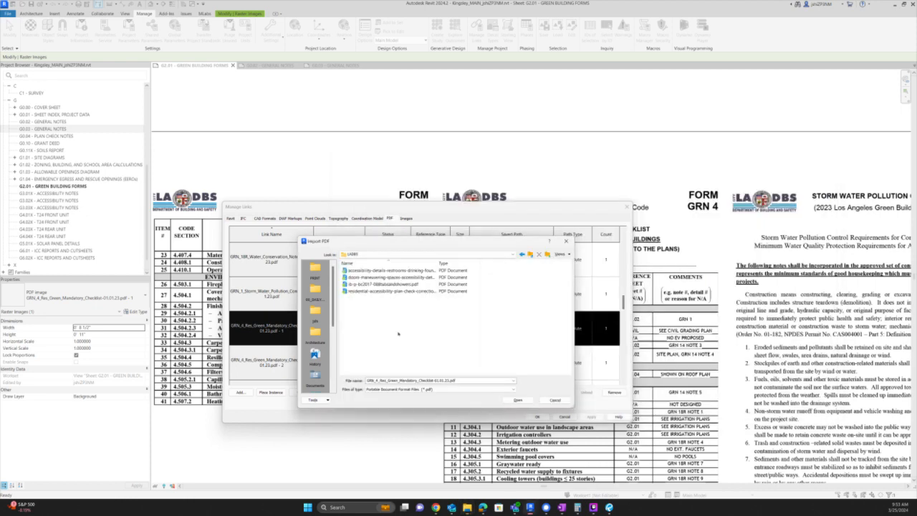
{"action": "key", "text": "alt+Tab"}
{"action": "scroll", "coordinate": [589, 343], "scroll_direction": "up", "scroll_amount": 1}
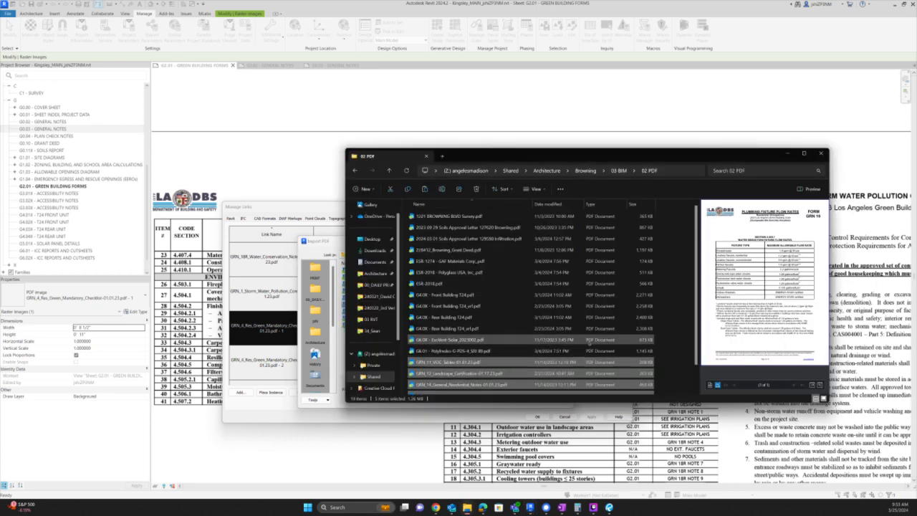
{"action": "scroll", "coordinate": [589, 343], "scroll_direction": "down", "scroll_amount": 1}
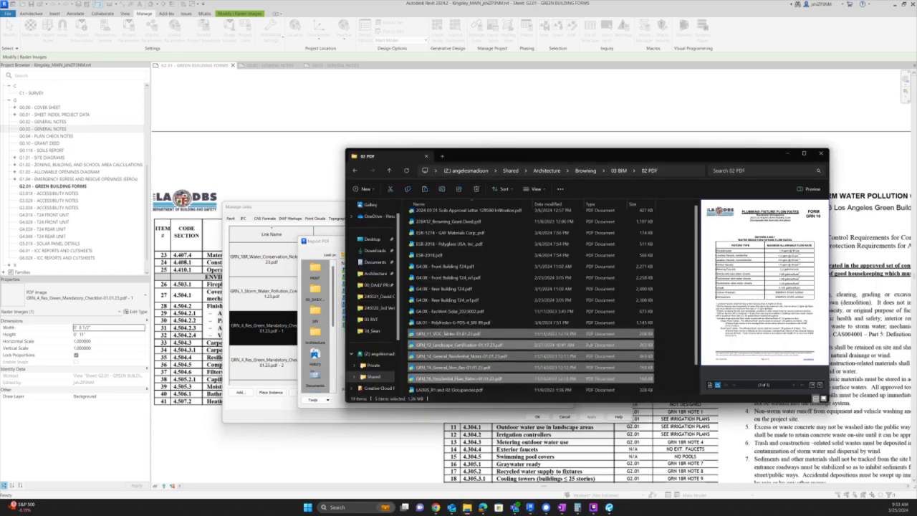
{"action": "scroll", "coordinate": [588, 342], "scroll_direction": "up", "scroll_amount": 1}
{"action": "left_click", "coordinate": [787, 153]}
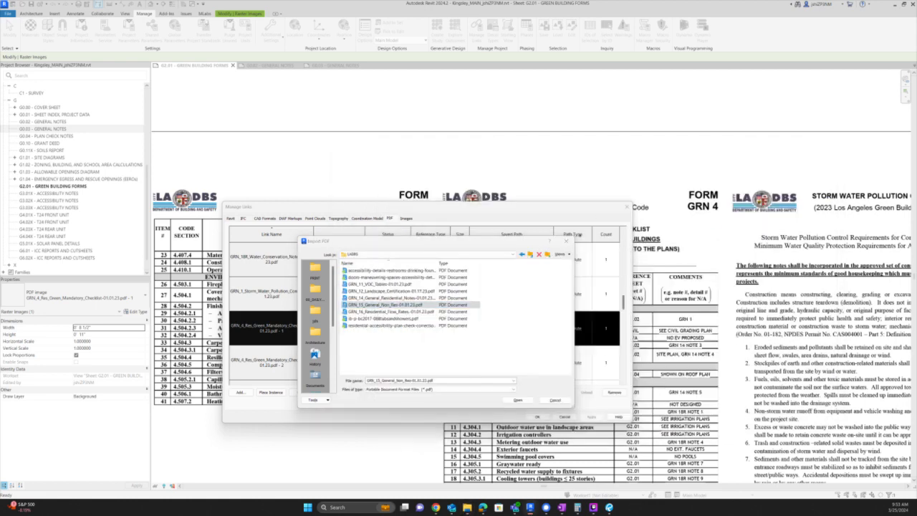
- Open the GRN4 residential mandatory checklist PDF from the LADBS forms page and download it
{"action": "key", "text": "alt+Tab"}
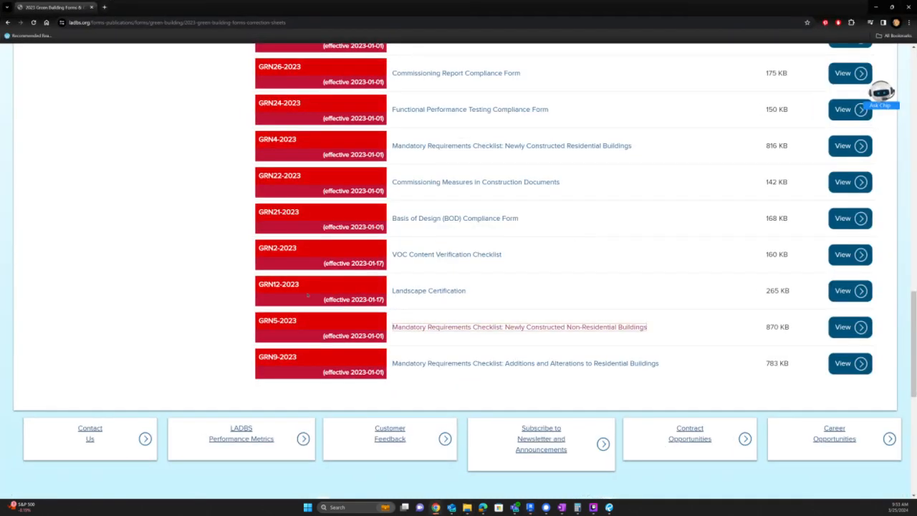
{"action": "scroll", "coordinate": [355, 247], "scroll_direction": "up", "scroll_amount": 2}
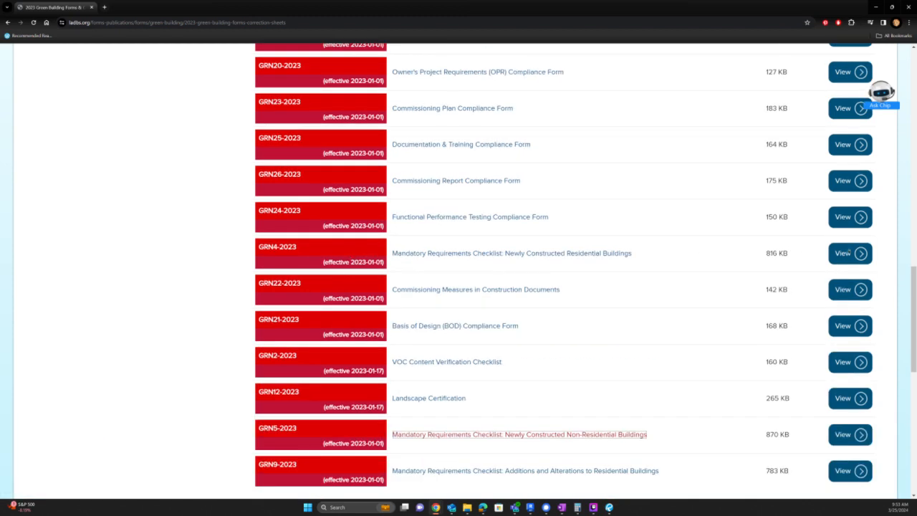
{"action": "left_click", "coordinate": [492, 253]}
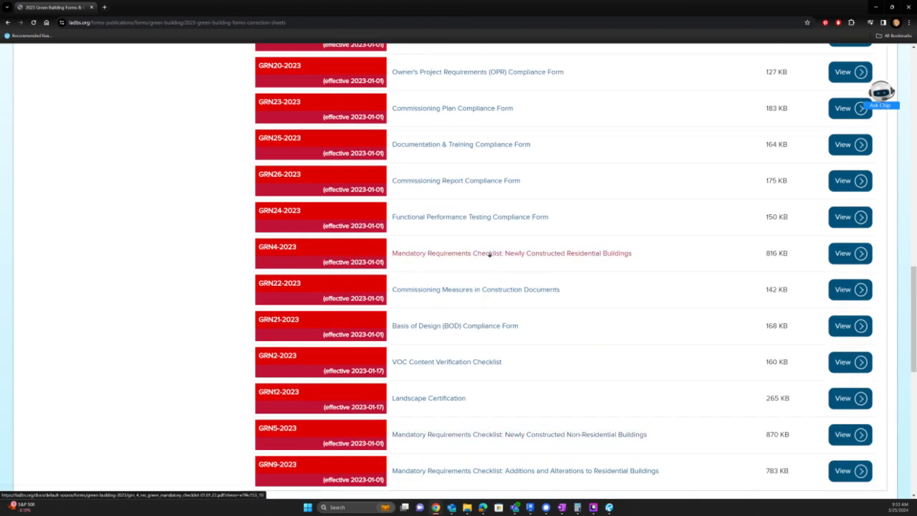
{"action": "left_click", "coordinate": [491, 253]}
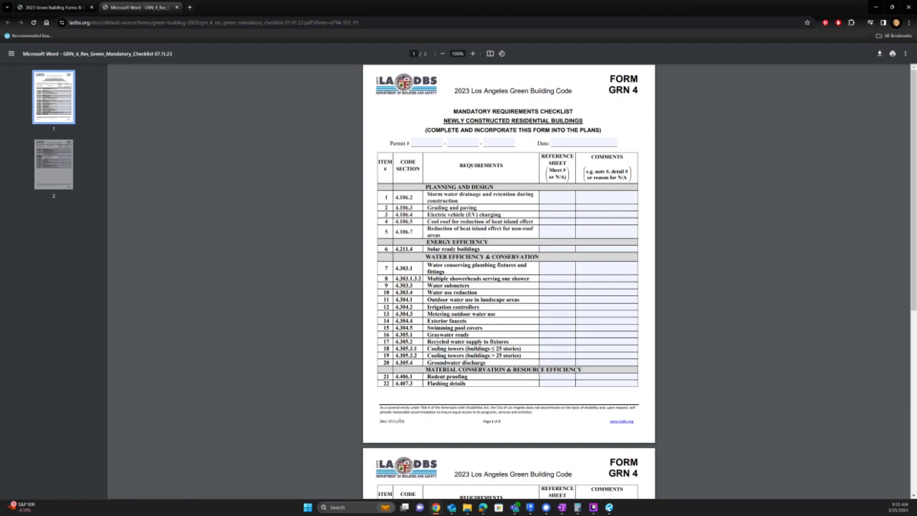
{"action": "key", "text": "alt+Tab"}
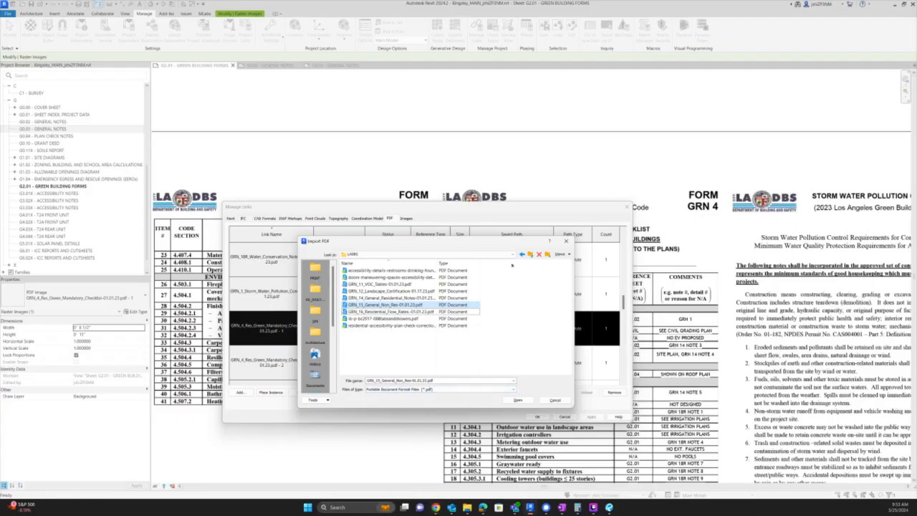
{"action": "key", "text": "alt+Tab"}
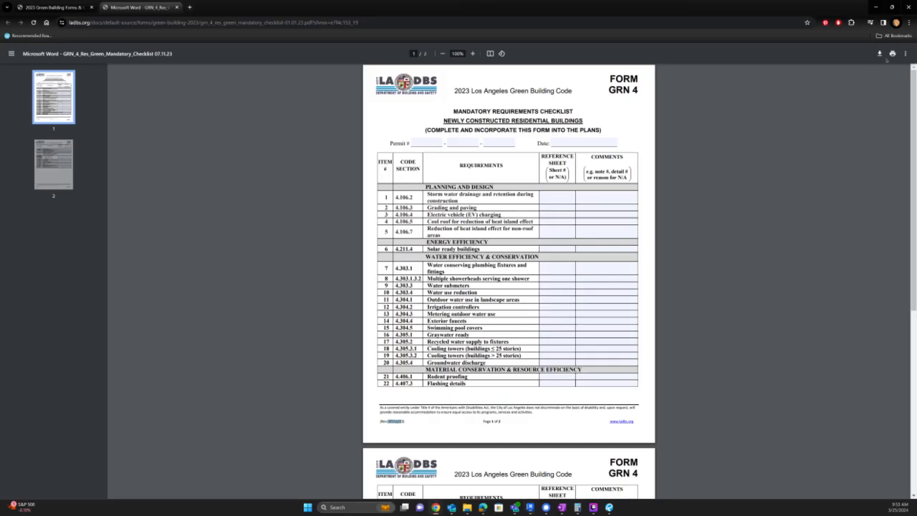
{"action": "left_click", "coordinate": [881, 53]}
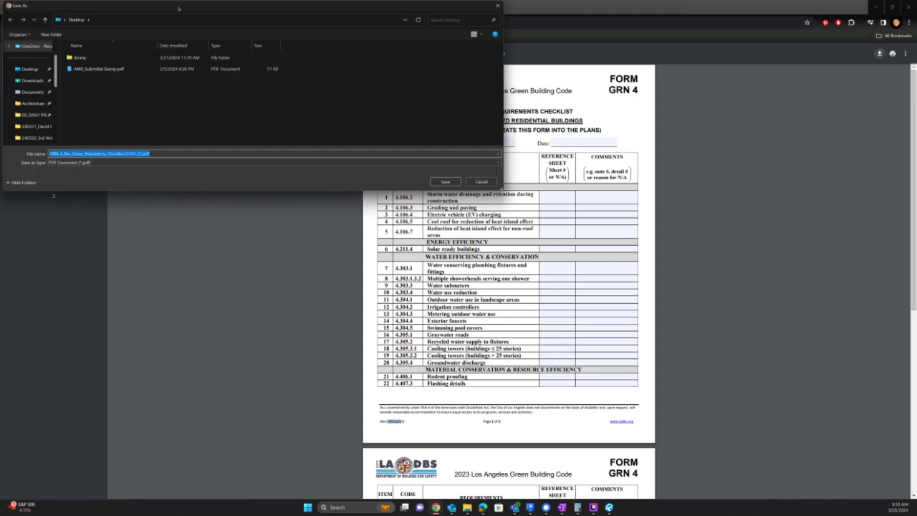
- Save the GRN_4 checklist into Kingsley's 03 BIM > 02 PDF > LADBS folder and select it for import
{"action": "left_click_drag", "start_coordinate": [178, 7], "coordinate": [365, 113]}
{"action": "left_click", "coordinate": [213, 175]}
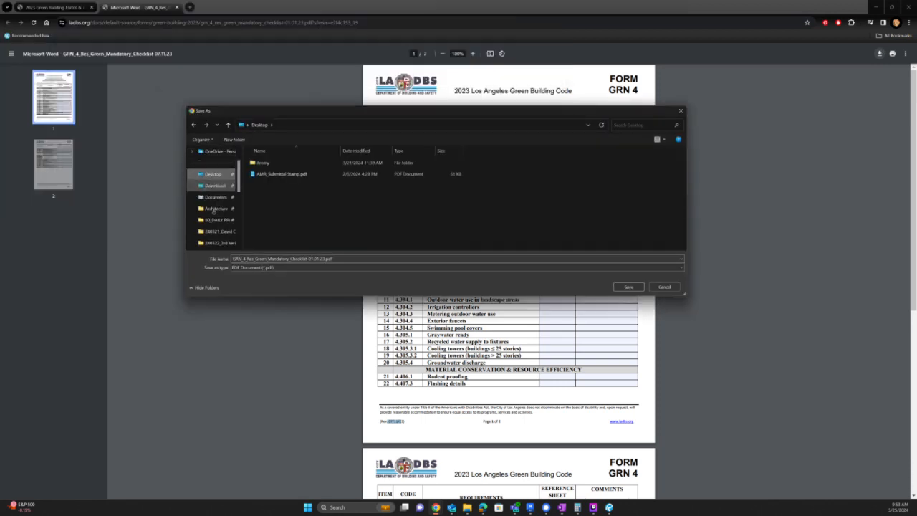
{"action": "left_click", "coordinate": [216, 208]}
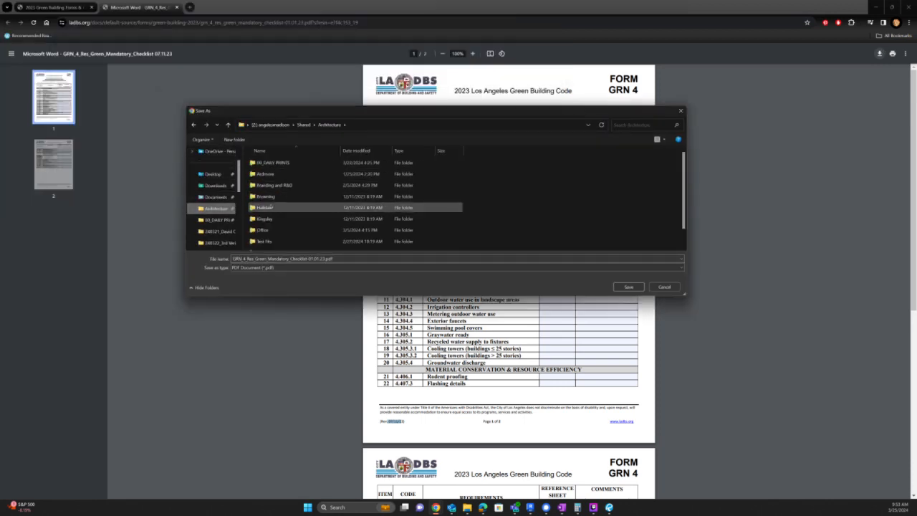
{"action": "double_click", "coordinate": [270, 220]}
{"action": "double_click", "coordinate": [264, 185]}
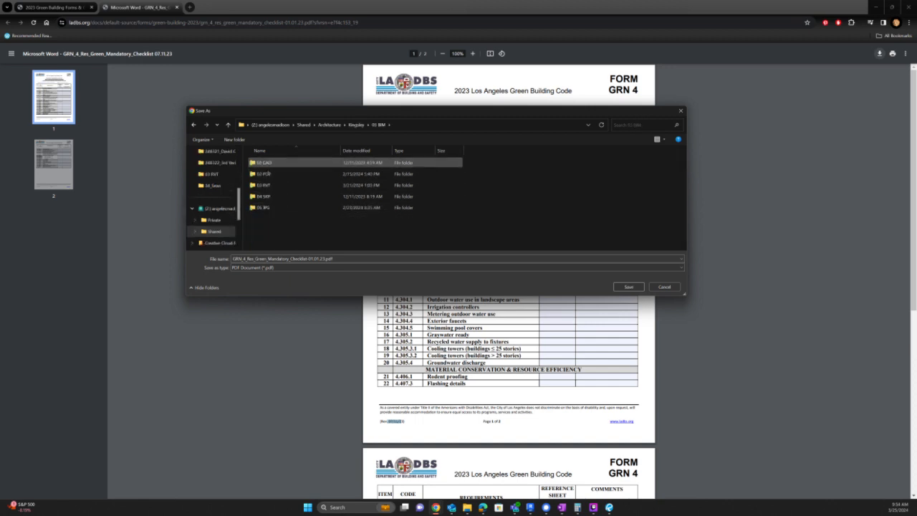
{"action": "double_click", "coordinate": [266, 173]}
{"action": "double_click", "coordinate": [265, 162]}
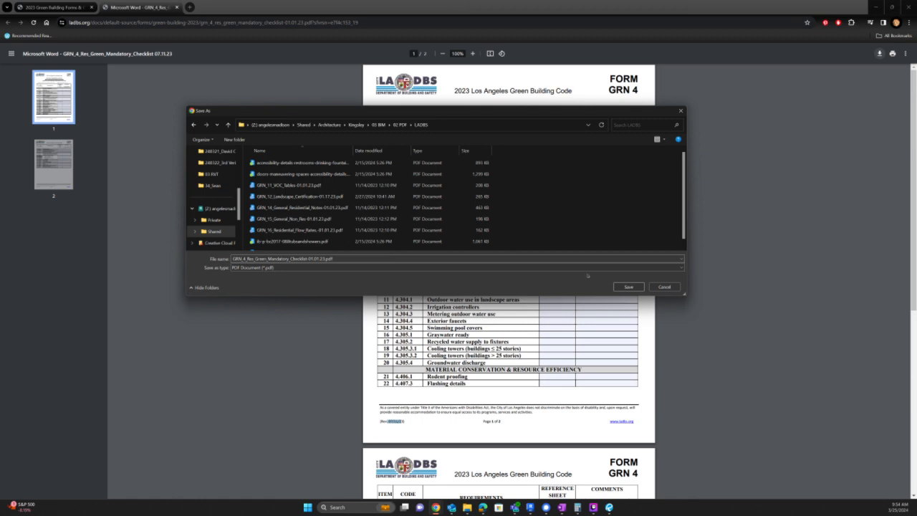
{"action": "left_click", "coordinate": [628, 287]}
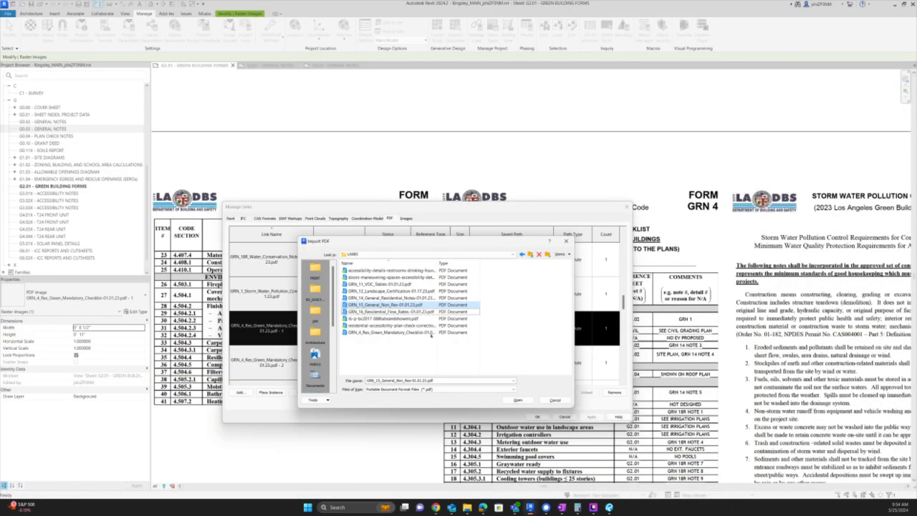
{"action": "left_click", "coordinate": [431, 333]}
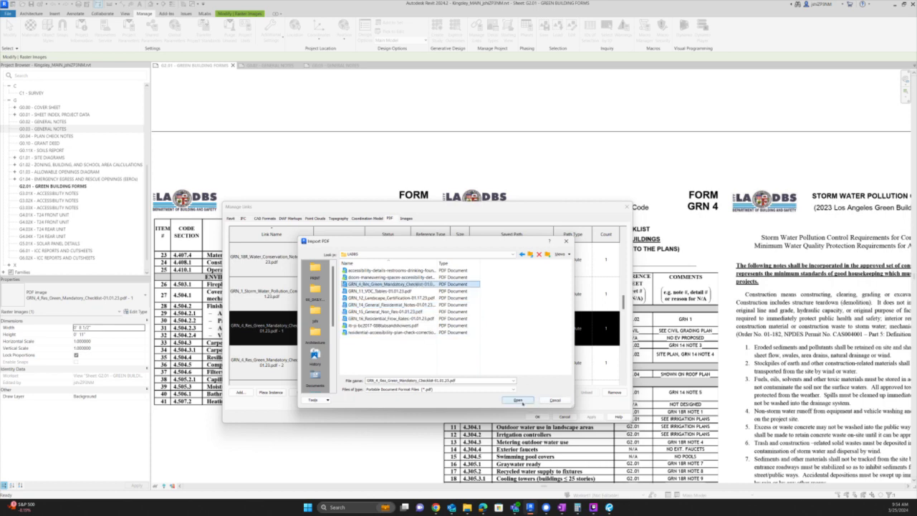
- Import page 1 of the GRN_4 checklist PDF and place it on sheet G2.01
{"action": "left_click", "coordinate": [519, 400]}
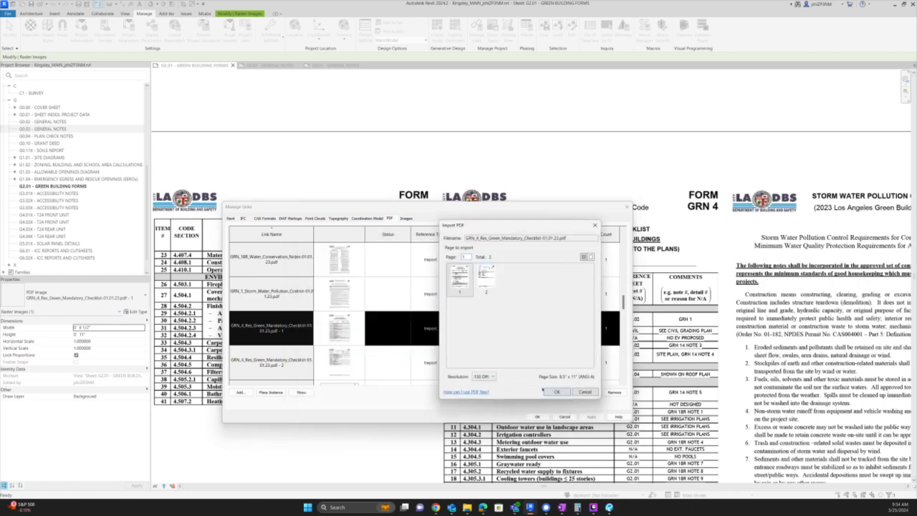
{"action": "left_click", "coordinate": [556, 392]}
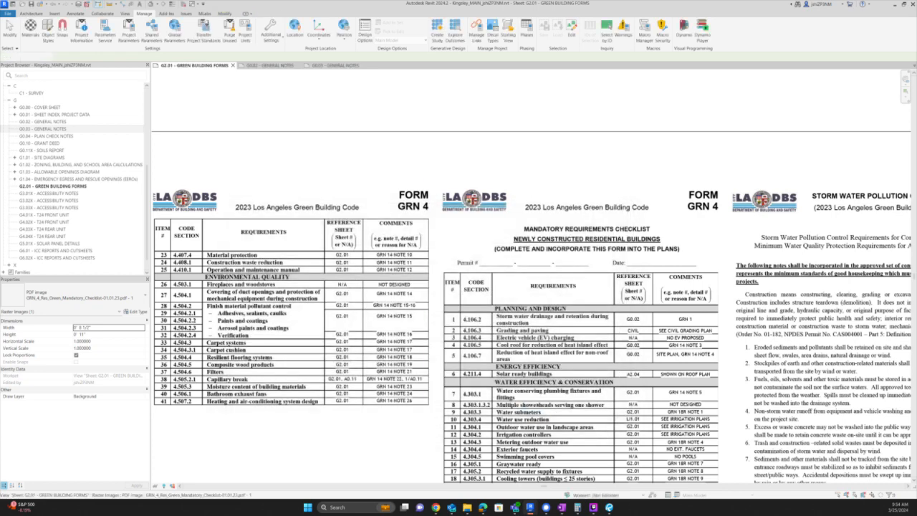
{"action": "left_click", "coordinate": [537, 416]}
{"action": "left_click", "coordinate": [315, 318]}
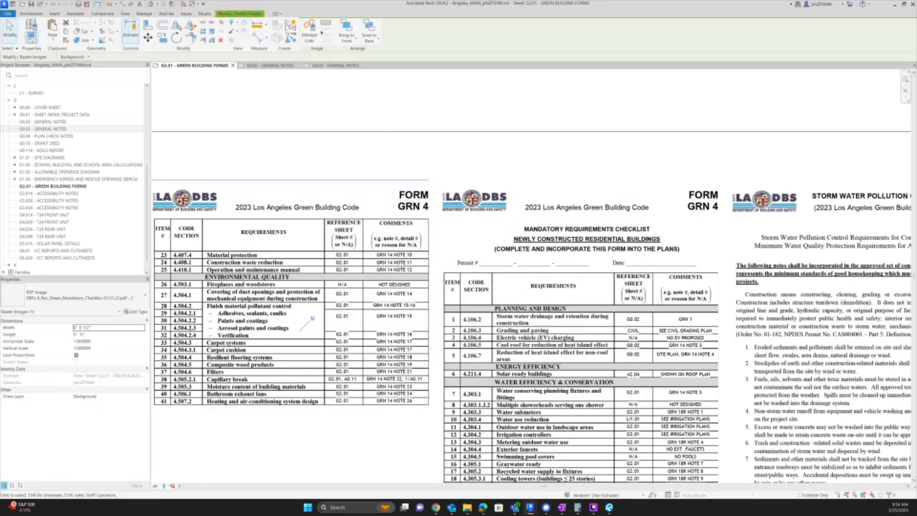
- Reload the GRN_4 page-2 PDF link from the new checklist file, using page 2
{"action": "left_click", "coordinate": [144, 13]}
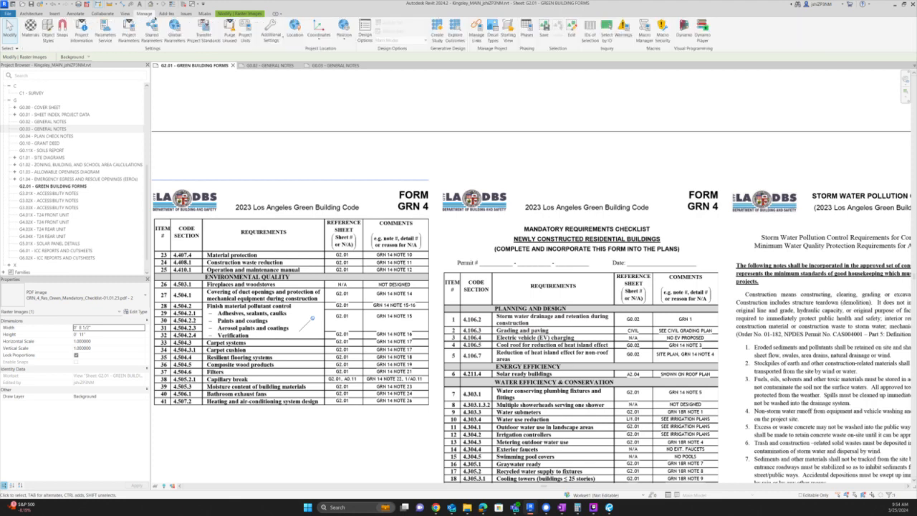
{"action": "left_click", "coordinate": [482, 30]}
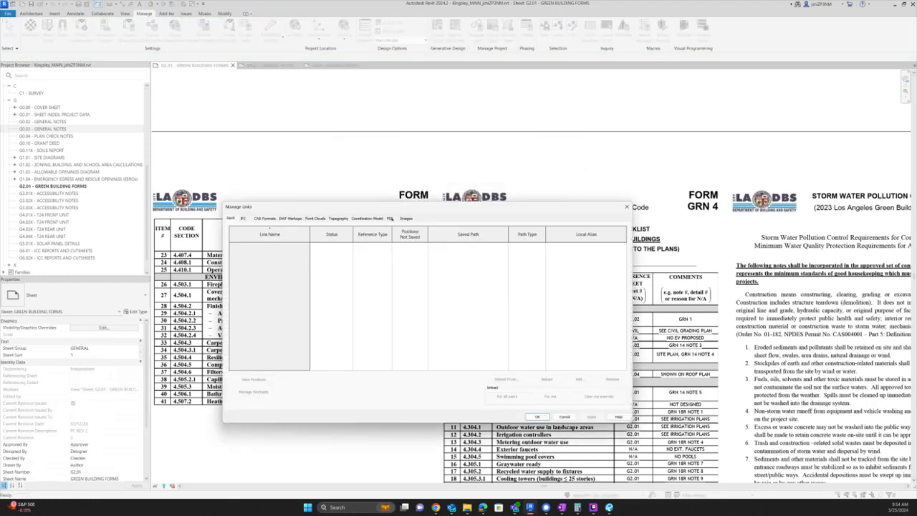
{"action": "left_click", "coordinate": [391, 218]}
{"action": "scroll", "coordinate": [275, 369], "scroll_direction": "down", "scroll_amount": 10}
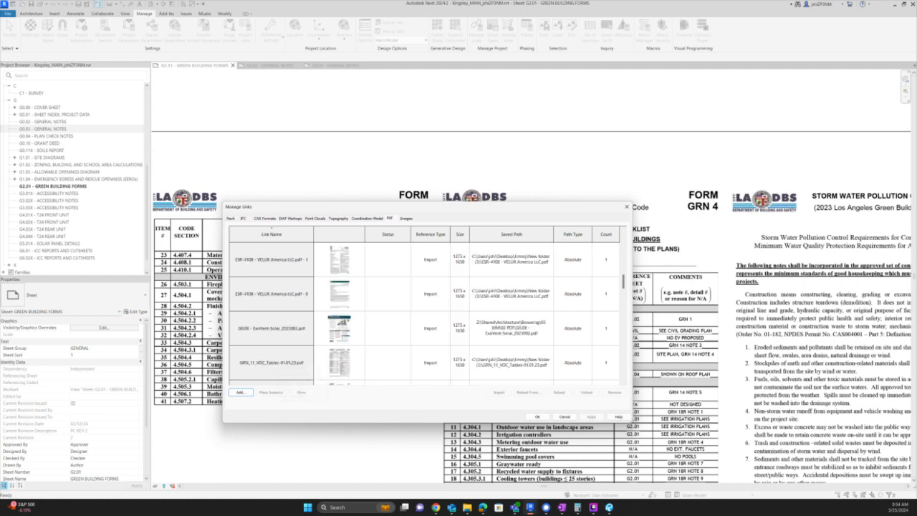
{"action": "scroll", "coordinate": [274, 364], "scroll_direction": "down", "scroll_amount": 3}
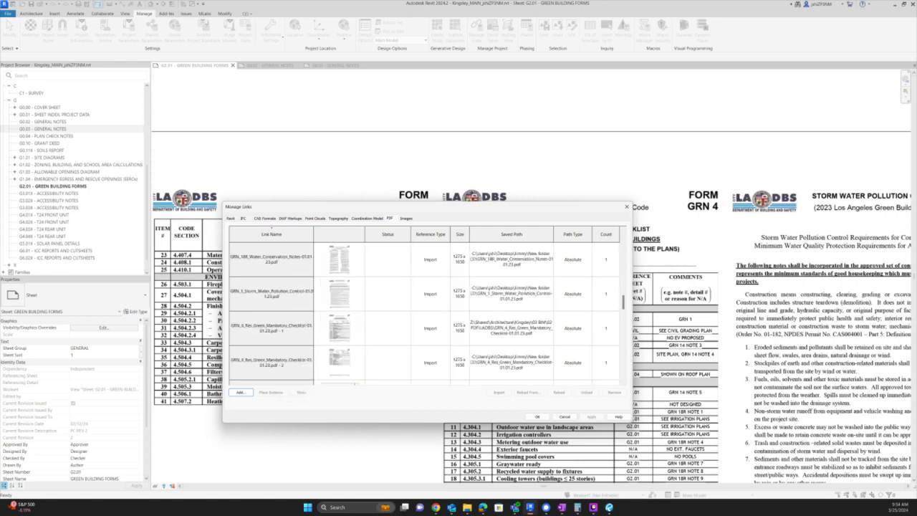
{"action": "left_click", "coordinate": [302, 359]}
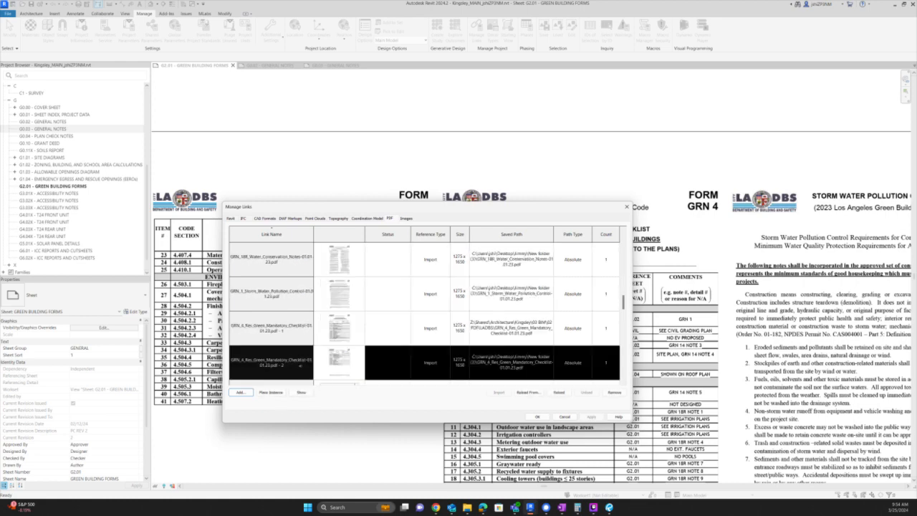
{"action": "left_click", "coordinate": [529, 393]}
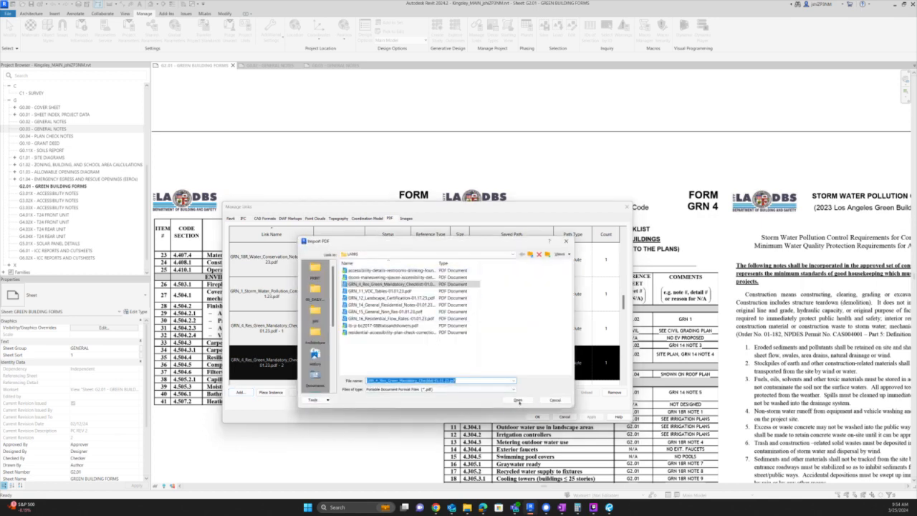
{"action": "left_click", "coordinate": [519, 400]}
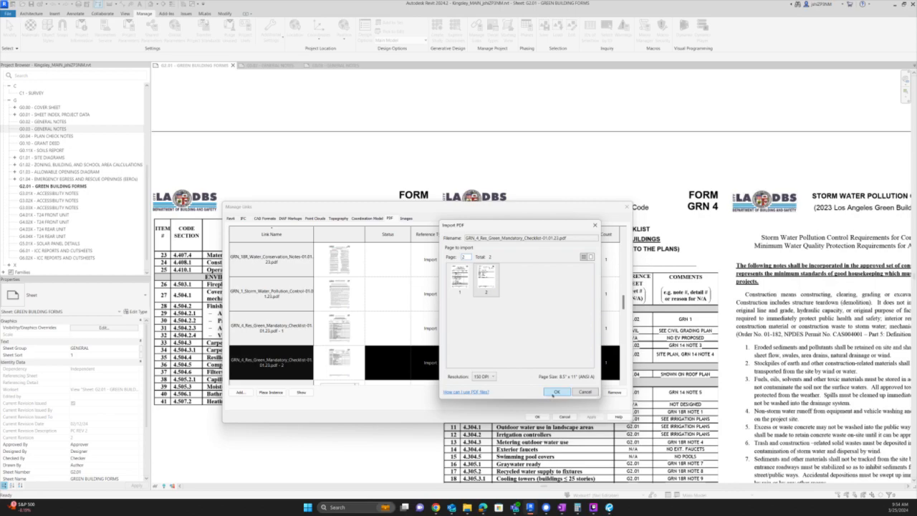
{"action": "left_click", "coordinate": [556, 391]}
{"action": "left_click", "coordinate": [536, 416]}
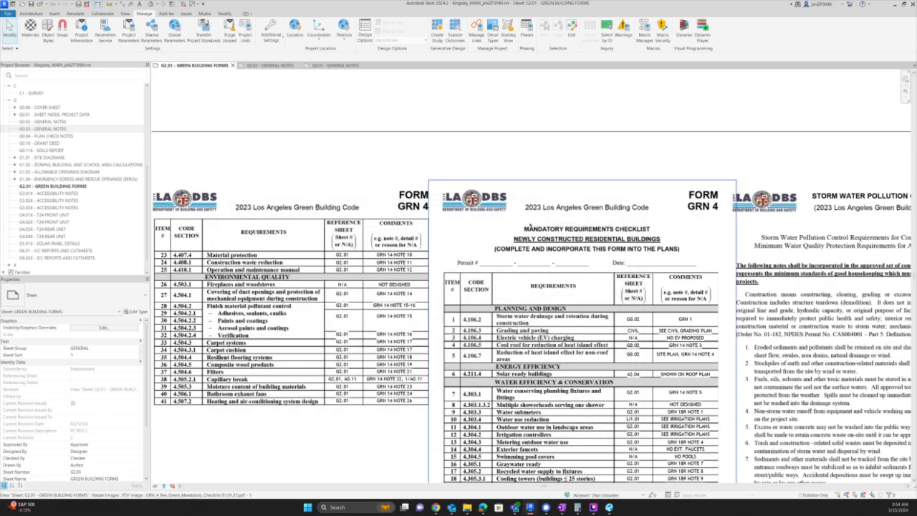
{"action": "scroll", "coordinate": [528, 228], "scroll_direction": "down", "scroll_amount": 3}
{"action": "scroll", "coordinate": [494, 411], "scroll_direction": "up", "scroll_amount": 5}
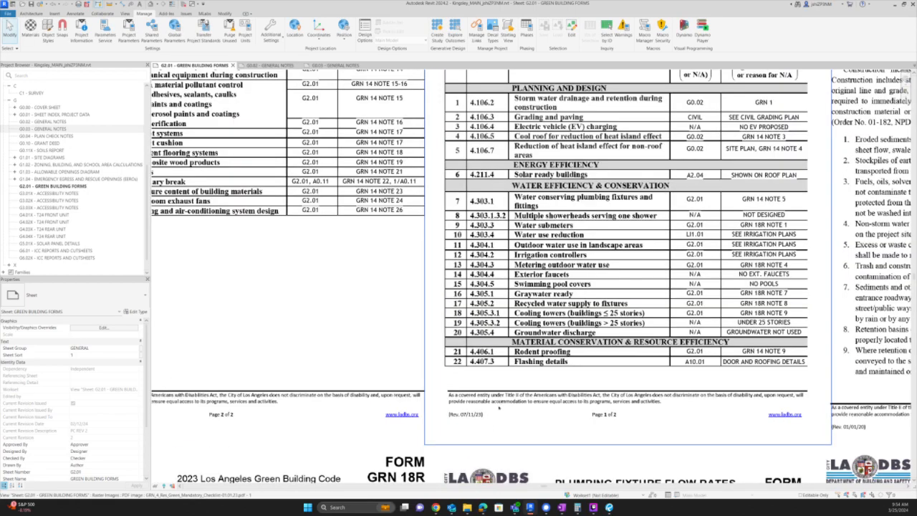
- Copy the G0.02 reference note with CO onto the GRN 4 form's Permit # line
{"action": "scroll", "coordinate": [499, 407], "scroll_direction": "down", "scroll_amount": 1}
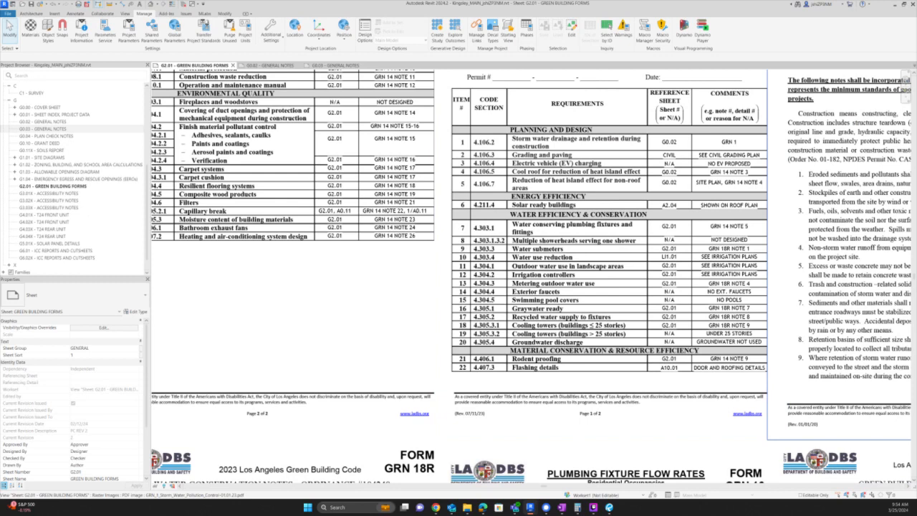
{"action": "middle_click_drag", "start_coordinate": [664, 141], "coordinate": [598, 256]}
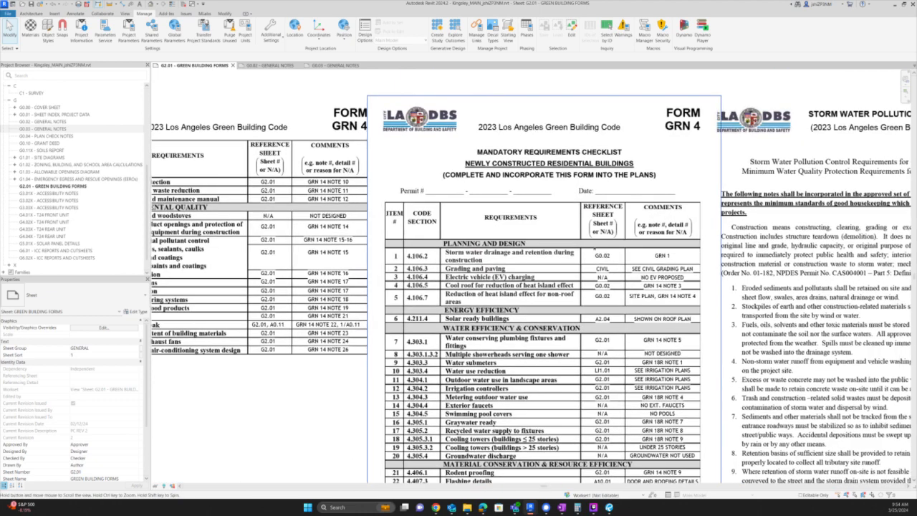
{"action": "scroll", "coordinate": [598, 257], "scroll_direction": "up", "scroll_amount": 1}
{"action": "left_click", "coordinate": [598, 256]}
{"action": "key", "text": "c"}
{"action": "key", "text": "o"}
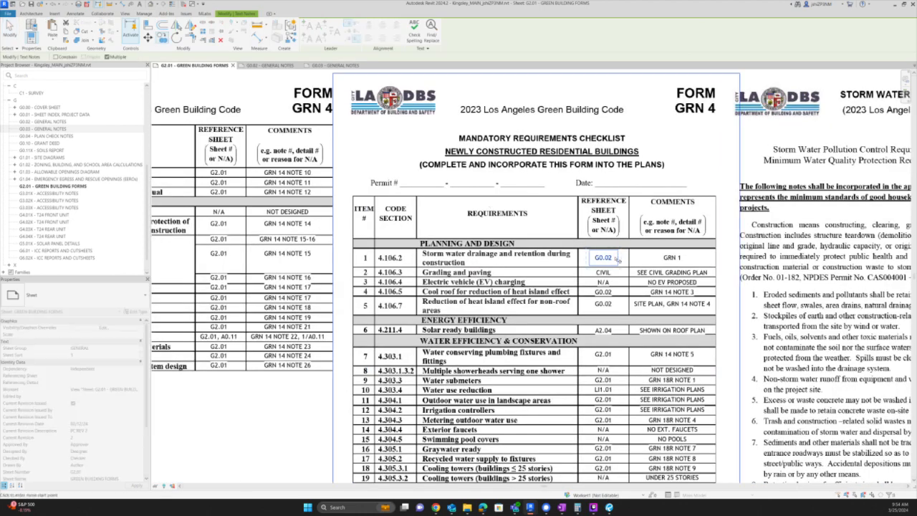
{"action": "left_click", "coordinate": [614, 257]}
{"action": "left_click", "coordinate": [440, 183]}
{"action": "key", "text": "Escape"}
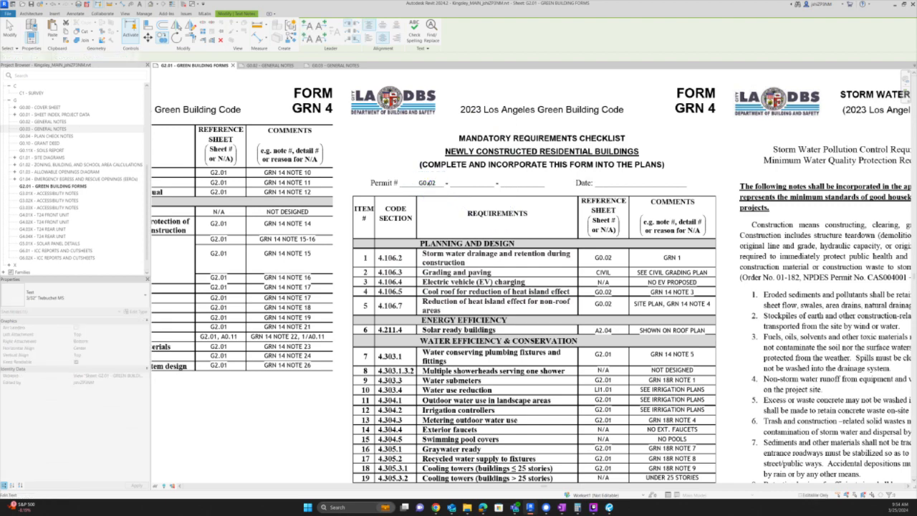
- Edit the copied note's text, then open sheet G0.01 – Sheet Index, Project Data
{"action": "double_click", "coordinate": [428, 182]}
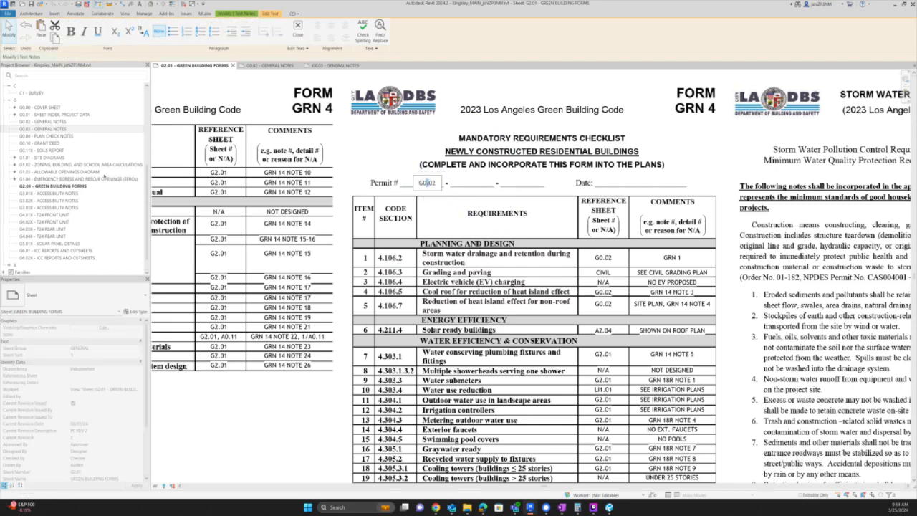
{"action": "left_click", "coordinate": [53, 115]}
{"action": "scroll", "coordinate": [631, 260], "scroll_direction": "up", "scroll_amount": 5}
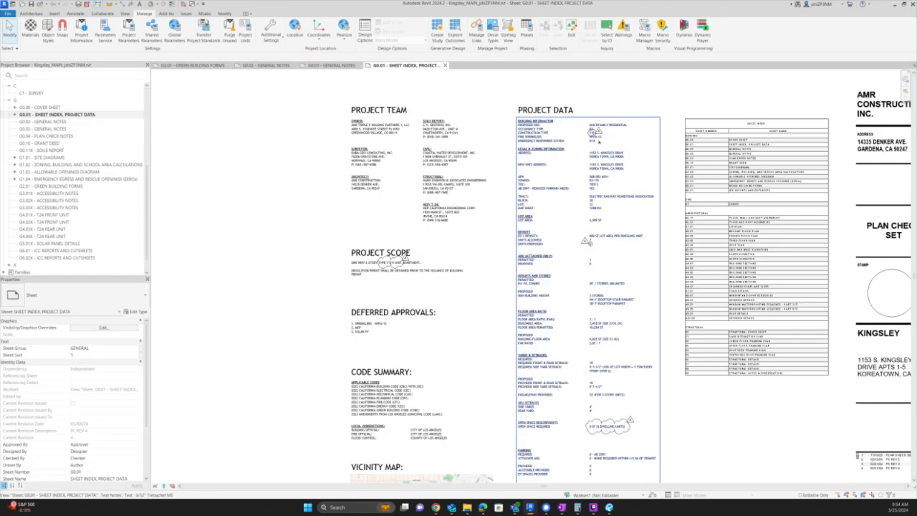
- Review the G0.00 cover sheet, then close its tab to get back to G2.01
{"action": "scroll", "coordinate": [588, 137], "scroll_direction": "down", "scroll_amount": 3}
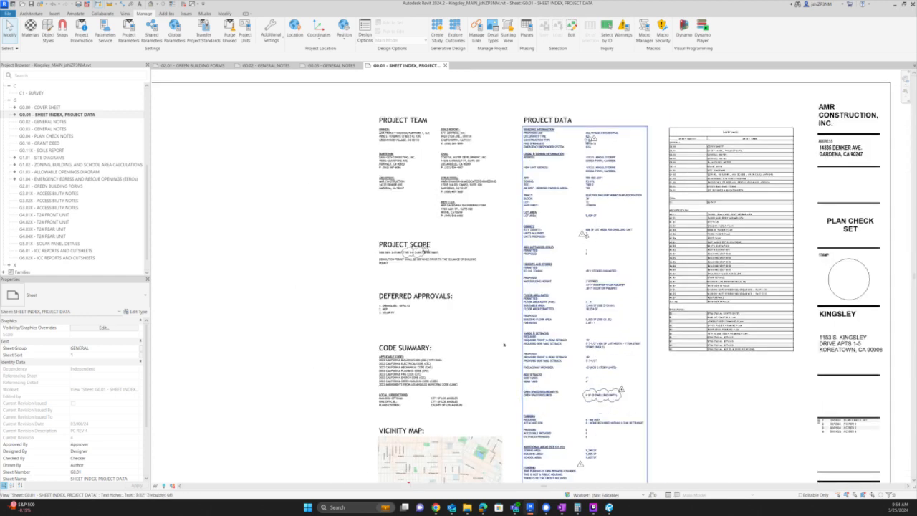
{"action": "scroll", "coordinate": [487, 286], "scroll_direction": "up", "scroll_amount": 1}
{"action": "double_click", "coordinate": [46, 108]}
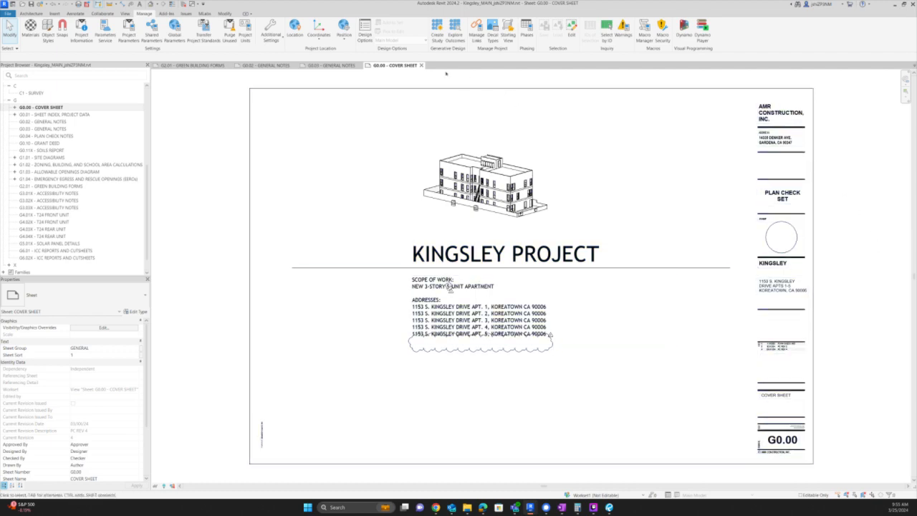
{"action": "left_click", "coordinate": [422, 65]}
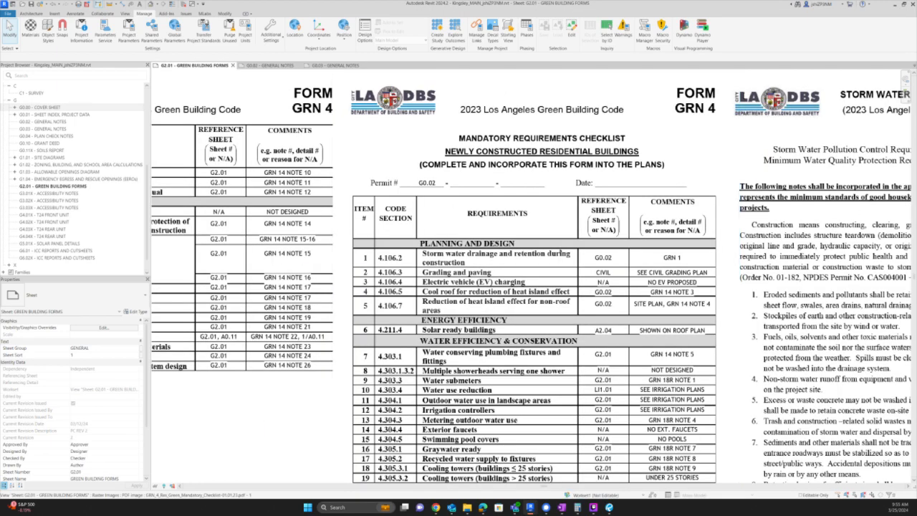
- In File Explorer, browse the Permitting, 0 - Permits and Architect & Structural folders for the project
{"action": "key", "text": "alt+Tab"}
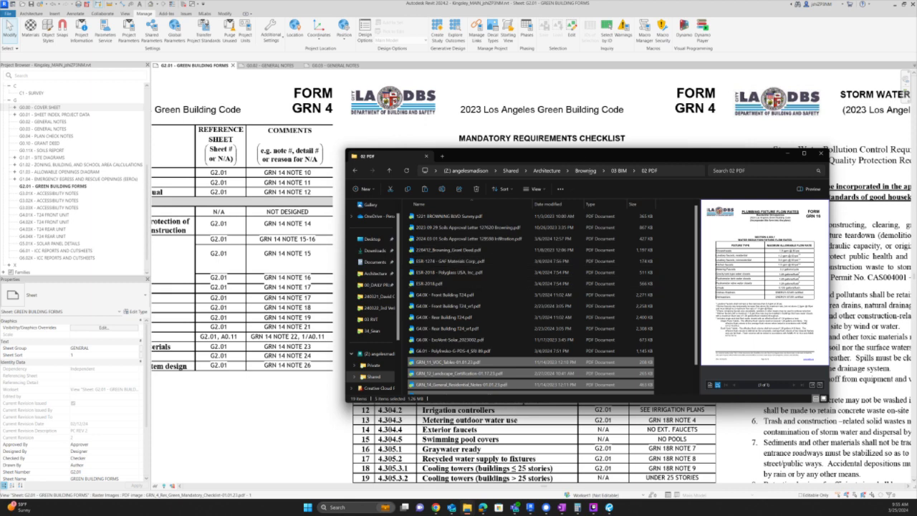
{"action": "left_click", "coordinate": [511, 172]}
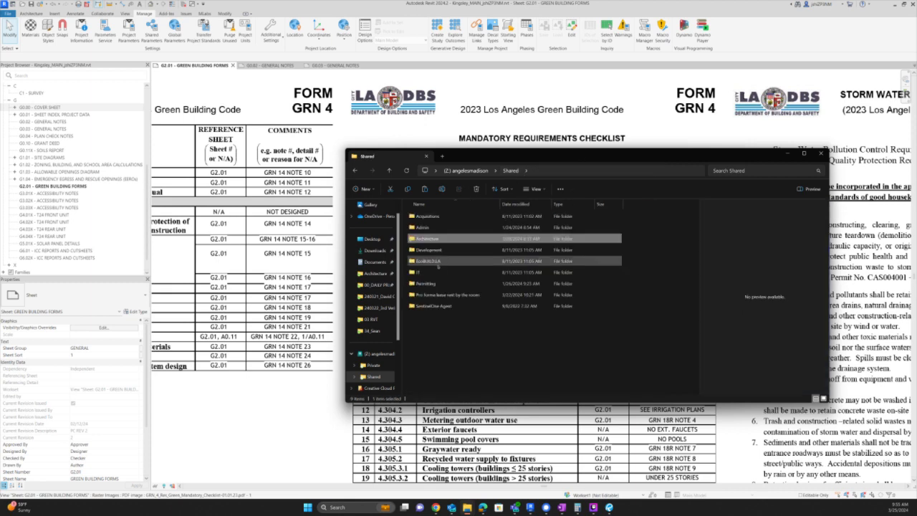
{"action": "double_click", "coordinate": [432, 284]}
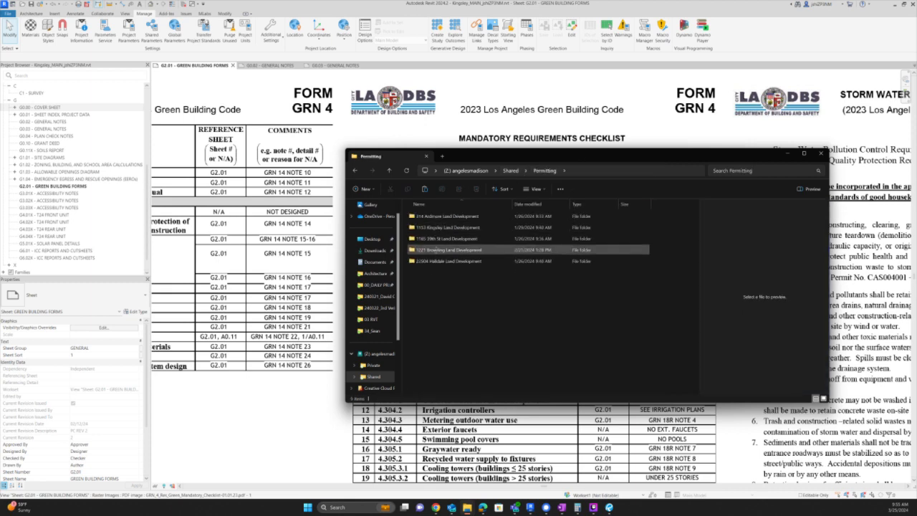
{"action": "double_click", "coordinate": [447, 228]}
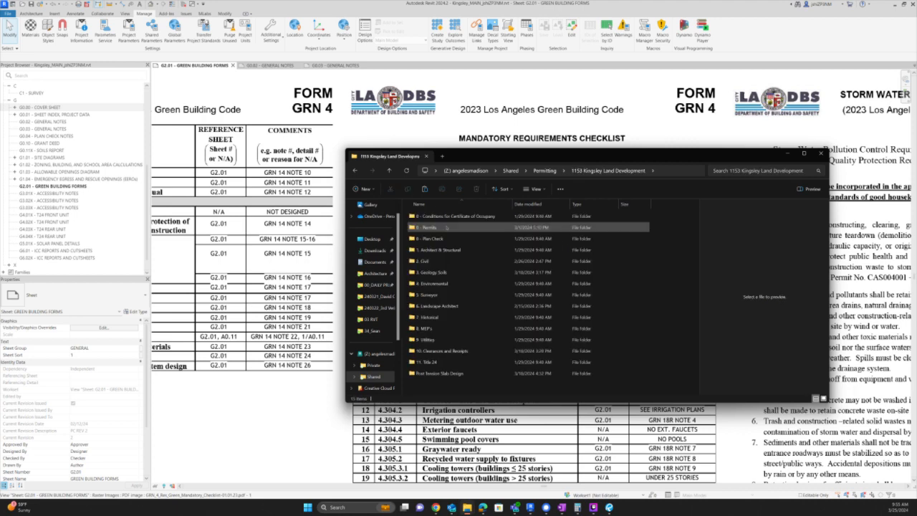
{"action": "double_click", "coordinate": [446, 228]}
{"action": "key", "text": "alt+Left"}
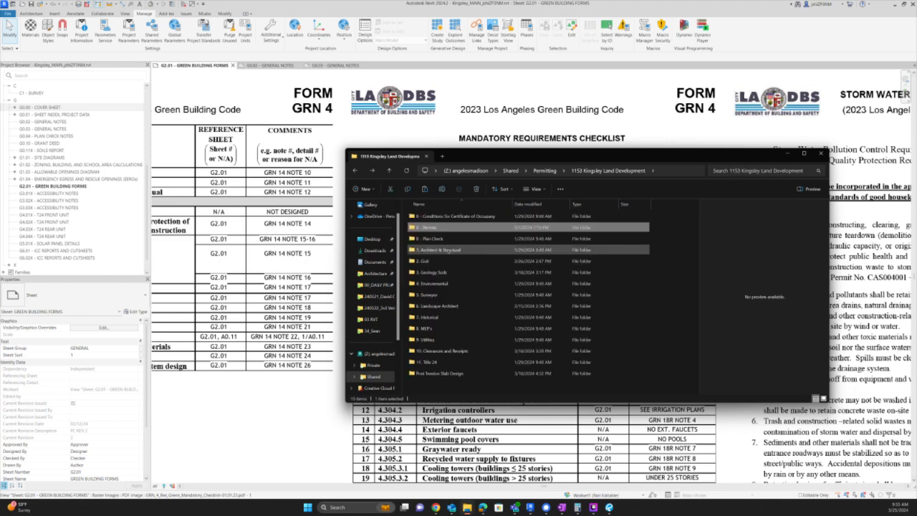
{"action": "double_click", "coordinate": [448, 250]}
{"action": "key", "text": "alt+Left"}
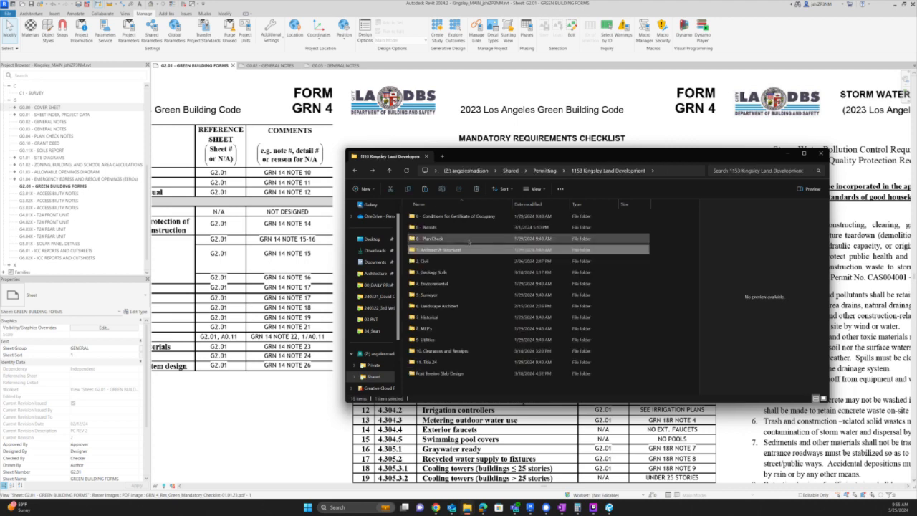
- Open 0 - Plan Check > Building Plan Check and open the Clearance Worksheets PDF
{"action": "double_click", "coordinate": [468, 240]}
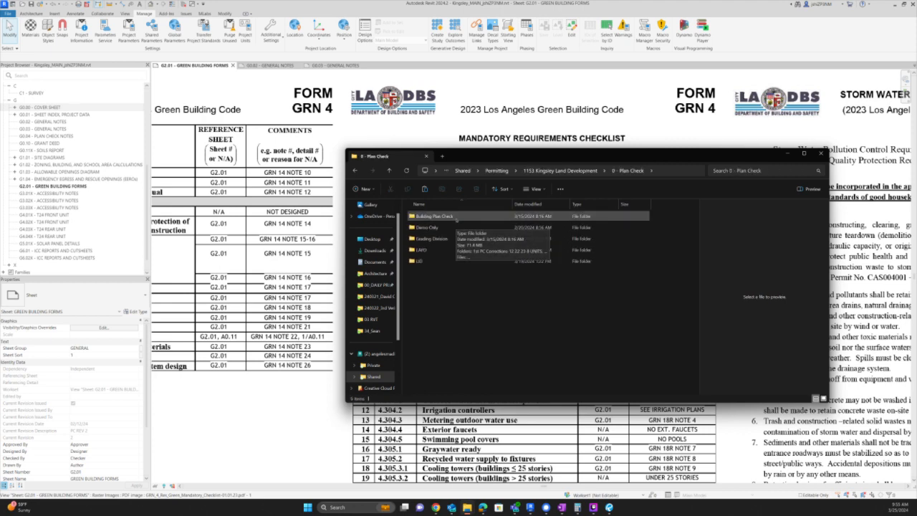
{"action": "double_click", "coordinate": [457, 216]}
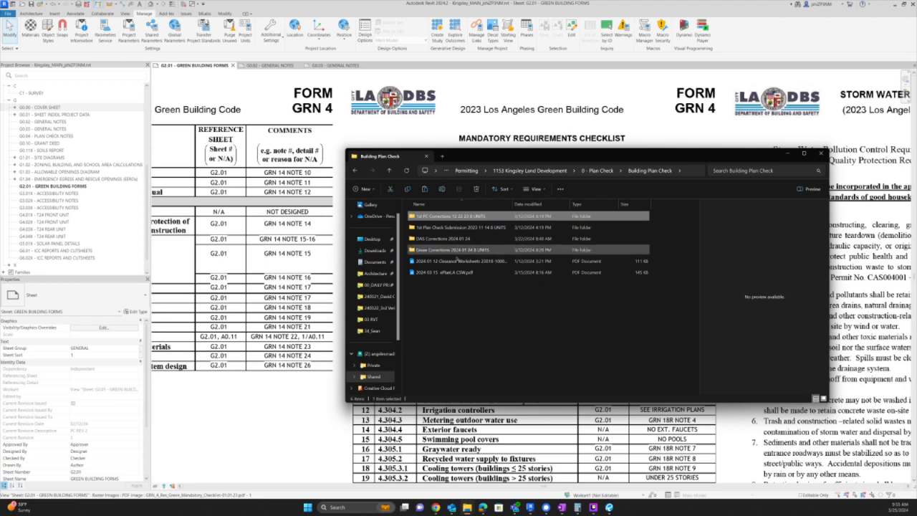
{"action": "left_click", "coordinate": [453, 262]}
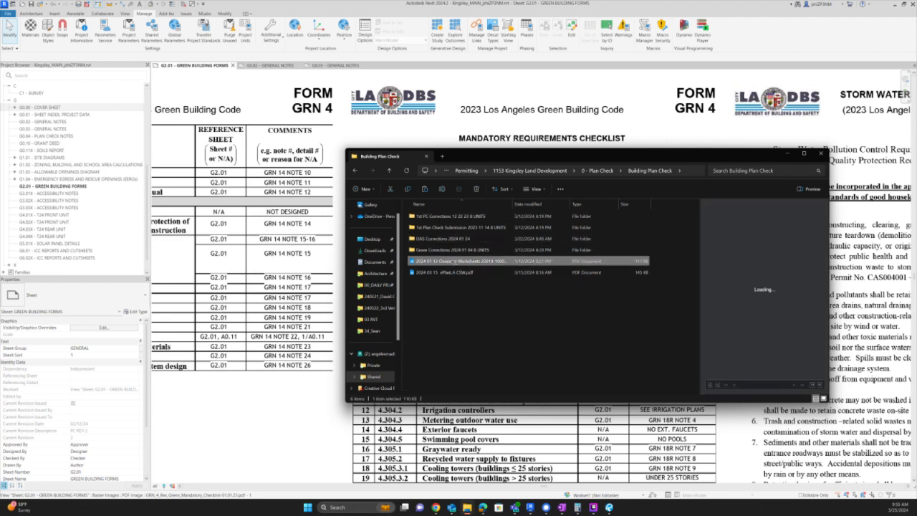
{"action": "double_click", "coordinate": [454, 261]}
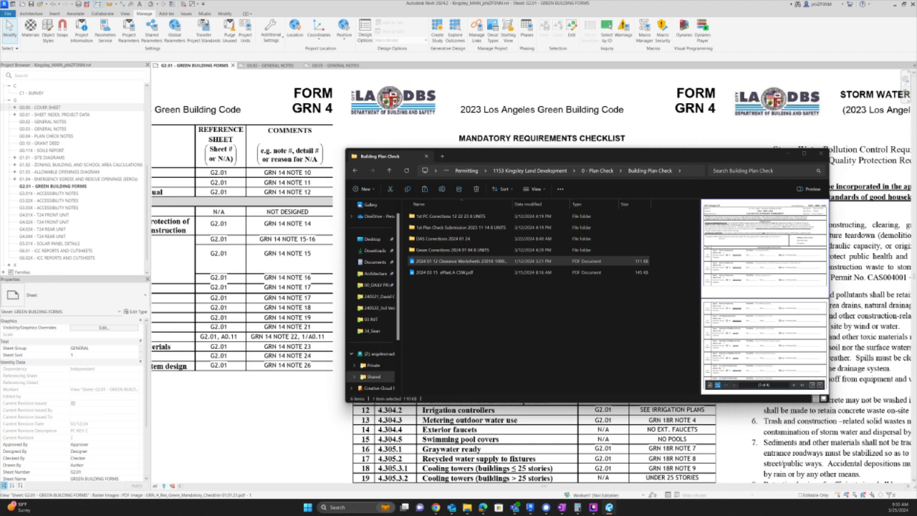
- Paste the permit number into the Permit note and move it clear of the Permit # label
{"action": "left_click", "coordinate": [508, 124]}
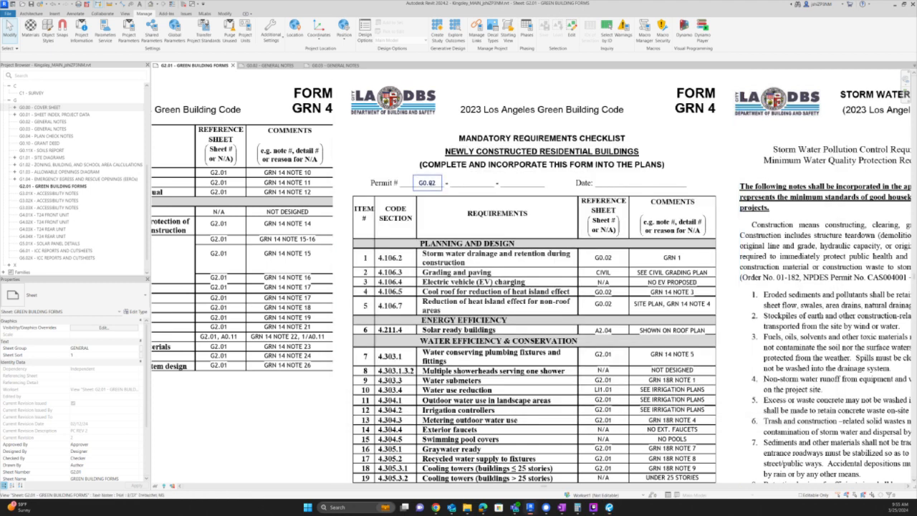
{"action": "double_click", "coordinate": [427, 183]}
{"action": "left_click", "coordinate": [528, 194]}
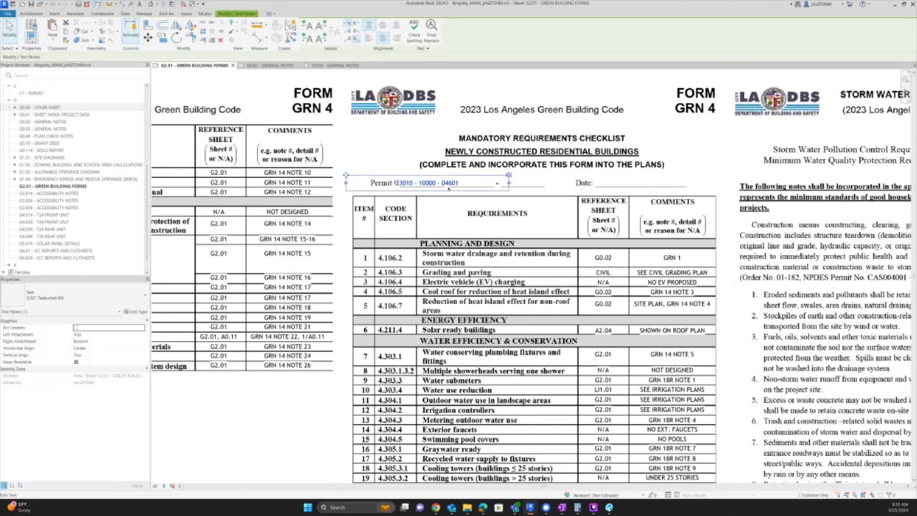
{"action": "left_click_drag", "start_coordinate": [427, 183], "coordinate": [459, 183]}
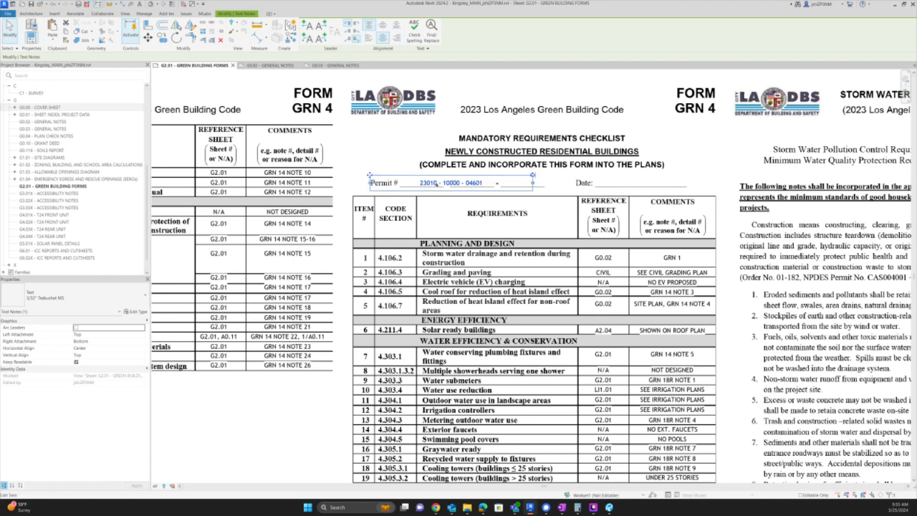
- Delete the dashes between the permit number's groups and nudge the note right
{"action": "double_click", "coordinate": [442, 183]}
{"action": "double_click", "coordinate": [435, 184]}
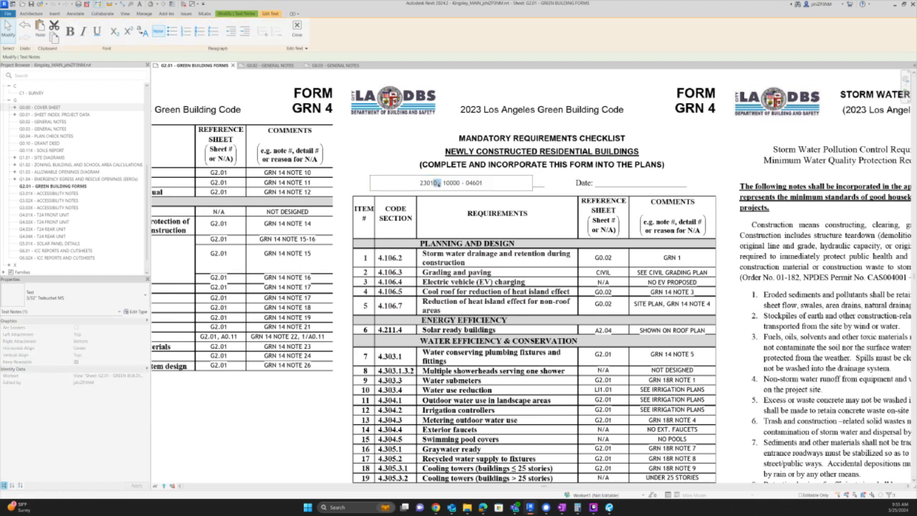
{"action": "key", "text": "Delete"}
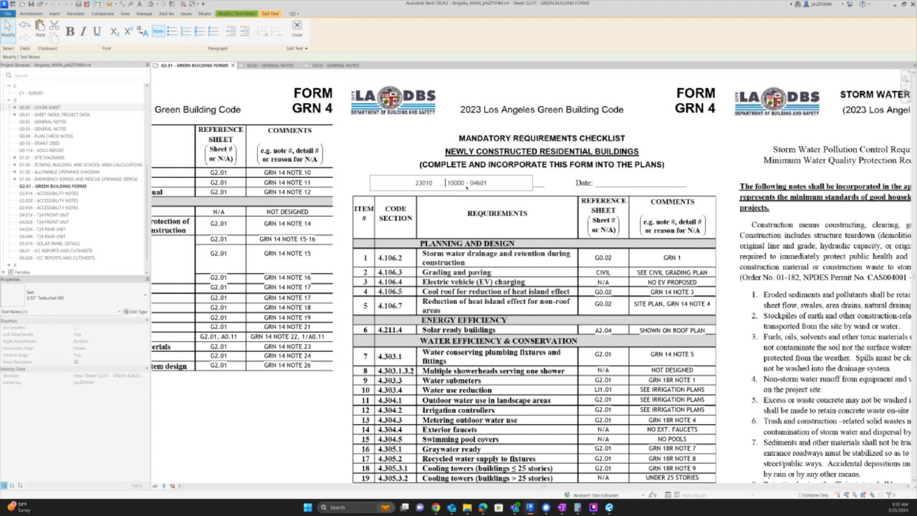
{"action": "double_click", "coordinate": [466, 183]}
{"action": "key", "text": "Delete"}
{"action": "left_click", "coordinate": [429, 183]}
{"action": "left_click", "coordinate": [465, 171]}
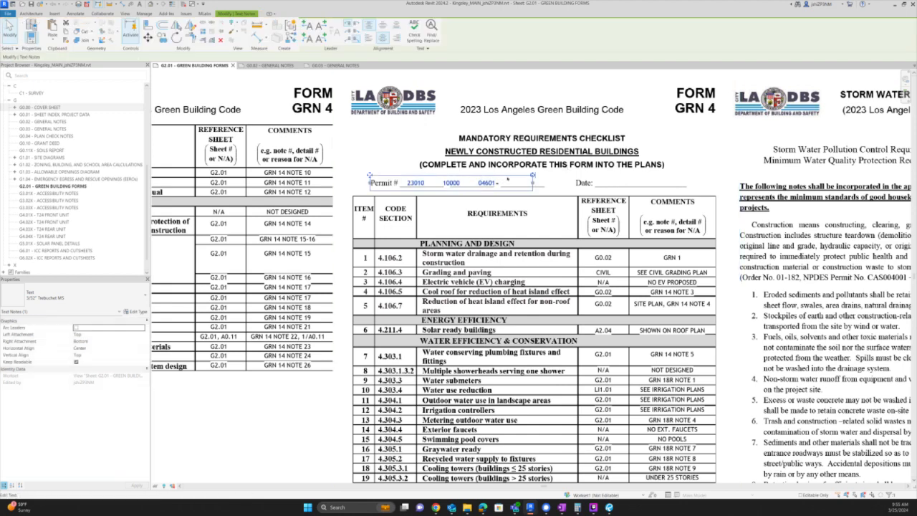
{"action": "key", "text": "Right"}
{"action": "key", "text": "Right"}
{"action": "key", "text": "Right"}
{"action": "key", "text": "Right"}
{"action": "key", "text": "Right"}
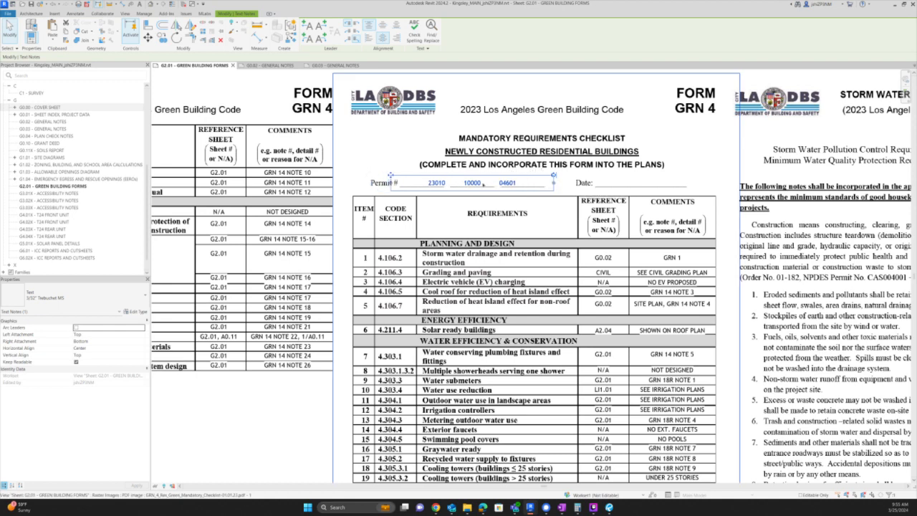
- Refine the permit note's spacing between groups, adding a dash, so it fills the three blanks
{"action": "double_click", "coordinate": [451, 183]}
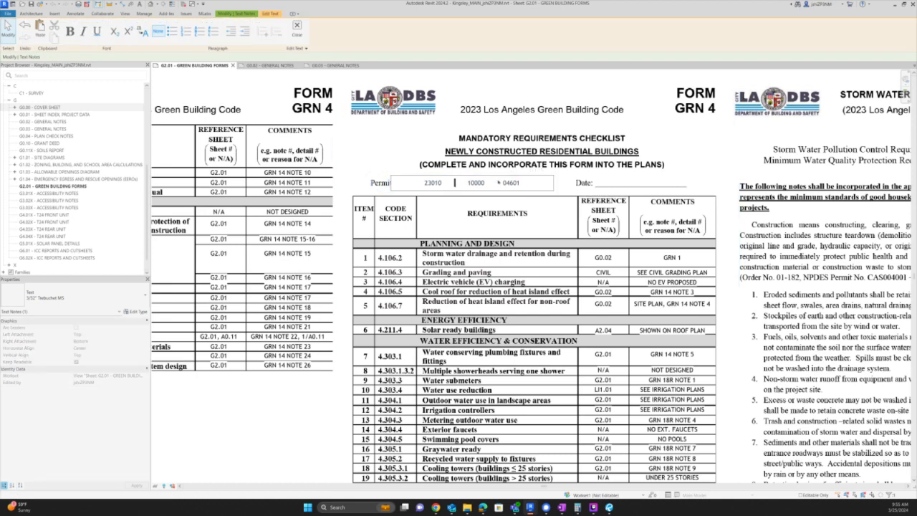
{"action": "left_click", "coordinate": [541, 154]}
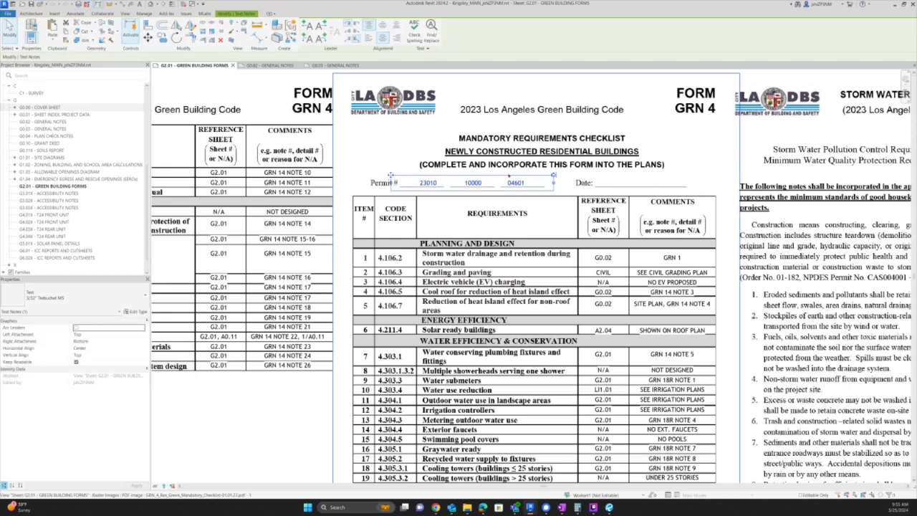
{"action": "left_click", "coordinate": [543, 151]}
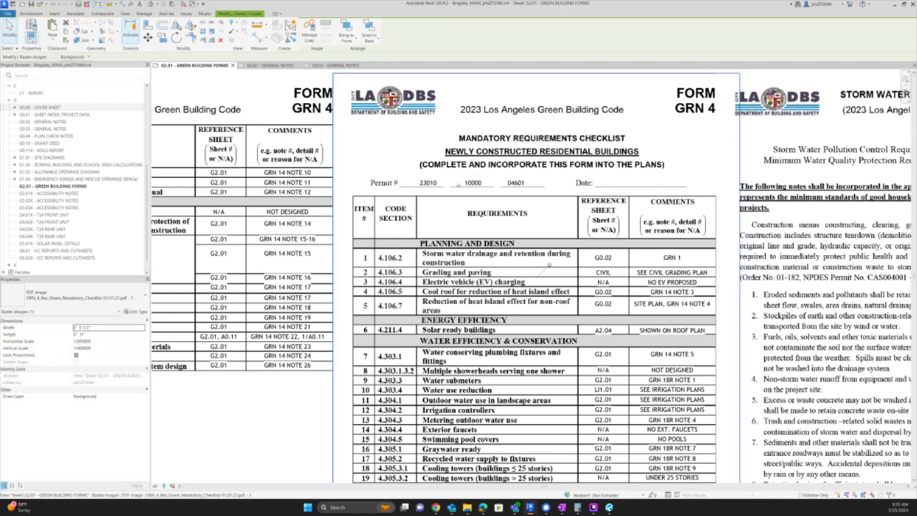
{"action": "key", "text": "Escape"}
{"action": "double_click", "coordinate": [447, 184]}
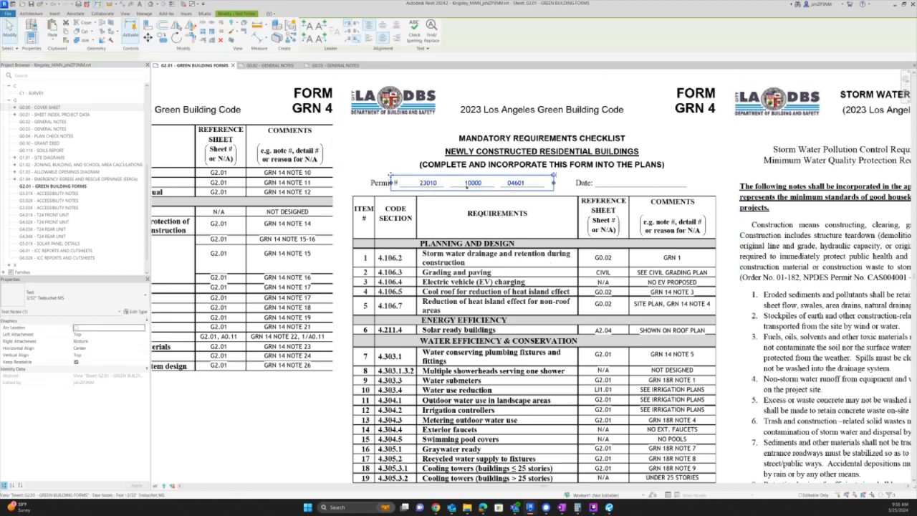
{"action": "type", "text": "-"}
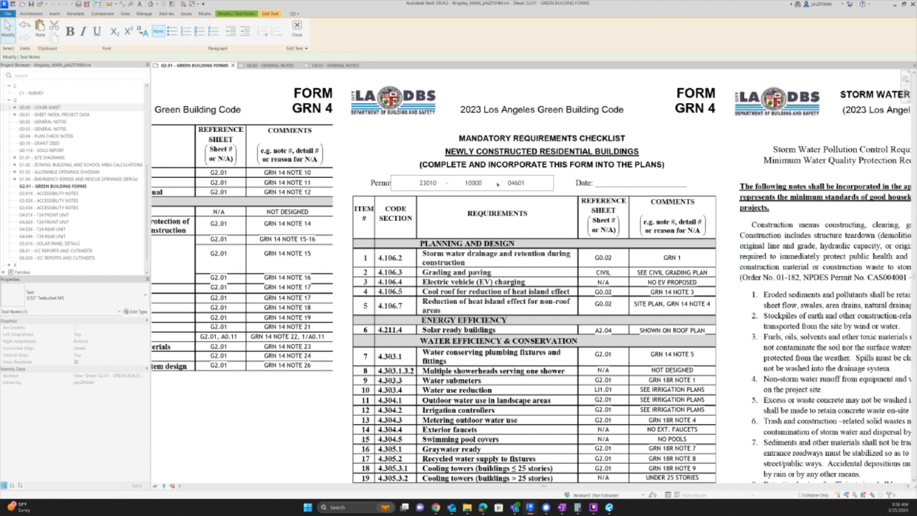
{"action": "left_click_drag", "start_coordinate": [494, 184], "coordinate": [500, 184]}
{"action": "left_click", "coordinate": [631, 173]}
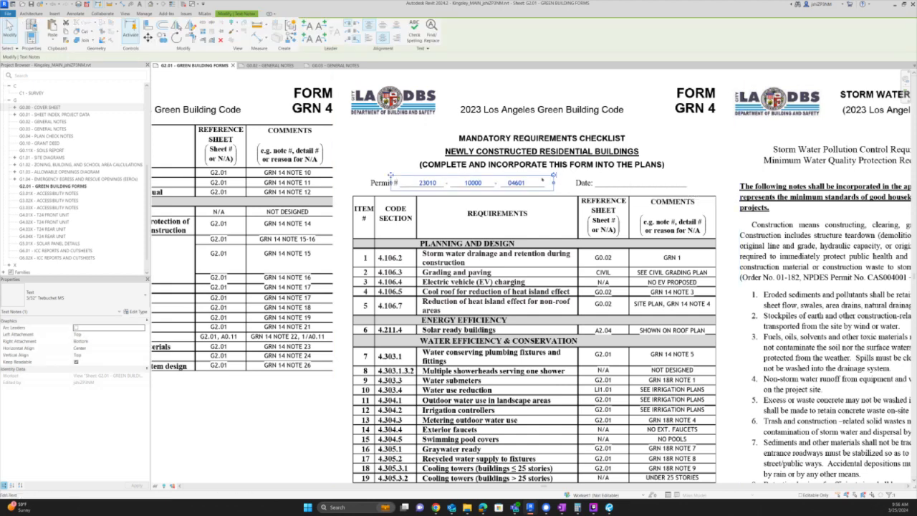
- Copy the permit note to the Date line, change it to 3/25/24, and place it beside Date:
{"action": "key", "text": "c"}
{"action": "key", "text": "o"}
{"action": "left_click", "coordinate": [524, 181]}
{"action": "left_click", "coordinate": [719, 181]}
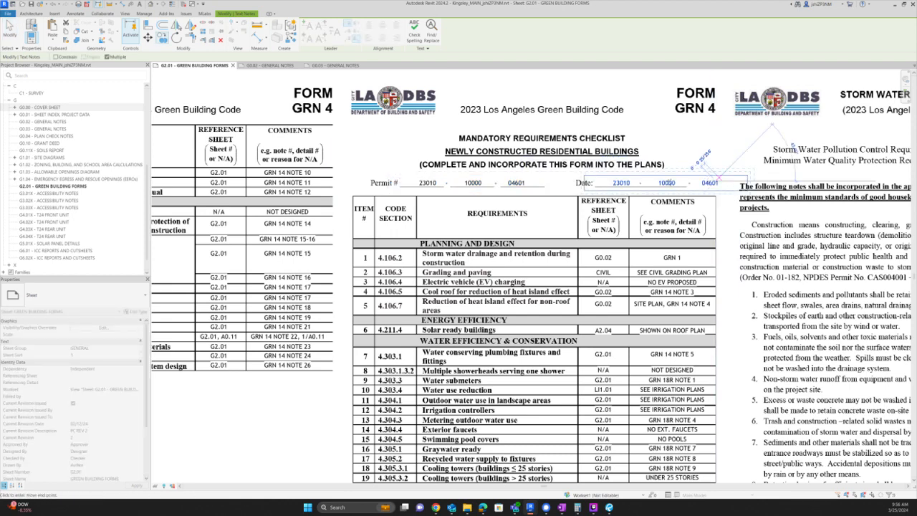
{"action": "double_click", "coordinate": [621, 182]}
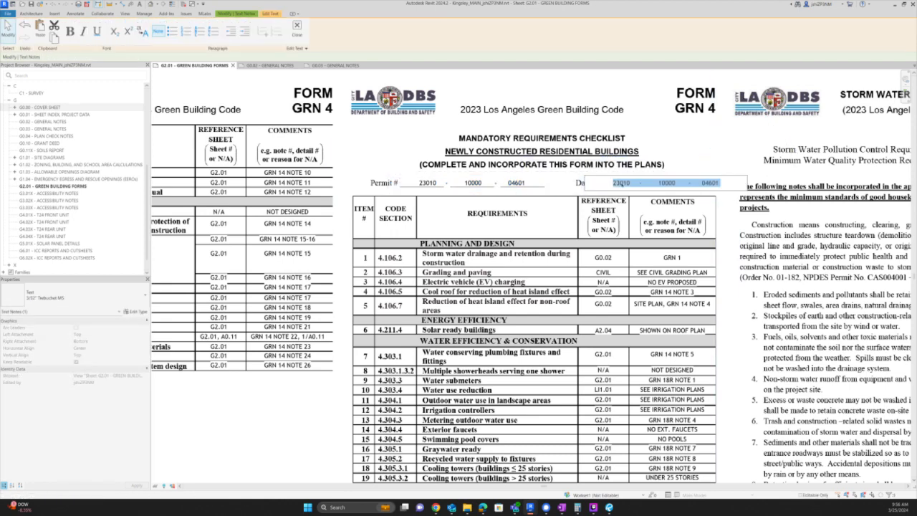
{"action": "type", "text": "32"}
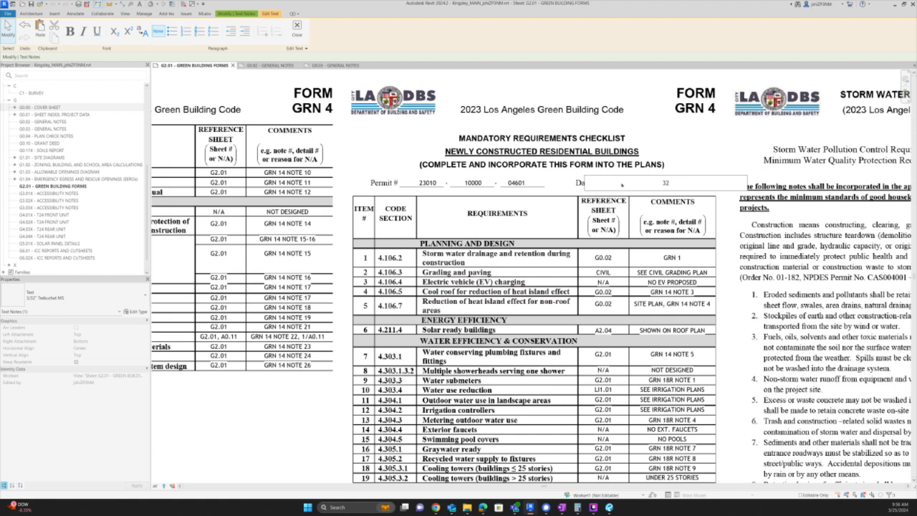
{"action": "key", "text": "BackSpace"}
{"action": "type", "text": "/25/24"}
{"action": "left_click", "coordinate": [650, 202]}
{"action": "left_click_drag", "start_coordinate": [747, 177], "coordinate": [623, 181]}
{"action": "left_click", "coordinate": [548, 265]}
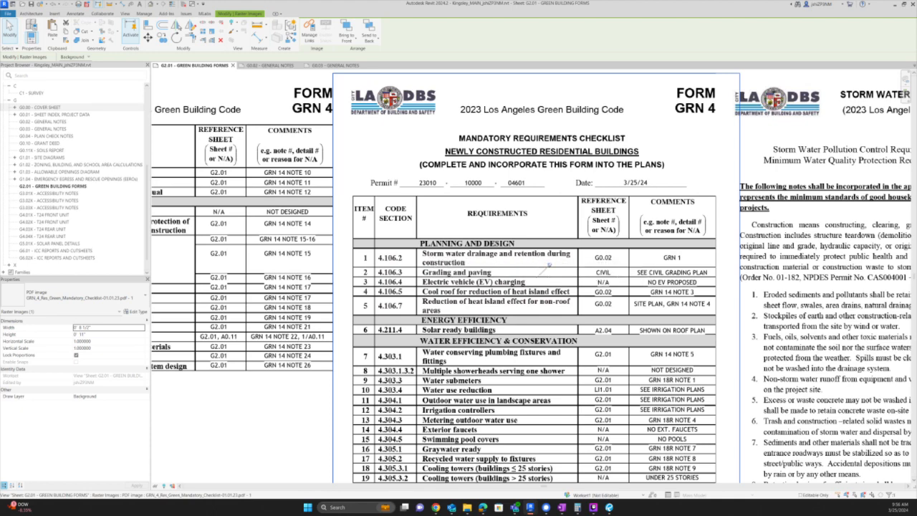
- Zoom and pan onto the GRN 4 requirements table and select row 1's G0.02 reference note
{"action": "scroll", "coordinate": [550, 265], "scroll_direction": "down", "scroll_amount": 5}
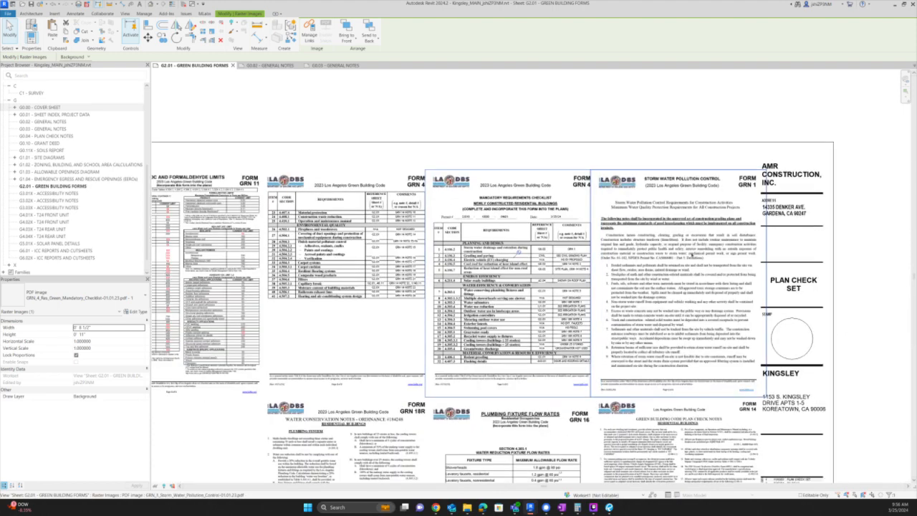
{"action": "scroll", "coordinate": [731, 446], "scroll_direction": "down", "scroll_amount": 2}
{"action": "scroll", "coordinate": [731, 445], "scroll_direction": "up", "scroll_amount": 4}
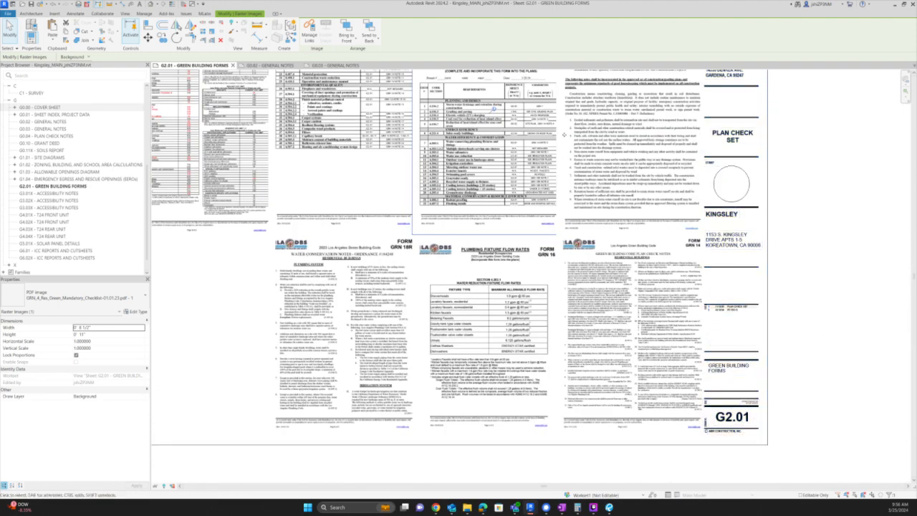
{"action": "scroll", "coordinate": [536, 115], "scroll_direction": "up", "scroll_amount": 4}
{"action": "middle_click_drag", "start_coordinate": [426, 97], "coordinate": [446, 200]}
{"action": "left_click", "coordinate": [507, 192]}
- Change row 1's reference sheet note from G0.02 to G2.01
{"action": "left_click", "coordinate": [507, 192]}
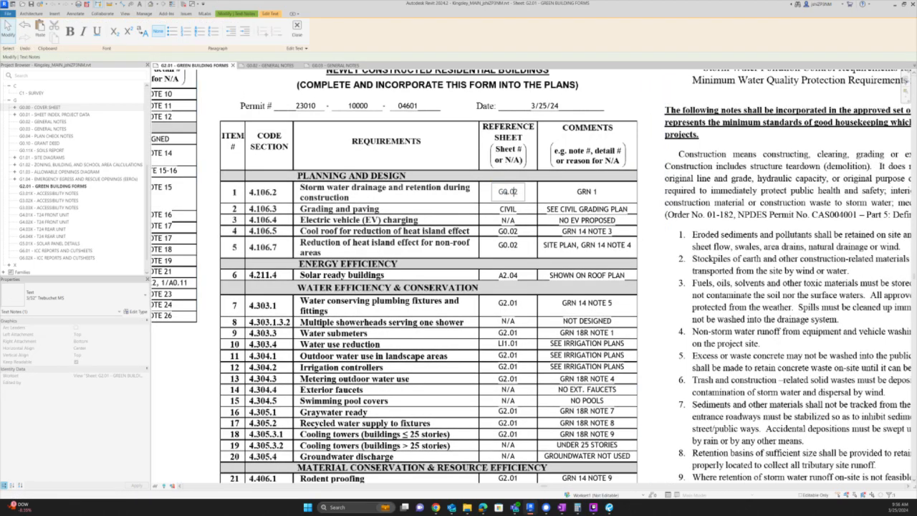
{"action": "left_click_drag", "start_coordinate": [504, 192], "coordinate": [520, 192]}
{"action": "type", "text": "2.01"}
{"action": "left_click", "coordinate": [596, 190]}
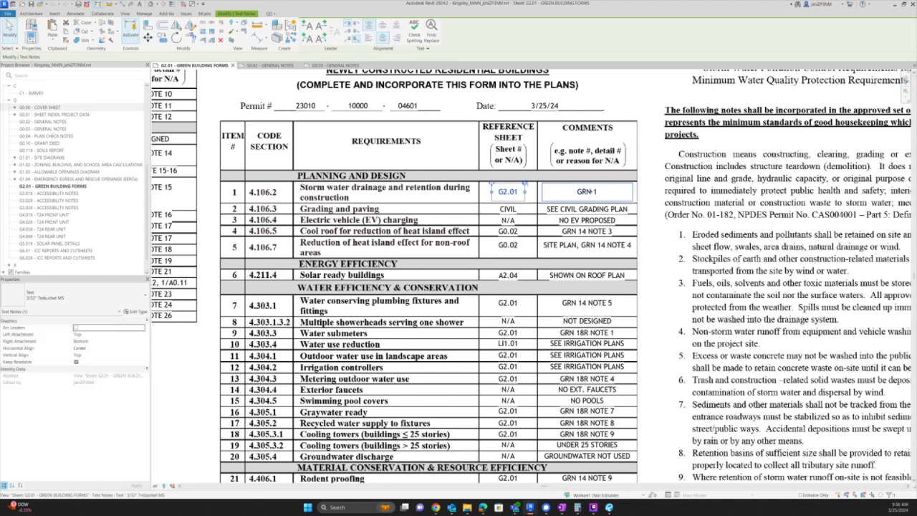
- Copy G2.01 into the reference sheet notes of rows 4 and 5
{"action": "left_click", "coordinate": [504, 192]}
{"action": "left_click_drag", "start_coordinate": [499, 192], "coordinate": [569, 193]}
{"action": "key", "text": "ctrl+c"}
{"action": "left_click", "coordinate": [570, 192]}
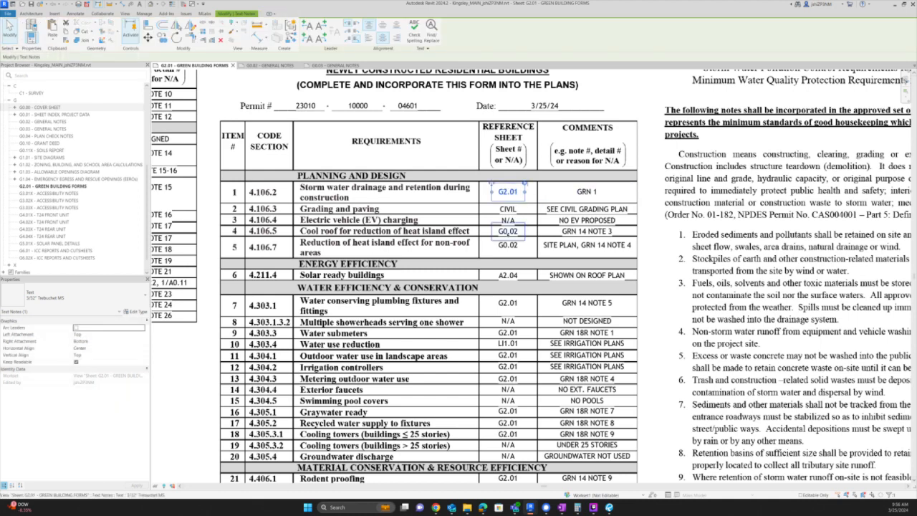
{"action": "double_click", "coordinate": [508, 233]}
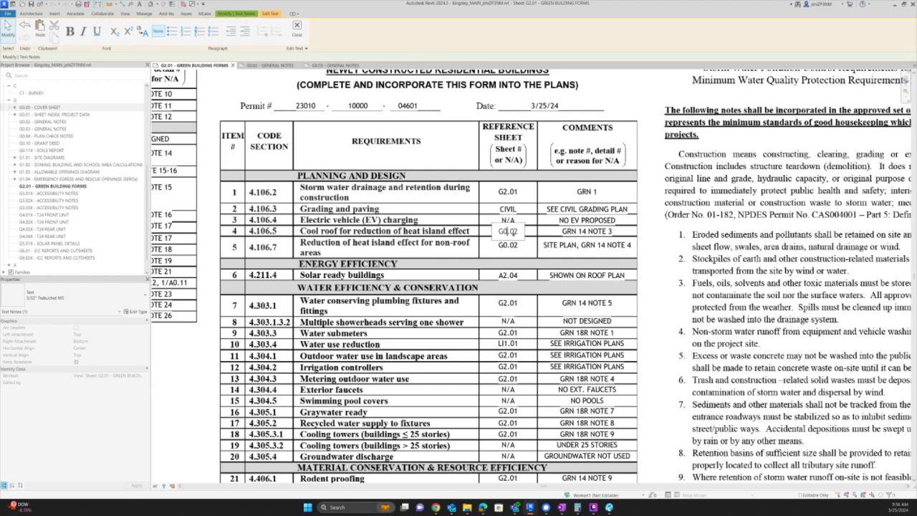
{"action": "key", "text": "ctrl+a"}
{"action": "key", "text": "ctrl+v"}
{"action": "key", "text": "Escape"}
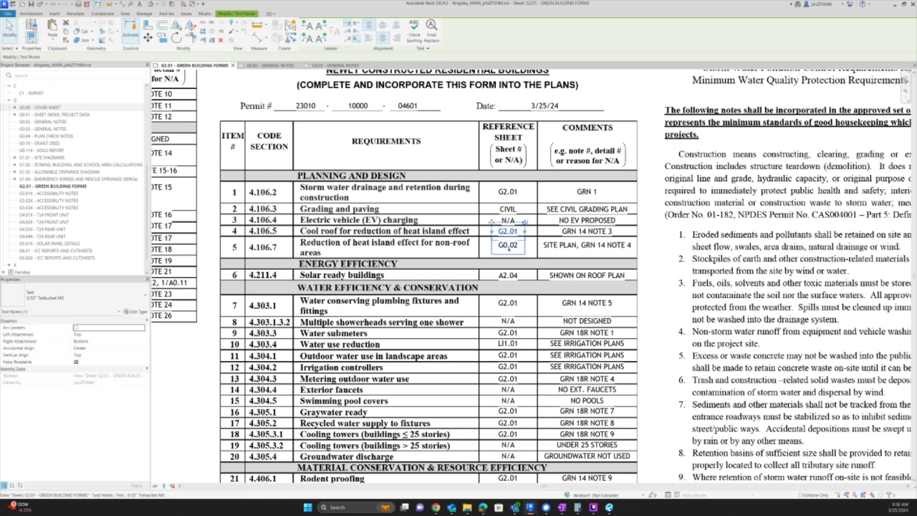
{"action": "left_click", "coordinate": [508, 247]}
{"action": "left_click", "coordinate": [513, 248]}
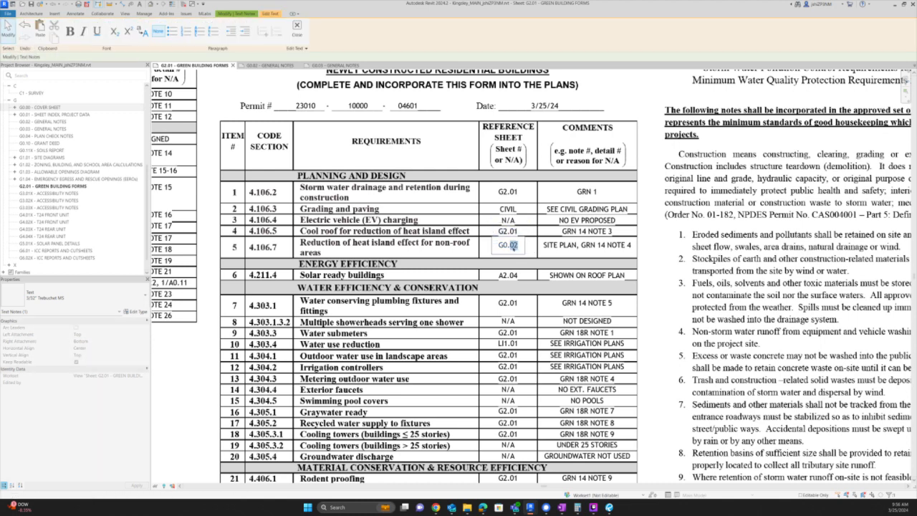
{"action": "key", "text": "ctrl+a"}
{"action": "key", "text": "ctrl+v"}
{"action": "left_click", "coordinate": [506, 424]}
- On the next form page, replace the Grading and paving CIVIL reference with 'A1.01,'
{"action": "middle_click_drag", "start_coordinate": [452, 446], "coordinate": [653, 422]}
{"action": "middle_click_drag", "start_coordinate": [344, 207], "coordinate": [405, 299]}
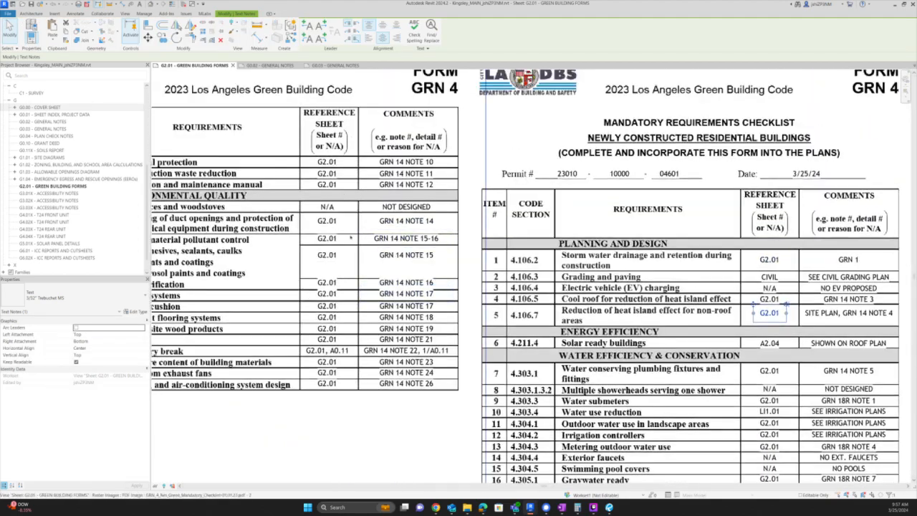
{"action": "middle_click_drag", "start_coordinate": [756, 351], "coordinate": [634, 352]}
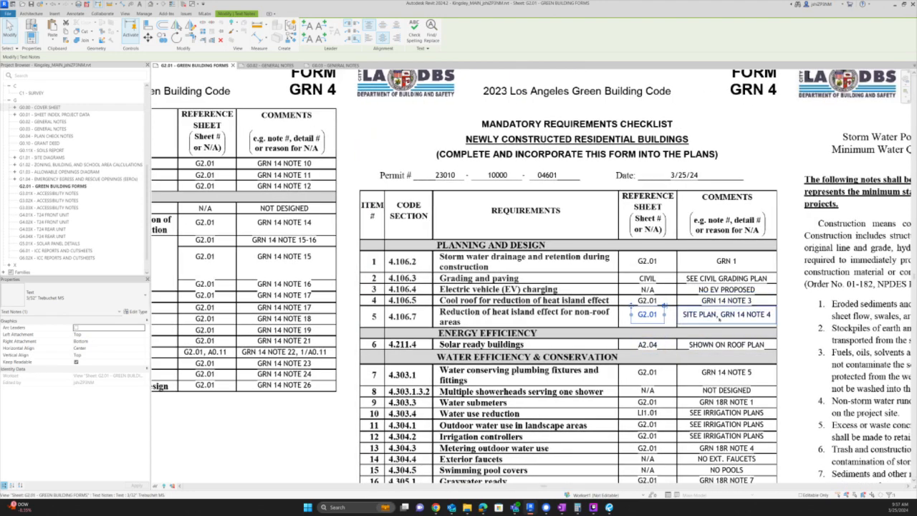
{"action": "left_click", "coordinate": [791, 263]}
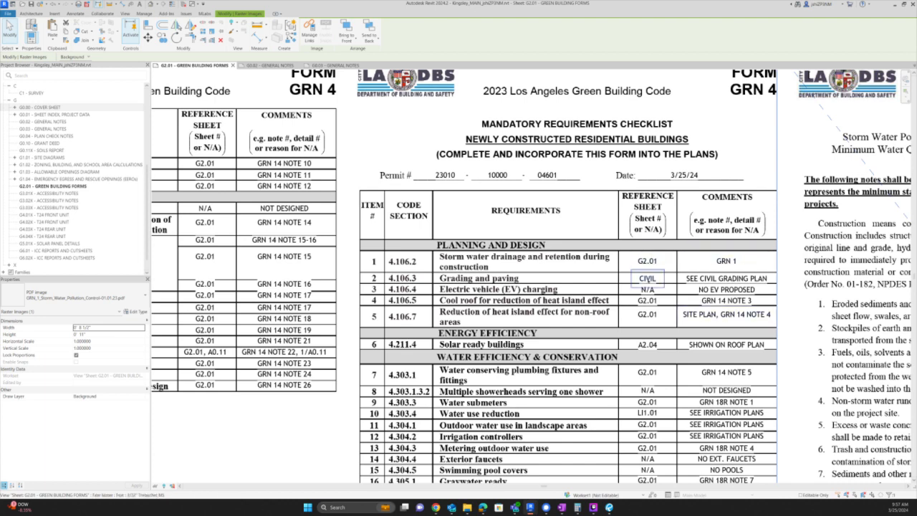
{"action": "left_click", "coordinate": [647, 278]}
{"action": "left_click", "coordinate": [647, 278]}
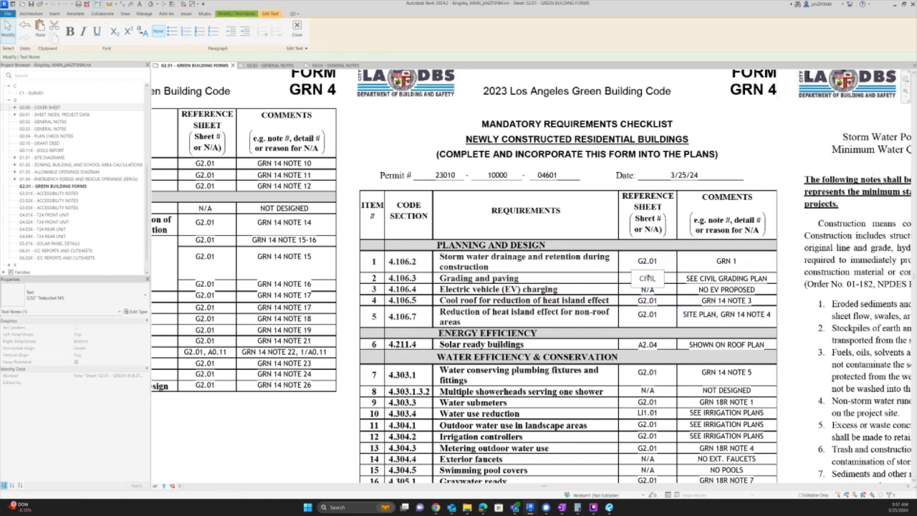
{"action": "type", "text": "A1.01"}
{"action": "left_click", "coordinate": [745, 277]}
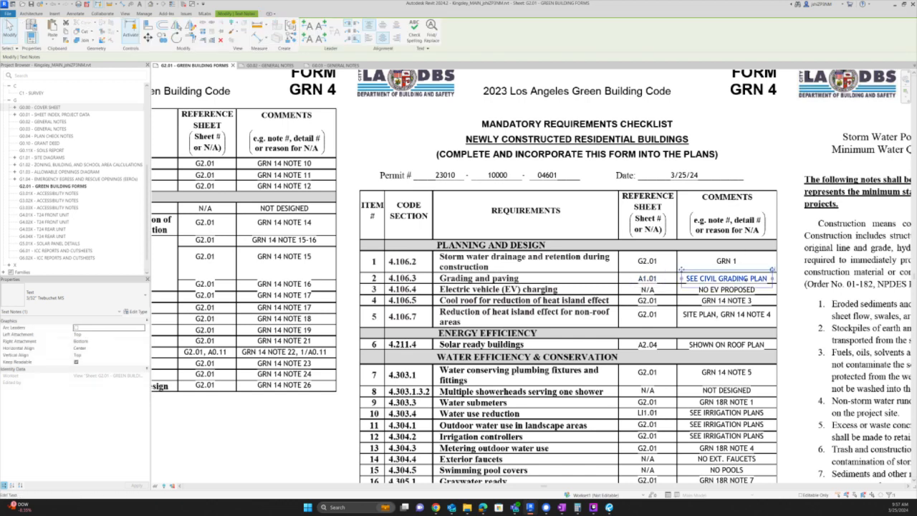
{"action": "left_click", "coordinate": [743, 279]}
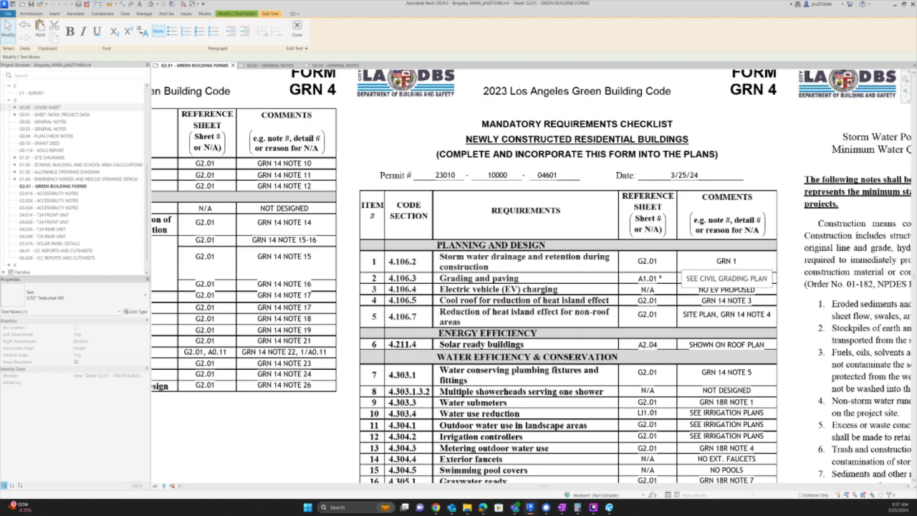
{"action": "left_click", "coordinate": [659, 276]}
{"action": "left_click", "coordinate": [660, 278]}
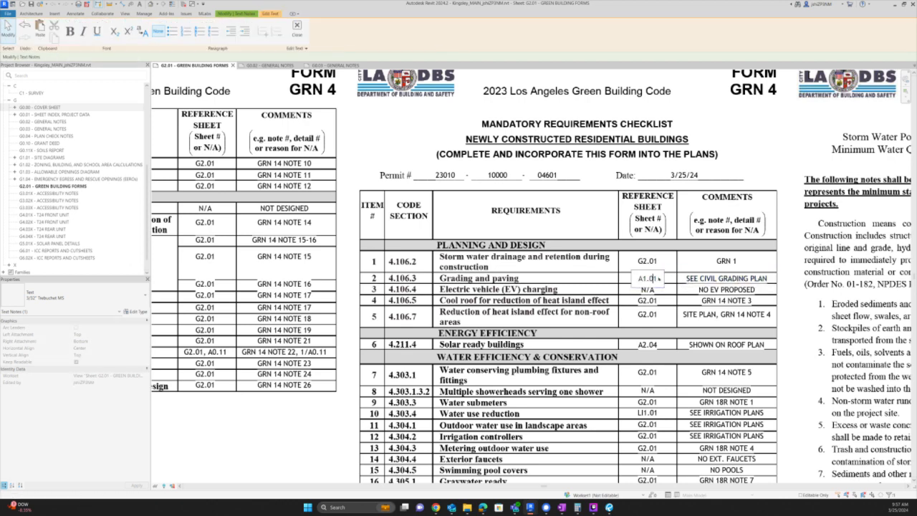
{"action": "type", "text": ","}
- Open and zoom into the G0.01 sheet index, then bring up the Building Plan Check Explorer window
{"action": "double_click", "coordinate": [36, 114]}
{"action": "scroll", "coordinate": [745, 165], "scroll_direction": "up", "scroll_amount": 4}
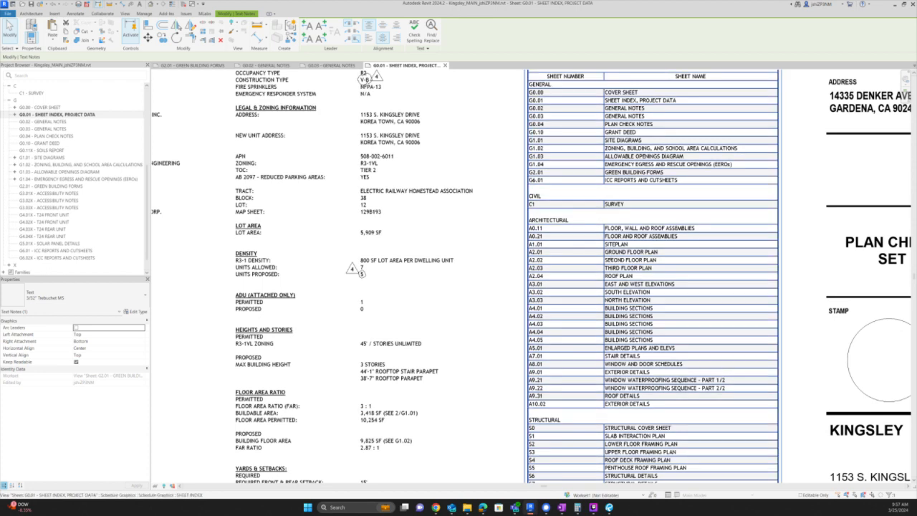
{"action": "scroll", "coordinate": [589, 214], "scroll_direction": "down", "scroll_amount": 2}
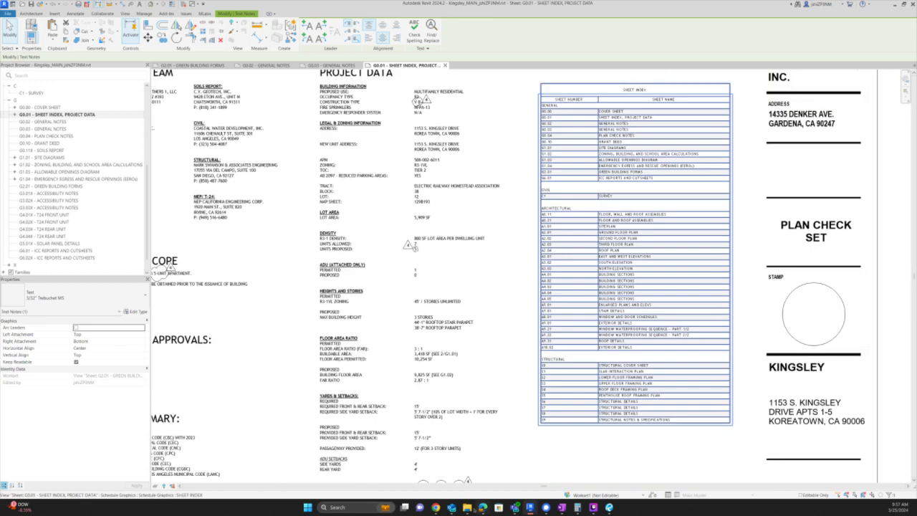
{"action": "mouse_move", "coordinate": [470, 507]}
{"action": "left_click", "coordinate": [506, 470]}
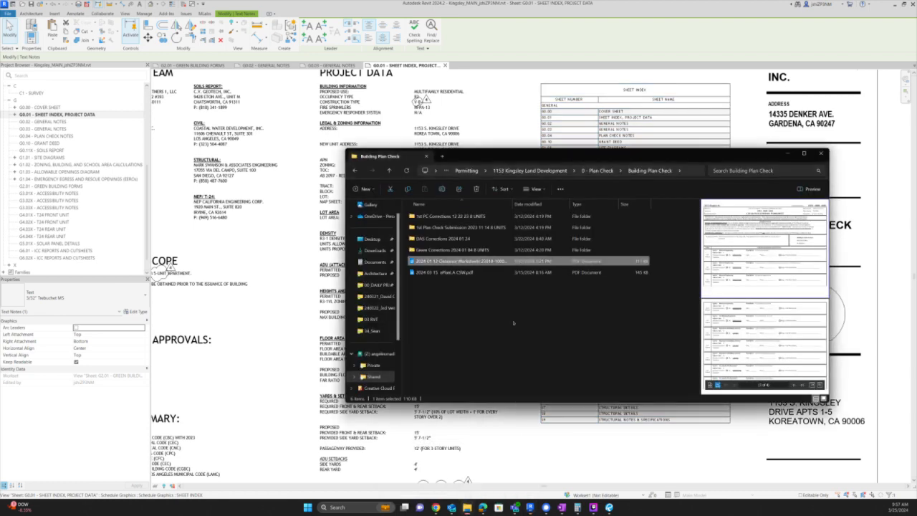
- In File Explorer, navigate to Architecture > Kingsley > 05 Record Sets
{"action": "left_click", "coordinate": [502, 171]}
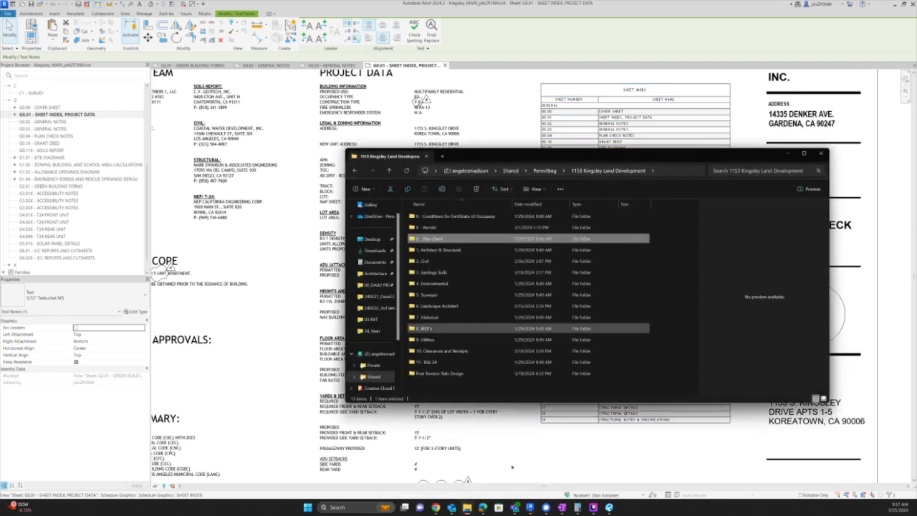
{"action": "left_click", "coordinate": [468, 508]}
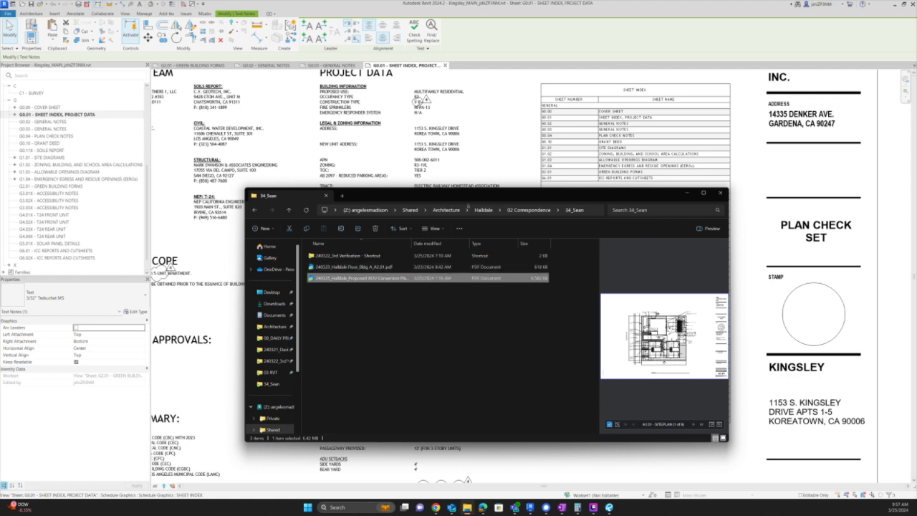
{"action": "left_click", "coordinate": [446, 210]}
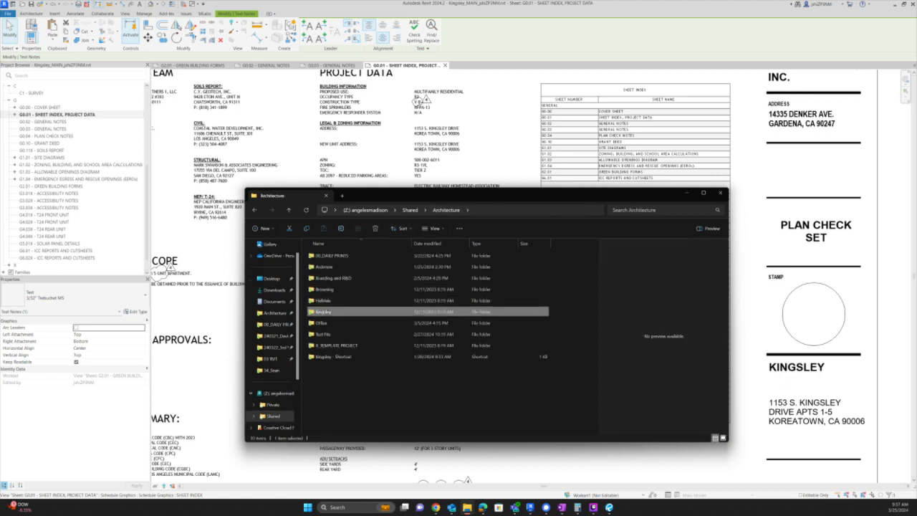
{"action": "double_click", "coordinate": [323, 312]}
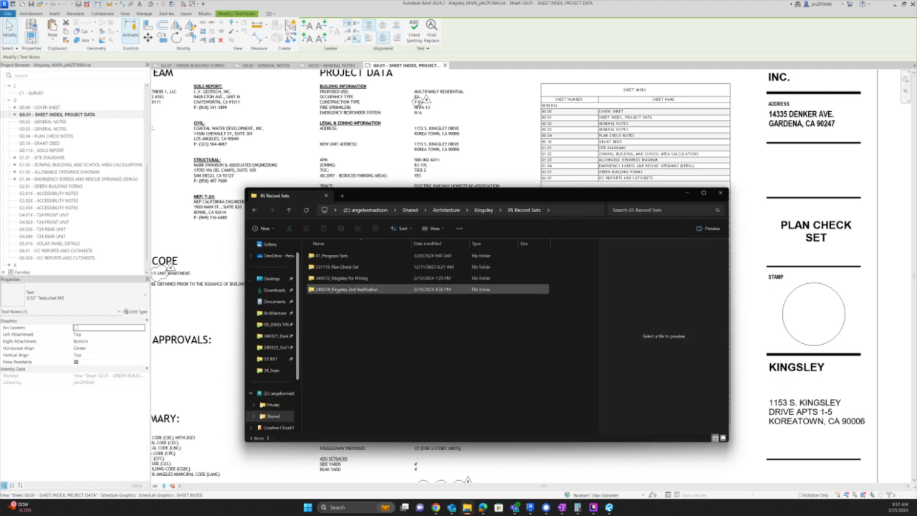
{"action": "double_click", "coordinate": [333, 290]}
{"action": "key", "text": "alt+Left"}
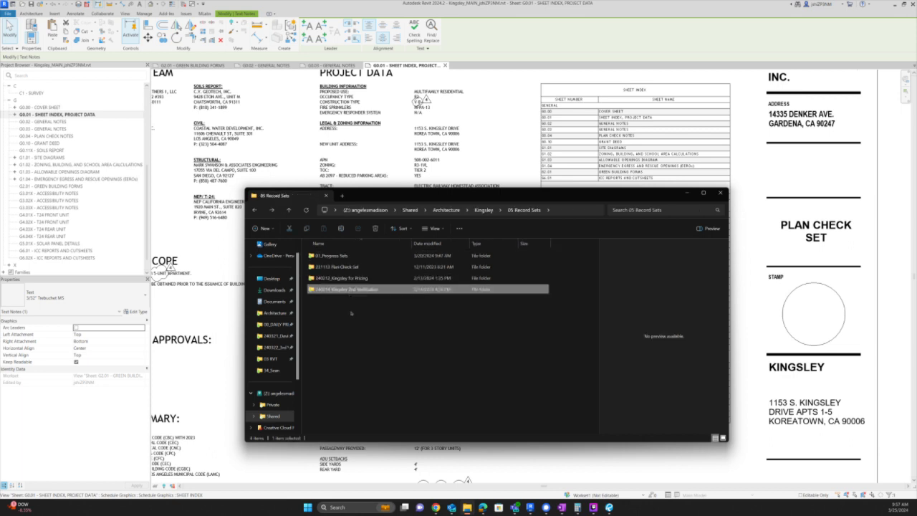
- Create a new folder named '2404XX_Kingsley 3rd Verification' and open it
{"action": "right_click", "coordinate": [351, 312]}
{"action": "mouse_move", "coordinate": [371, 368]}
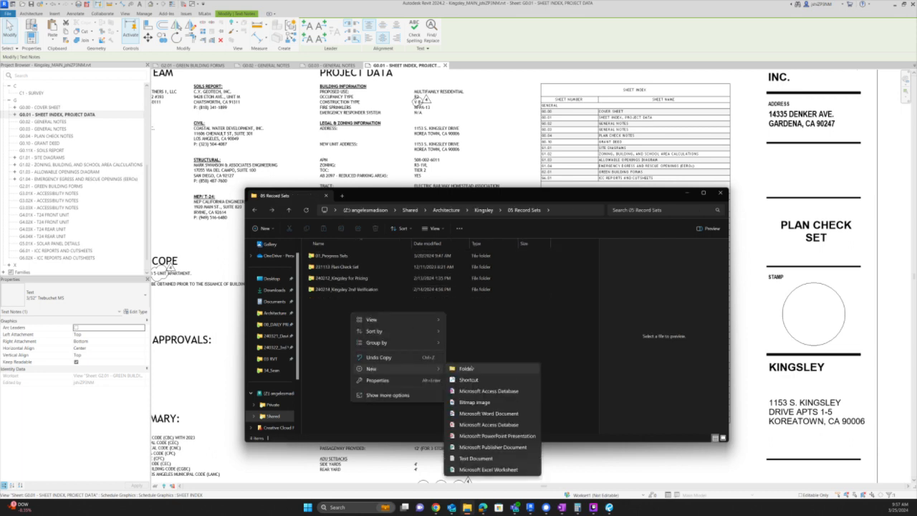
{"action": "left_click", "coordinate": [468, 368]}
{"action": "type", "text": "2403"}
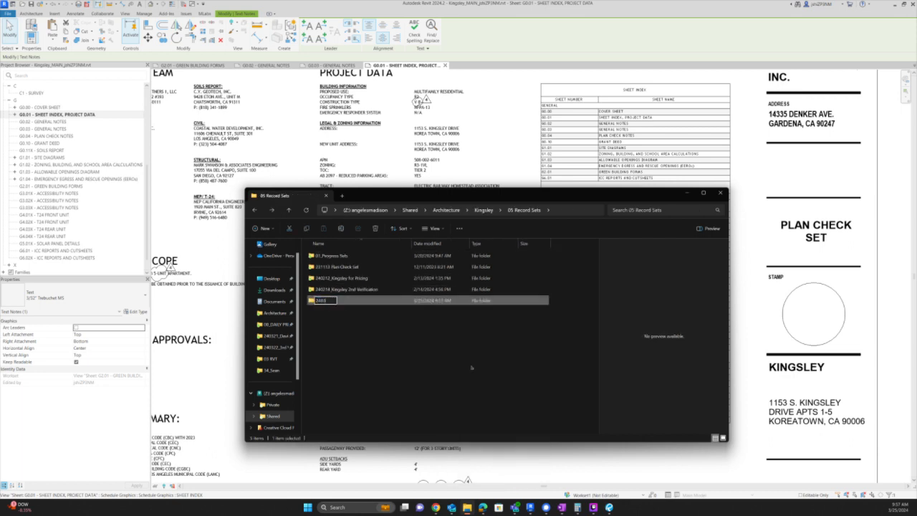
{"action": "key", "text": "BackSpace"}
{"action": "type", "text": "4XX_Kingsley 3rd Verification"}
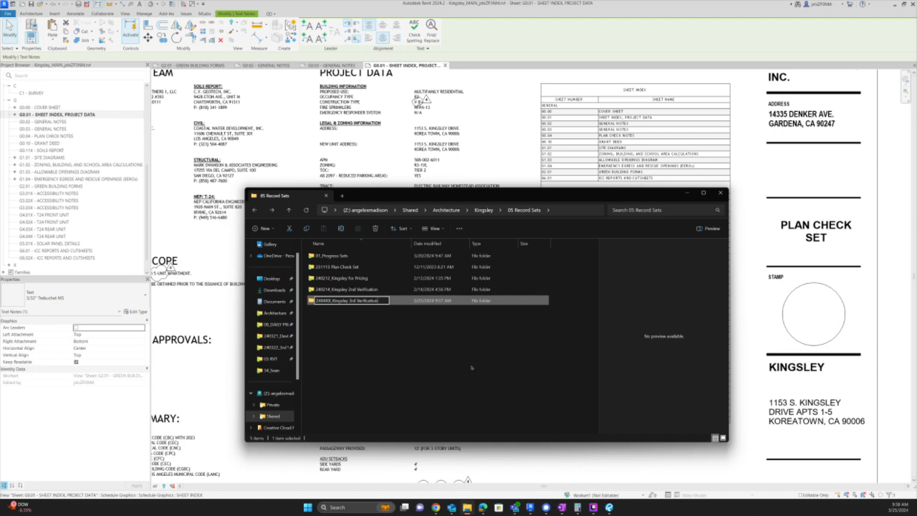
{"action": "key", "text": "Return"}
{"action": "key", "text": "Return"}
- Open a second Explorer window at the new Kingsley 3rd Verification folder's path
{"action": "key", "text": "super+e"}
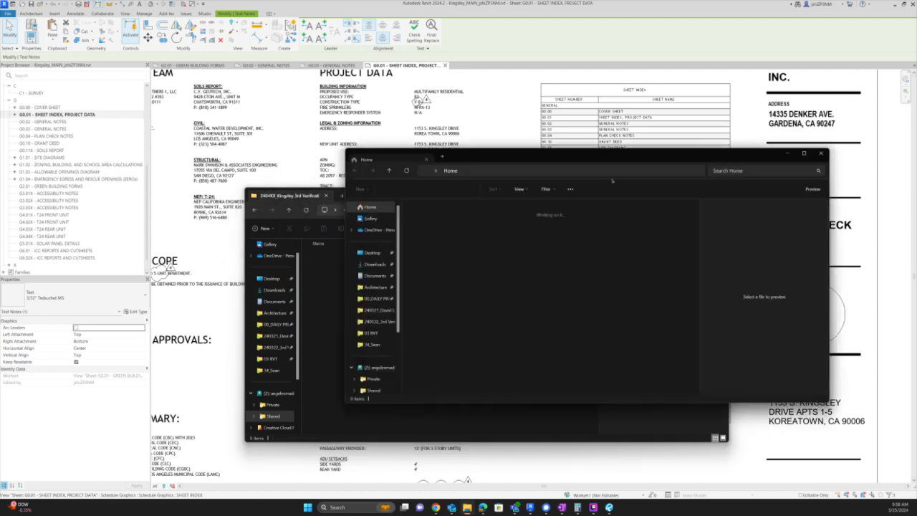
{"action": "left_click_drag", "start_coordinate": [610, 159], "coordinate": [622, 235]}
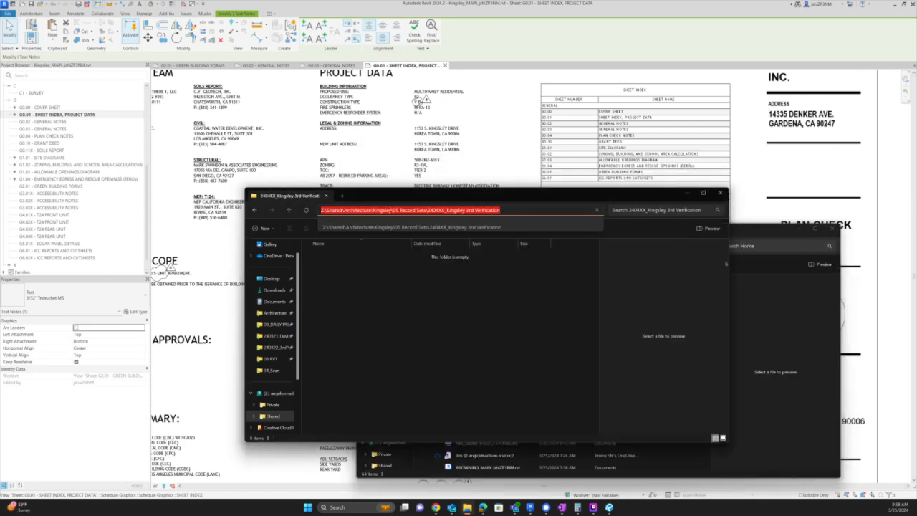
{"action": "left_click", "coordinate": [668, 247]}
{"action": "type", "text": "Z:\\Shared\\Architecture\\Kingsley\\05 Record Sets\\2404XX_Kingsley 3rd Verification"}
{"action": "key", "text": "Return"}
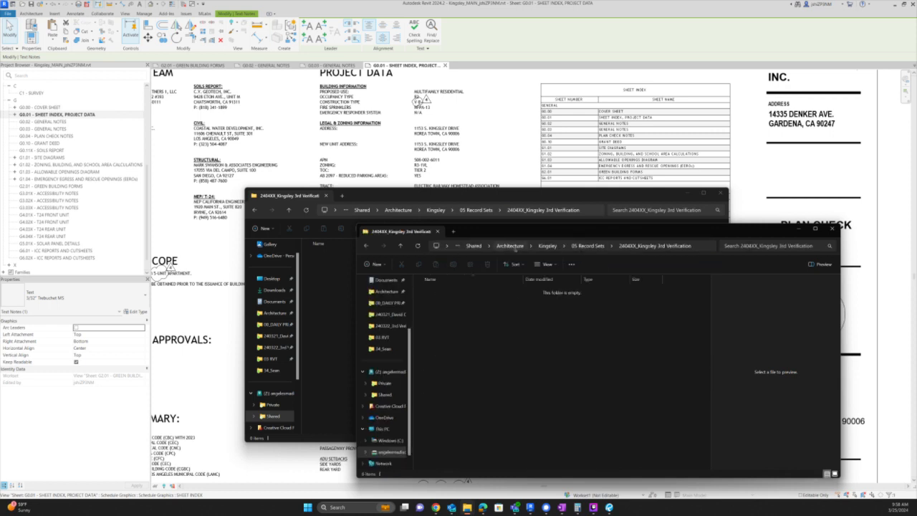
- Copy the eight PDFs from Halldale's 240322_3rd Verification folder into the Kingsley 3rd Verification folder
{"action": "double_click", "coordinate": [435, 336]}
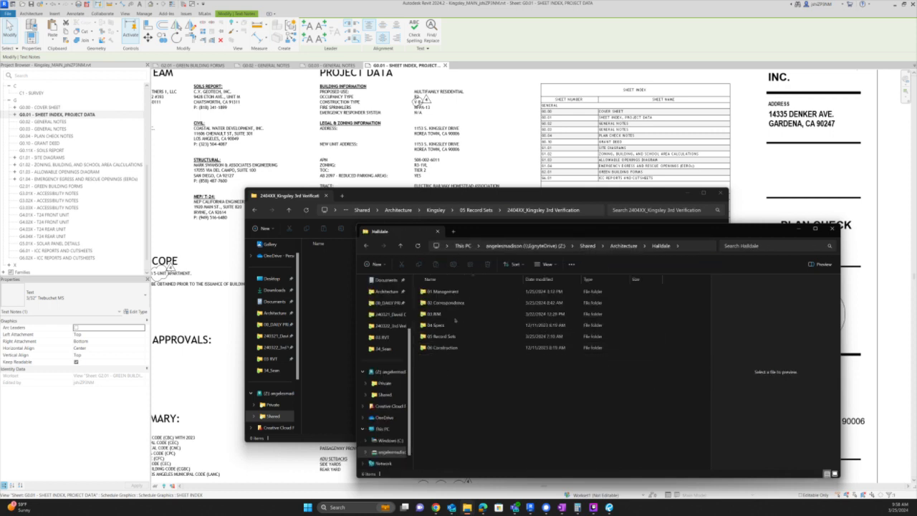
{"action": "double_click", "coordinate": [444, 336]}
{"action": "double_click", "coordinate": [458, 347]}
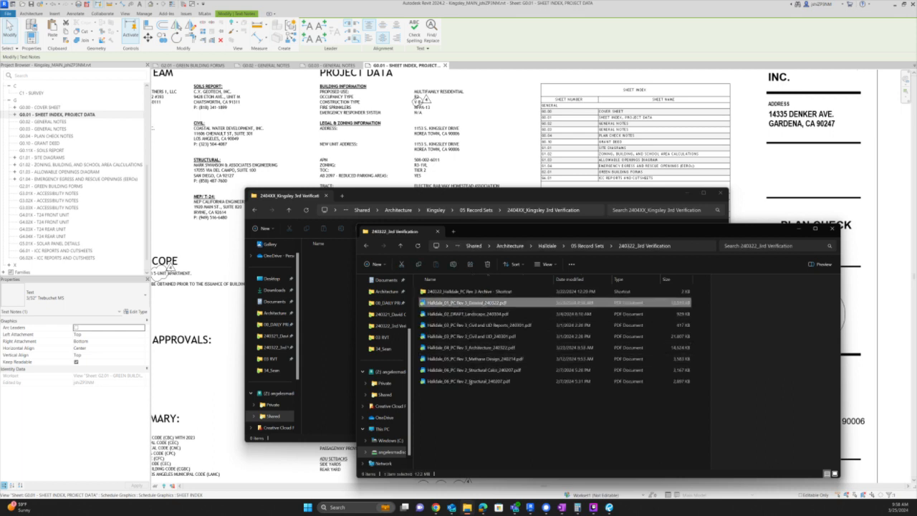
{"action": "left_click", "coordinate": [470, 381], "text": "shift"}
{"action": "key", "text": "ctrl+c"}
{"action": "left_click", "coordinate": [336, 311]}
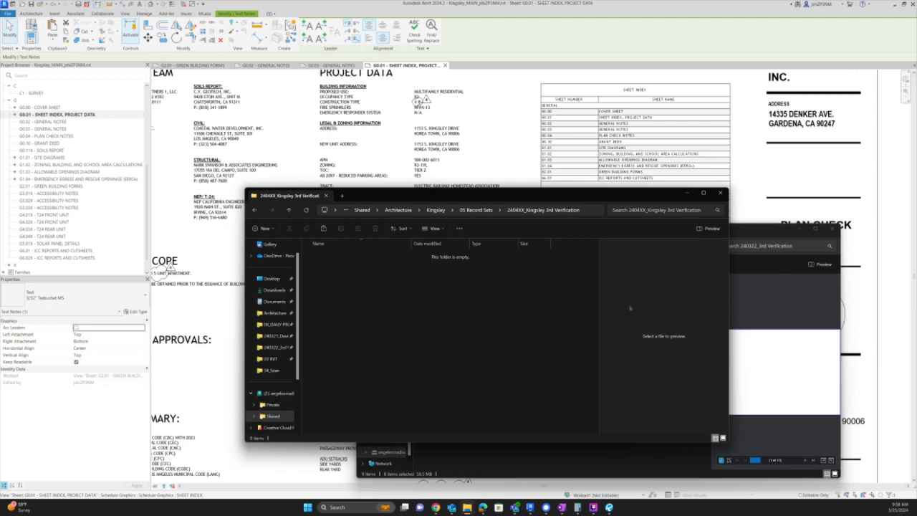
{"action": "key", "text": "ctrl+v"}
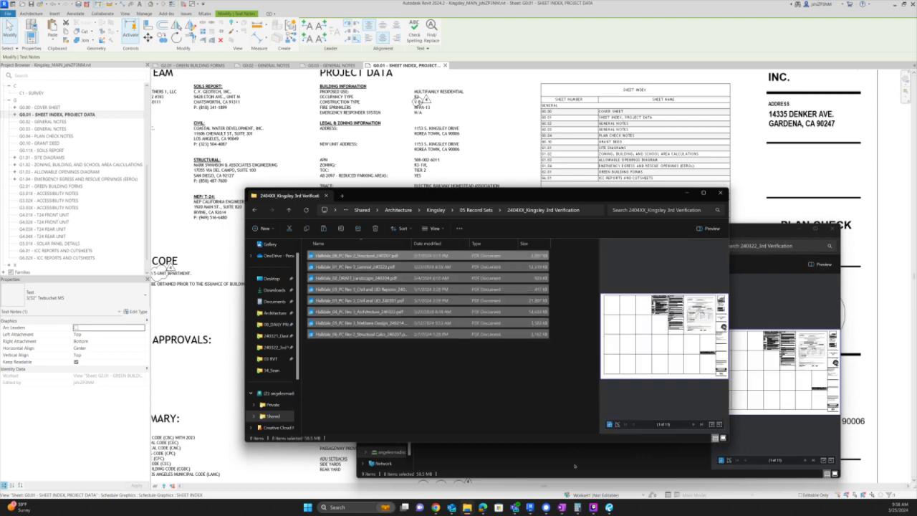
- Go to Kingsley > 02 Correspondence > 11_Civil
{"action": "left_click", "coordinate": [574, 466]}
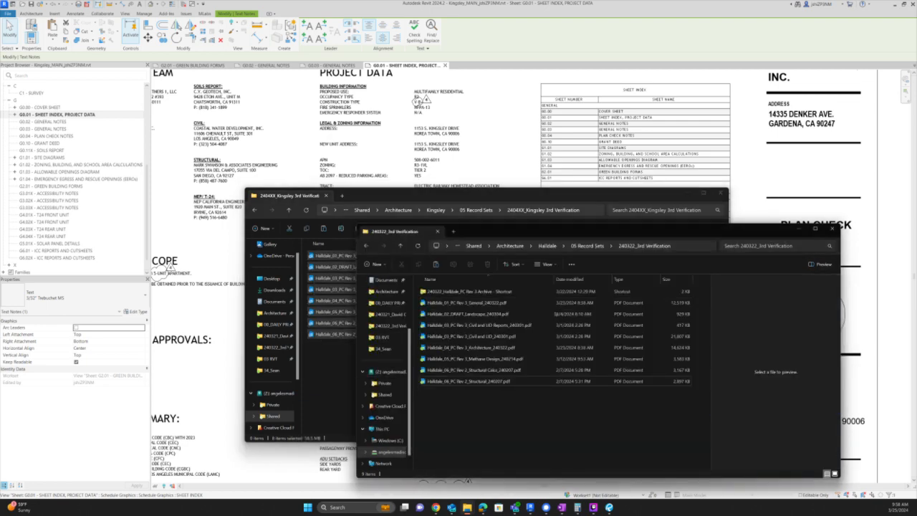
{"action": "left_click", "coordinate": [510, 246]}
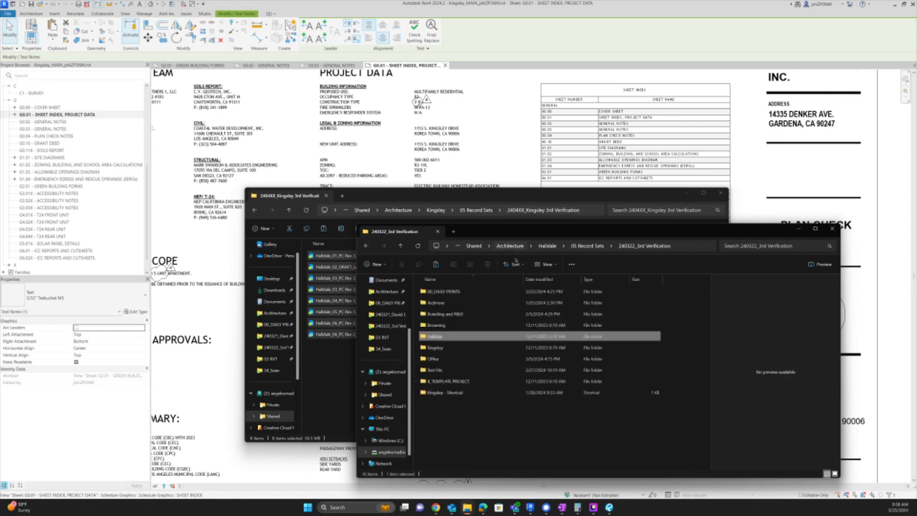
{"action": "double_click", "coordinate": [450, 349]}
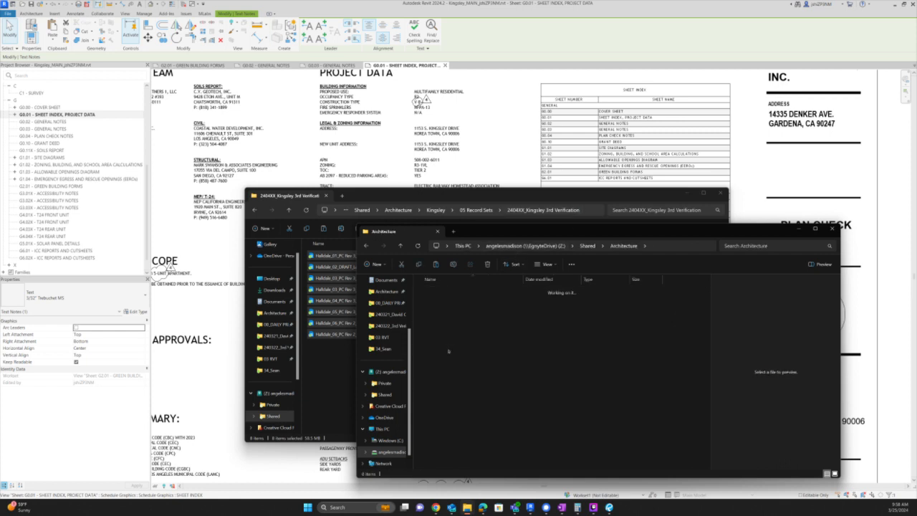
{"action": "double_click", "coordinate": [451, 303]}
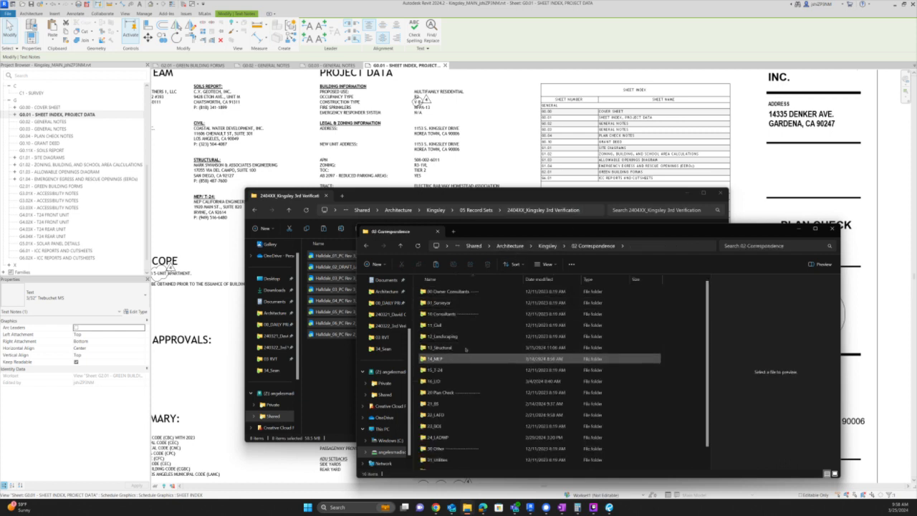
{"action": "double_click", "coordinate": [464, 327]}
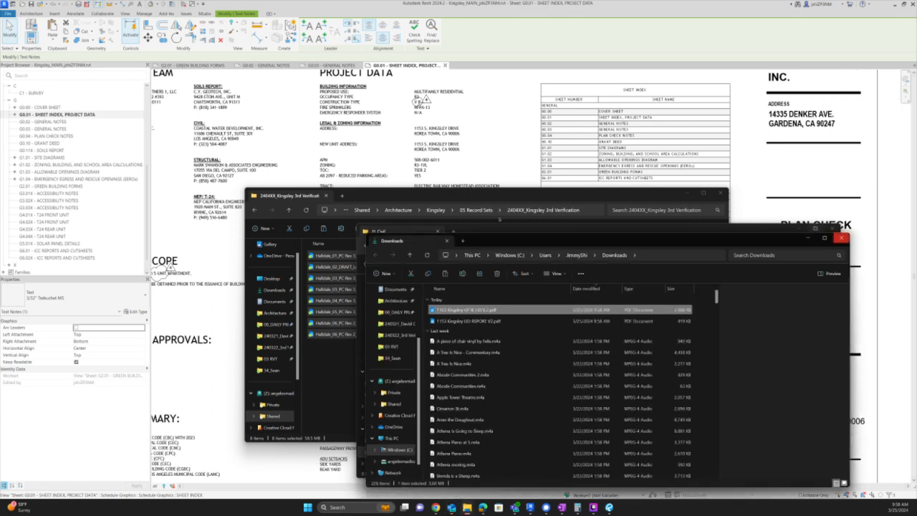
- Create a new folder in 11_Civil named '240318_Kingsley LID and Grading'
{"action": "left_click_drag", "start_coordinate": [514, 248], "coordinate": [616, 331]}
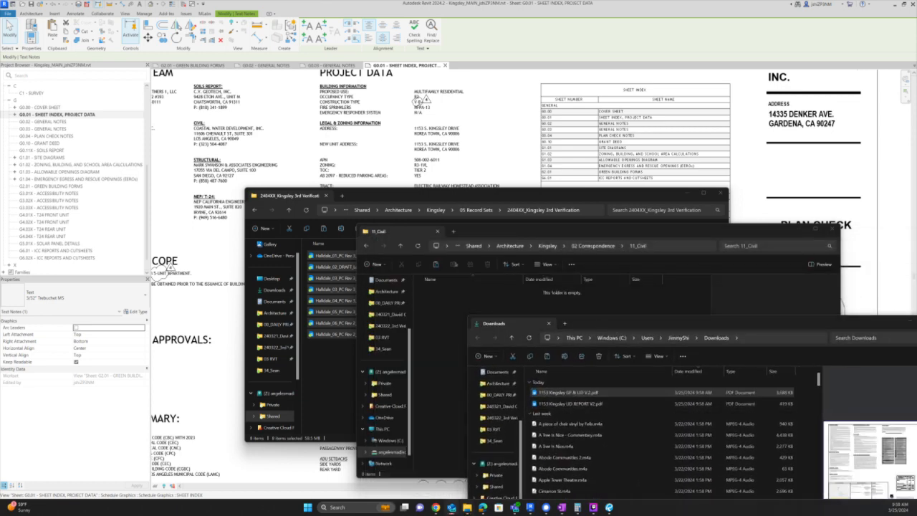
{"action": "left_click", "coordinate": [435, 320]}
{"action": "left_click", "coordinate": [373, 264]}
{"action": "left_click", "coordinate": [385, 280]}
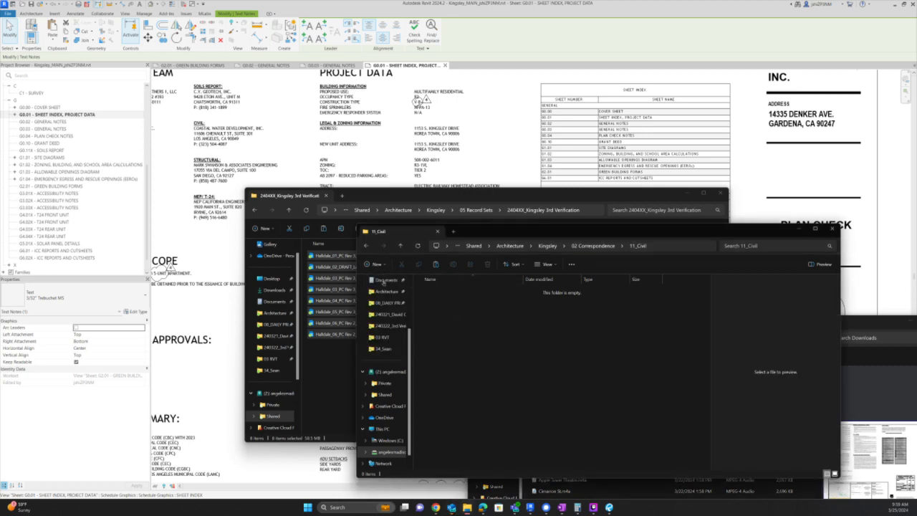
{"action": "key", "text": "alt+d"}
{"action": "key", "text": "BackSpace"}
{"action": "key", "text": "Escape"}
{"action": "key", "text": "Escape"}
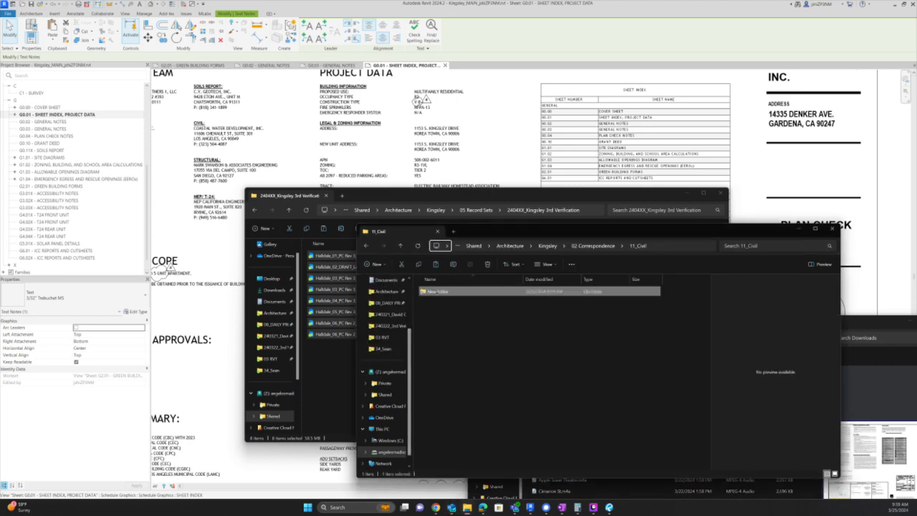
{"action": "left_click", "coordinate": [445, 292]}
{"action": "key", "text": "F2"}
{"action": "type", "text": "240310"}
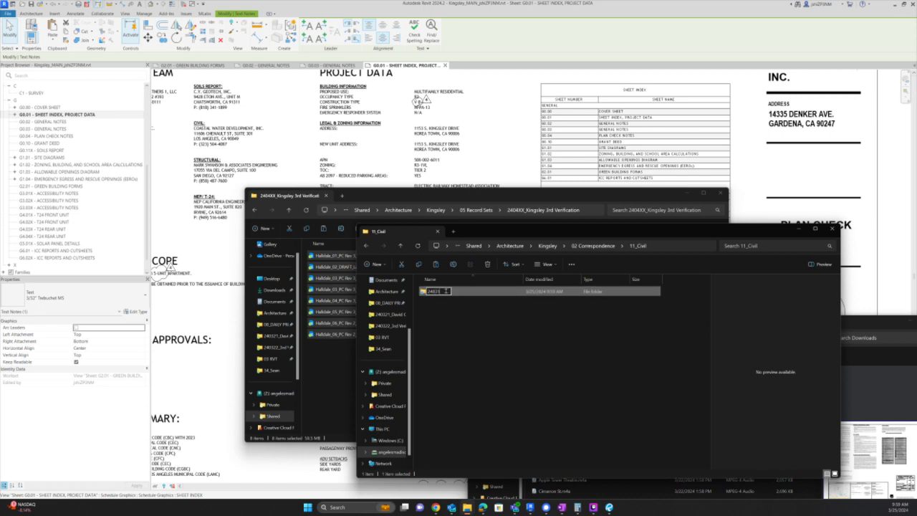
{"action": "type", "text": "_Kingsley Gradin"}
{"action": "type", "text": "g an"}
{"action": "key", "text": "BackSpace"}
{"action": "key", "text": "BackSpace"}
{"action": "key", "text": "BackSpace"}
{"action": "key", "text": "BackSpace"}
{"action": "key", "text": "BackSpace"}
{"action": "key", "text": "BackSpace"}
{"action": "key", "text": "BackSpace"}
{"action": "key", "text": "BackSpace"}
{"action": "key", "text": "BackSpace"}
{"action": "key", "text": "BackSpace"}
{"action": "type", "text": "LID and Grading"}
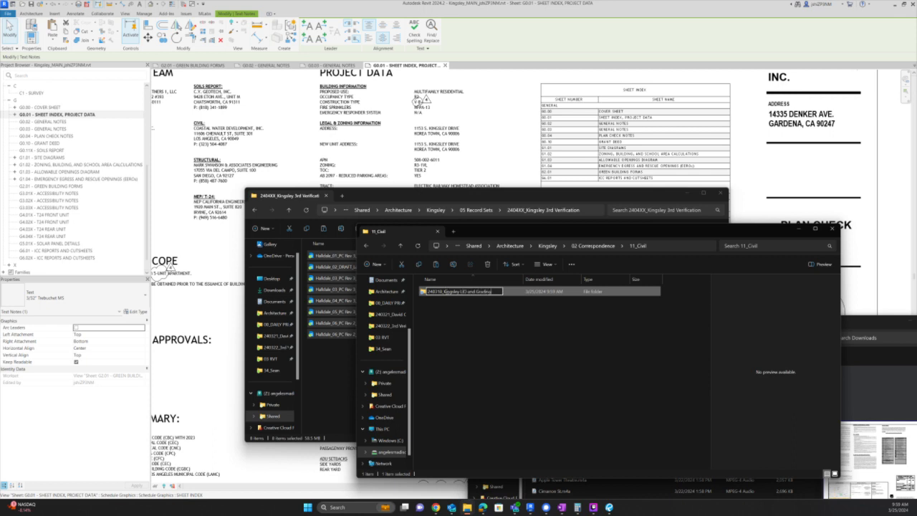
{"action": "key", "text": "Return"}
{"action": "key", "text": "Return"}
- Copy the two Kingsley GP/LID PDFs from Downloads into the new folder
{"action": "key", "text": "alt+Tab"}
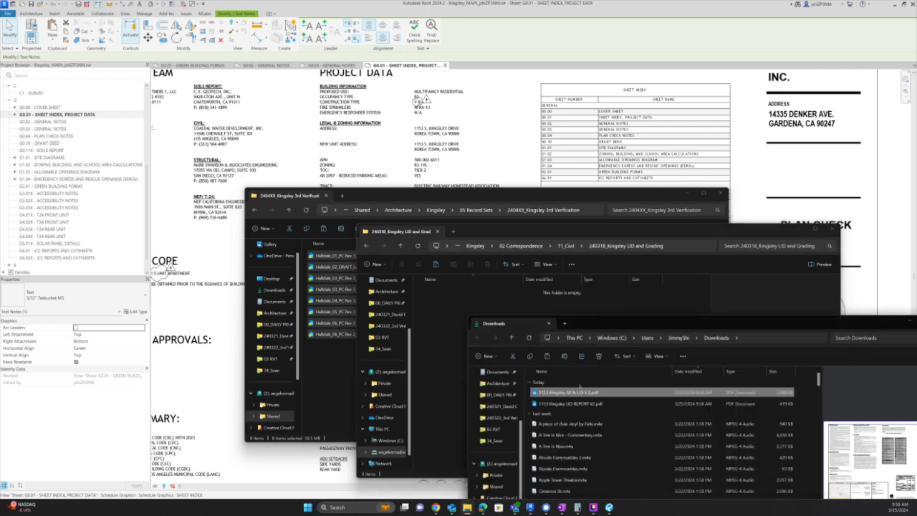
{"action": "key", "text": "shift+Down"}
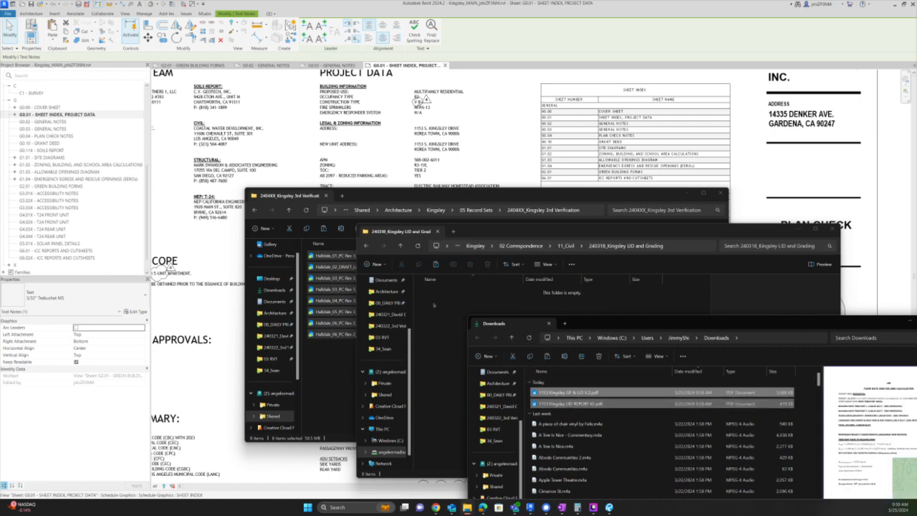
{"action": "left_click", "coordinate": [434, 304]}
{"action": "key", "text": "ctrl+v"}
{"action": "key", "text": "Down"}
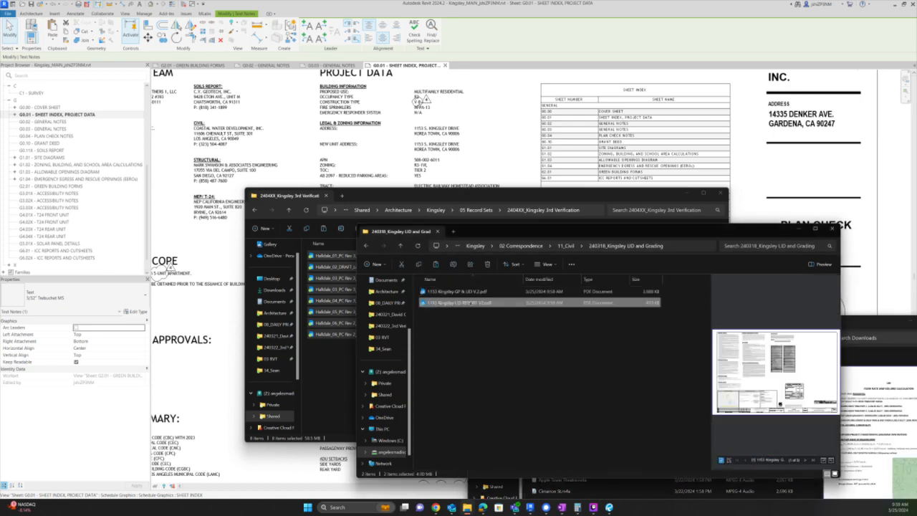
{"action": "key", "text": "Up"}
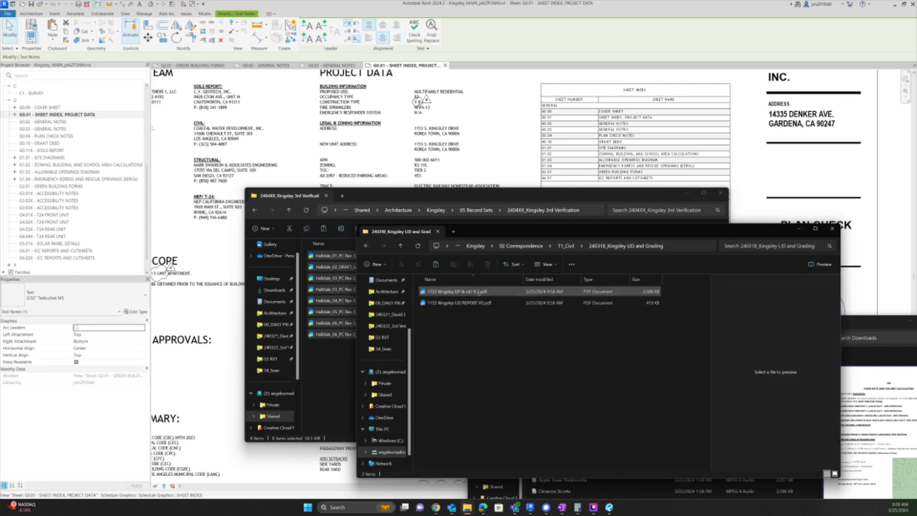
- Paste the grading and LID plan PDF into the record-set folder and rename it from the Halldale name, with Kingsley as the prefix
{"action": "left_click", "coordinate": [329, 357]}
{"action": "key", "text": "ctrl+v"}
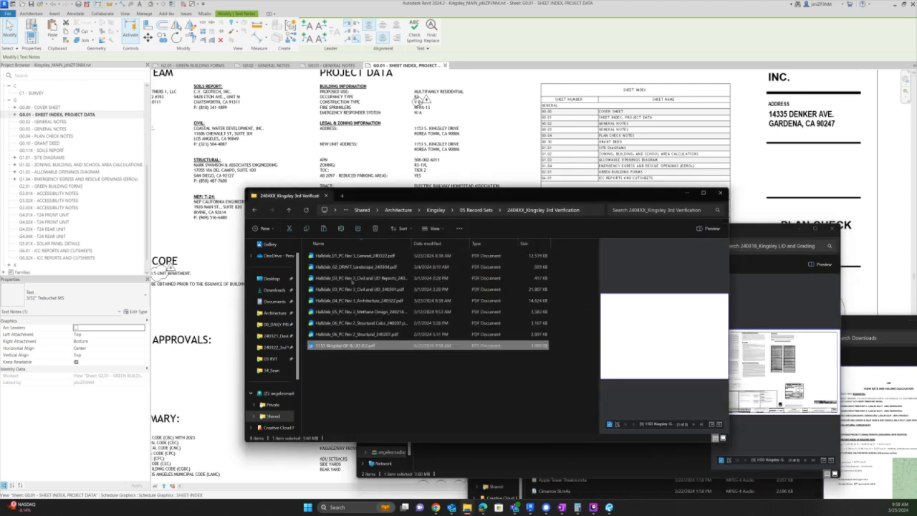
{"action": "left_click", "coordinate": [350, 289]}
{"action": "key", "text": "F2"}
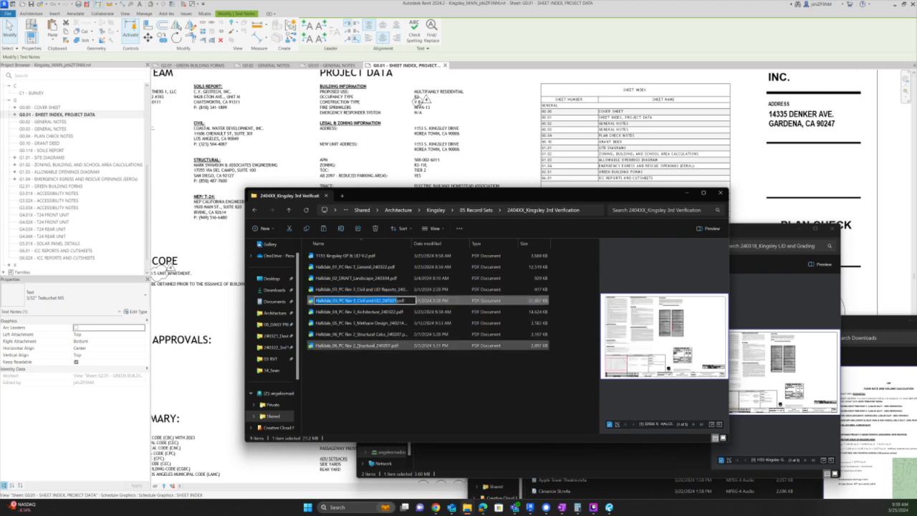
{"action": "left_click", "coordinate": [358, 255]}
{"action": "key", "text": "F2"}
{"action": "key", "text": "ctrl+v"}
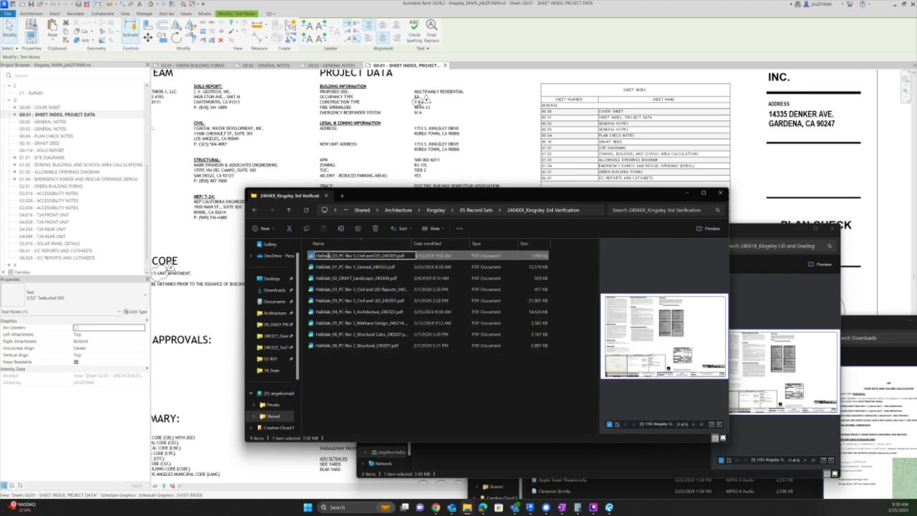
{"action": "left_click_drag", "start_coordinate": [332, 256], "coordinate": [271, 256]}
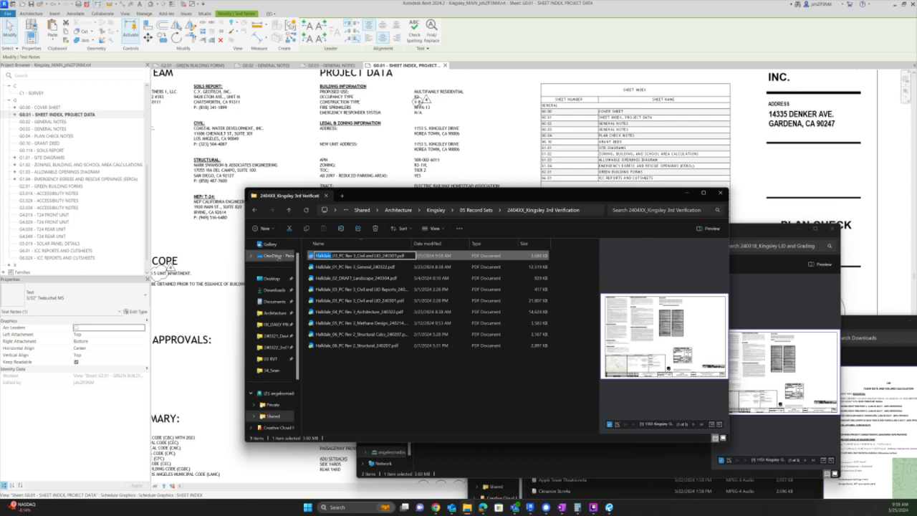
{"action": "type", "text": "Kingsley"}
{"action": "key", "text": "Return"}
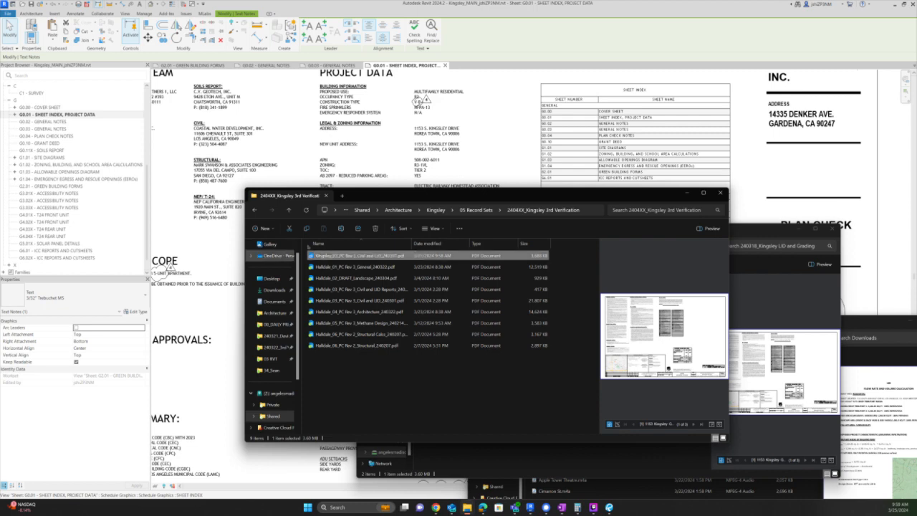
- Correct the date in the Kingsley_03 civil and LID file name to 240318
{"action": "left_click", "coordinate": [388, 257]}
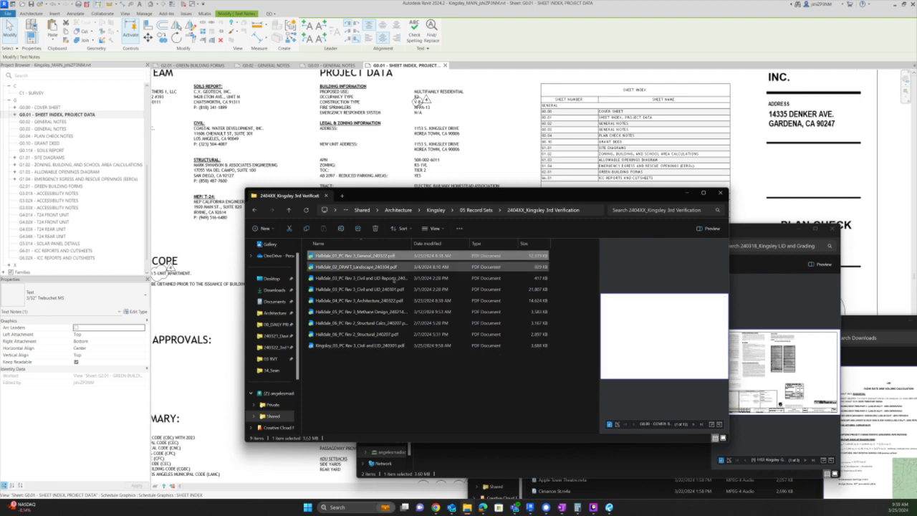
{"action": "left_click", "coordinate": [372, 345]}
{"action": "left_click", "coordinate": [401, 346]}
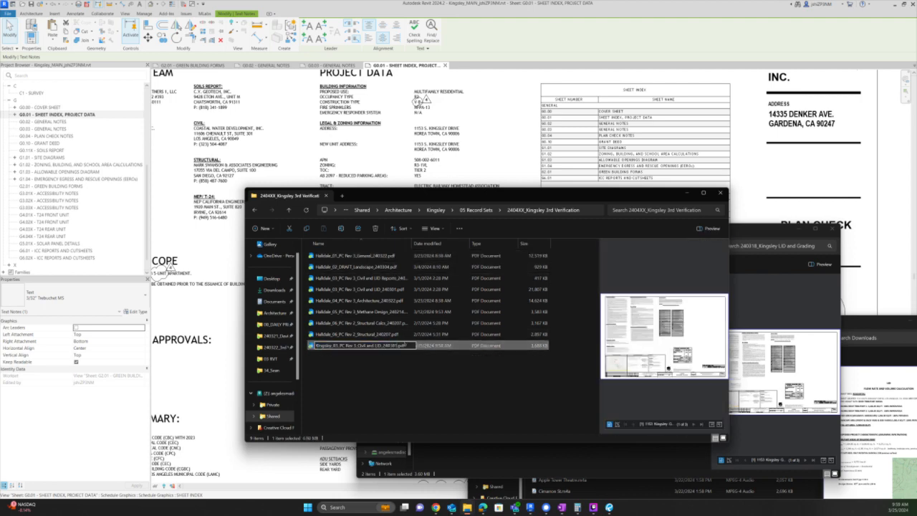
{"action": "key", "text": "BackSpace"}
{"action": "key", "text": "BackSpace"}
{"action": "type", "text": "18"}
{"action": "left_click", "coordinate": [390, 364]}
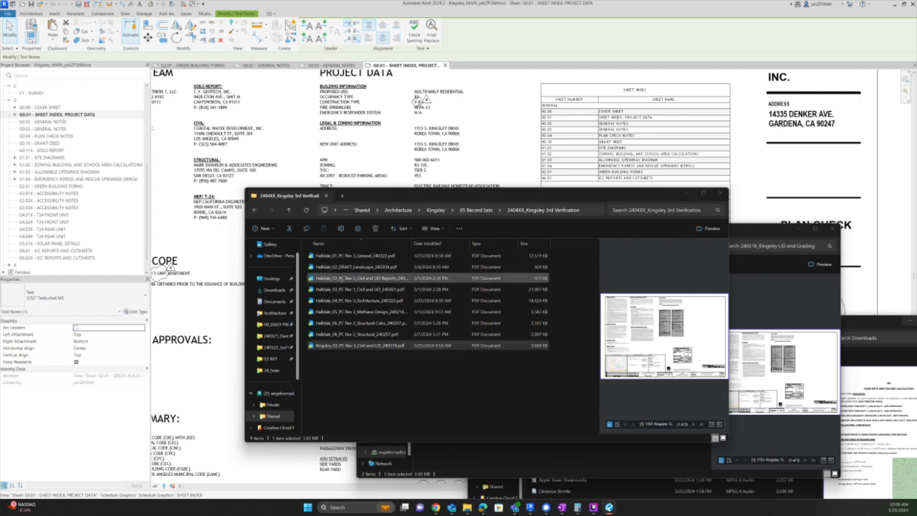
- Check the new file against the Halldale civil and LID report and plan files
{"action": "left_click", "coordinate": [341, 278]}
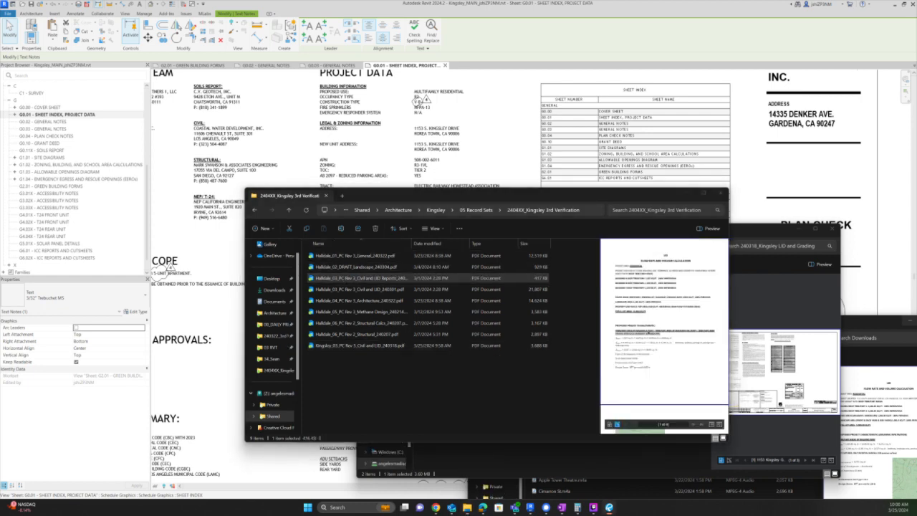
{"action": "left_click", "coordinate": [416, 291]}
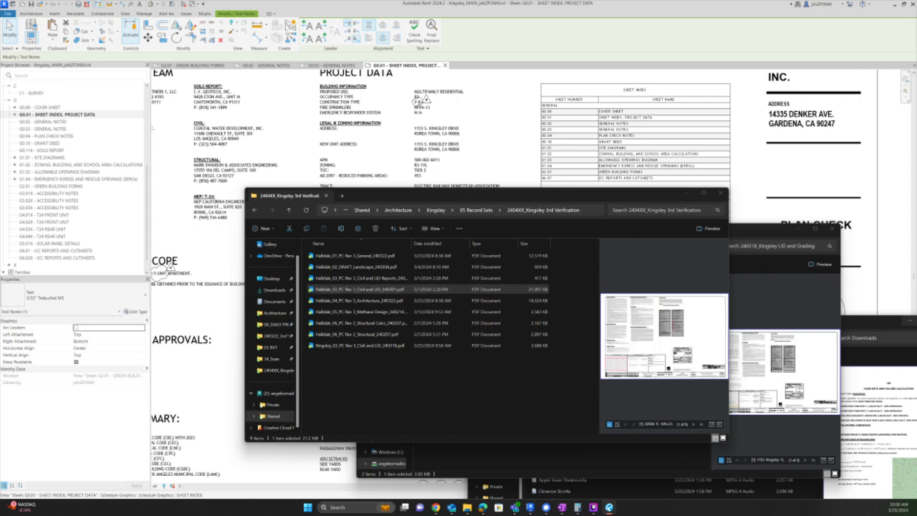
{"action": "left_click", "coordinate": [344, 256]}
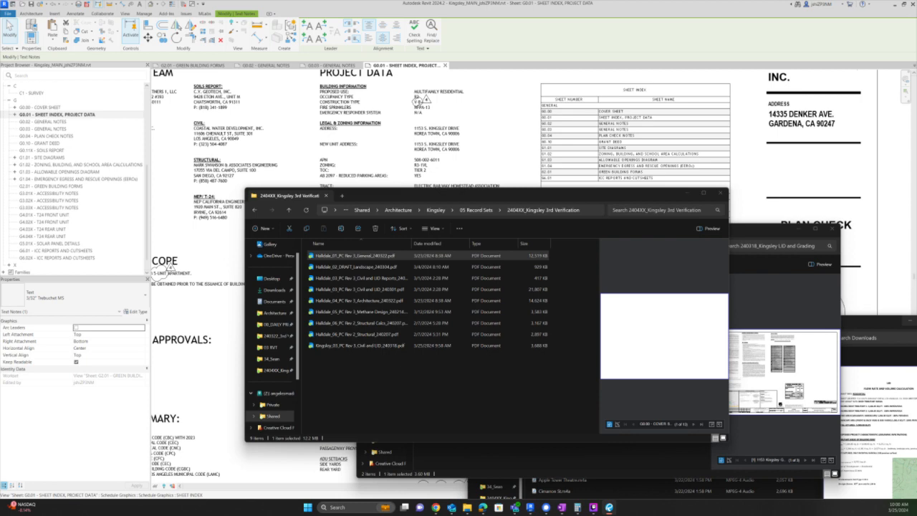
- On sheet G2.01, append ', C2' to the A1.01 reference in the Grading and paving row
{"action": "left_click", "coordinate": [627, 178]}
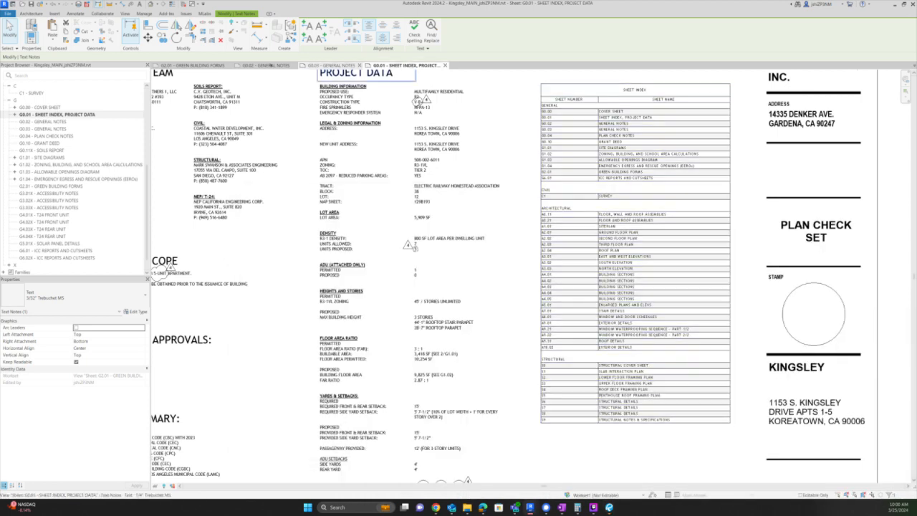
{"action": "left_click", "coordinate": [192, 65]}
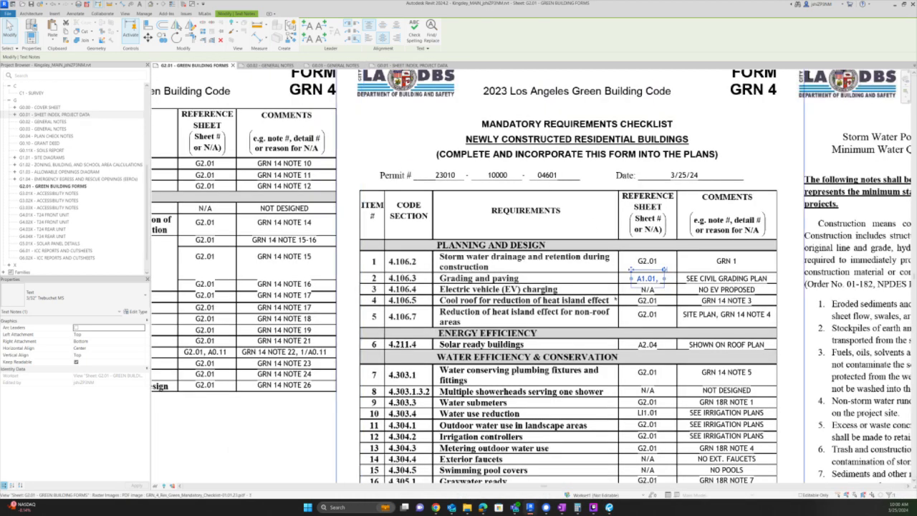
{"action": "double_click", "coordinate": [652, 279]}
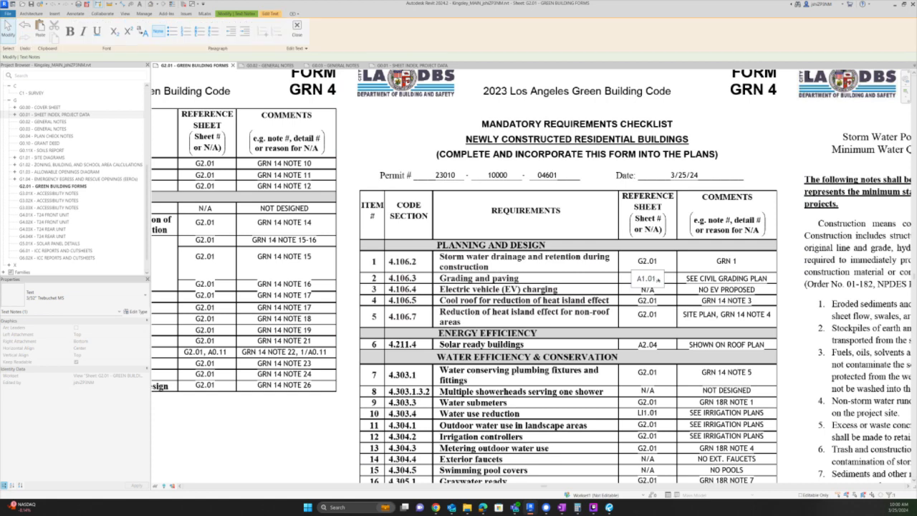
{"action": "type", "text": ", C2"}
{"action": "key", "text": "Escape"}
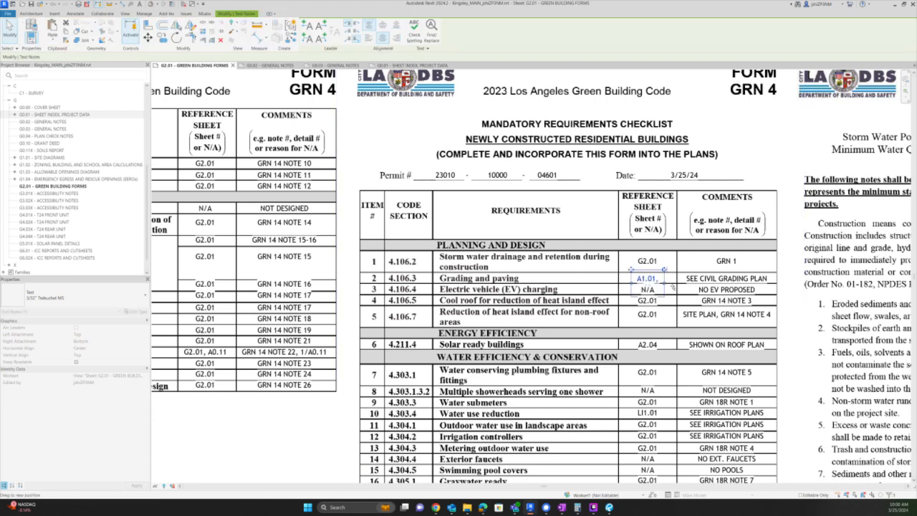
- Replace SEE with 'SITE PLAN NOTES,' in the grading comment and widen the note
{"action": "double_click", "coordinate": [692, 278]}
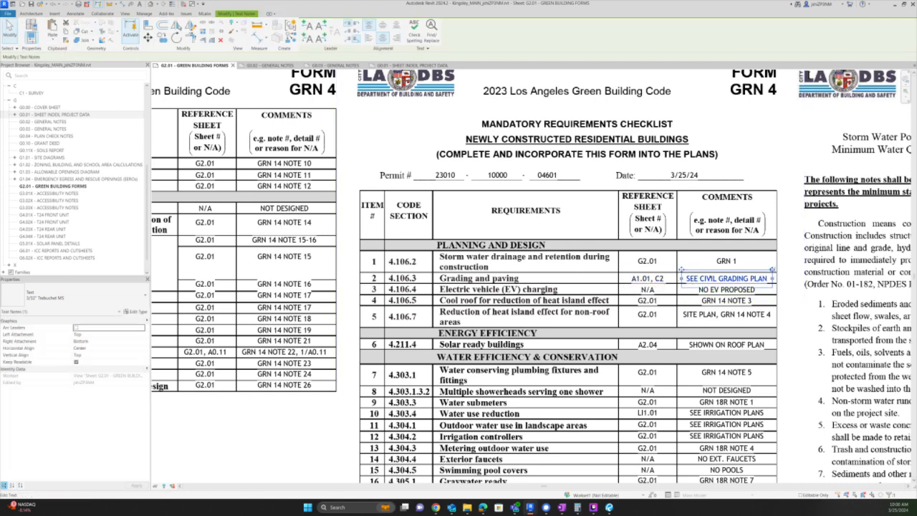
{"action": "double_click", "coordinate": [691, 278]}
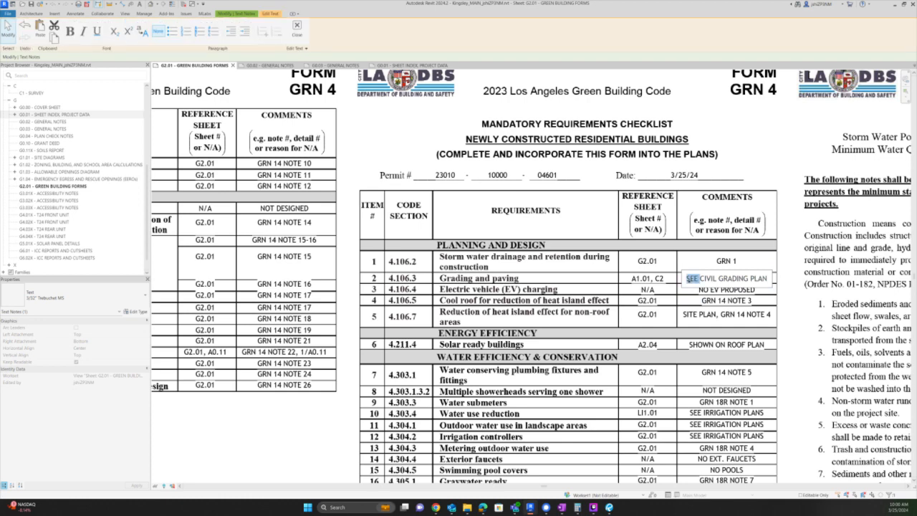
{"action": "type", "text": "SITE PLAN NO"}
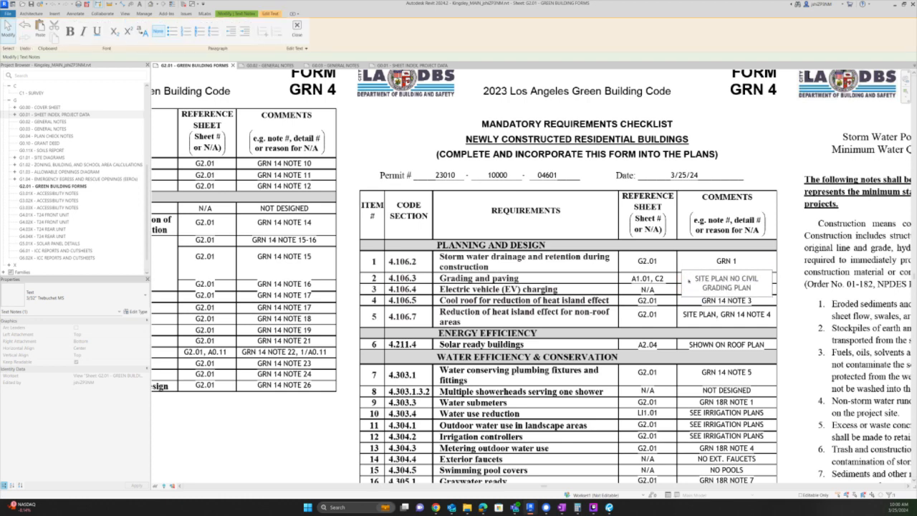
{"action": "type", "text": "TES,"}
{"action": "double_click", "coordinate": [763, 279]}
{"action": "left_click", "coordinate": [763, 260]}
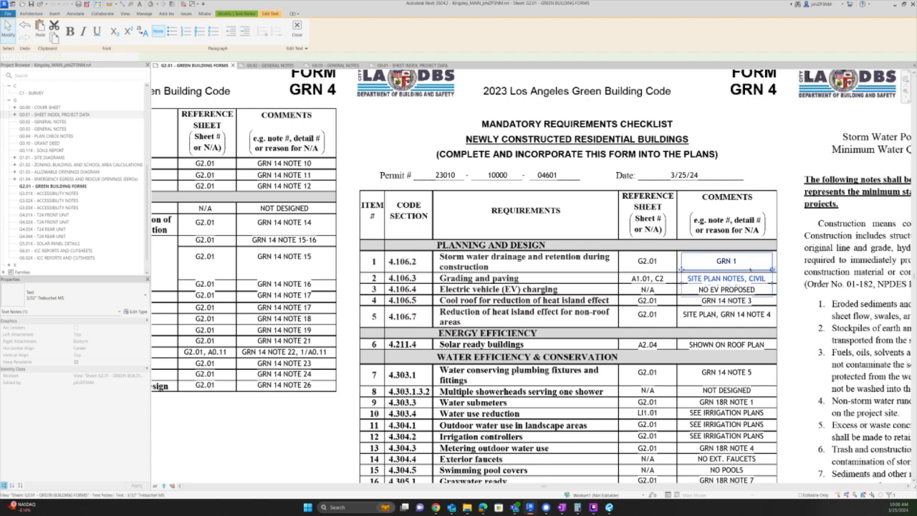
{"action": "left_click_drag", "start_coordinate": [773, 283], "coordinate": [787, 284]}
- Remove NOTES and CIVIL so the comment reads 'SITE PLAN, GRADING PLAN'
{"action": "left_click", "coordinate": [690, 279]}
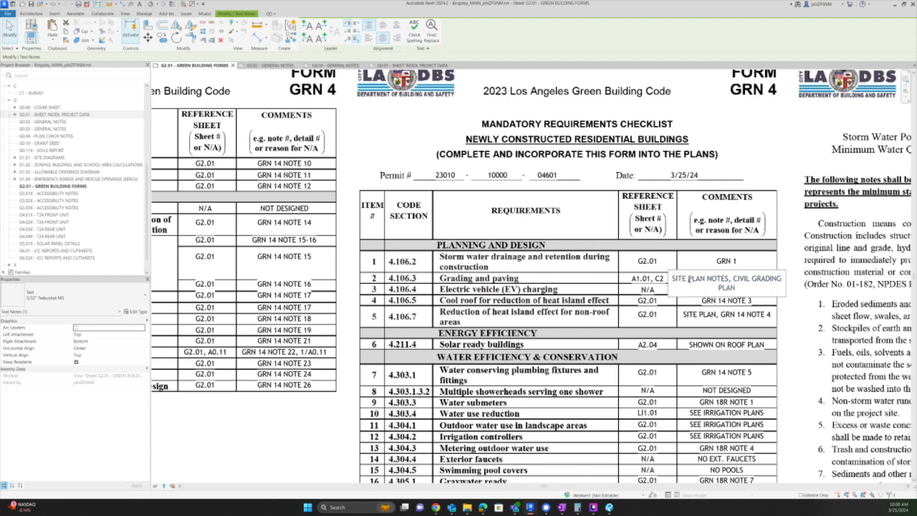
{"action": "key", "text": "BackSpace"}
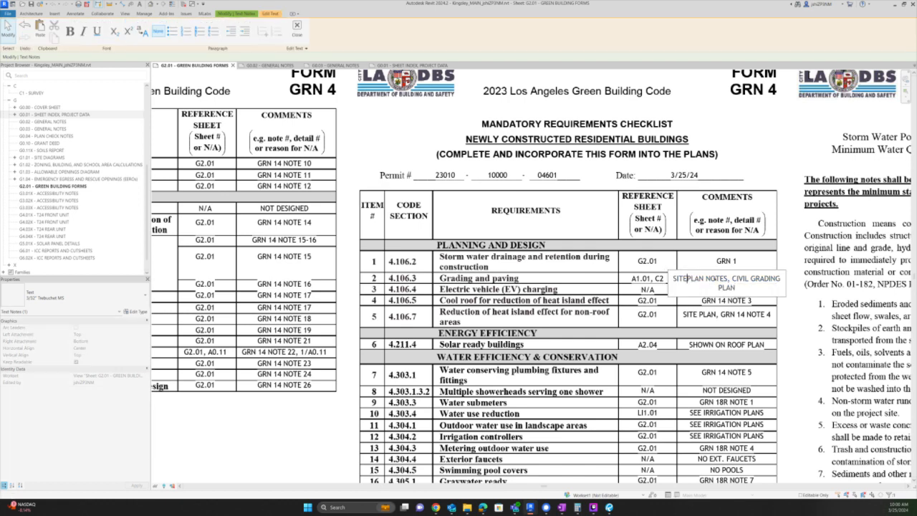
{"action": "double_click", "coordinate": [717, 279]}
{"action": "key", "text": "BackSpace"}
{"action": "key", "text": "BackSpace"}
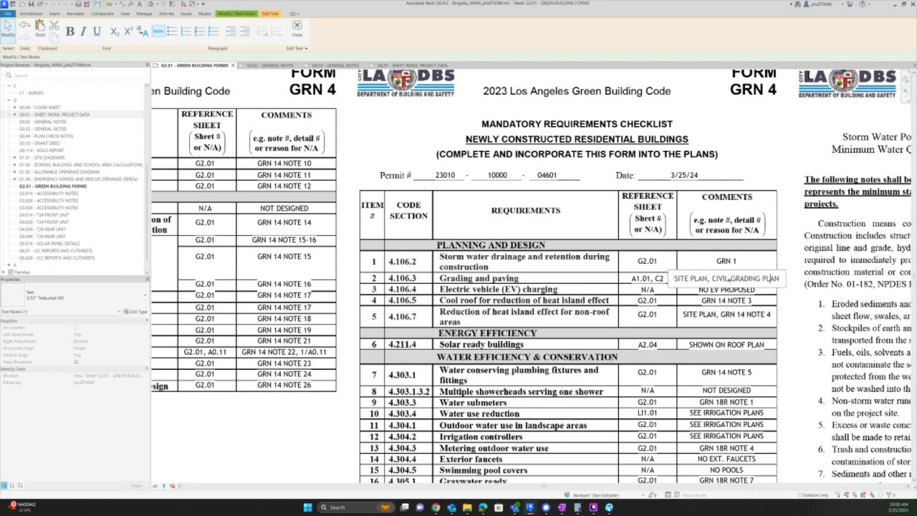
{"action": "double_click", "coordinate": [719, 278]}
{"action": "key", "text": "BackSpace"}
{"action": "key", "text": "BackSpace"}
{"action": "left_click", "coordinate": [799, 306]}
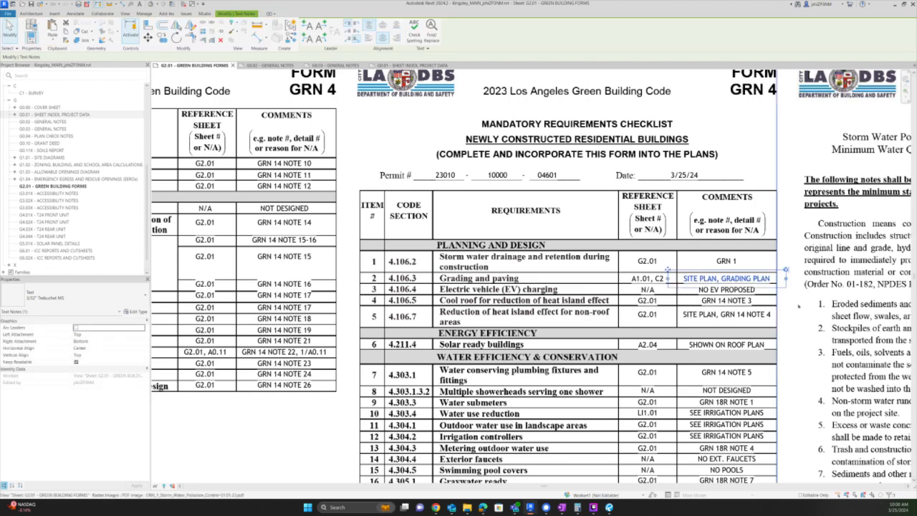
{"action": "left_click", "coordinate": [799, 306]}
{"action": "middle_click_drag", "start_coordinate": [798, 306], "coordinate": [634, 291]}
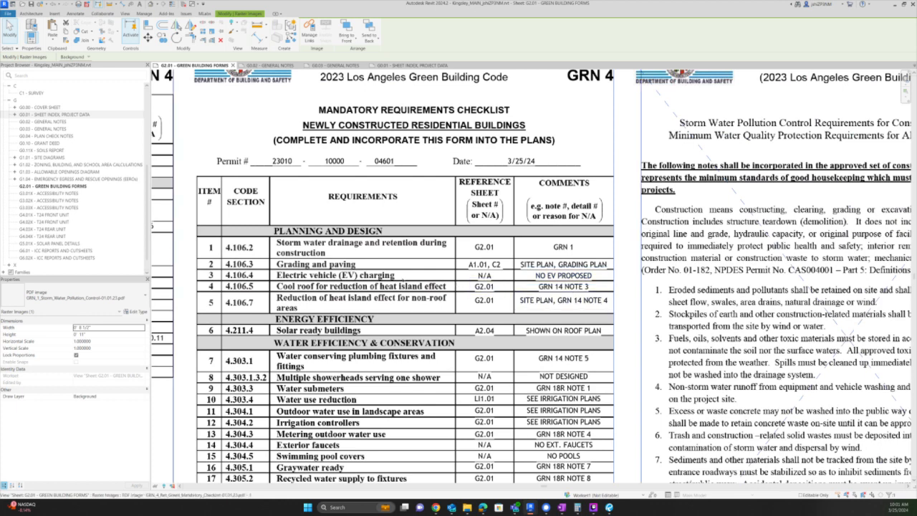
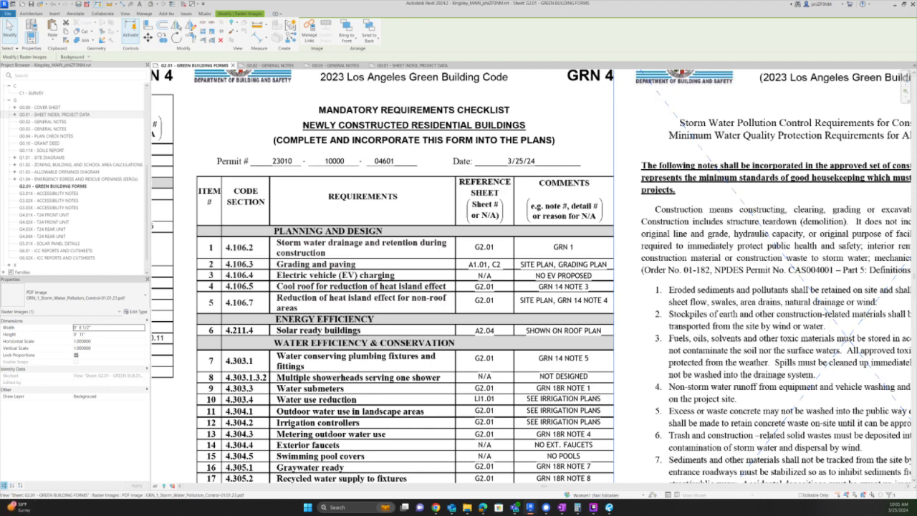
- Retype the EV charging comment on G2.01 from NO EV PROPOSED to NO PARKING PROVIDED
{"action": "left_click", "coordinate": [564, 266]}
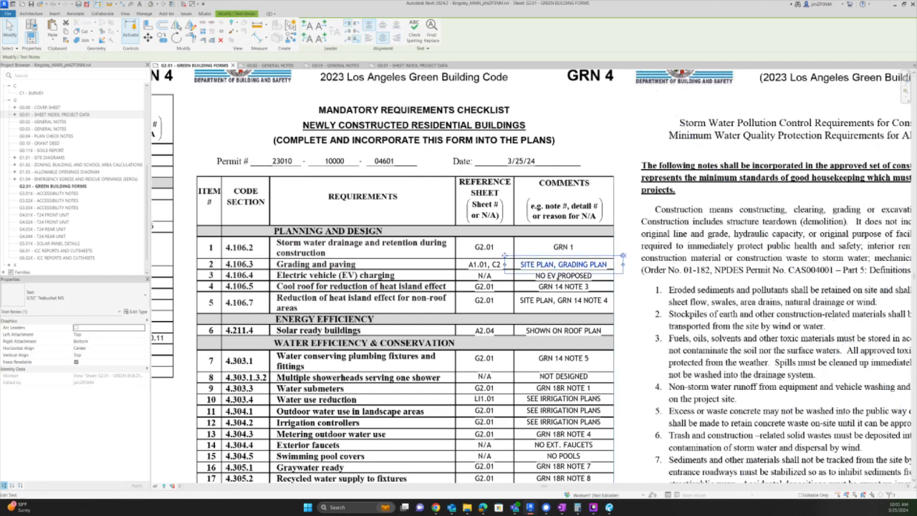
{"action": "scroll", "coordinate": [551, 270], "scroll_direction": "up", "scroll_amount": 2}
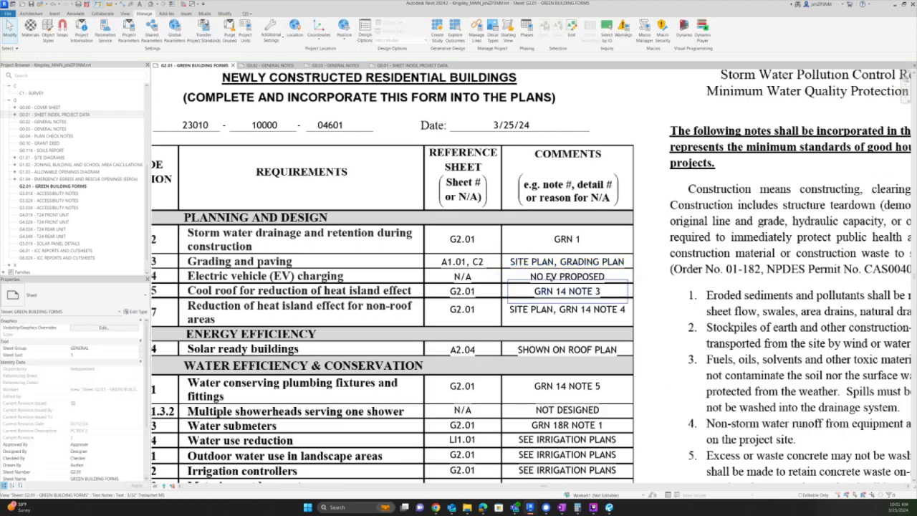
{"action": "double_click", "coordinate": [555, 275]}
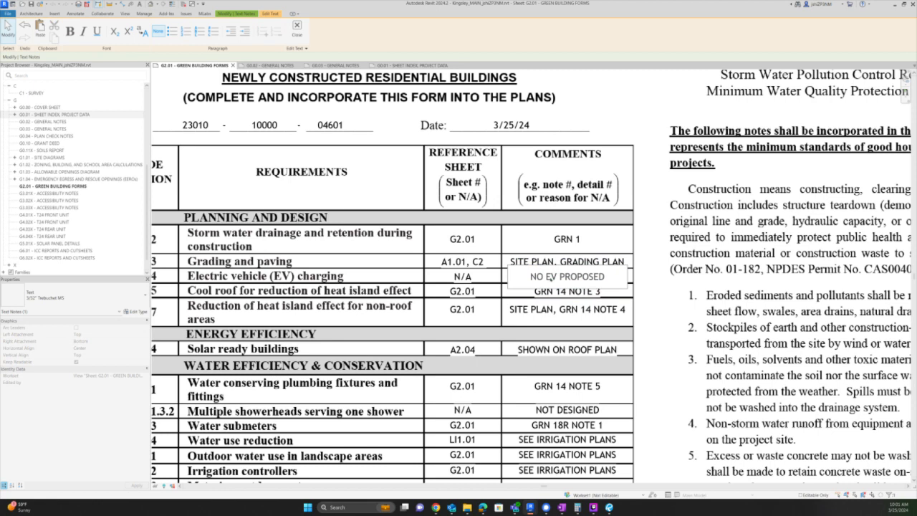
{"action": "key", "text": "ctrl+a"}
{"action": "type", "text": "no parking provide"}
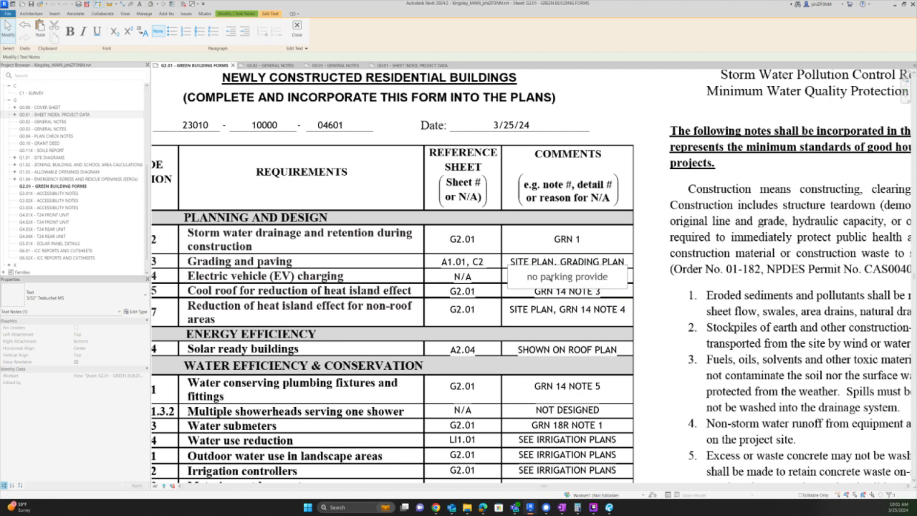
{"action": "key", "text": "ctrl+a"}
{"action": "type", "text": "NO P"}
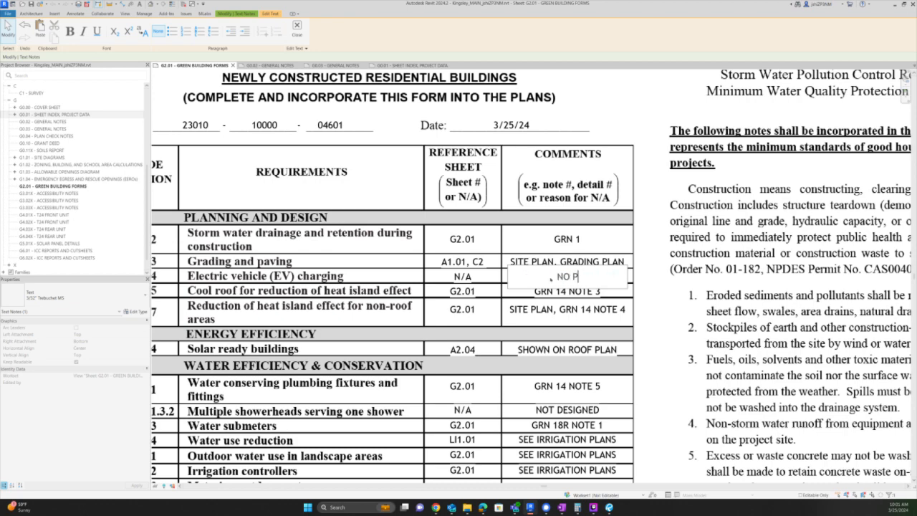
{"action": "type", "text": "ARKING PROVIDED"}
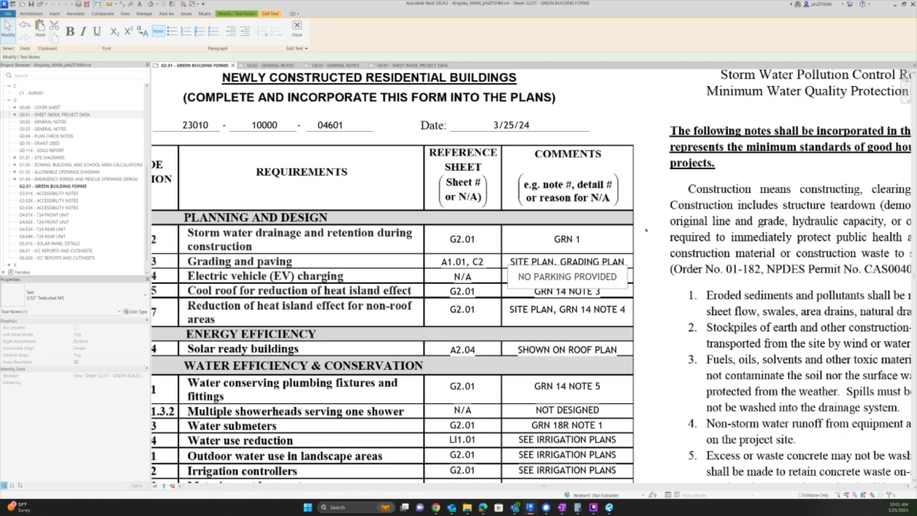
{"action": "left_click", "coordinate": [650, 222]}
{"action": "scroll", "coordinate": [634, 147], "scroll_direction": "down", "scroll_amount": 5}
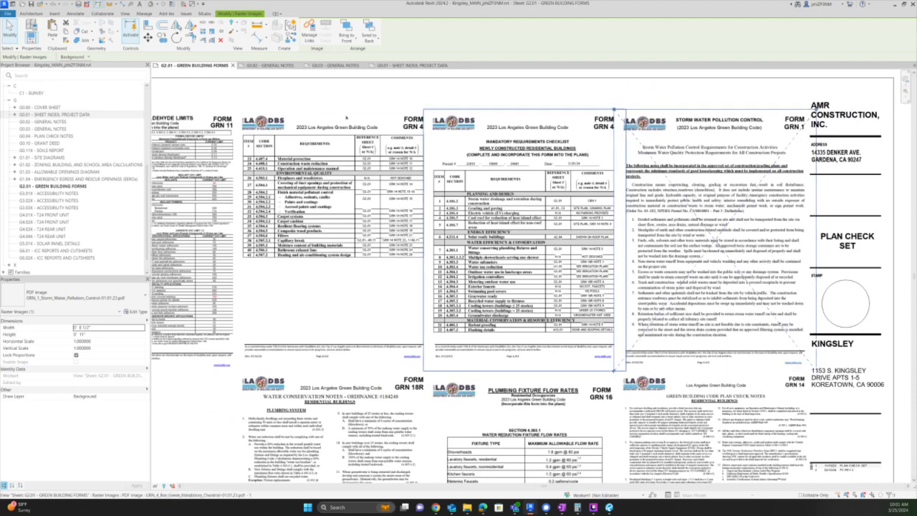
- Draw a rectangle revision cloud (Seq. 4 - PC REV 4) around the GRN 4 checklist
{"action": "key", "text": "Escape"}
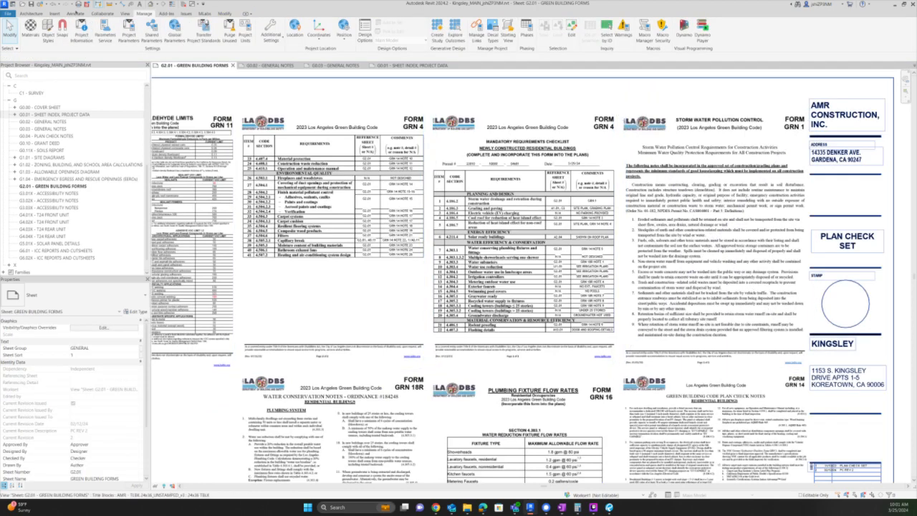
{"action": "left_click", "coordinate": [75, 13]}
{"action": "left_click", "coordinate": [252, 30]}
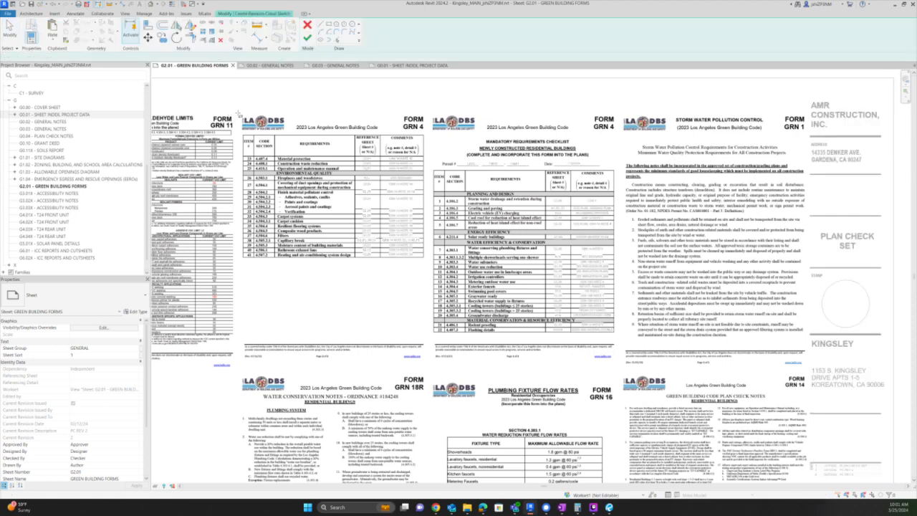
{"action": "left_click", "coordinate": [233, 99]}
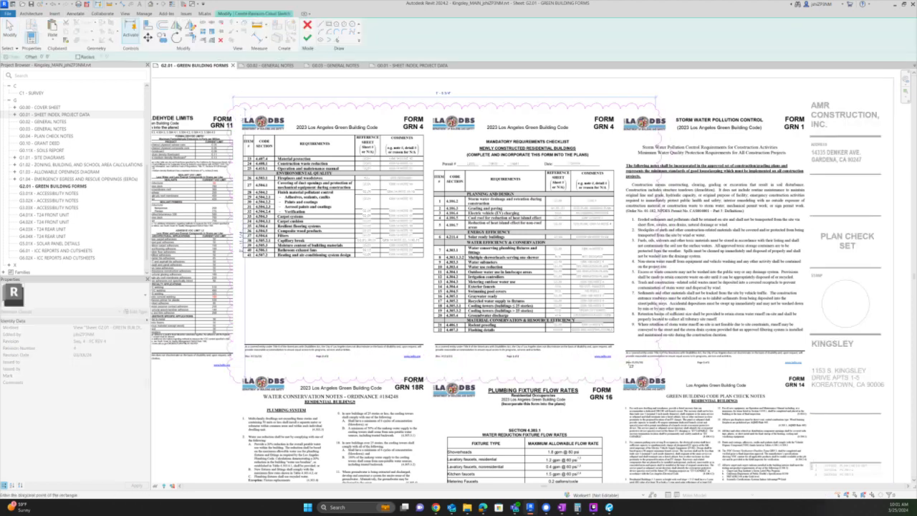
{"action": "left_click", "coordinate": [626, 374]}
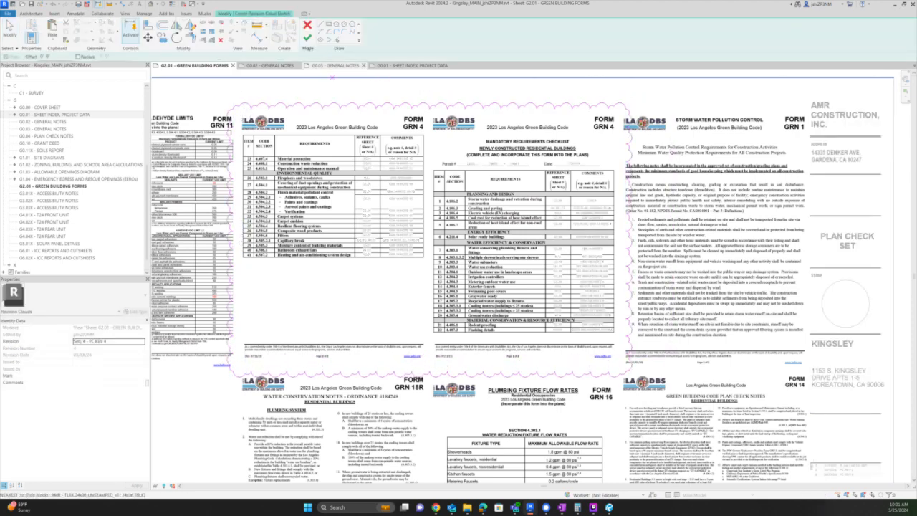
{"action": "left_click", "coordinate": [306, 37]}
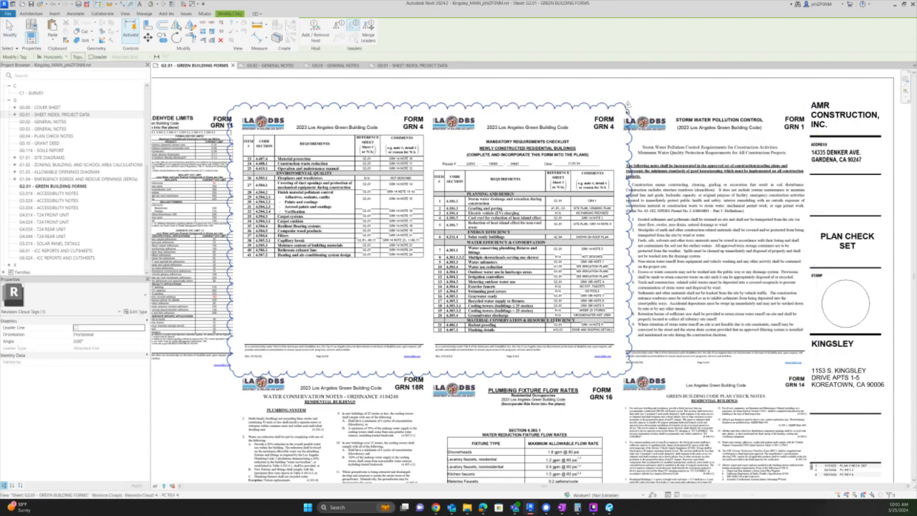
{"action": "key", "text": "Escape"}
{"action": "scroll", "coordinate": [596, 201], "scroll_direction": "up", "scroll_amount": 3}
{"action": "scroll", "coordinate": [598, 223], "scroll_direction": "up", "scroll_amount": 2}
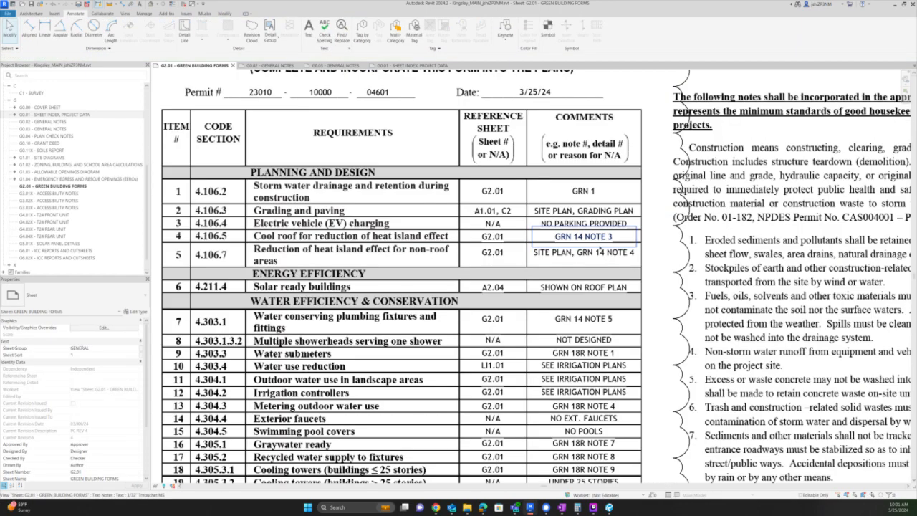
- Change the cool roof row's reference sheet from G2.01 to G6.01
{"action": "scroll", "coordinate": [598, 240], "scroll_direction": "up", "scroll_amount": 1}
{"action": "left_click", "coordinate": [476, 252]}
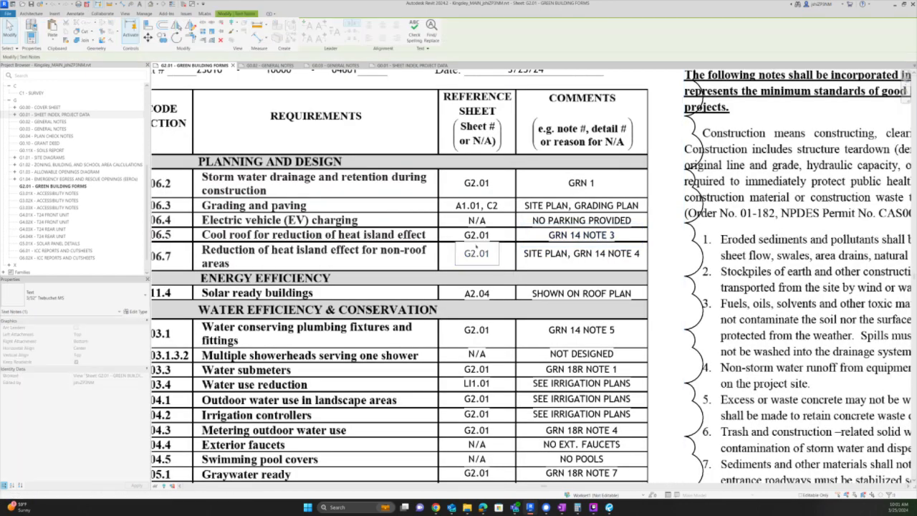
{"action": "left_click", "coordinate": [494, 208]}
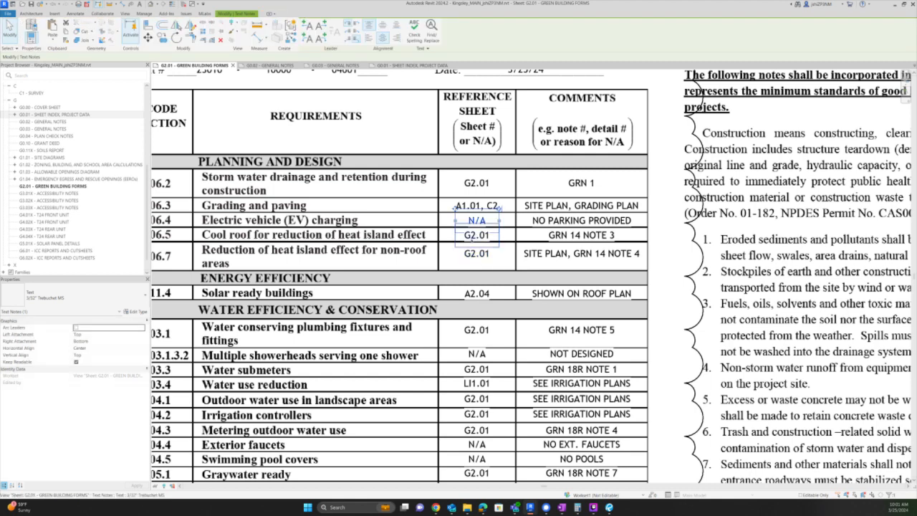
{"action": "double_click", "coordinate": [476, 235]}
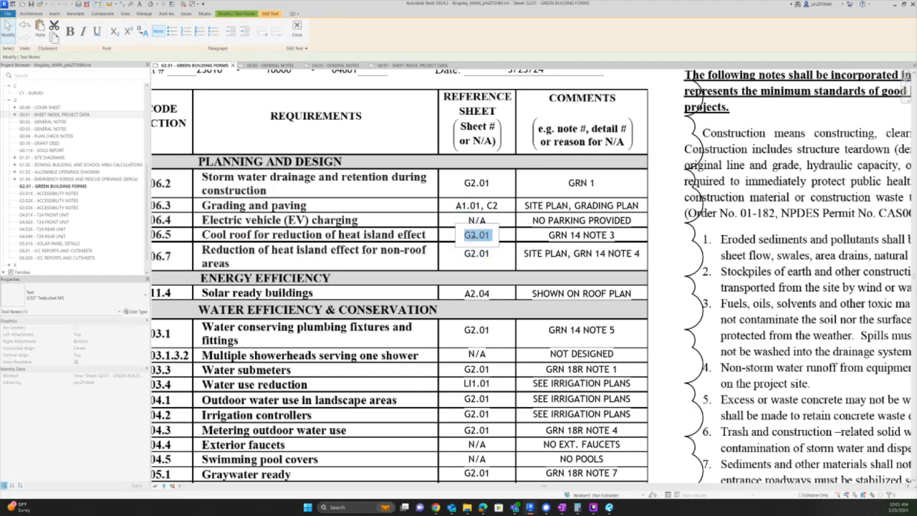
{"action": "type", "text": "g6.01"}
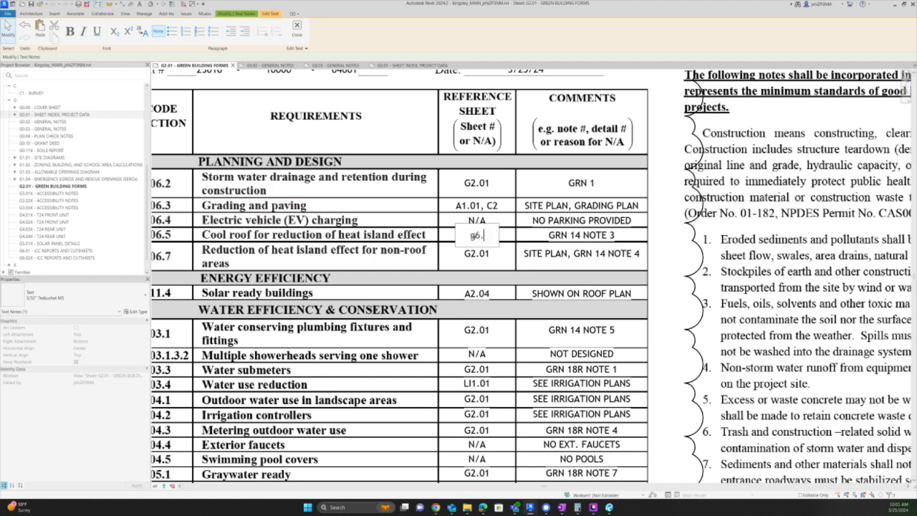
{"action": "key", "text": "BackSpace"}
{"action": "key", "text": "BackSpace"}
{"action": "key", "text": "BackSpace"}
{"action": "key", "text": "BackSpace"}
{"action": "key", "text": "BackSpace"}
{"action": "type", "text": "G6.01"}
{"action": "key", "text": "Escape"}
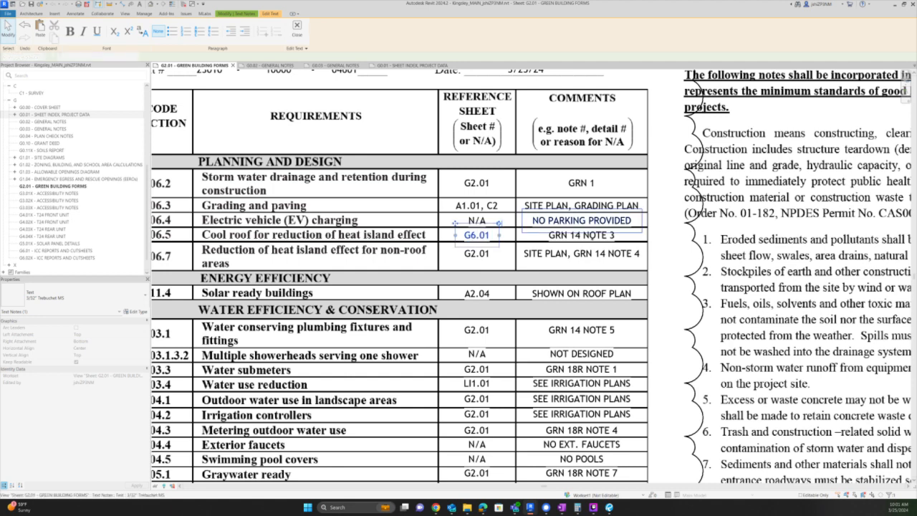
- Replace the GRN 14 NOTE 3 comment with 'SEE SPECS, GRN NOTE 3'
{"action": "left_click", "coordinate": [606, 236]}
{"action": "double_click", "coordinate": [606, 236]}
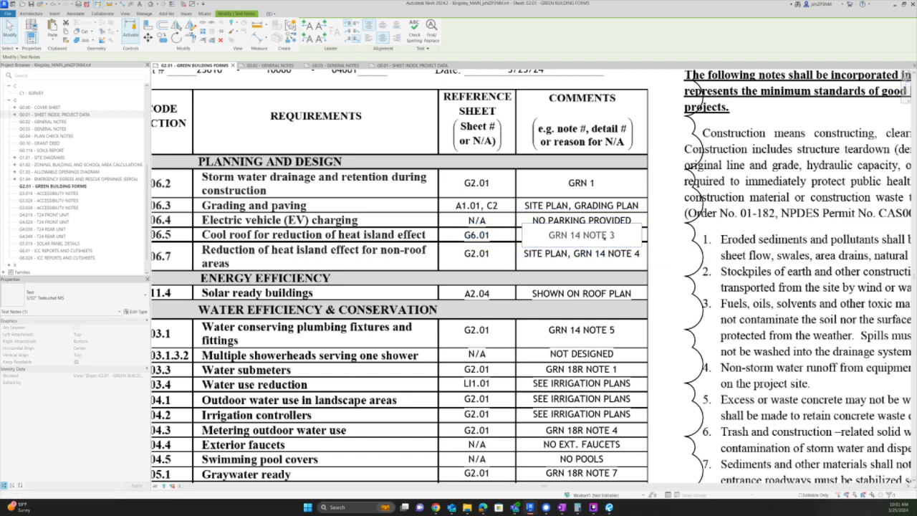
{"action": "key", "text": "ctrl+a"}
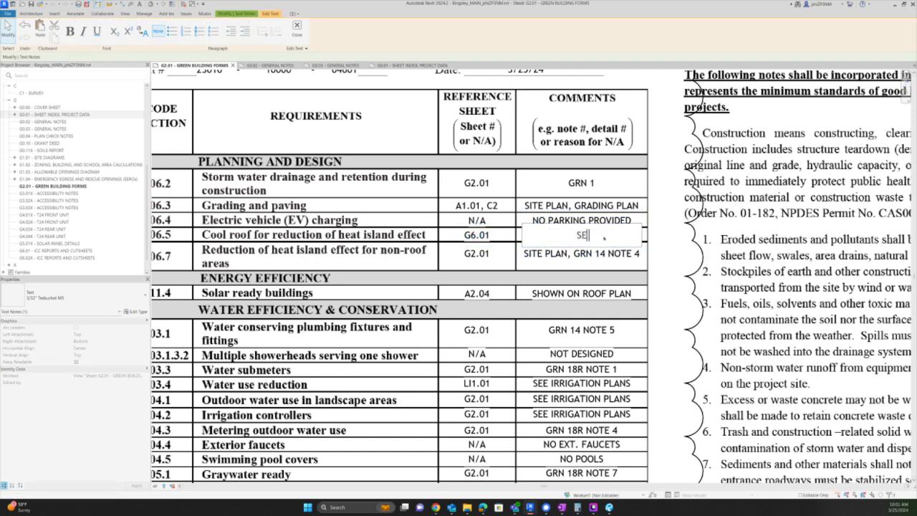
{"action": "type", "text": "SEE SPECS, GRN NOTE"}
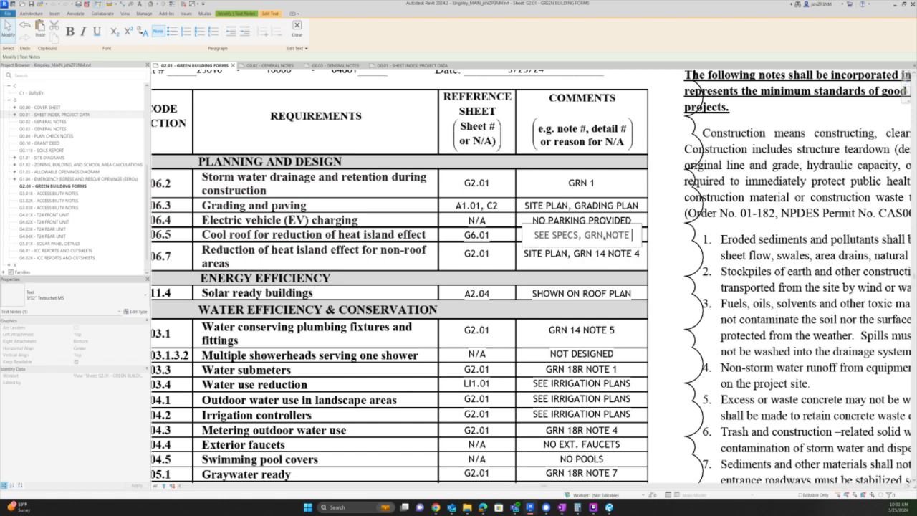
{"action": "type", "text": " 3"}
{"action": "key", "text": "Escape"}
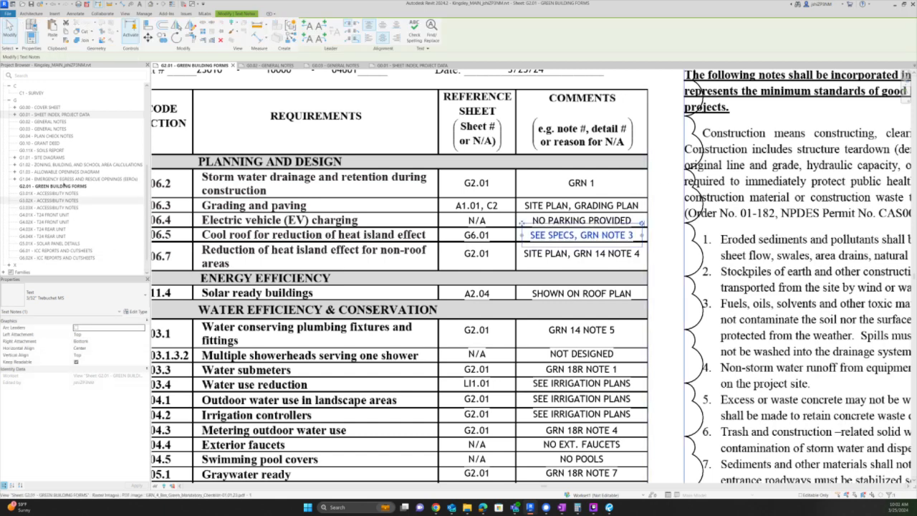
- Open G6.01 - ICC REPORTS AND CUTSHEETS from the Project Browser and zoom to the full sheet
{"action": "left_click", "coordinate": [35, 250]}
{"action": "double_click", "coordinate": [35, 250]}
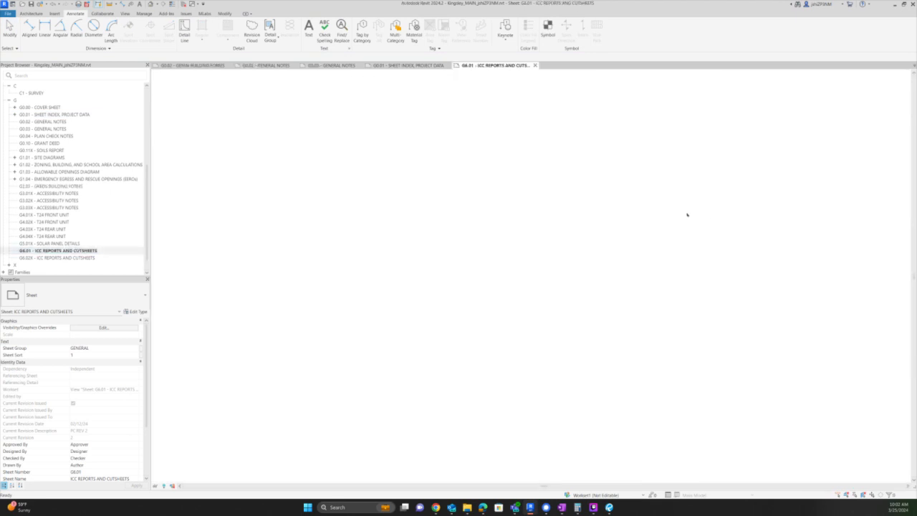
{"action": "scroll", "coordinate": [327, 148], "scroll_direction": "up", "scroll_amount": 4}
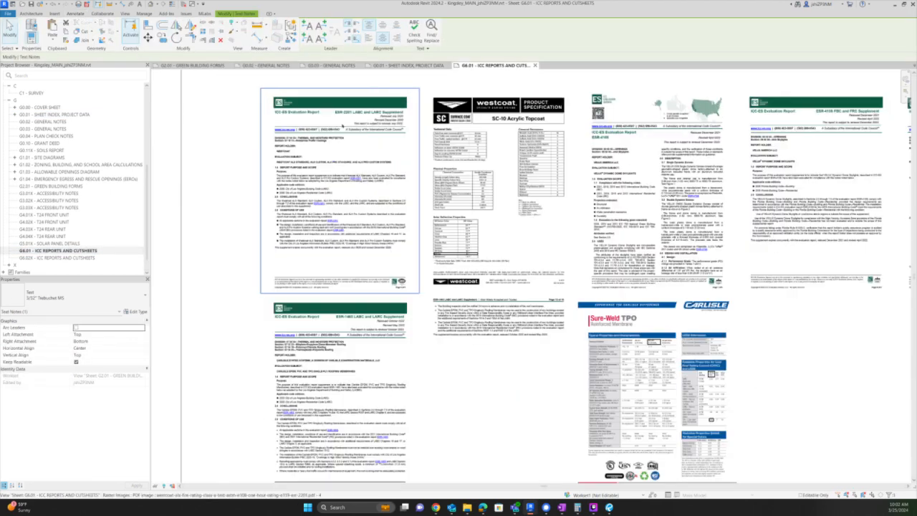
{"action": "scroll", "coordinate": [298, 206], "scroll_direction": "down", "scroll_amount": 4}
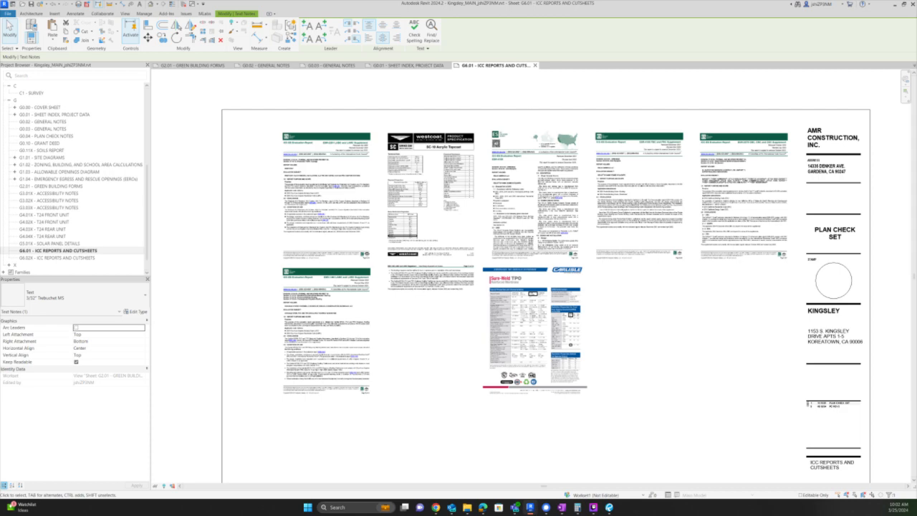
- Browse from the Kingsley folder to Browning > 03 BIM > 02 PDF
{"action": "mouse_move", "coordinate": [467, 507]}
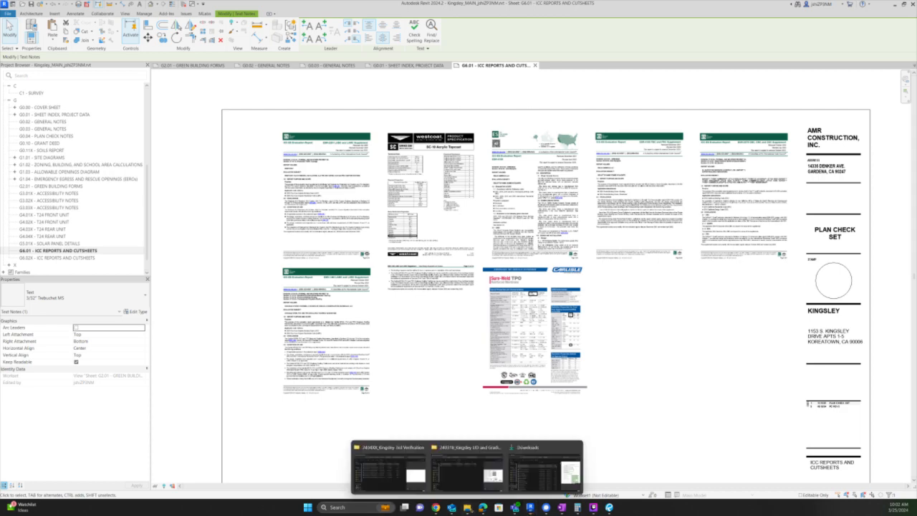
{"action": "mouse_move", "coordinate": [420, 475]}
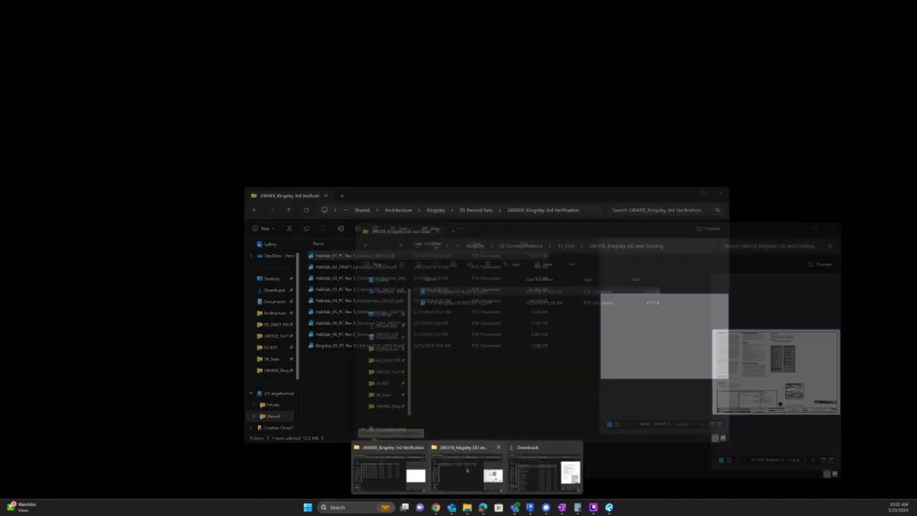
{"action": "left_click", "coordinate": [488, 473]}
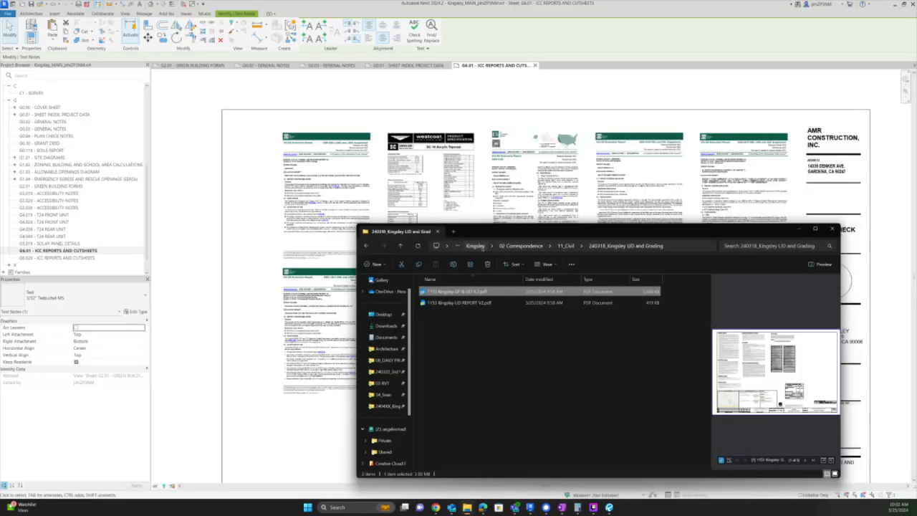
{"action": "left_click", "coordinate": [475, 246]}
{"action": "left_click", "coordinate": [625, 246]}
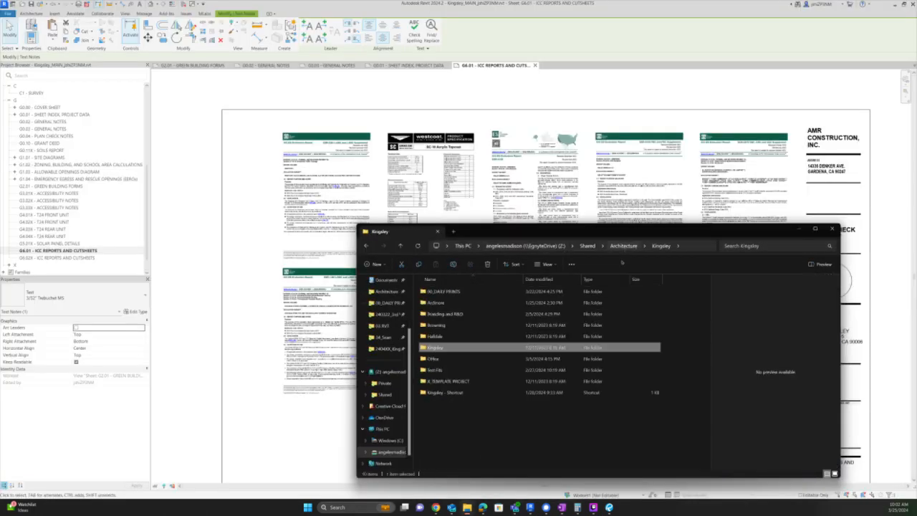
{"action": "double_click", "coordinate": [462, 326]}
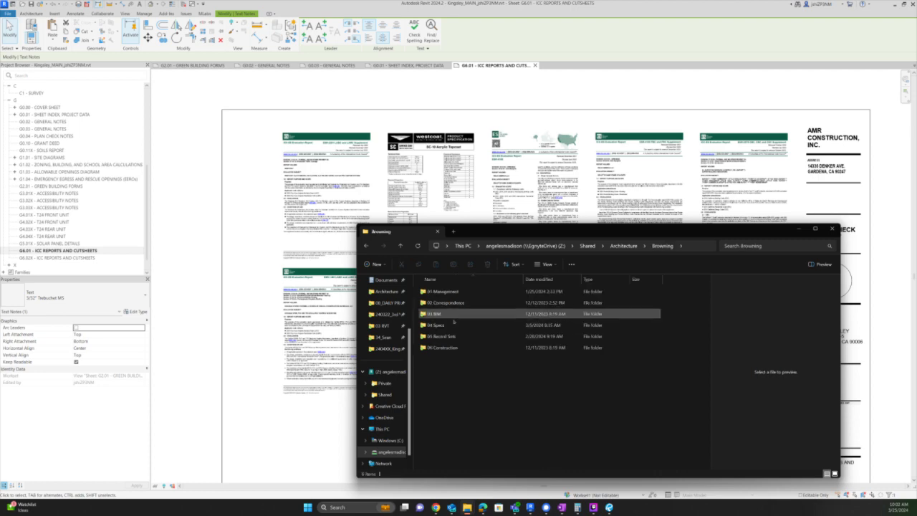
{"action": "double_click", "coordinate": [459, 324]}
{"action": "double_click", "coordinate": [434, 292]}
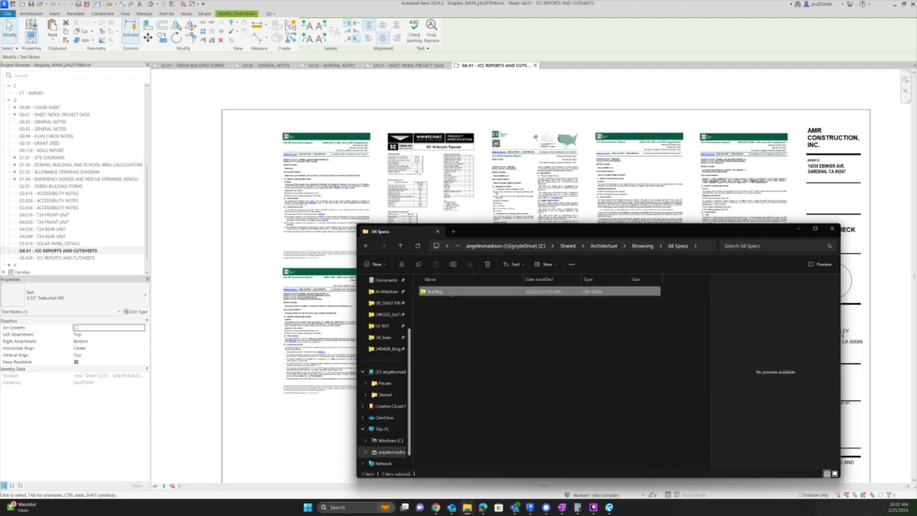
{"action": "key", "text": "alt+Left"}
{"action": "key", "text": "alt+Left"}
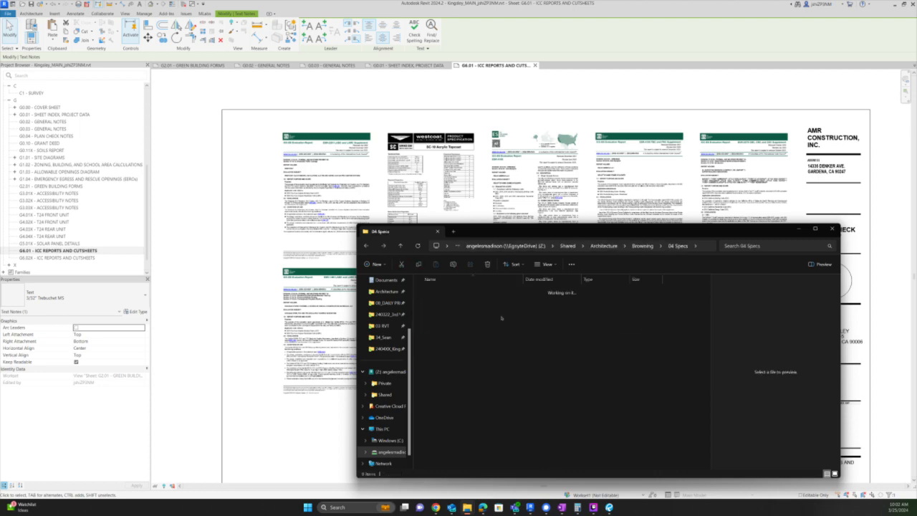
{"action": "double_click", "coordinate": [461, 310]}
{"action": "double_click", "coordinate": [455, 302]}
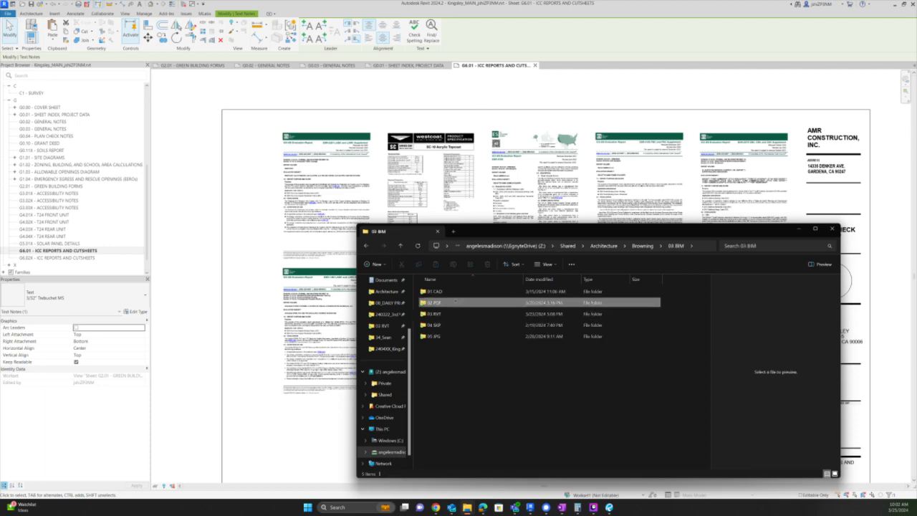
- Select the ESR-2018 Polyglass PDF and the G6.01 Polyfresko PDF
{"action": "scroll", "coordinate": [473, 373], "scroll_direction": "down", "scroll_amount": 1}
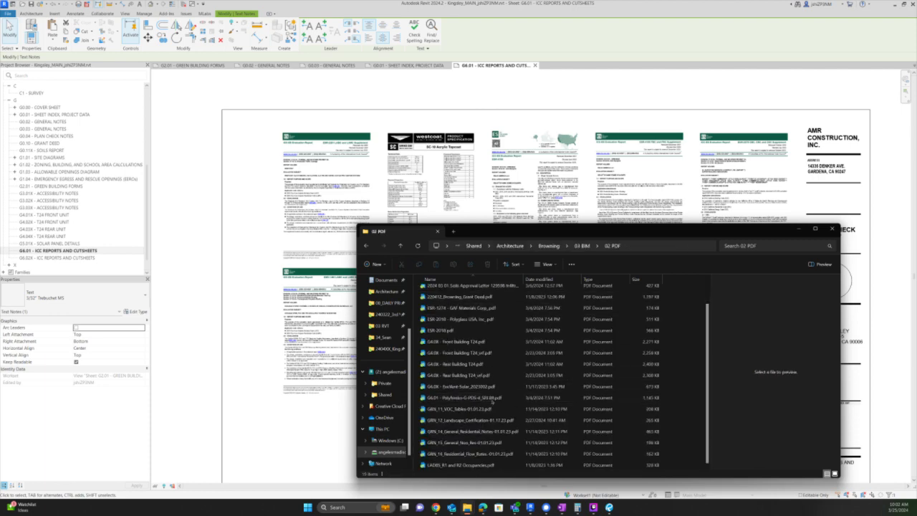
{"action": "left_click", "coordinate": [492, 400]}
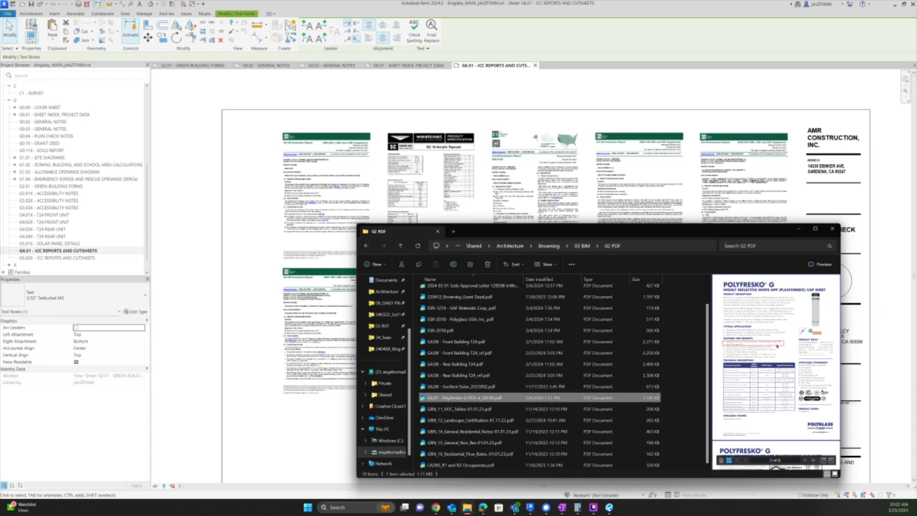
{"action": "scroll", "coordinate": [777, 346], "scroll_direction": "down", "scroll_amount": 5}
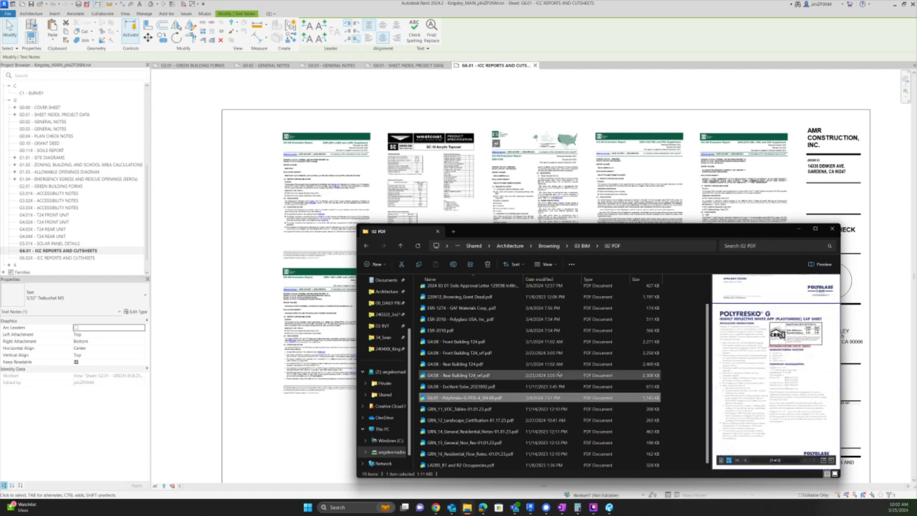
{"action": "scroll", "coordinate": [560, 374], "scroll_direction": "up", "scroll_amount": 1}
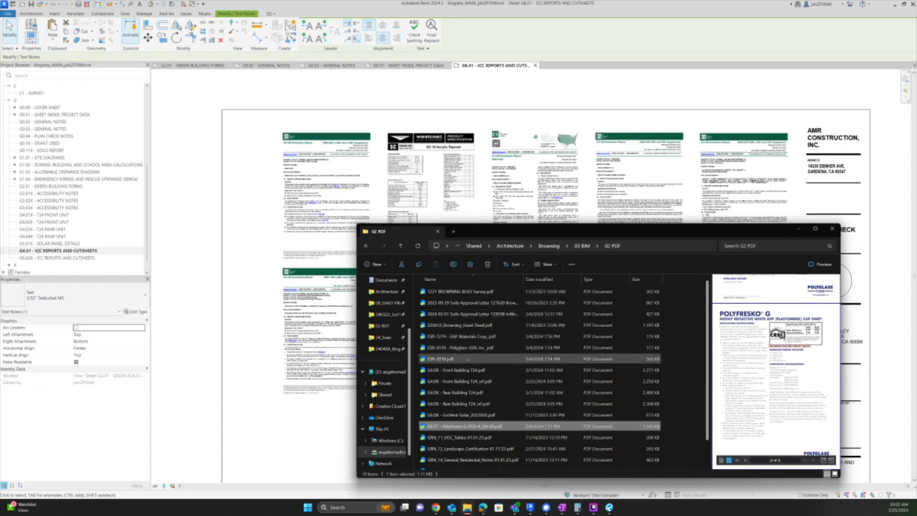
{"action": "left_click", "coordinate": [470, 356]}
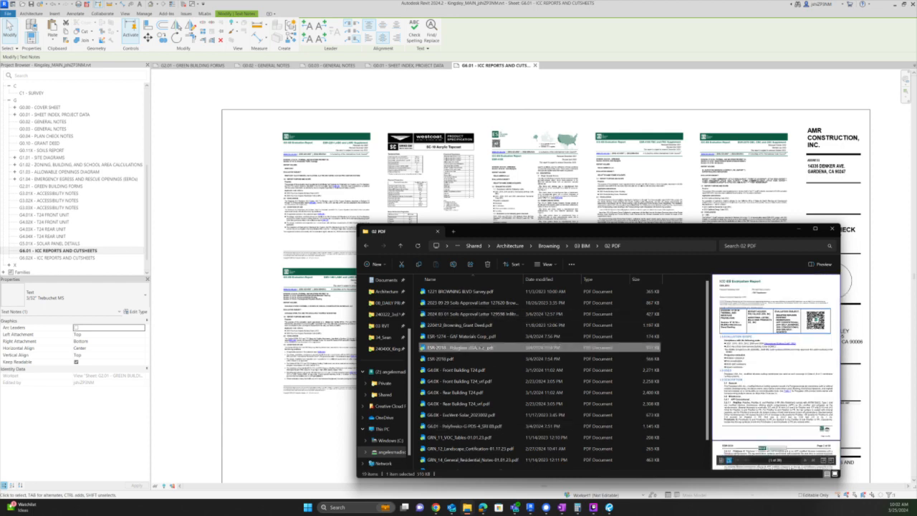
{"action": "left_click", "coordinate": [459, 358]}
{"action": "left_click", "coordinate": [463, 349]}
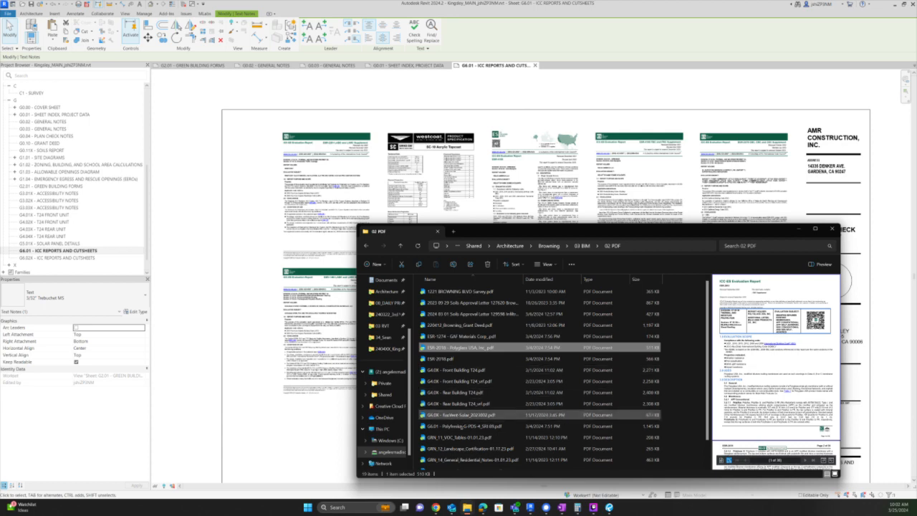
{"action": "left_click", "coordinate": [462, 426], "text": "ctrl"}
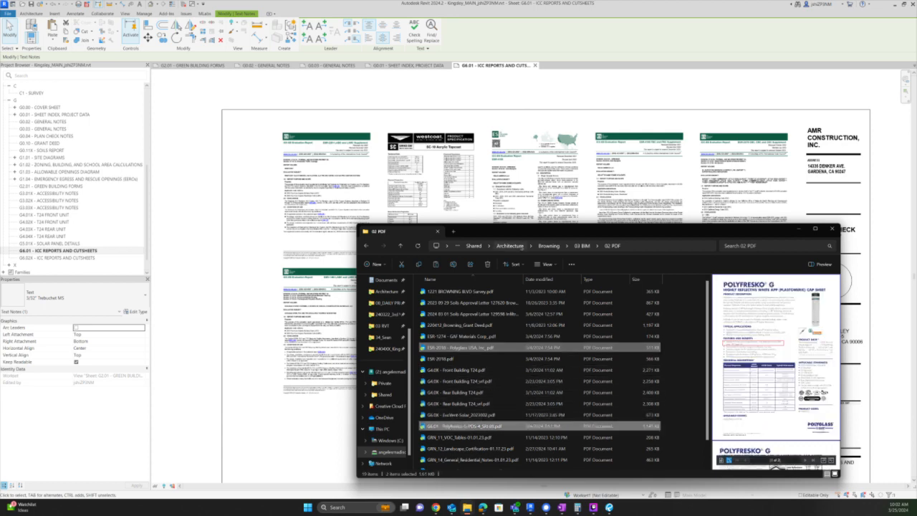
- Paste the two PDFs into Kingsley > 03 BIM > 02 PDF
{"action": "left_click", "coordinate": [651, 245]}
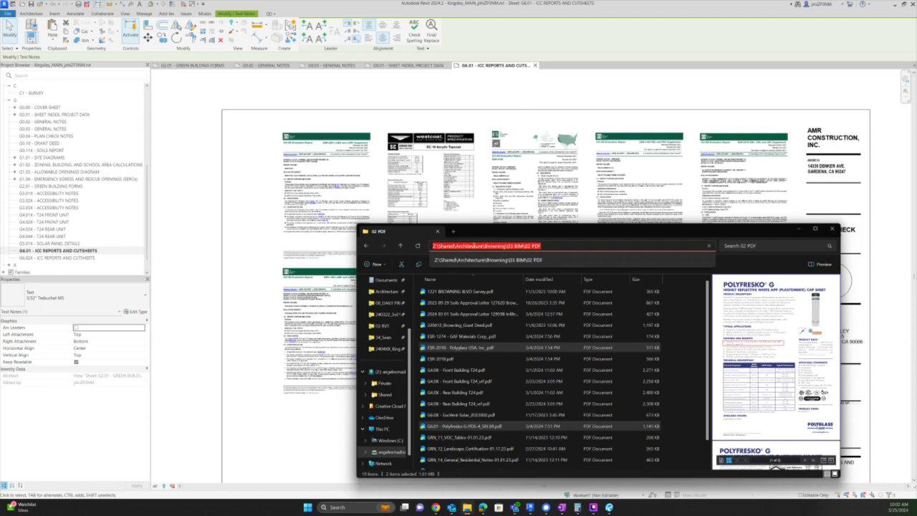
{"action": "key", "text": "Escape"}
{"action": "left_click", "coordinate": [504, 245]}
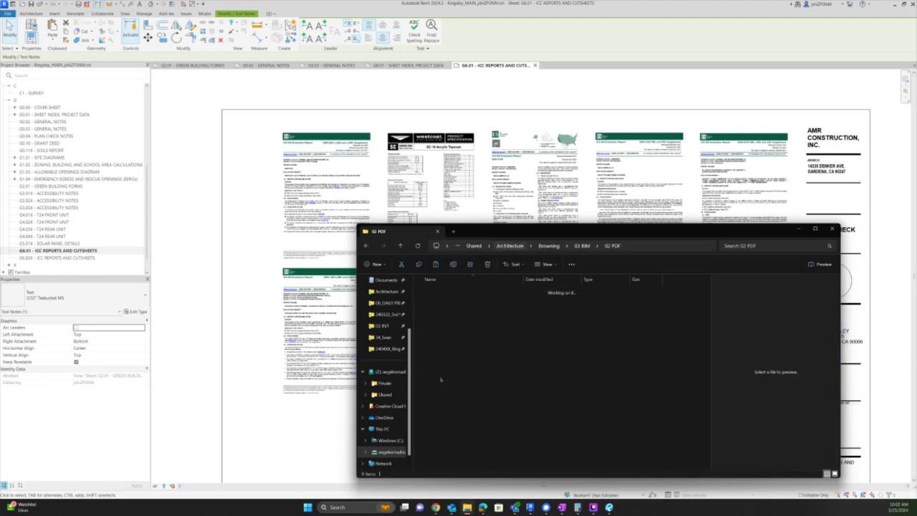
{"action": "double_click", "coordinate": [456, 346]}
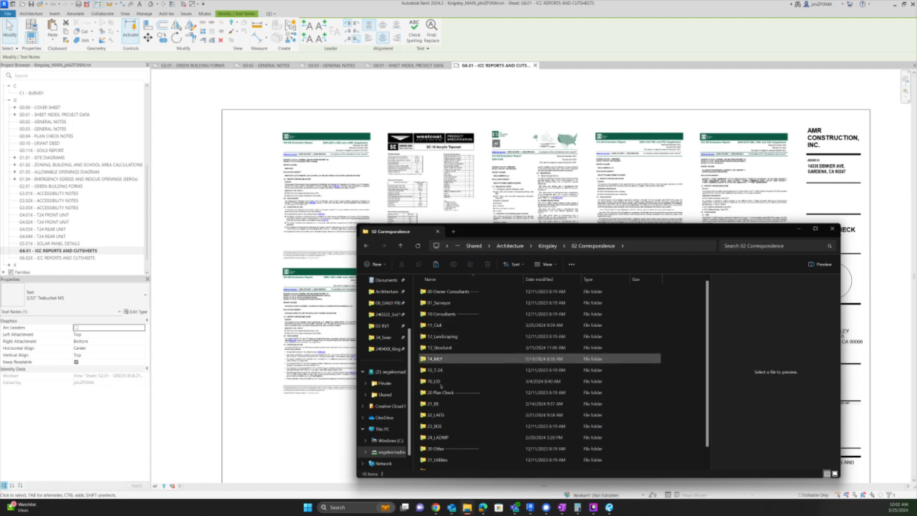
{"action": "key", "text": "alt+Left"}
{"action": "left_click", "coordinate": [447, 324]}
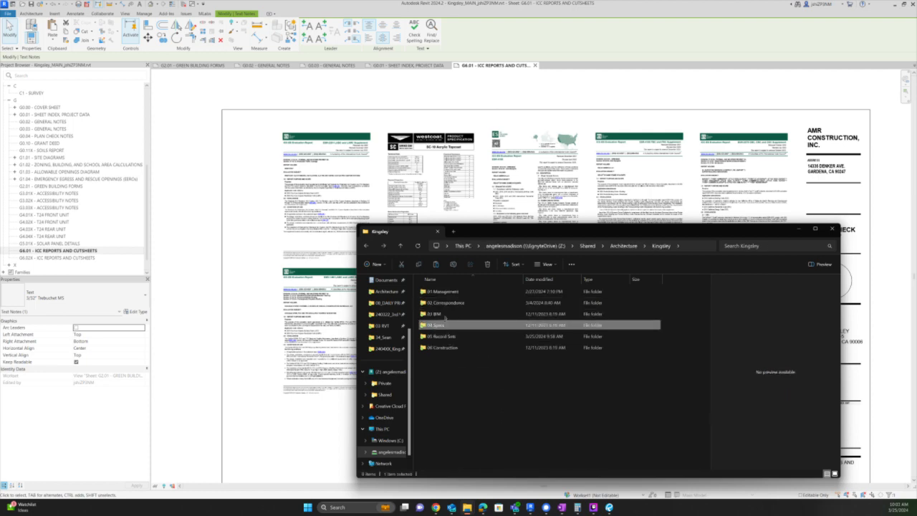
{"action": "left_click", "coordinate": [445, 315]}
{"action": "double_click", "coordinate": [444, 315]}
{"action": "double_click", "coordinate": [462, 302]}
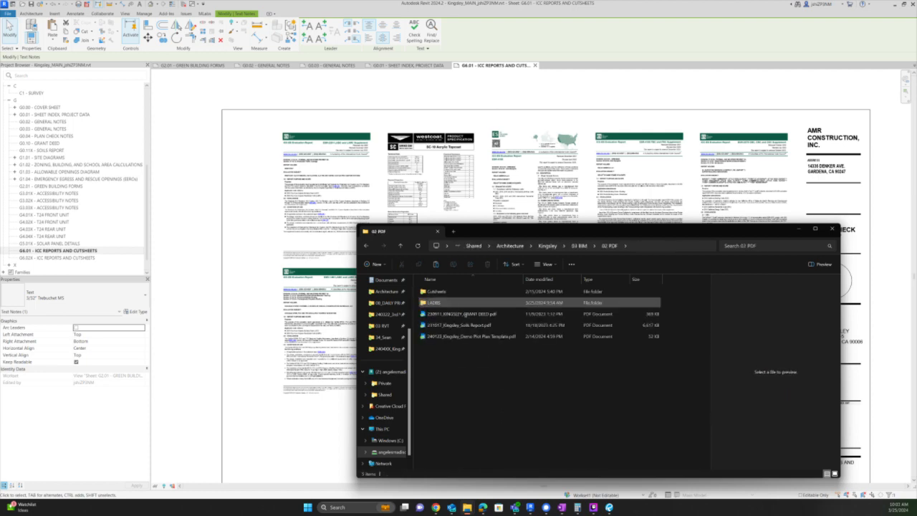
{"action": "key", "text": "ctrl+v"}
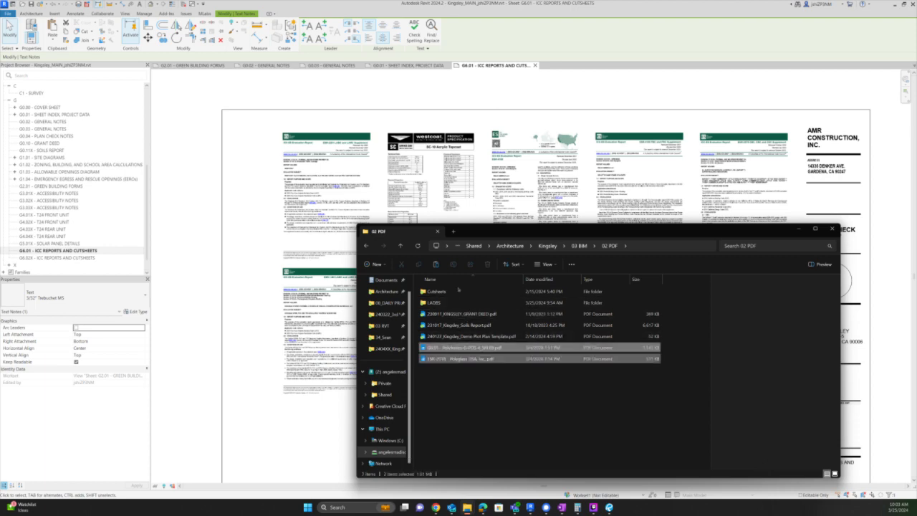
- Move the Polyfresko and ESR-2018 PDFs into the Cutsheets subfolder
{"action": "double_click", "coordinate": [447, 293]}
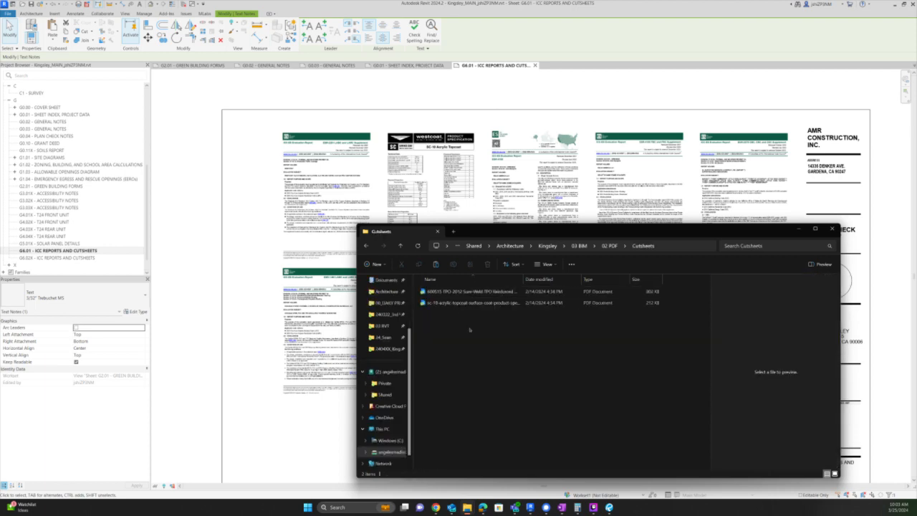
{"action": "key", "text": "alt+Left"}
{"action": "left_click", "coordinate": [466, 359]}
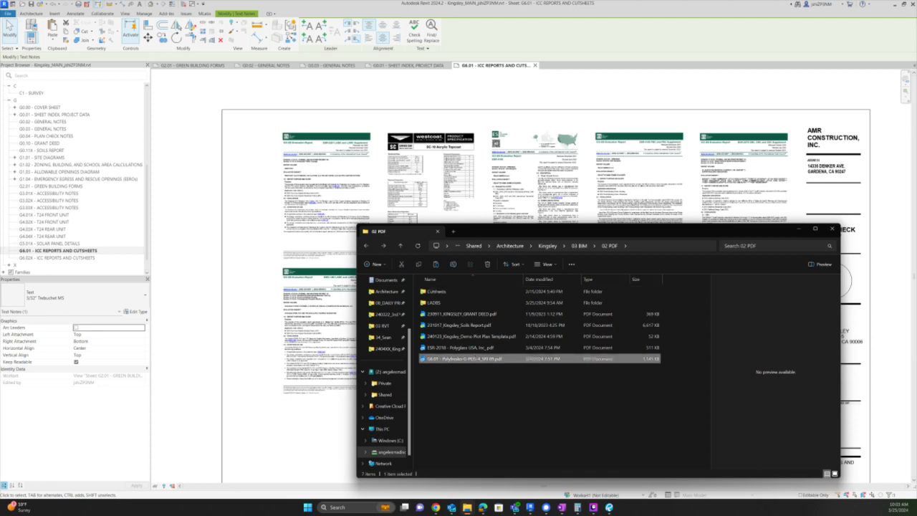
{"action": "left_click", "coordinate": [476, 348], "text": "ctrl"}
{"action": "double_click", "coordinate": [442, 293]}
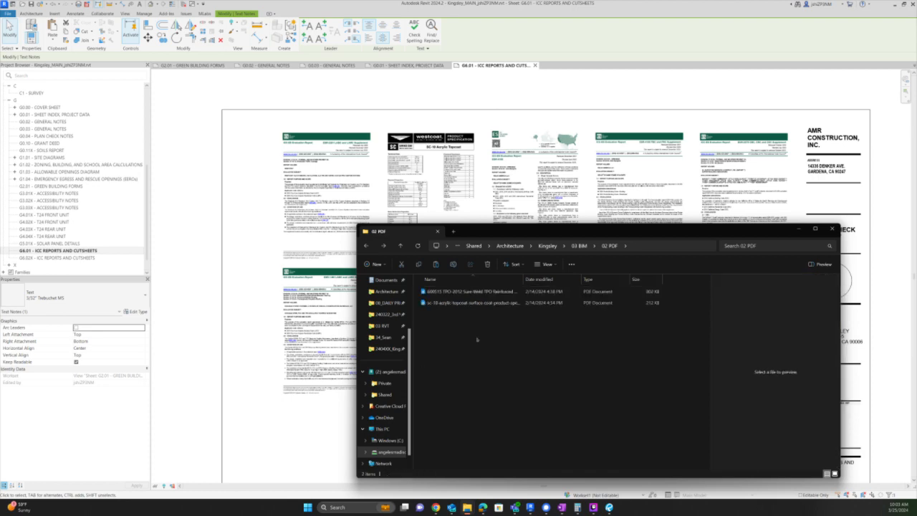
{"action": "key", "text": "ctrl+v"}
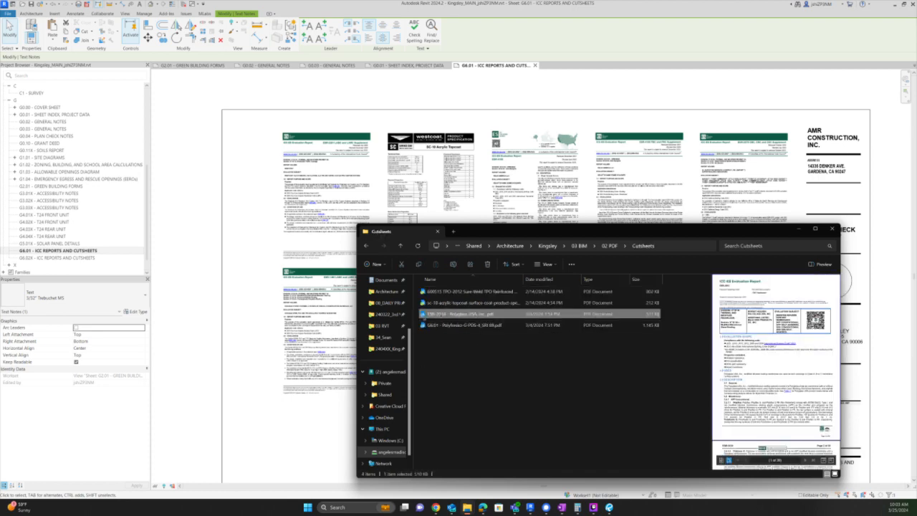
- Rename the ESR-2018 Polyglass PDF with the prefix 'G6.01 - '
{"action": "key", "text": "F2"}
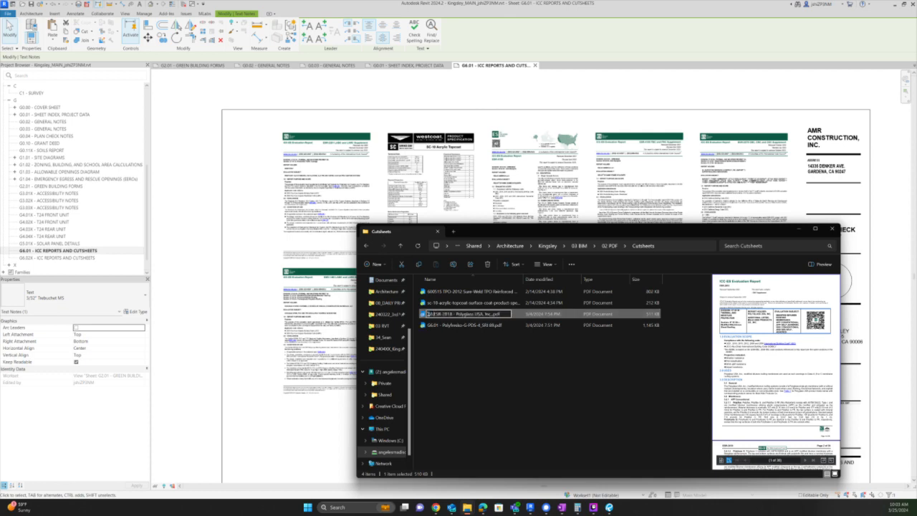
{"action": "type", "text": "G6.01 -"}
{"action": "key", "text": "BackSpace"}
{"action": "key", "text": "BackSpace"}
{"action": "type", "text": "-"}
{"action": "key", "text": "Return"}
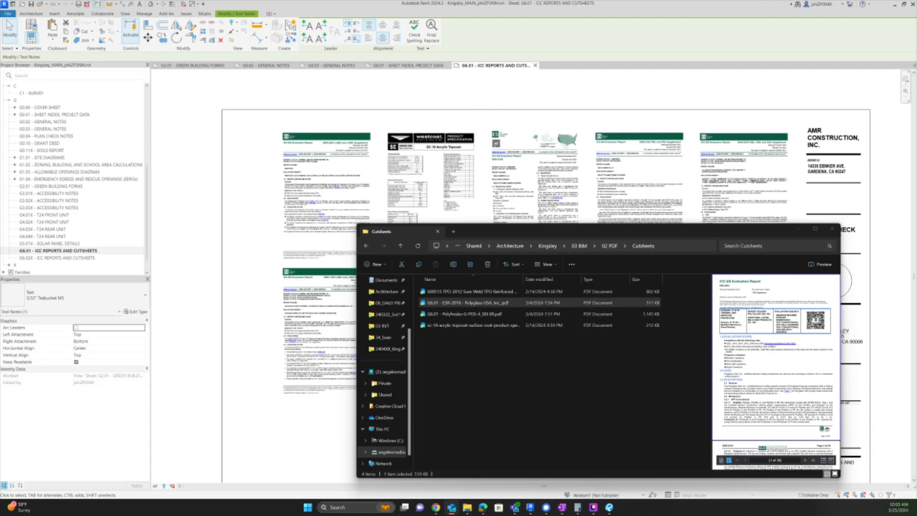
{"action": "left_click", "coordinate": [498, 359]}
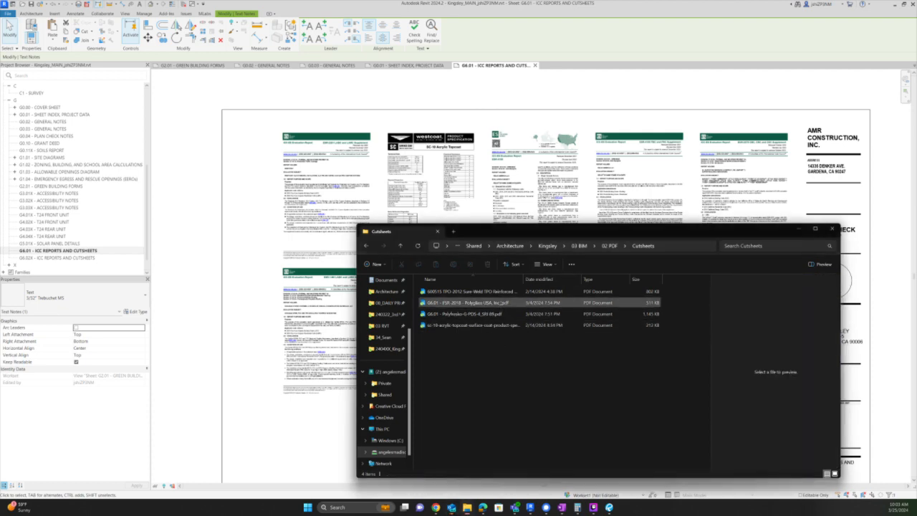
{"action": "left_click", "coordinate": [505, 303]}
- Delete the two small markup rectangles on sheet G6.01
{"action": "left_click", "coordinate": [529, 199]}
{"action": "scroll", "coordinate": [541, 297], "scroll_direction": "up", "scroll_amount": 3}
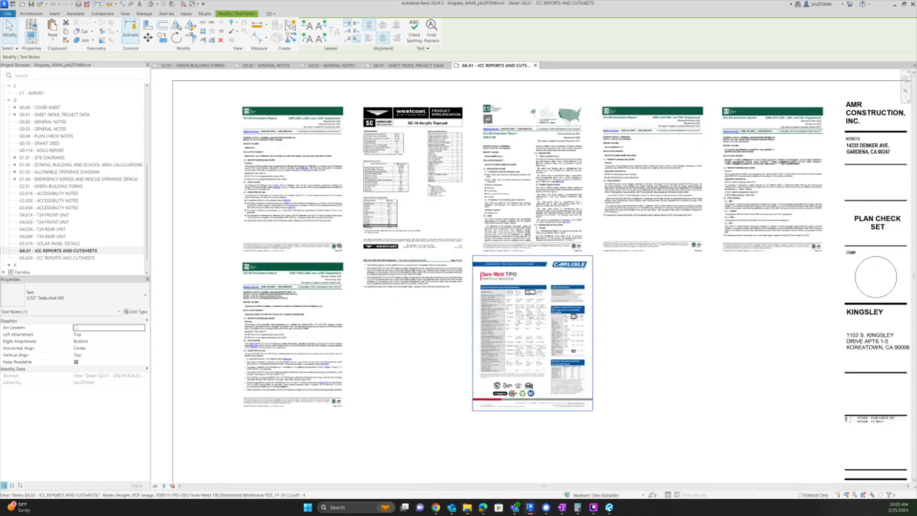
{"action": "key", "text": "Tab"}
{"action": "left_click", "coordinate": [524, 288]}
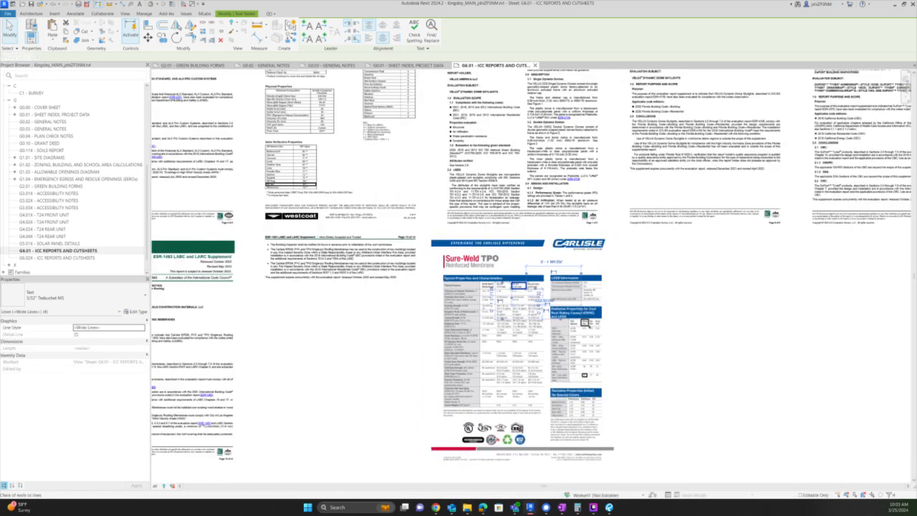
{"action": "key", "text": "Tab"}
{"action": "left_click", "coordinate": [588, 325], "text": "ctrl"}
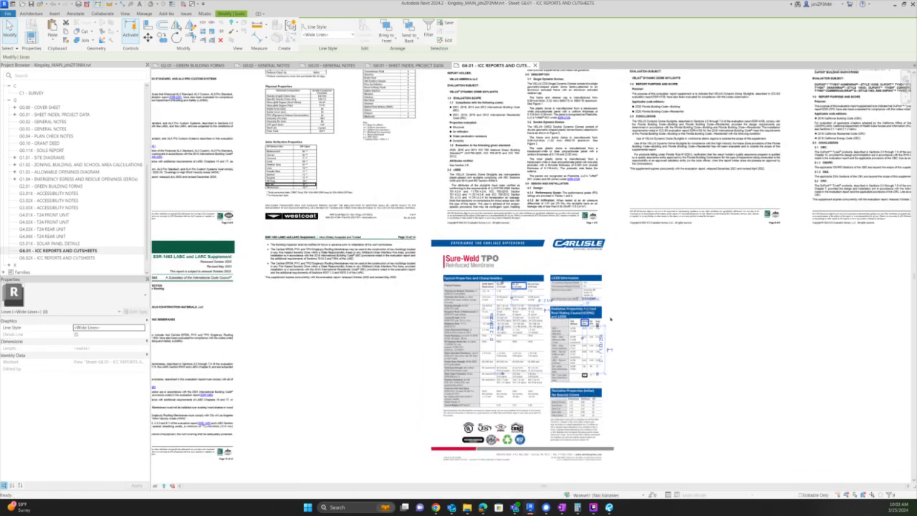
{"action": "key", "text": "Delete"}
- Select the first Carlisle ESR-1463 report page image on the sheet
{"action": "scroll", "coordinate": [617, 311], "scroll_direction": "down", "scroll_amount": 2}
{"action": "scroll", "coordinate": [329, 315], "scroll_direction": "up", "scroll_amount": 2}
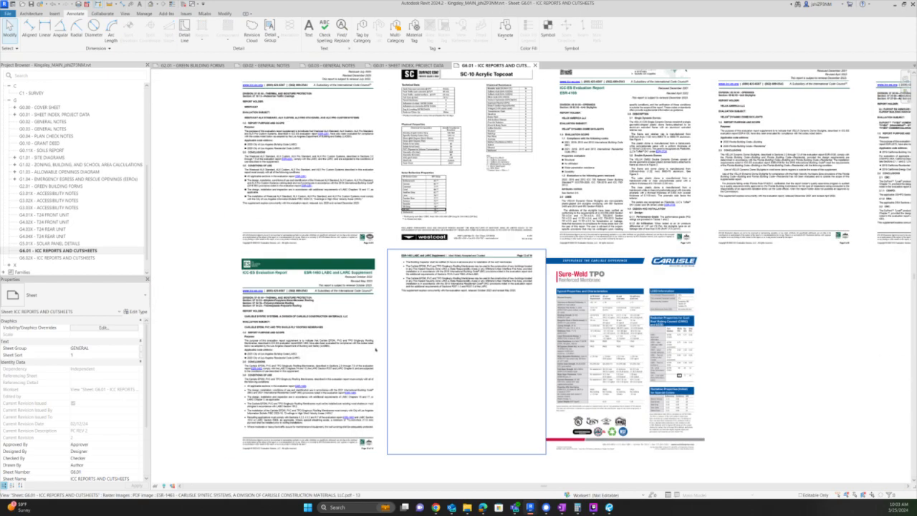
{"action": "scroll", "coordinate": [320, 349], "scroll_direction": "up", "scroll_amount": 2}
{"action": "left_click", "coordinate": [320, 349]}
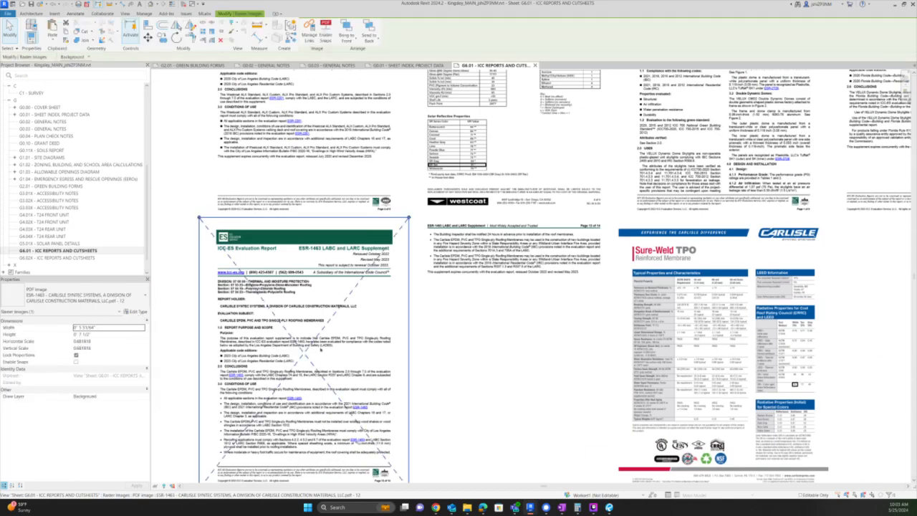
{"action": "scroll", "coordinate": [320, 351], "scroll_direction": "down", "scroll_amount": 2}
{"action": "left_click", "coordinate": [431, 313]}
{"action": "left_click", "coordinate": [788, 313]}
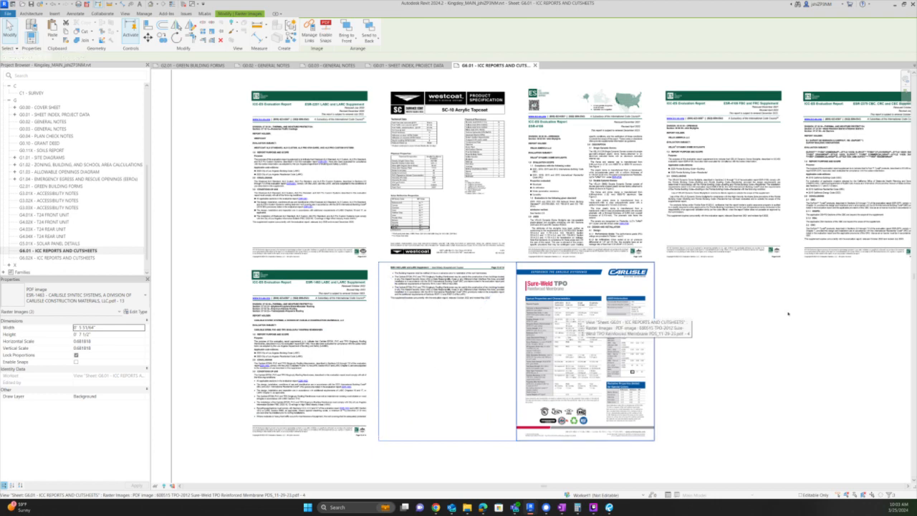
{"action": "left_click", "coordinate": [321, 327]}
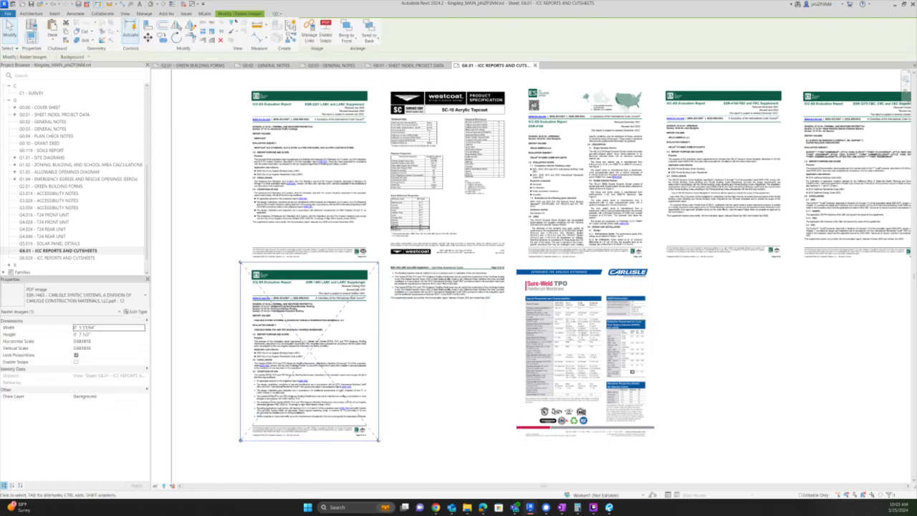
- Reload that image from the Polyglass ESR-2018 PDF in Cutsheets, page 1
{"action": "left_click", "coordinate": [144, 14]}
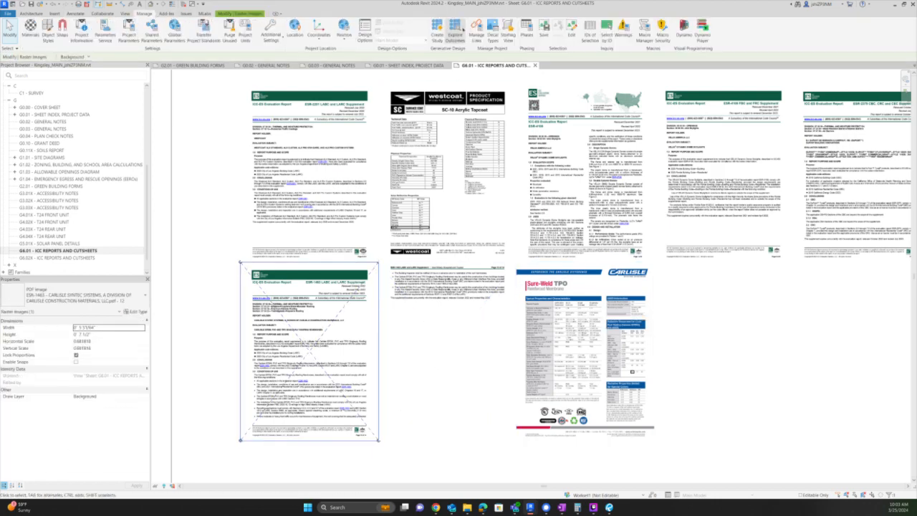
{"action": "left_click", "coordinate": [476, 32]}
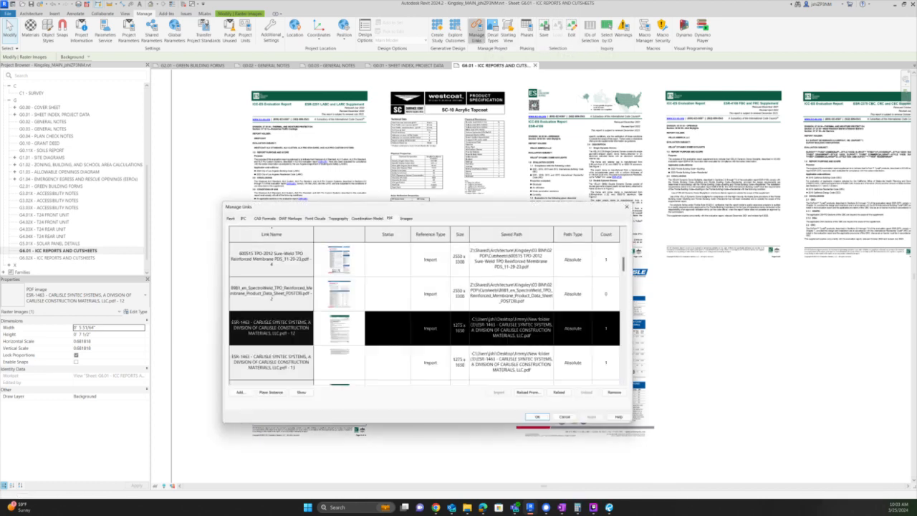
{"action": "left_click", "coordinate": [527, 392]}
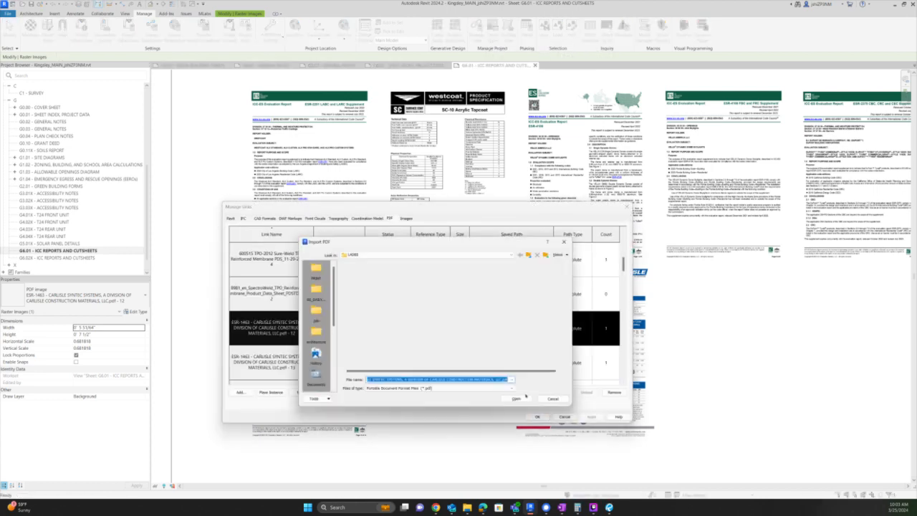
{"action": "left_click", "coordinate": [531, 254]}
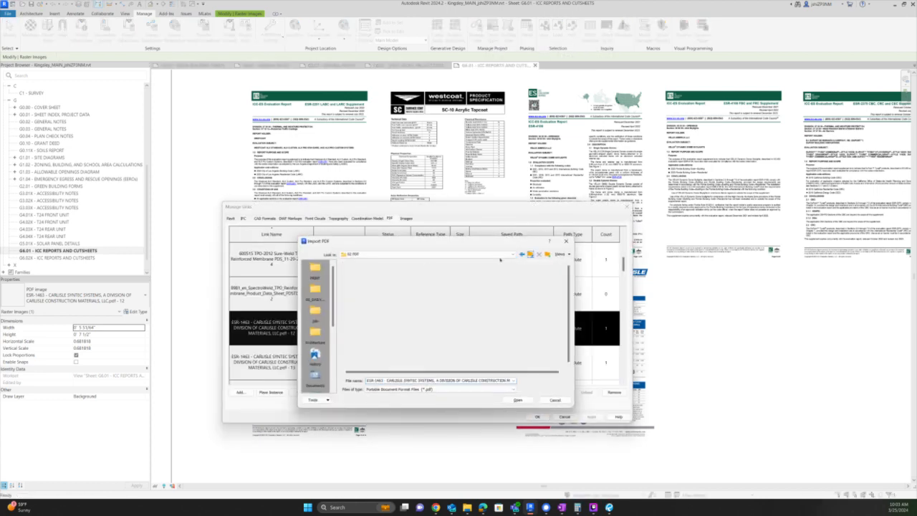
{"action": "double_click", "coordinate": [369, 271]}
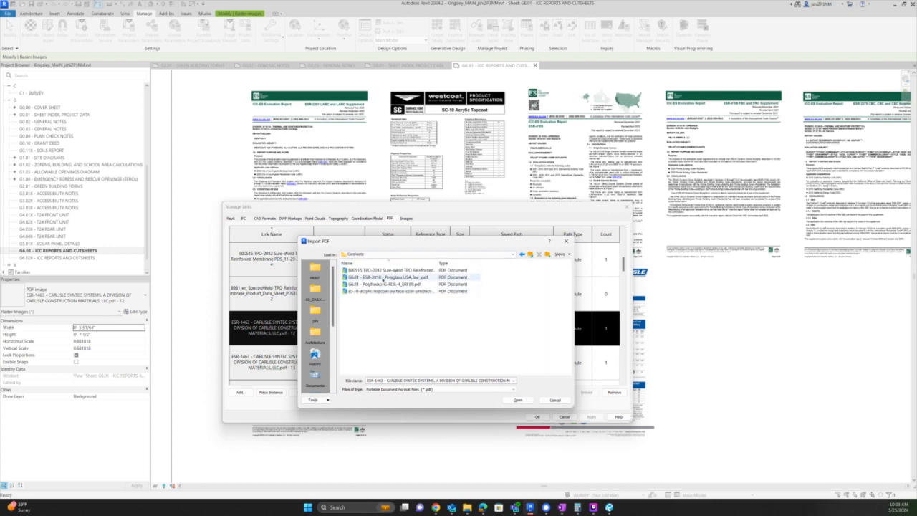
{"action": "left_click", "coordinate": [386, 278]}
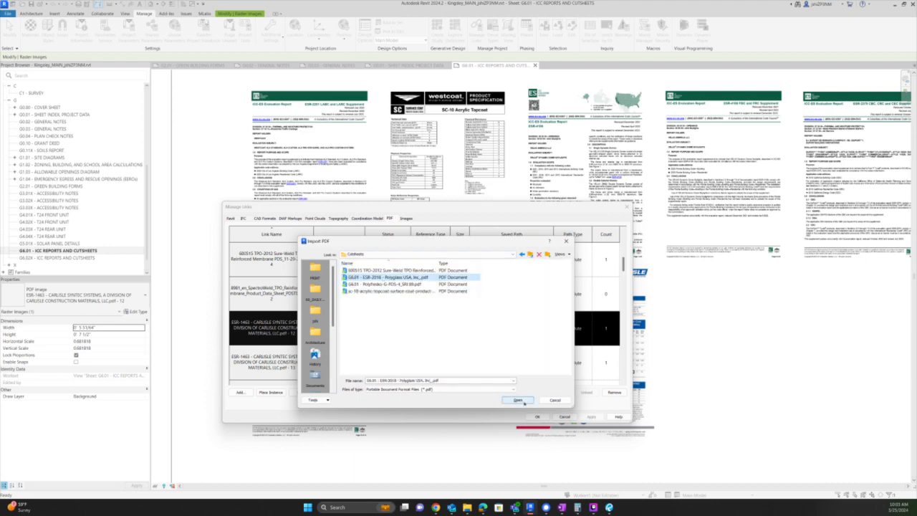
{"action": "left_click", "coordinate": [518, 399]}
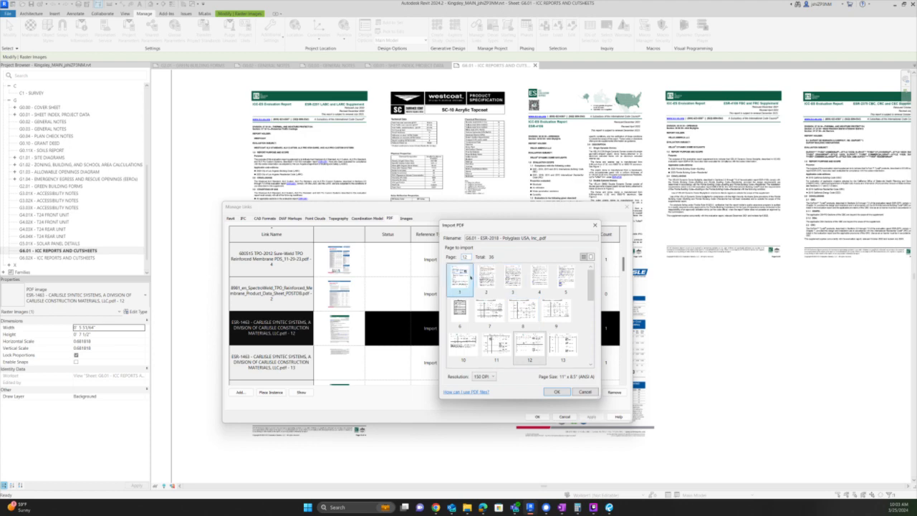
{"action": "left_click", "coordinate": [470, 278]}
{"action": "left_click", "coordinate": [556, 393]}
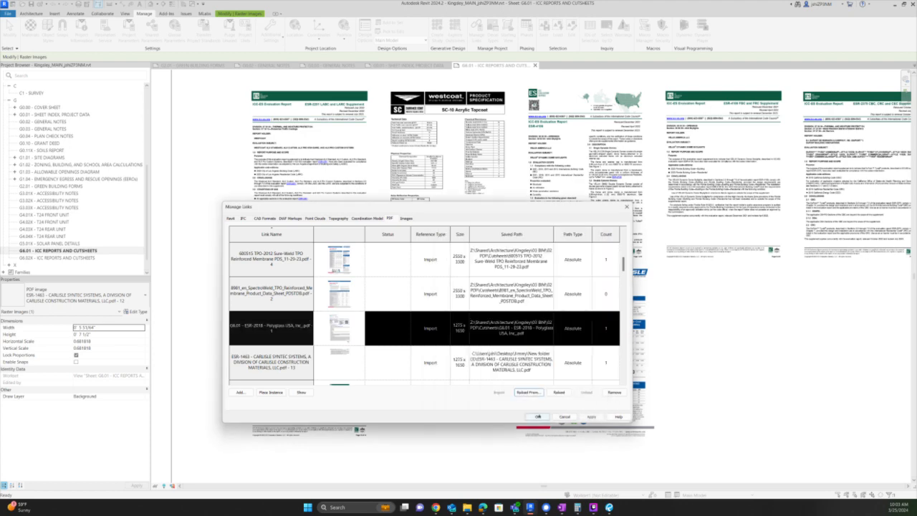
{"action": "left_click", "coordinate": [537, 416]}
- Reload the remaining Carlisle page from the Polyfresko G data sheet PDF
{"action": "left_click", "coordinate": [441, 341]}
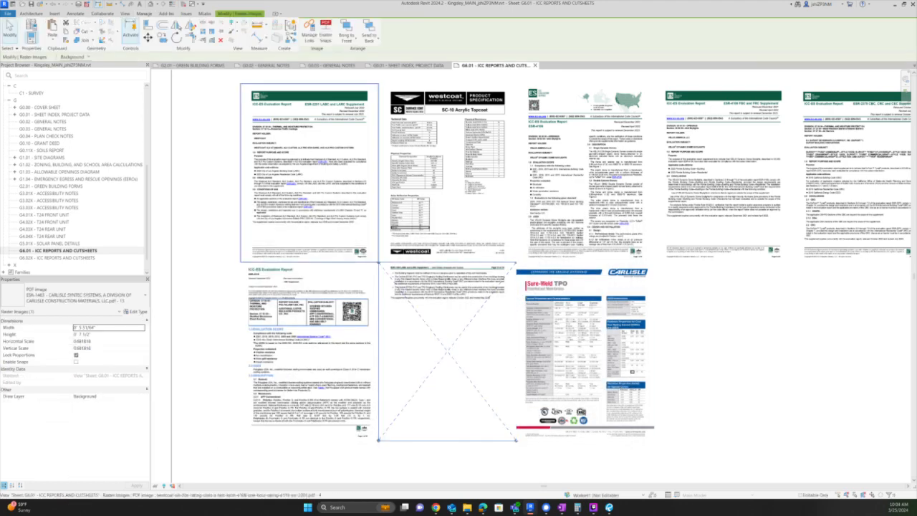
{"action": "left_click", "coordinate": [308, 32]}
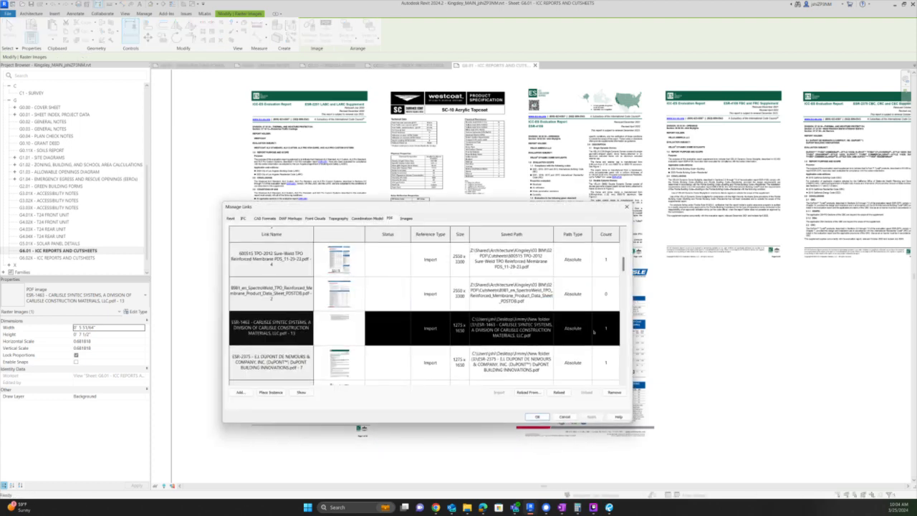
{"action": "left_click", "coordinate": [528, 392]}
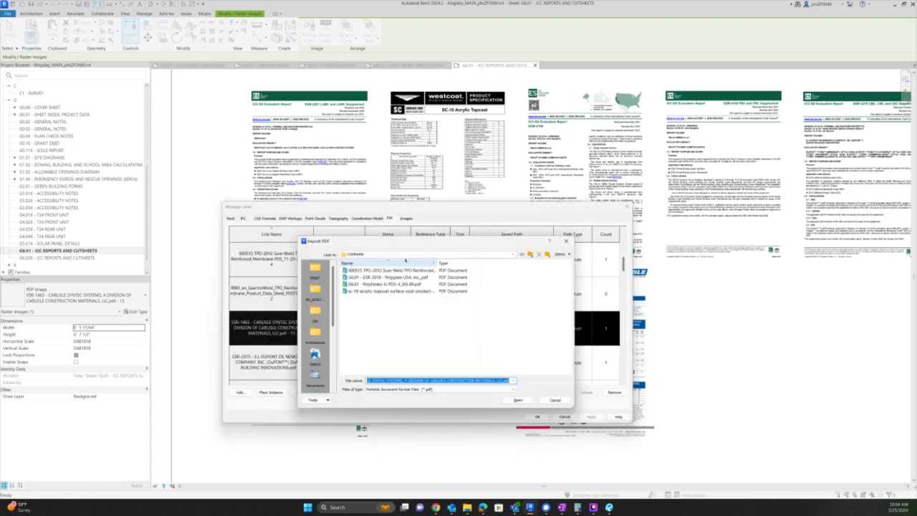
{"action": "left_click", "coordinate": [385, 283]}
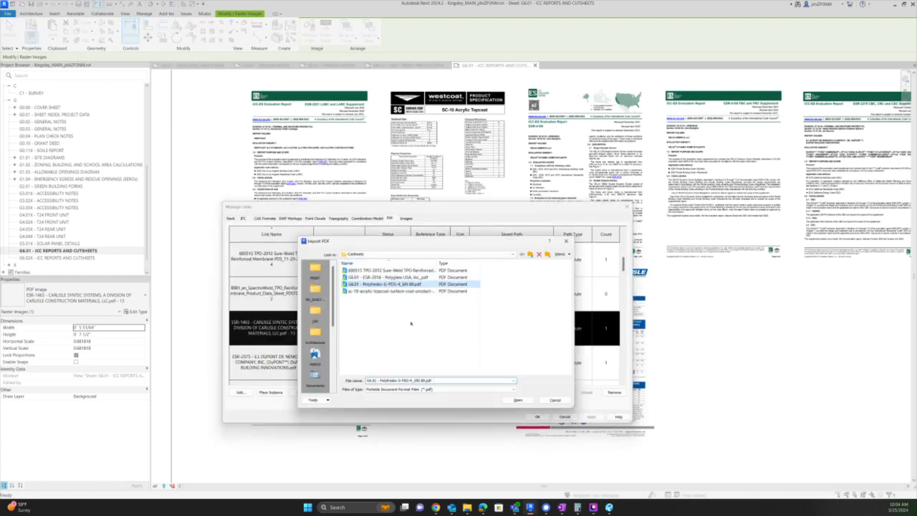
{"action": "key", "text": "Return"}
{"action": "left_click", "coordinate": [556, 391]}
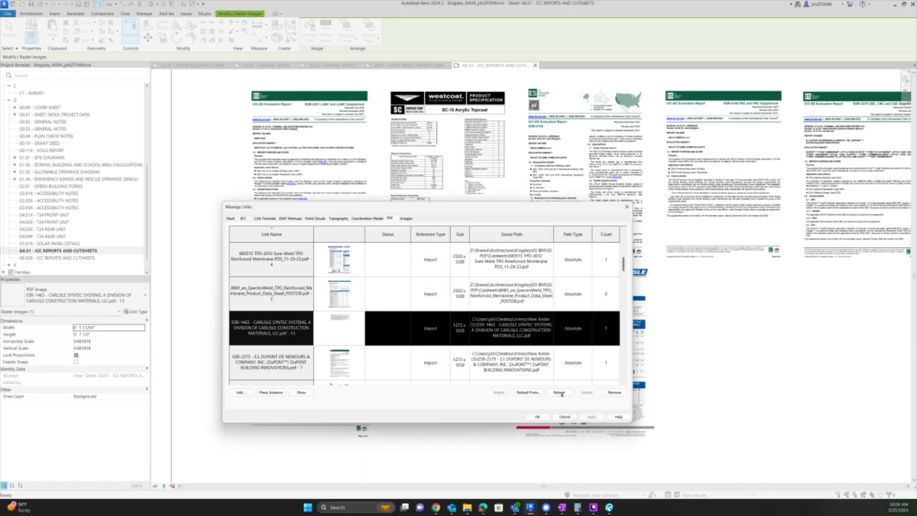
{"action": "left_click", "coordinate": [537, 417]}
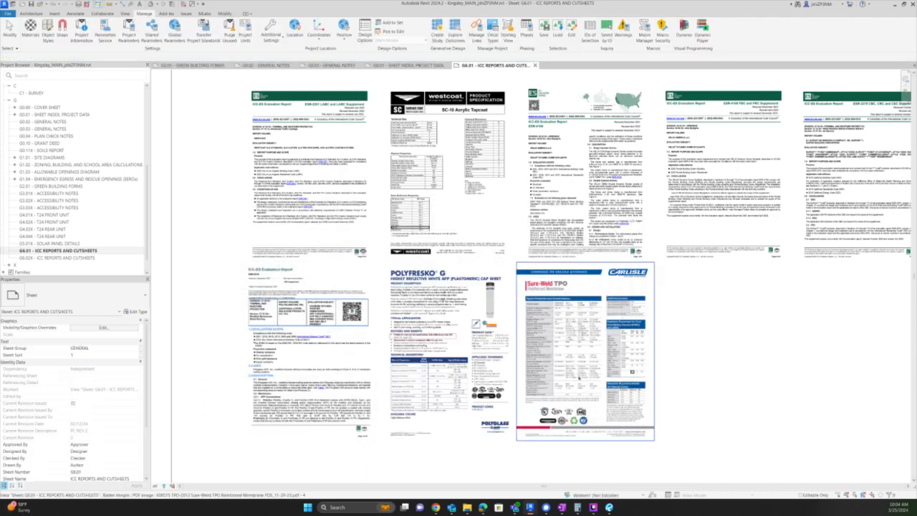
- Reload the Sure-Weld TPO image from G6.01 - Polyfresko-G-PDS-4_SRI 89.pdf, page 2 at 150 DPI
{"action": "left_click", "coordinate": [578, 378]}
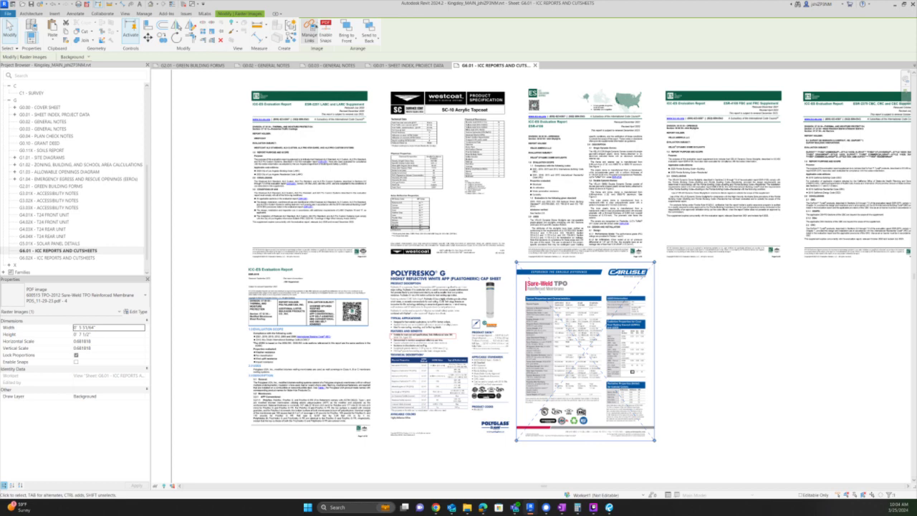
{"action": "left_click", "coordinate": [309, 30]}
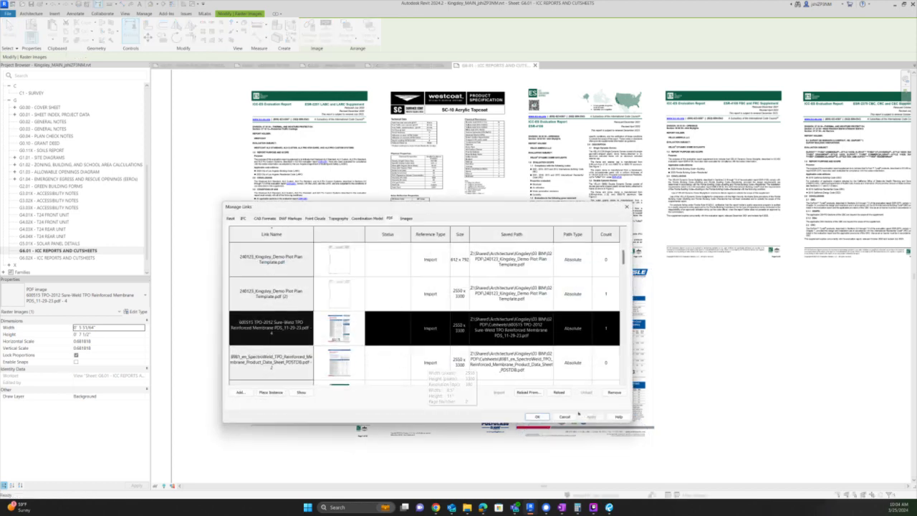
{"action": "left_click", "coordinate": [528, 392]}
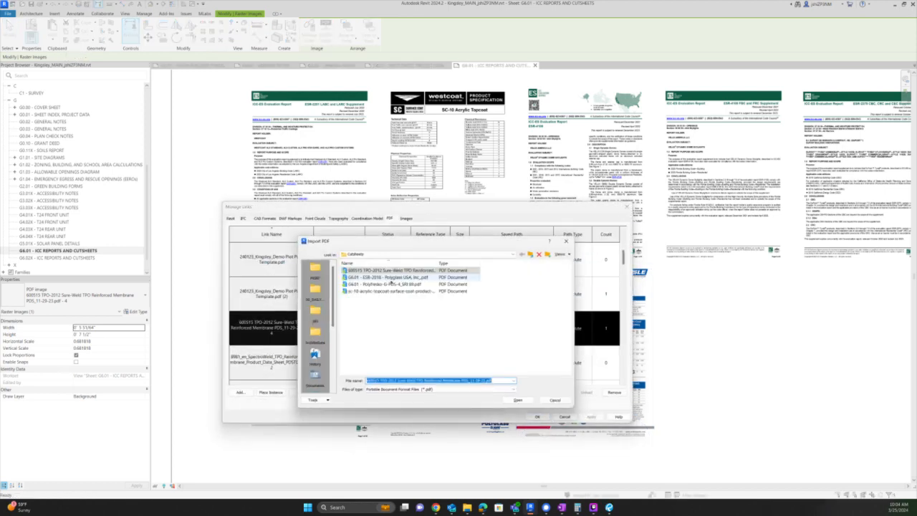
{"action": "left_click", "coordinate": [401, 283]}
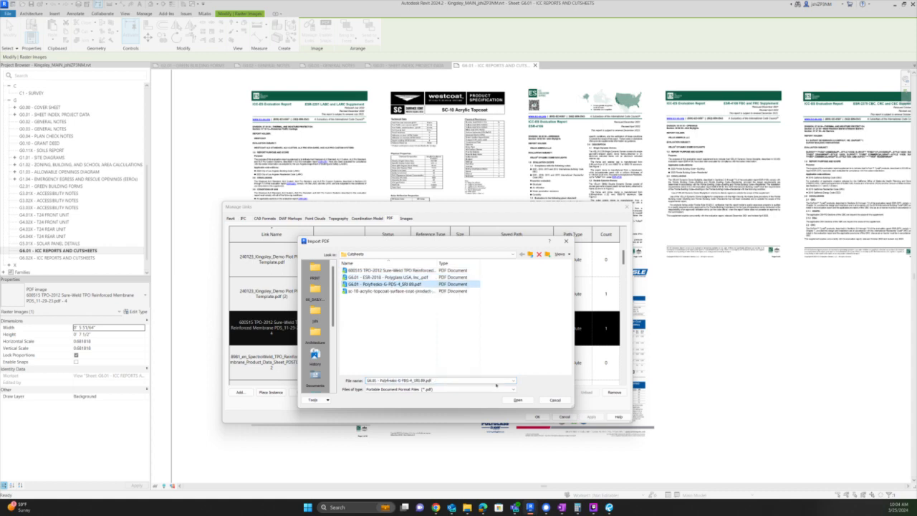
{"action": "left_click", "coordinate": [518, 400]}
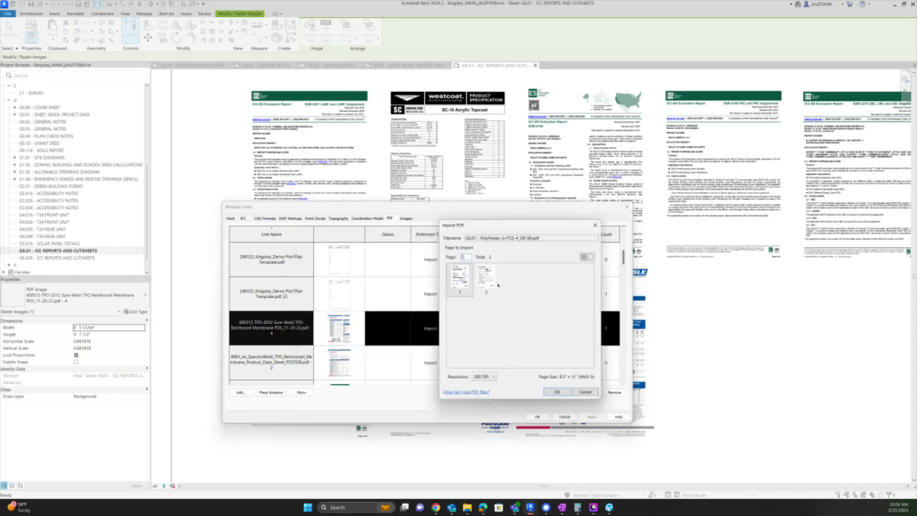
{"action": "left_click", "coordinate": [557, 391]}
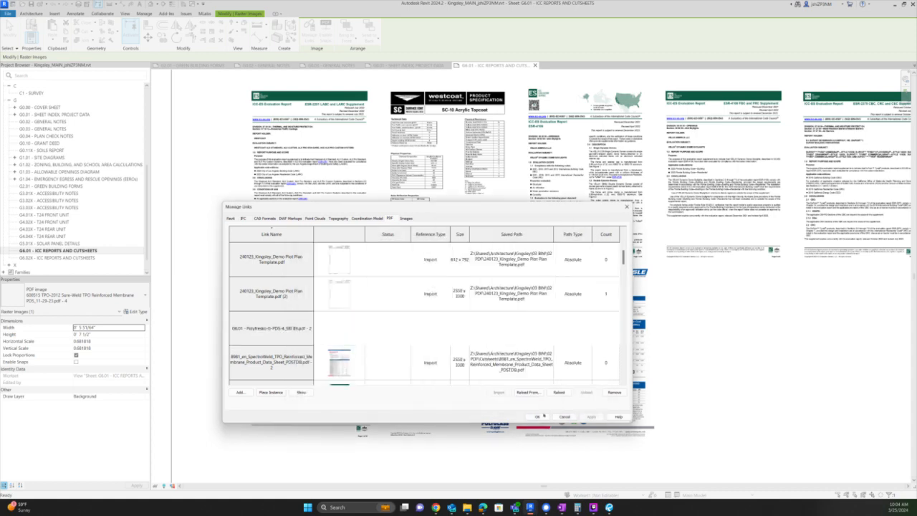
{"action": "left_click", "coordinate": [528, 392]}
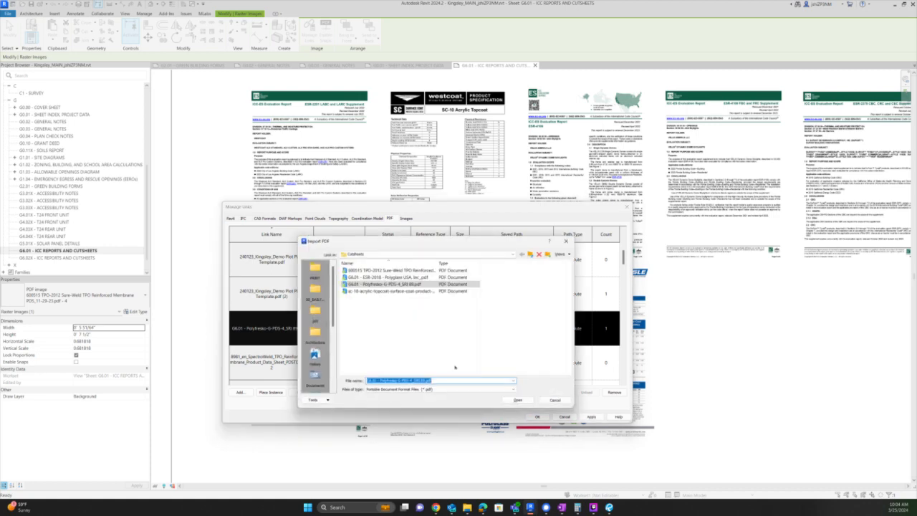
{"action": "left_click", "coordinate": [518, 400]}
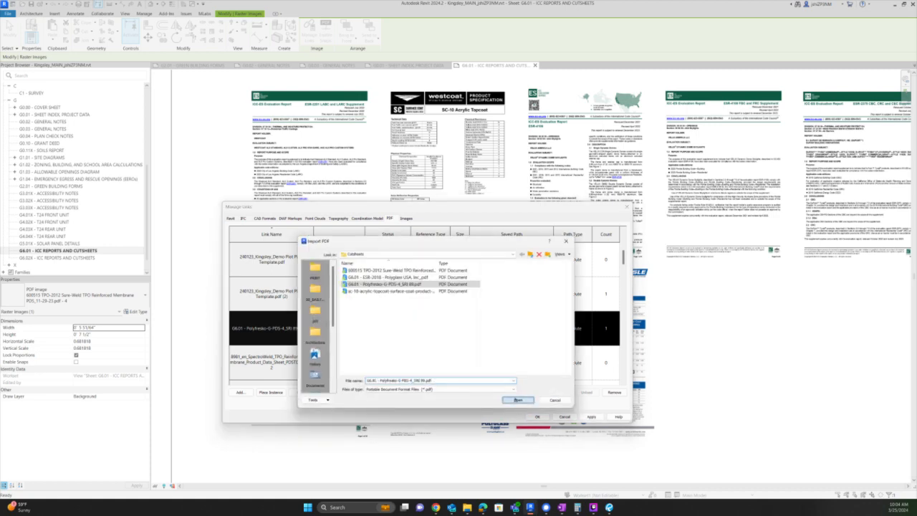
{"action": "left_click", "coordinate": [487, 377]}
{"action": "left_click", "coordinate": [487, 392]}
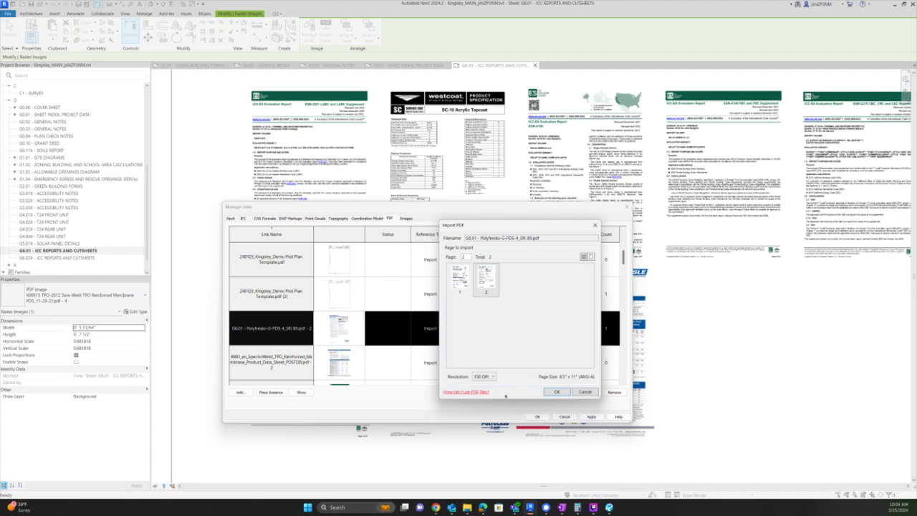
{"action": "left_click", "coordinate": [556, 392]}
{"action": "left_click", "coordinate": [537, 416]}
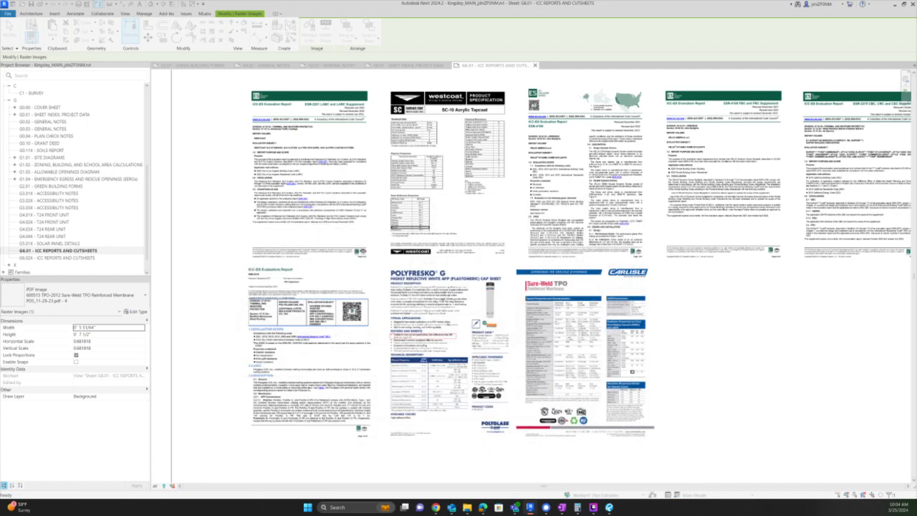
- Draw a revision cloud from above the ICC report to past the Polyfresko pages
{"action": "scroll", "coordinate": [465, 305], "scroll_direction": "up", "scroll_amount": 3}
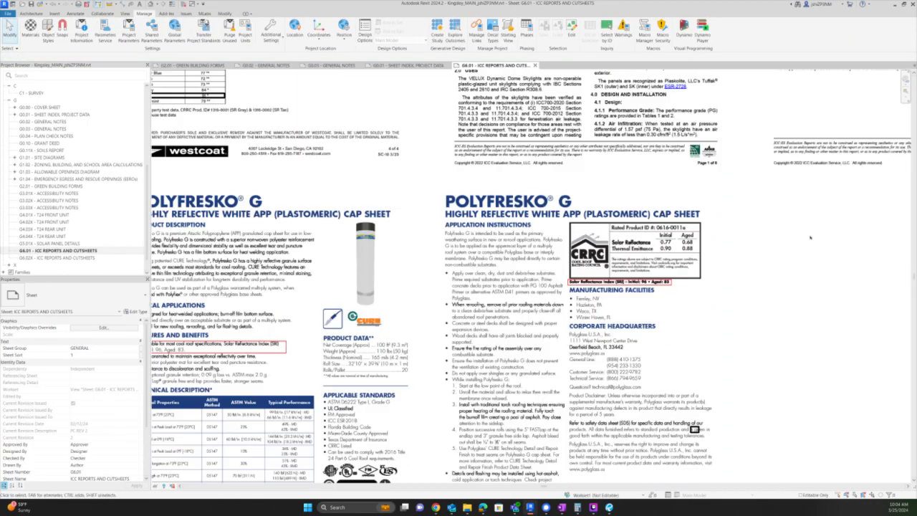
{"action": "scroll", "coordinate": [464, 305], "scroll_direction": "up", "scroll_amount": 2}
{"action": "scroll", "coordinate": [494, 301], "scroll_direction": "down", "scroll_amount": 4}
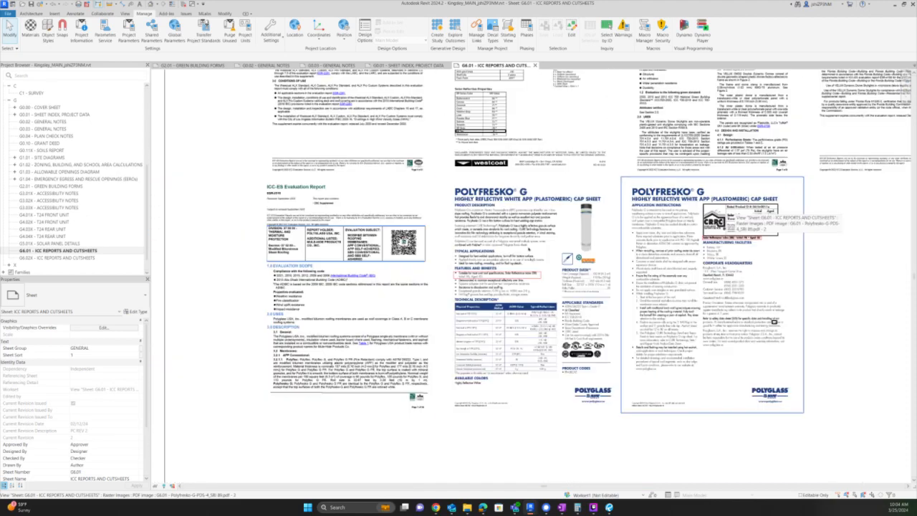
{"action": "scroll", "coordinate": [502, 300], "scroll_direction": "up", "scroll_amount": 2}
{"action": "scroll", "coordinate": [502, 299], "scroll_direction": "down", "scroll_amount": 3}
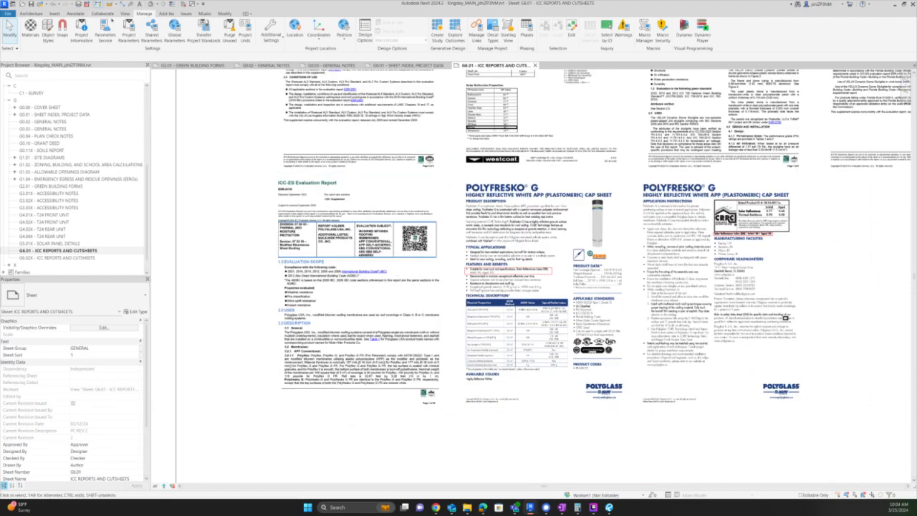
{"action": "left_click", "coordinate": [75, 14]}
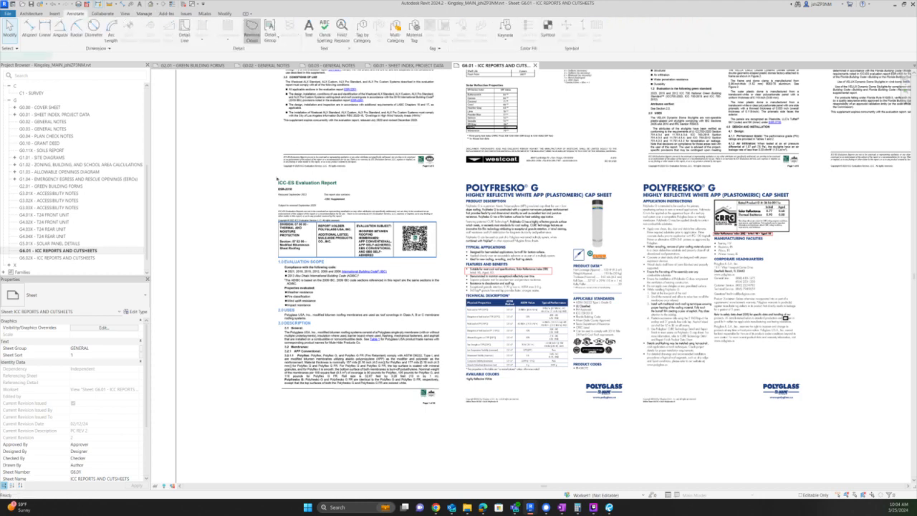
{"action": "left_click", "coordinate": [252, 29]}
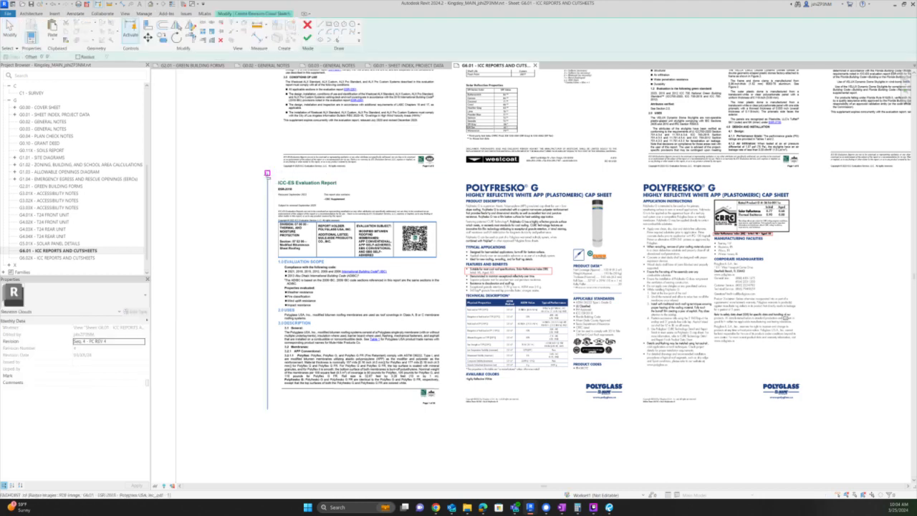
{"action": "left_click", "coordinate": [268, 173]}
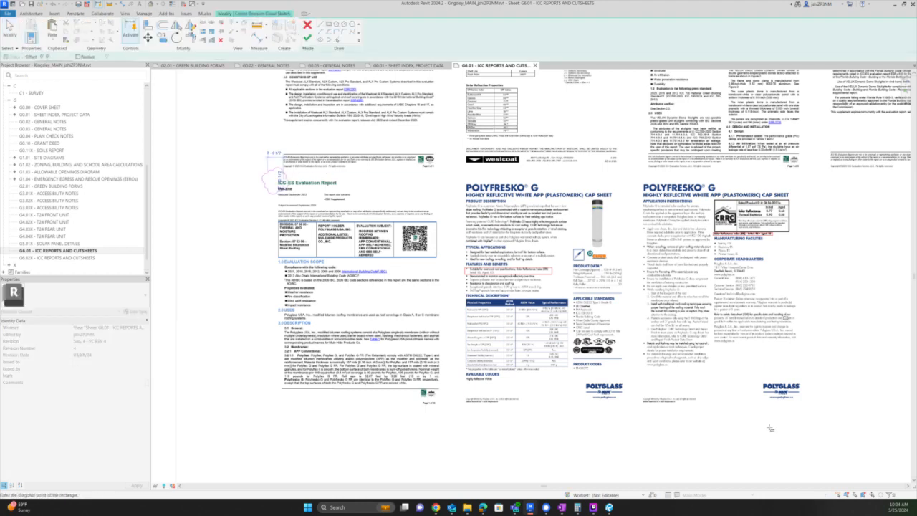
{"action": "left_click", "coordinate": [814, 408]}
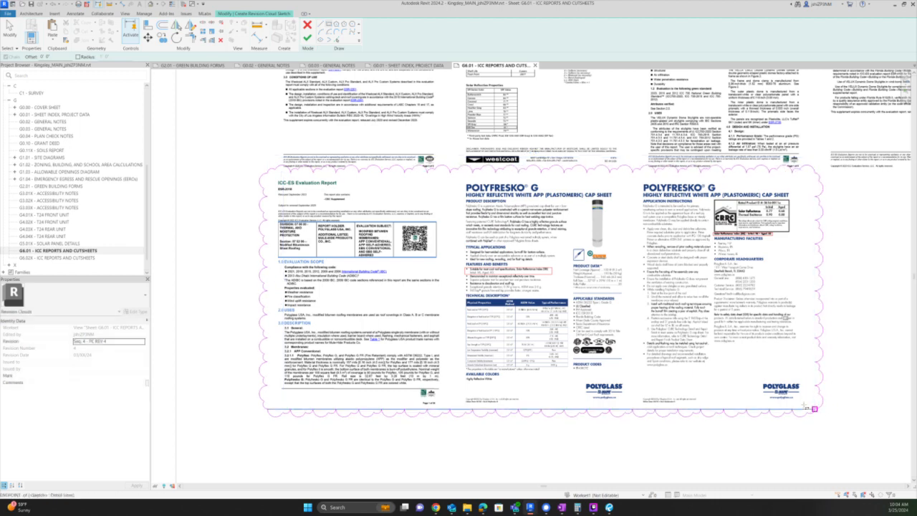
{"action": "left_click", "coordinate": [303, 29]}
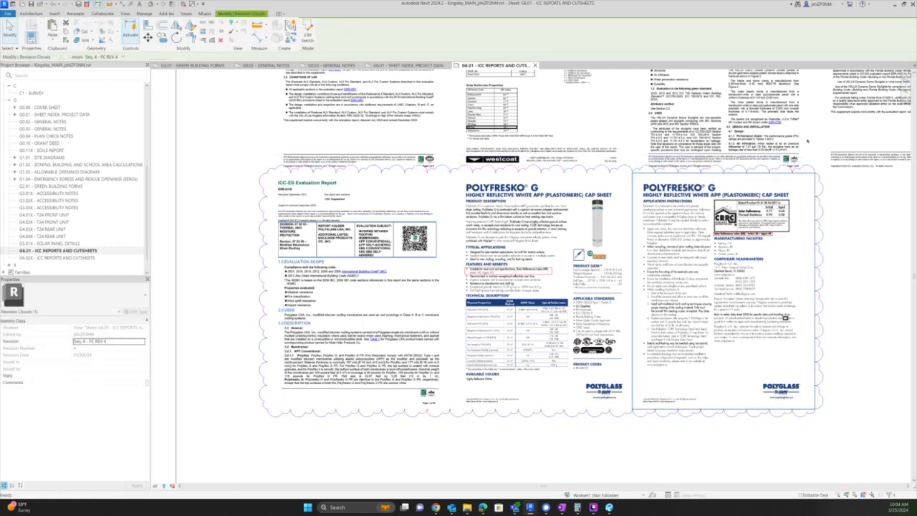
{"action": "key", "text": "Escape"}
{"action": "key", "text": "Escape"}
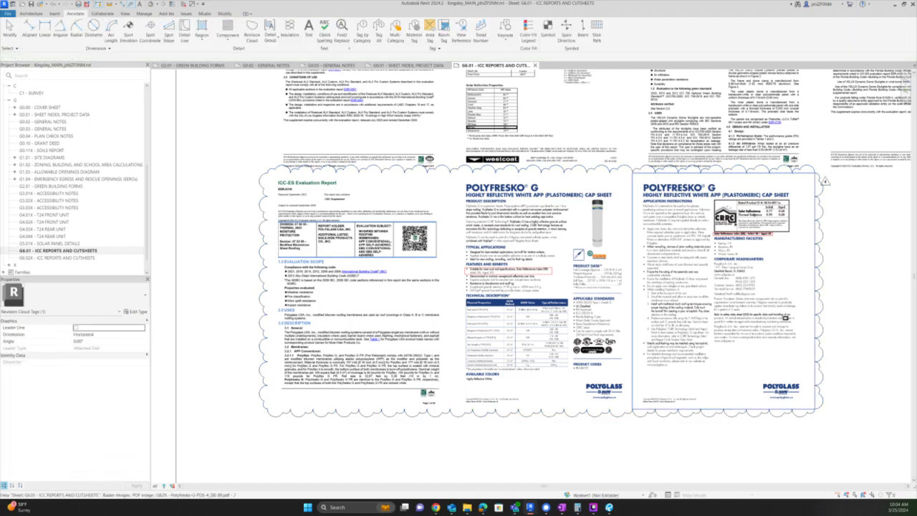
- Review the ICC report page, then switch to sheet G2.01 Green Building Forms
{"action": "scroll", "coordinate": [751, 213], "scroll_direction": "up", "scroll_amount": 2}
{"action": "middle_click_drag", "start_coordinate": [449, 334], "coordinate": [641, 319]}
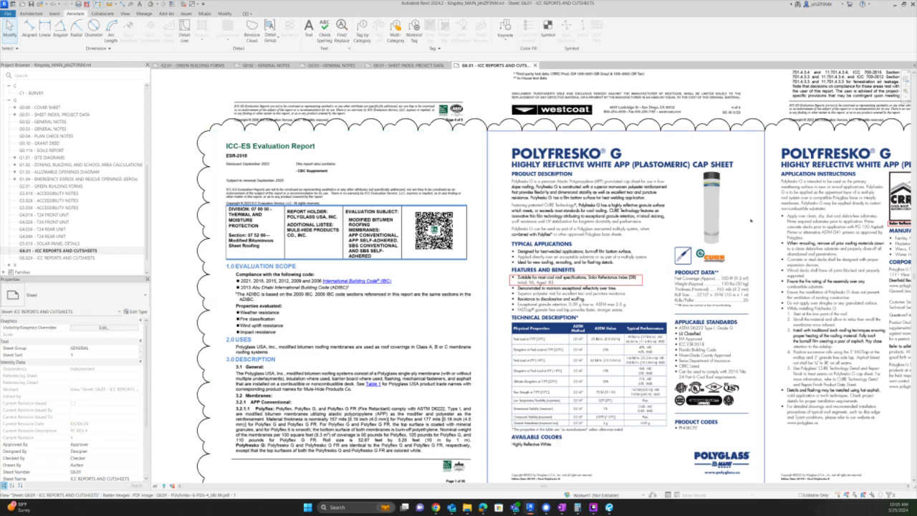
{"action": "scroll", "coordinate": [706, 263], "scroll_direction": "up", "scroll_amount": 2}
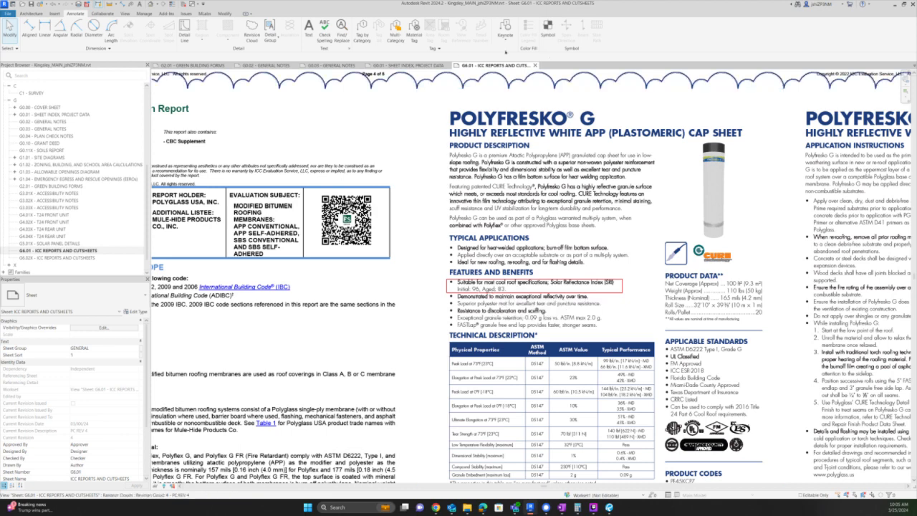
{"action": "left_click", "coordinate": [190, 65]}
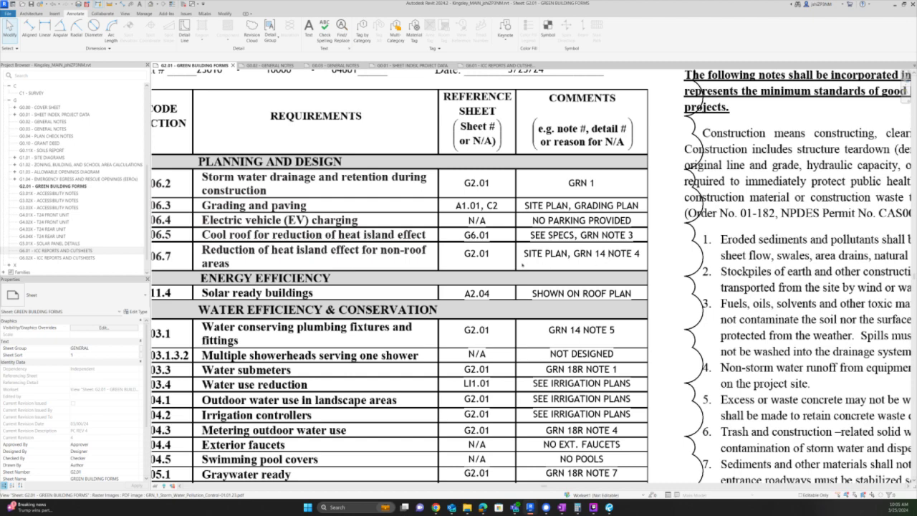
{"action": "scroll", "coordinate": [469, 266], "scroll_direction": "down", "scroll_amount": 3}
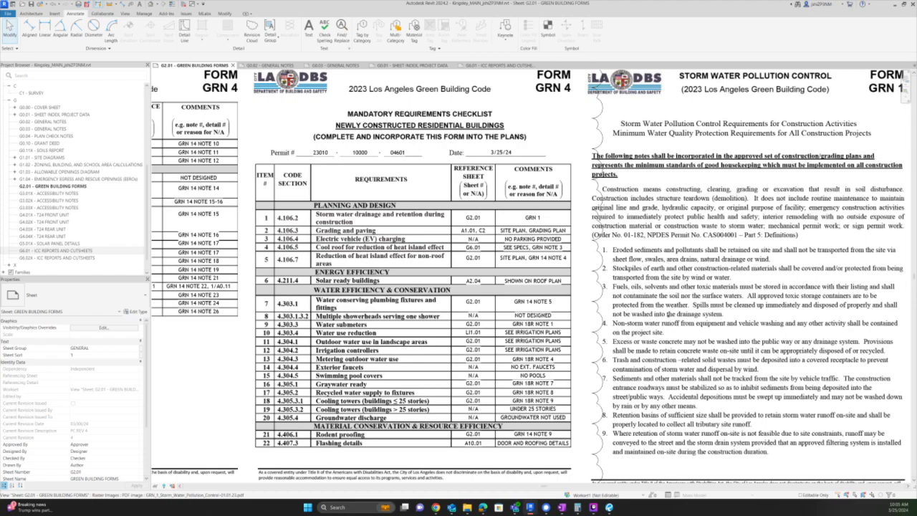
{"action": "middle_click_drag", "start_coordinate": [670, 329], "coordinate": [609, 215]}
{"action": "scroll", "coordinate": [609, 215], "scroll_direction": "down", "scroll_amount": 3}
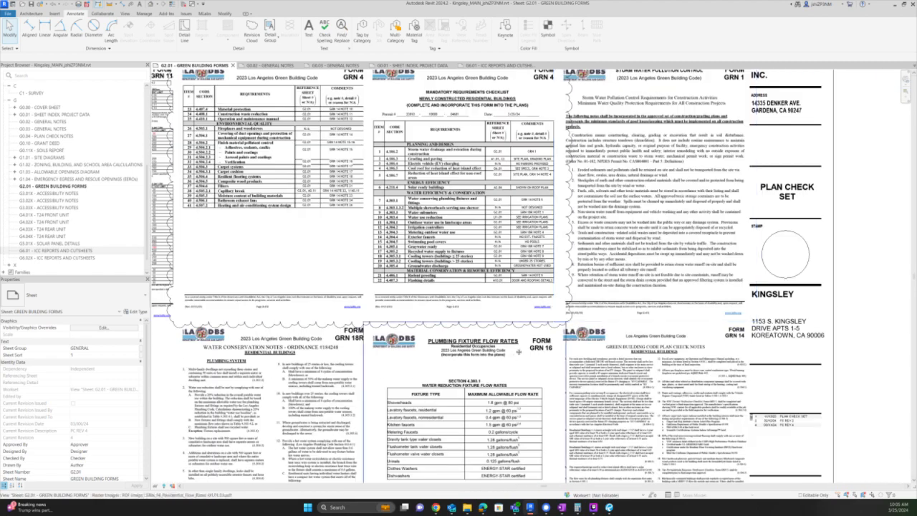
{"action": "middle_click_drag", "start_coordinate": [557, 362], "coordinate": [543, 223]}
{"action": "scroll", "coordinate": [543, 223], "scroll_direction": "up", "scroll_amount": 5}
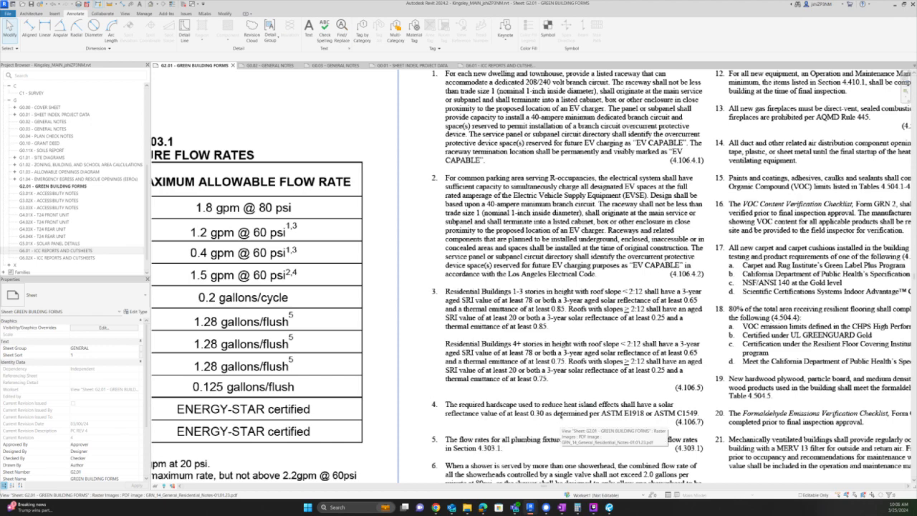
{"action": "scroll", "coordinate": [558, 415], "scroll_direction": "down", "scroll_amount": 3}
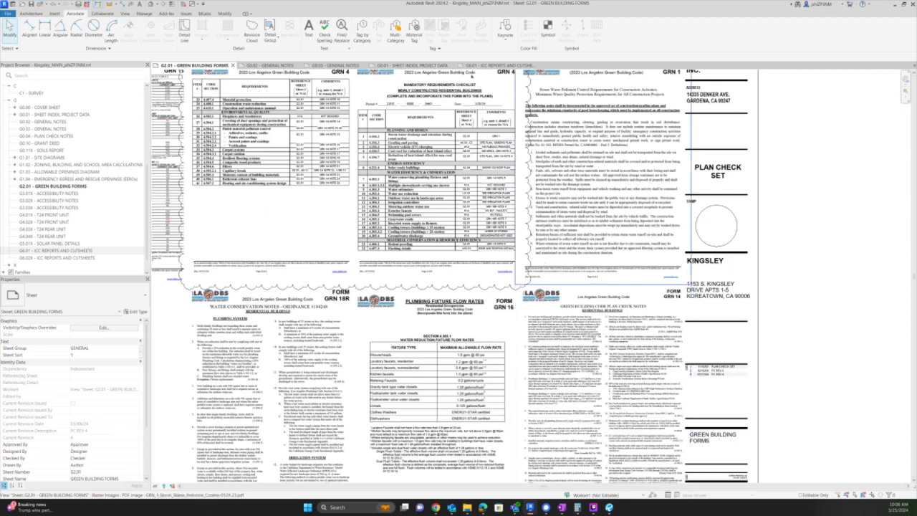
{"action": "scroll", "coordinate": [514, 222], "scroll_direction": "up", "scroll_amount": 5}
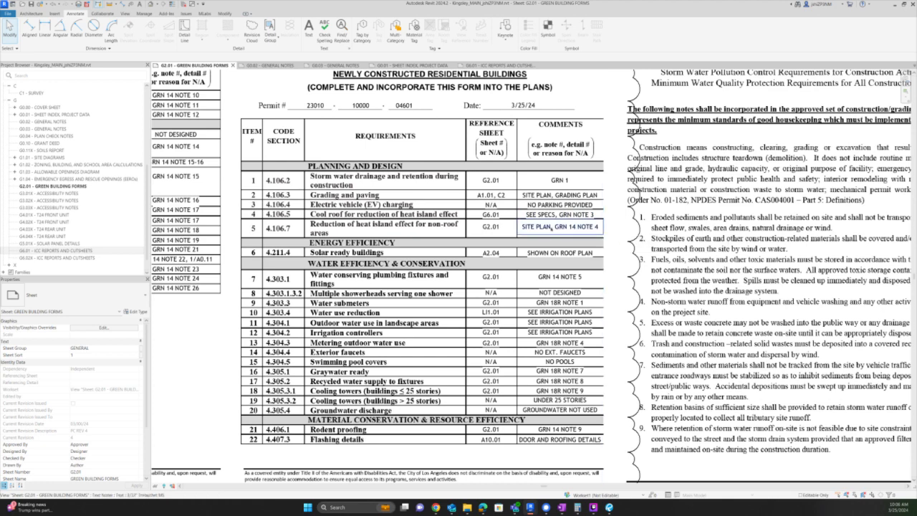
- Delete 'SITE PLAN,' from the item 5 comment so only GRN 14 NOTE 4 remains, then switch to File Explorer
{"action": "double_click", "coordinate": [550, 226]}
{"action": "left_click_drag", "start_coordinate": [555, 227], "coordinate": [518, 226]}
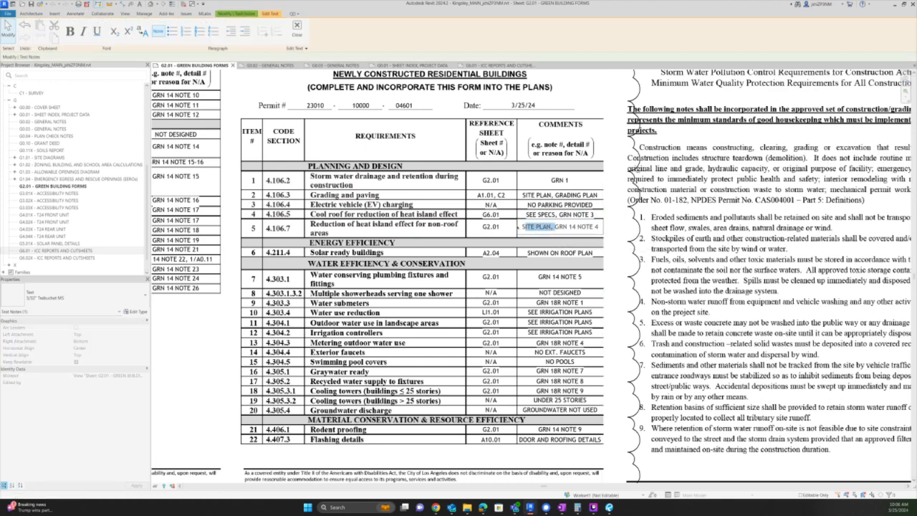
{"action": "key", "text": "Delete"}
{"action": "left_click", "coordinate": [615, 229]}
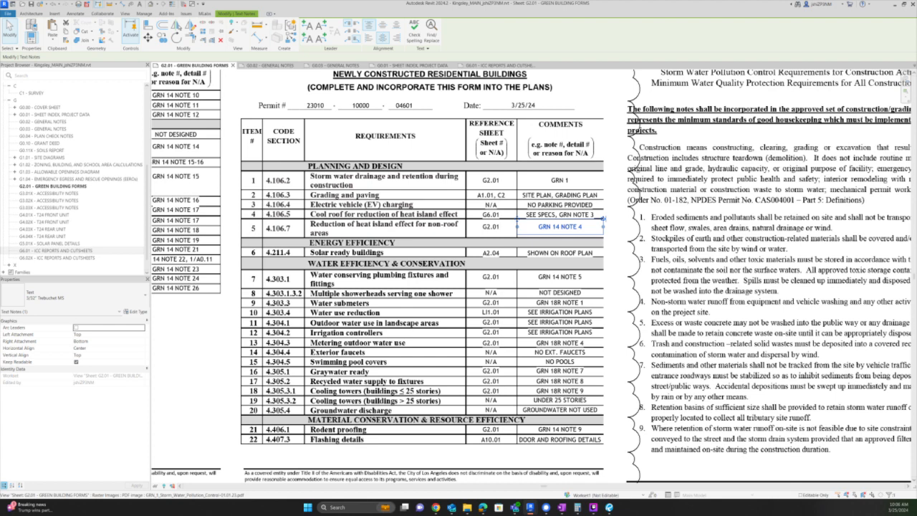
{"action": "left_click", "coordinate": [467, 507]}
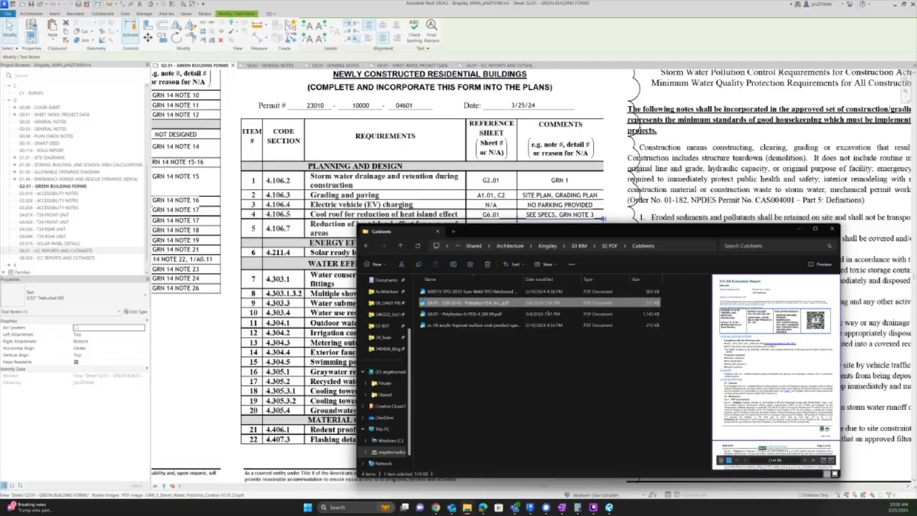
- Browse Architecture > Browsing > 02 Correspondence > 12_Landscaping > 240226_Browning Landscape and preview 240226_Browning_Landscape Plans.pdf
{"action": "left_click", "coordinate": [509, 245]}
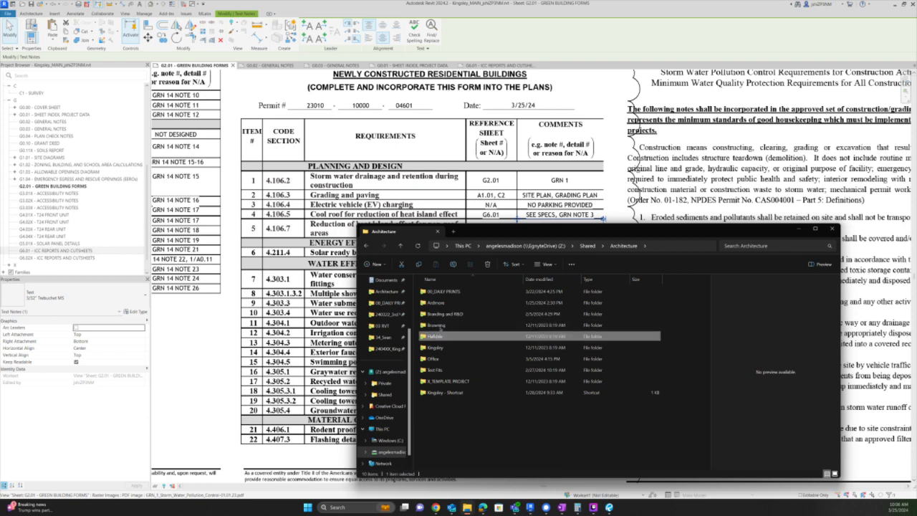
{"action": "double_click", "coordinate": [440, 326]}
{"action": "double_click", "coordinate": [441, 302]}
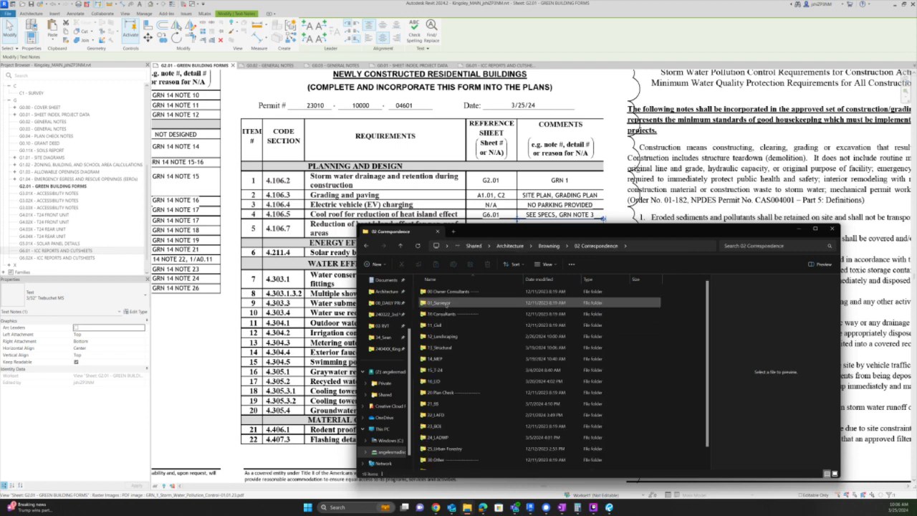
{"action": "left_click", "coordinate": [439, 303]}
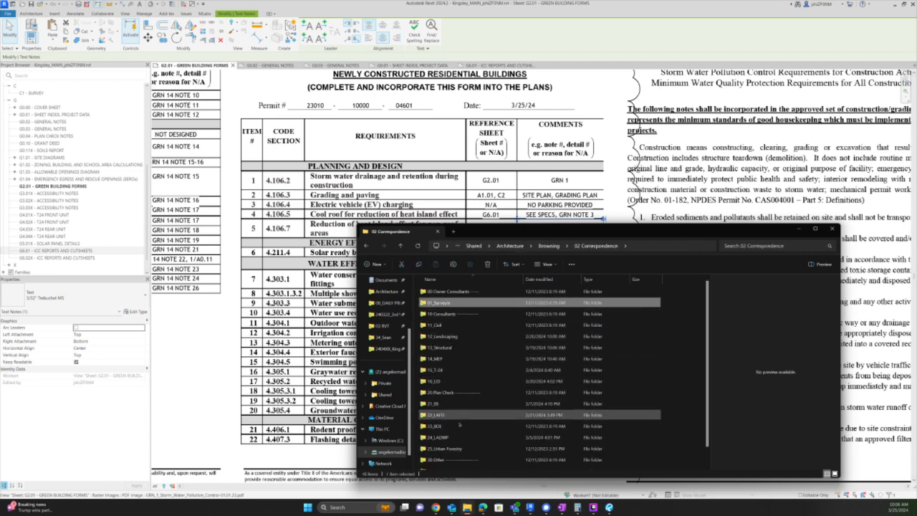
{"action": "scroll", "coordinate": [444, 376], "scroll_direction": "down", "scroll_amount": 1}
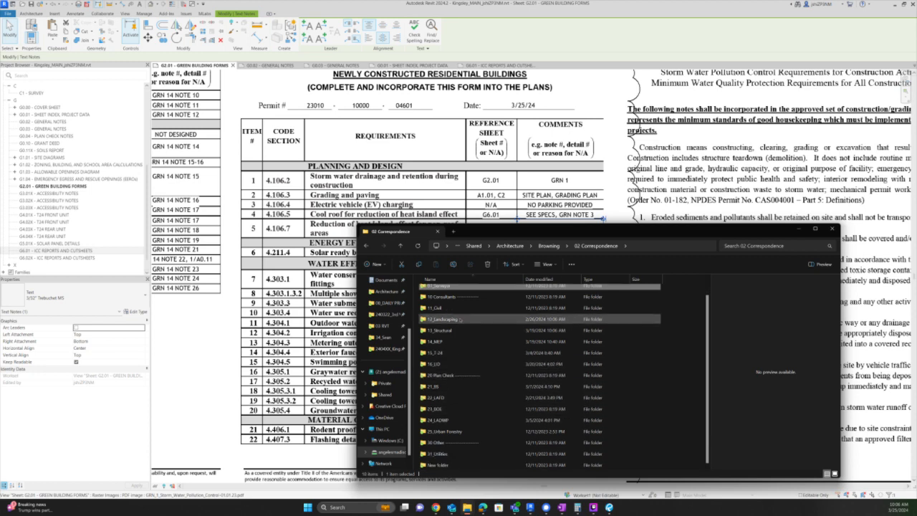
{"action": "double_click", "coordinate": [458, 319]}
{"action": "double_click", "coordinate": [444, 290]}
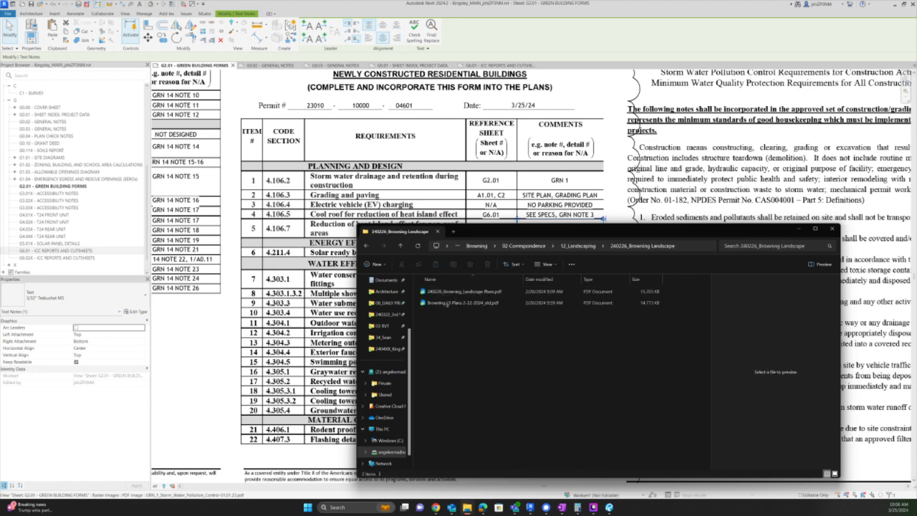
{"action": "left_click", "coordinate": [459, 303]}
{"action": "left_click", "coordinate": [458, 292]}
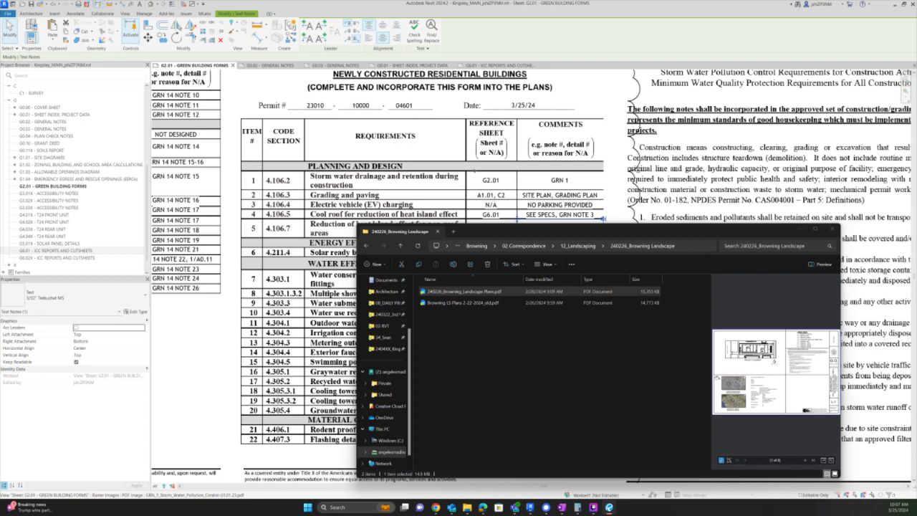
- Back in Revit, pan across the G0.02 General Notes sheet, then return to G2.01 Green Building Forms
{"action": "left_click", "coordinate": [475, 169]}
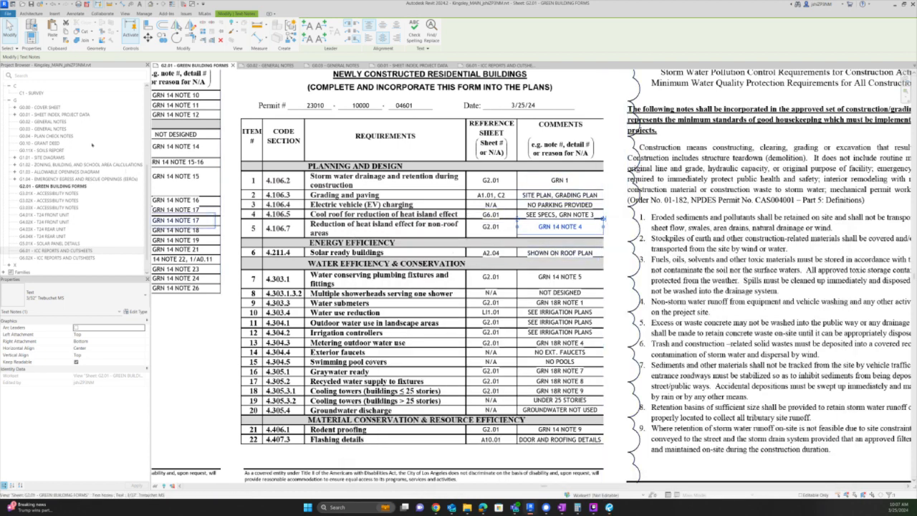
{"action": "left_click", "coordinate": [270, 66]}
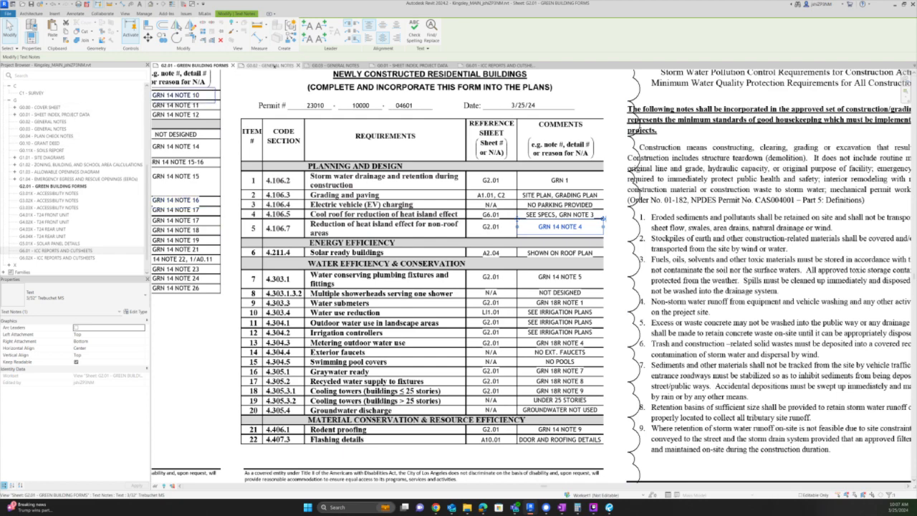
{"action": "middle_click_drag", "start_coordinate": [354, 217], "coordinate": [427, 306]}
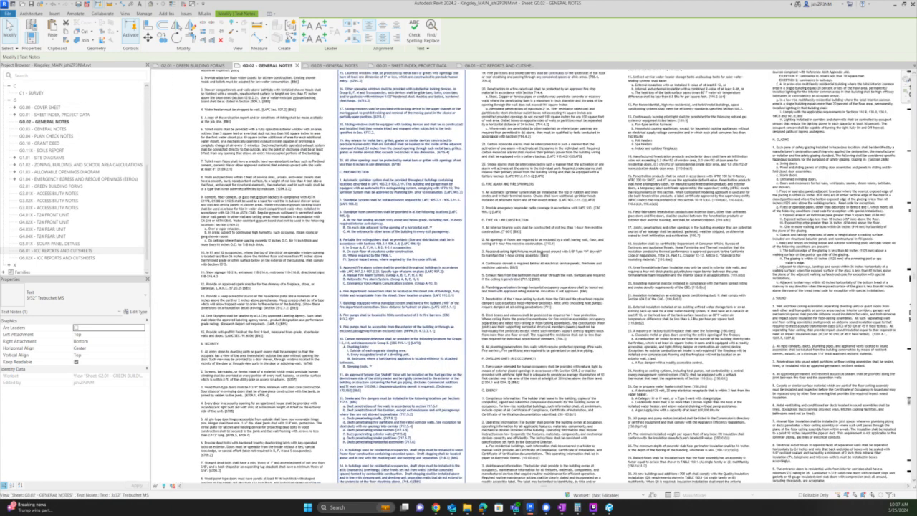
{"action": "middle_click_drag", "start_coordinate": [561, 260], "coordinate": [539, 343]}
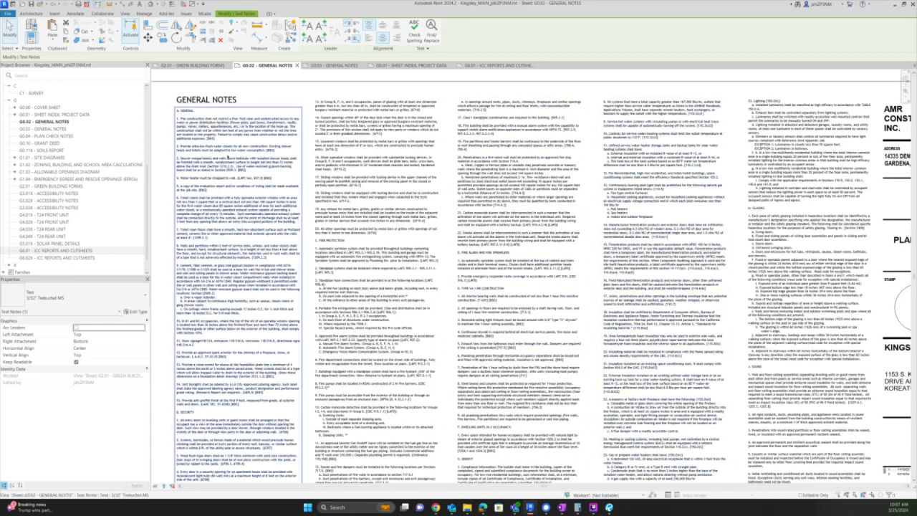
{"action": "middle_click_drag", "start_coordinate": [774, 262], "coordinate": [653, 134]}
{"action": "middle_click_drag", "start_coordinate": [533, 466], "coordinate": [719, 296]}
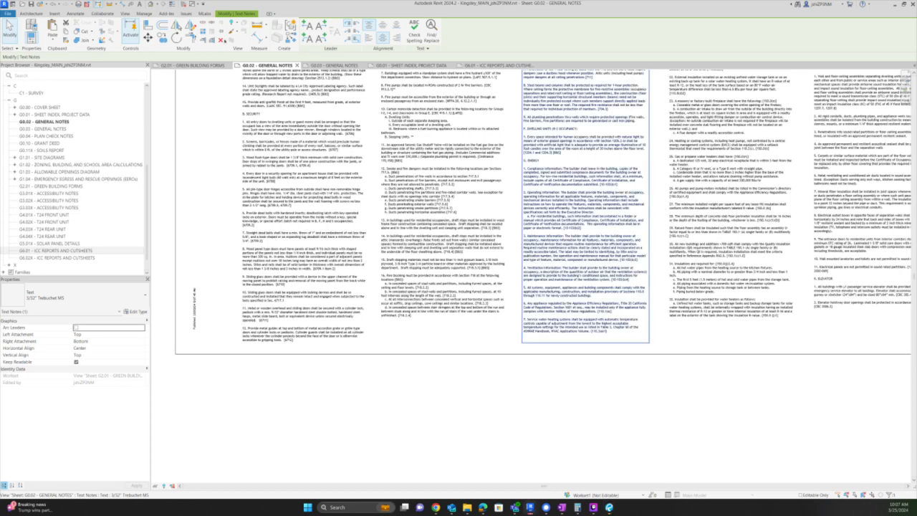
{"action": "left_click", "coordinate": [192, 65]}
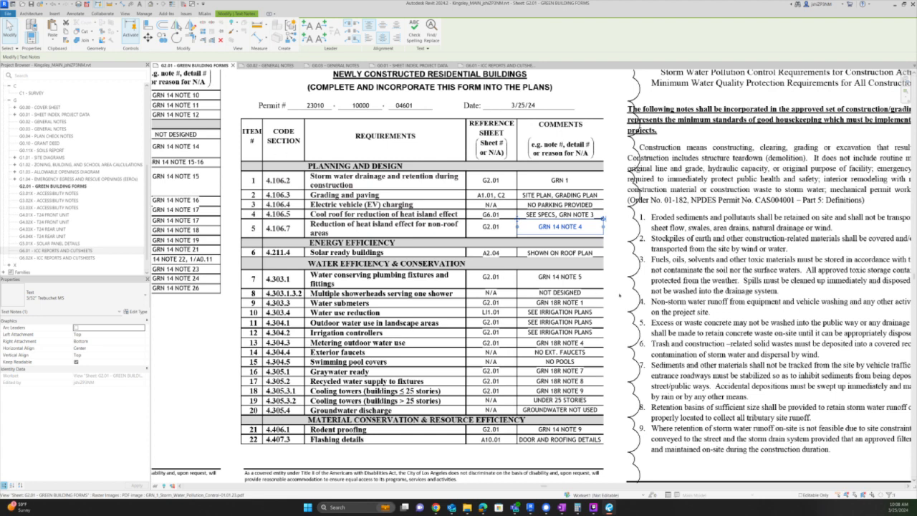
{"action": "scroll", "coordinate": [622, 257], "scroll_direction": "down", "scroll_amount": 4}
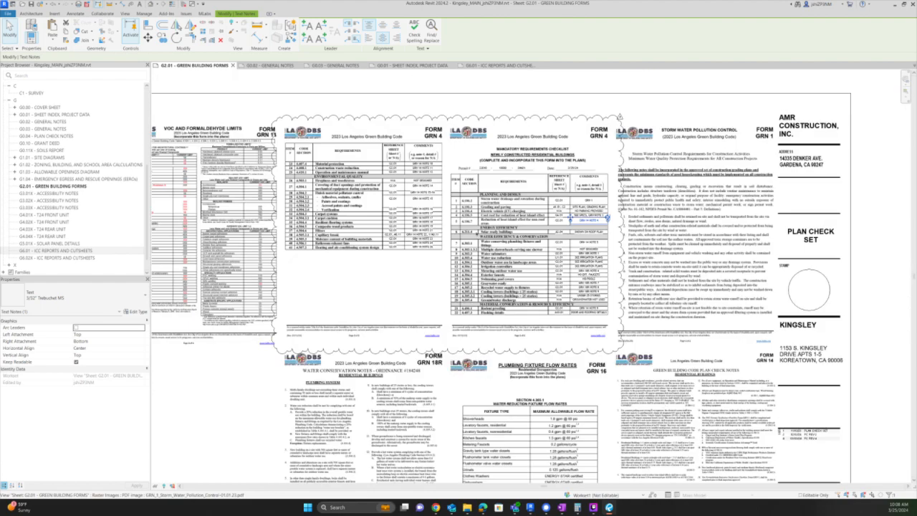
{"action": "scroll", "coordinate": [487, 232], "scroll_direction": "up", "scroll_amount": 4}
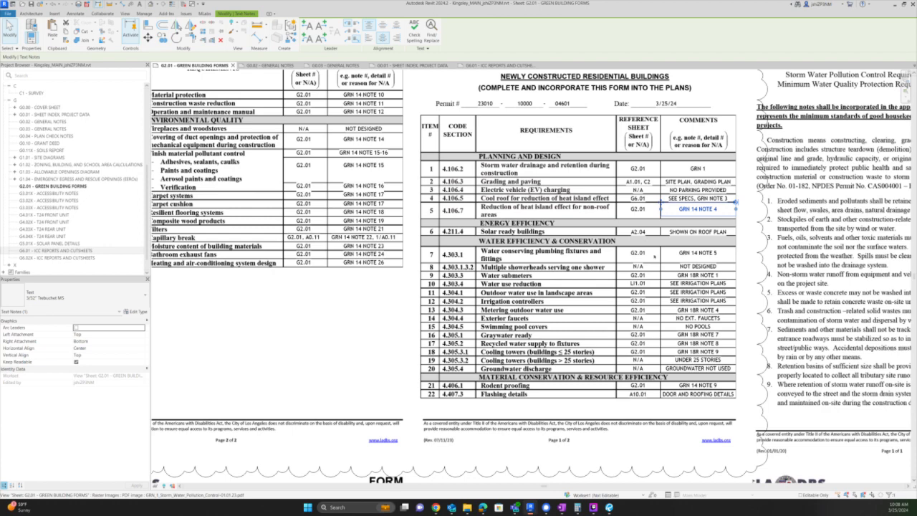
{"action": "scroll", "coordinate": [699, 292], "scroll_direction": "up", "scroll_amount": 2}
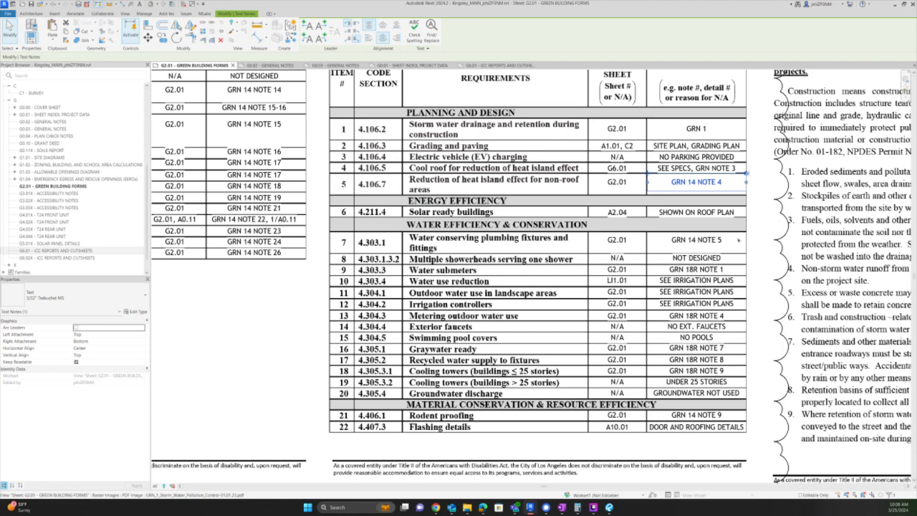
{"action": "scroll", "coordinate": [745, 179], "scroll_direction": "down", "scroll_amount": 4}
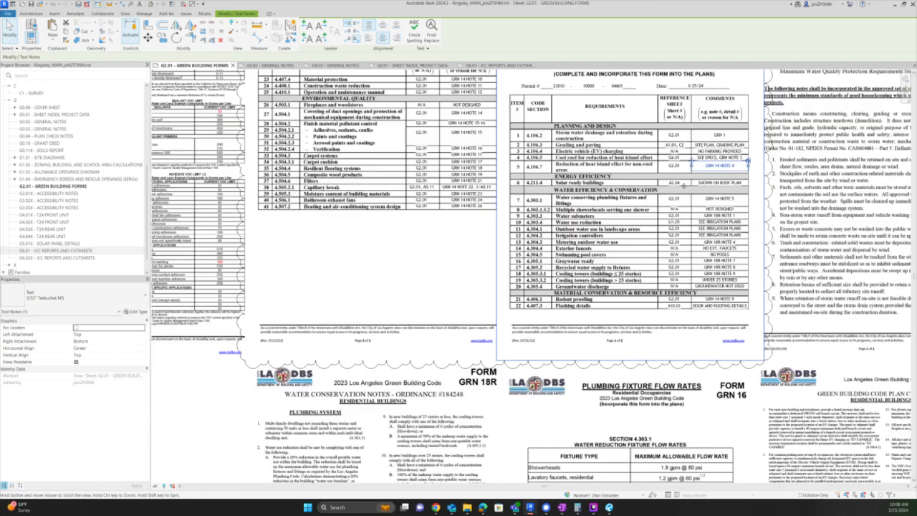
{"action": "middle_click_drag", "start_coordinate": [684, 185], "coordinate": [764, 69]}
{"action": "middle_click_drag", "start_coordinate": [844, 82], "coordinate": [741, 204]}
{"action": "scroll", "coordinate": [742, 203], "scroll_direction": "up", "scroll_amount": 4}
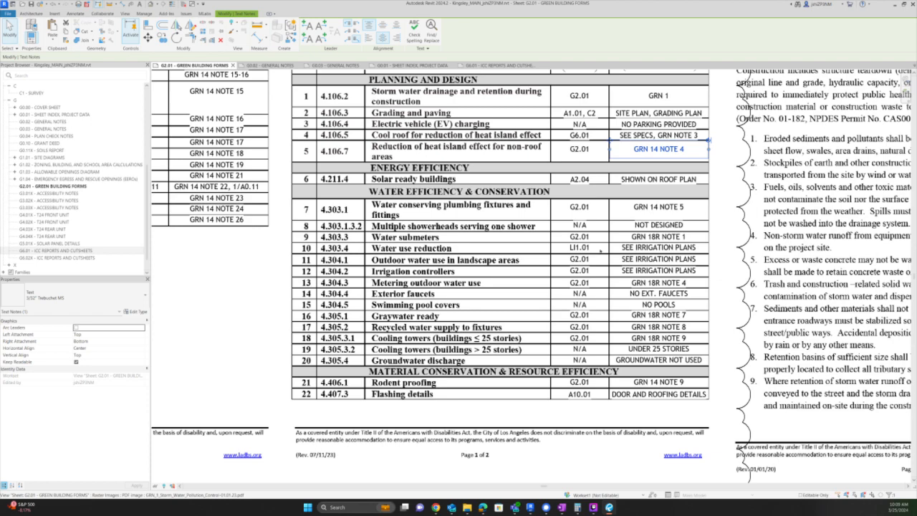
- Make the water submeters reference read L-5, G2.01 and widen the note to one line
{"action": "left_click", "coordinate": [580, 247]}
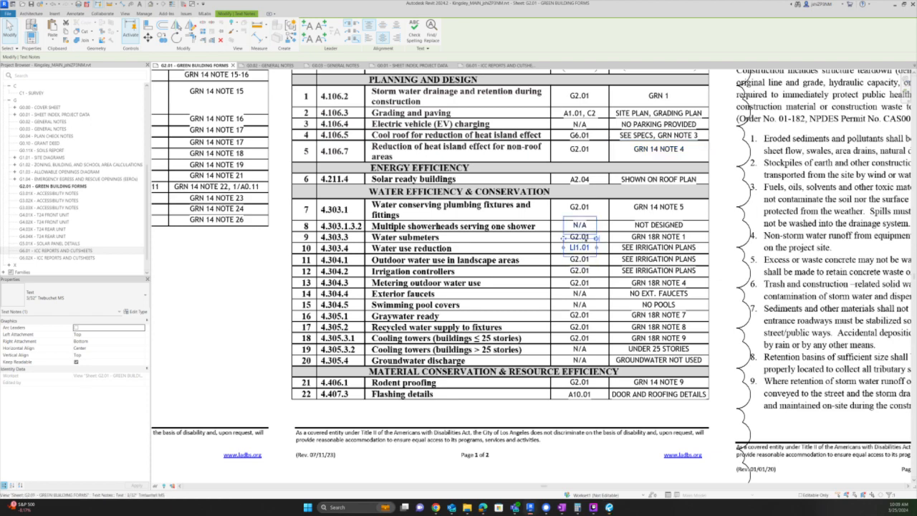
{"action": "scroll", "coordinate": [586, 238], "scroll_direction": "up", "scroll_amount": 2}
{"action": "scroll", "coordinate": [573, 240], "scroll_direction": "up", "scroll_amount": 1}
{"action": "double_click", "coordinate": [571, 235]}
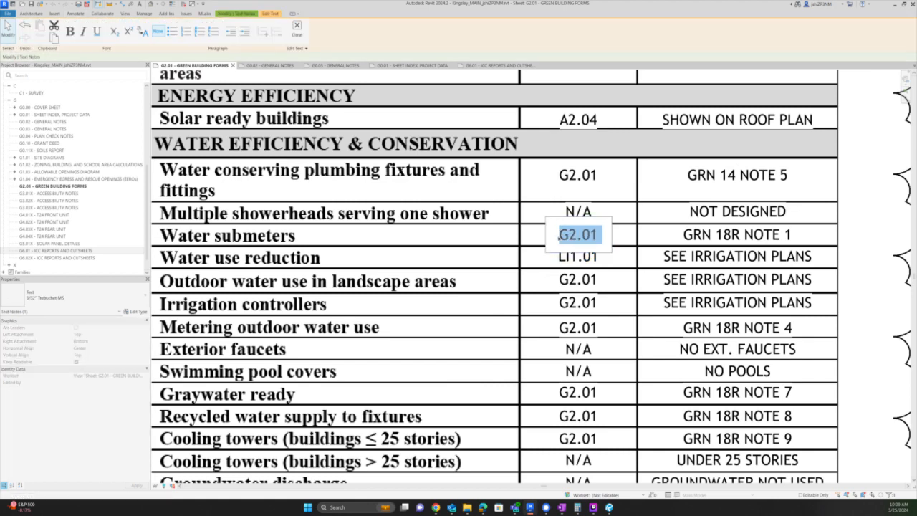
{"action": "left_click", "coordinate": [558, 237]}
{"action": "type", "text": "L-"}
{"action": "key", "text": "BackSpace"}
{"action": "key", "text": "BackSpace"}
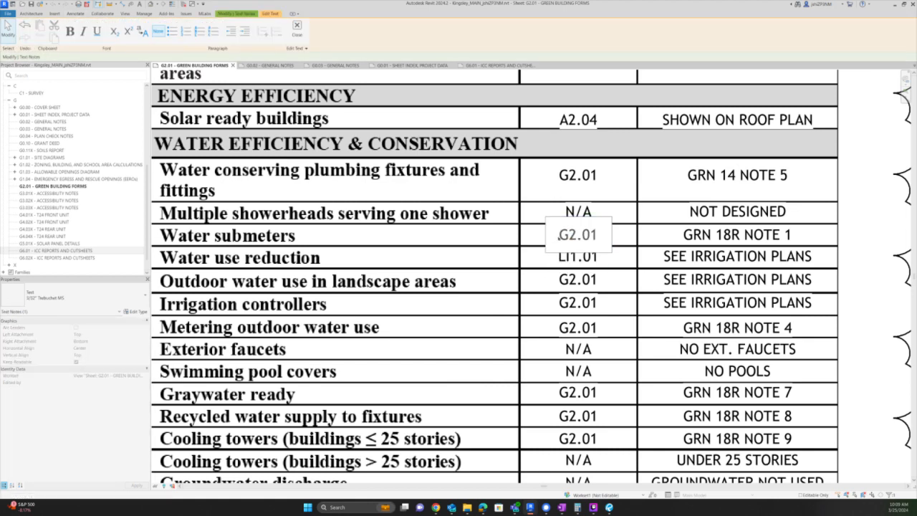
{"action": "type", "text": "L-5,"}
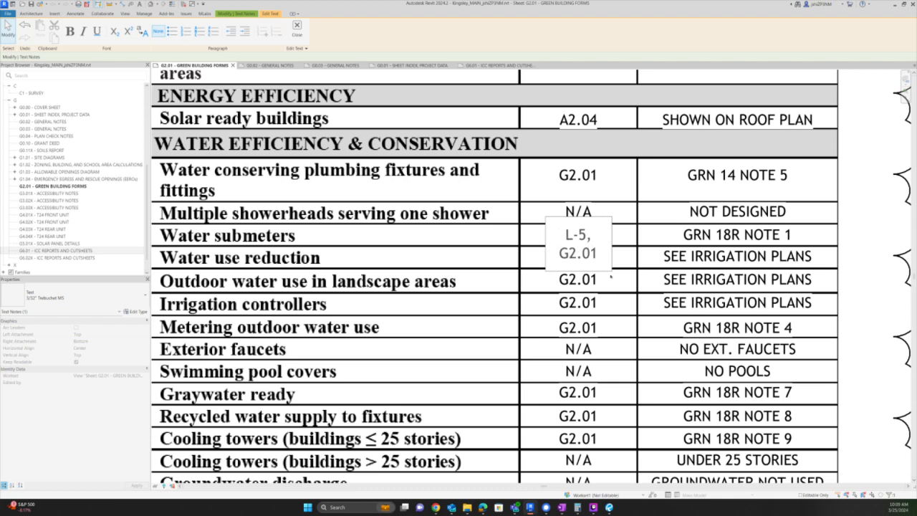
{"action": "left_click", "coordinate": [611, 277]}
{"action": "left_click_drag", "start_coordinate": [612, 243], "coordinate": [635, 243]}
- Add 'IRRIGATION,' to the water submeters GRN 18R NOTE 1 comment and widen it to fit
{"action": "left_click", "coordinate": [734, 214]}
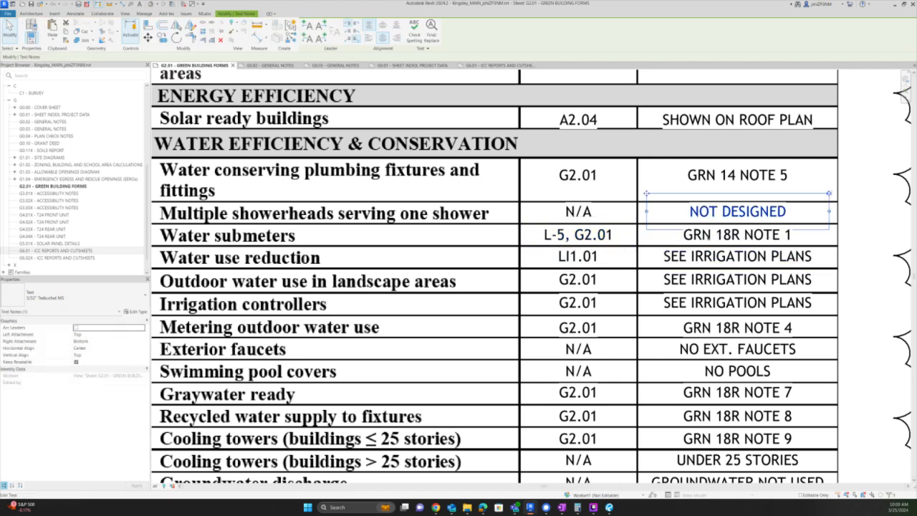
{"action": "left_click", "coordinate": [737, 236]}
{"action": "double_click", "coordinate": [737, 236]}
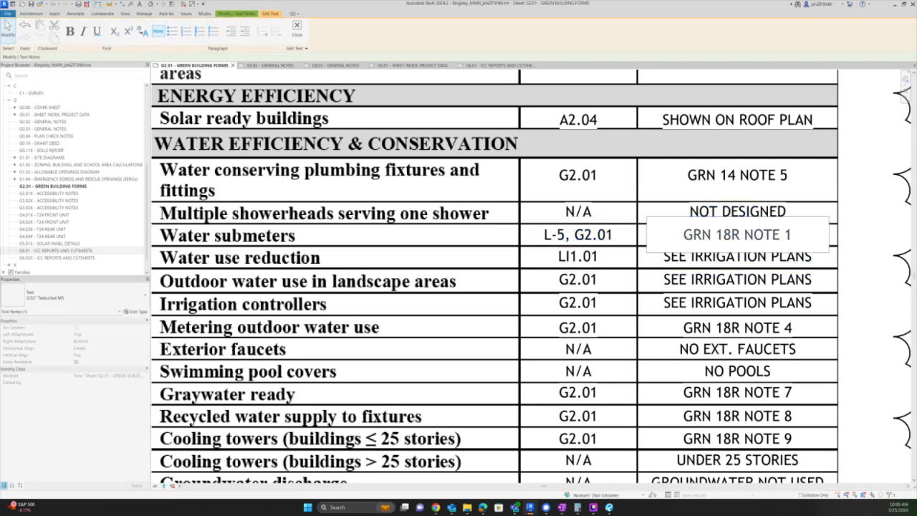
{"action": "type", "text": "IR"}
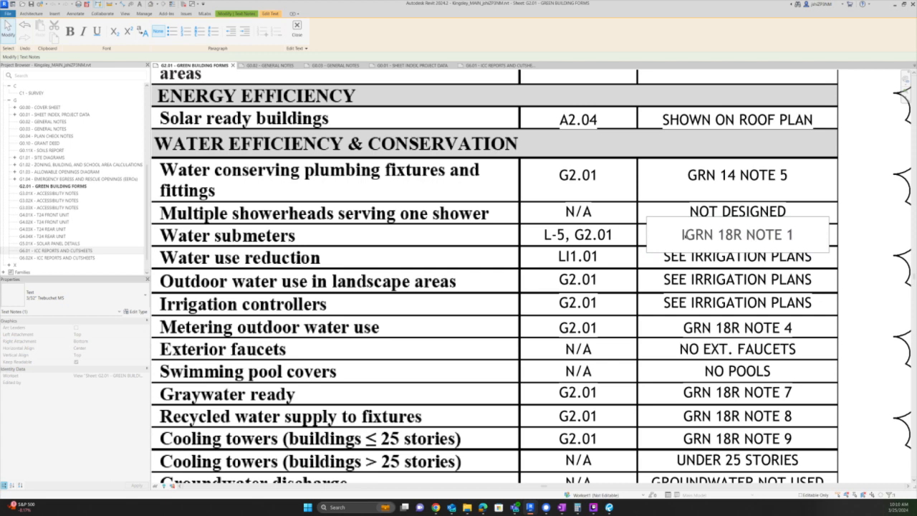
{"action": "type", "text": "RIGATION"}
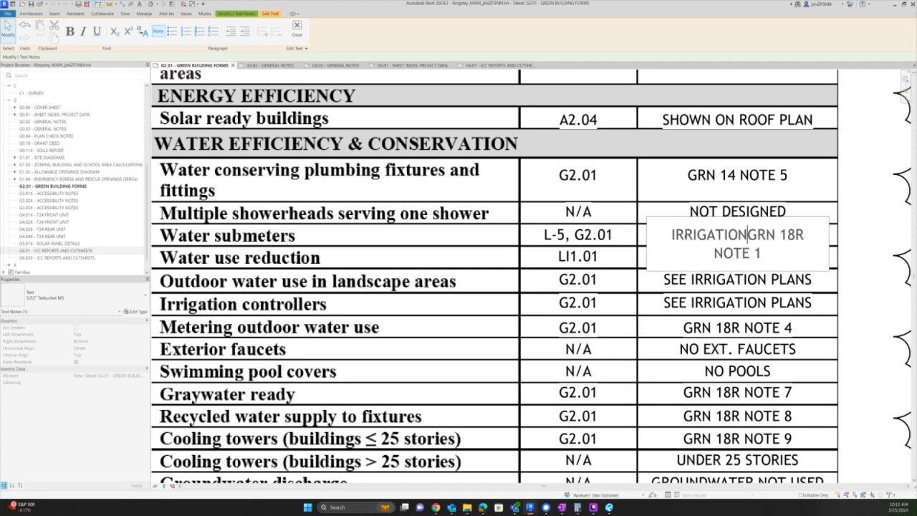
{"action": "type", "text": ","}
{"action": "left_click", "coordinate": [845, 243]}
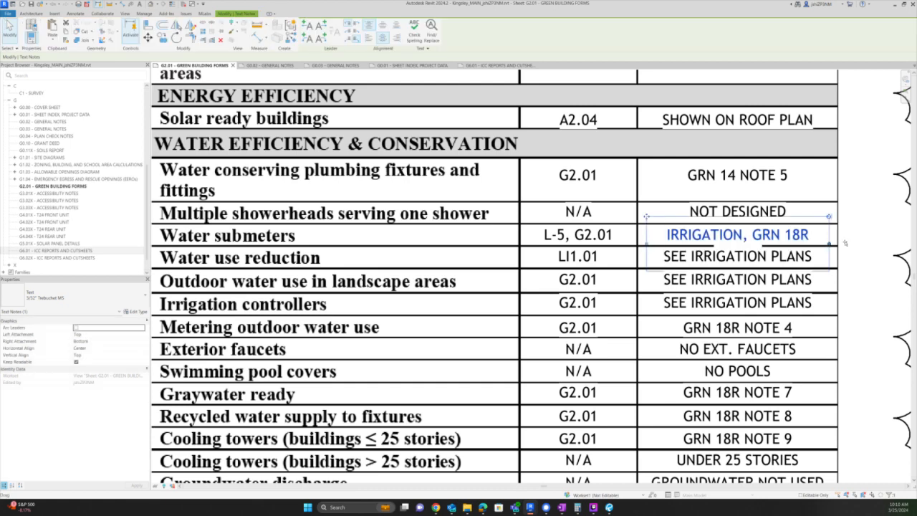
{"action": "left_click_drag", "start_coordinate": [829, 244], "coordinate": [848, 245]}
{"action": "left_click", "coordinate": [859, 250]}
{"action": "left_click", "coordinate": [859, 250]}
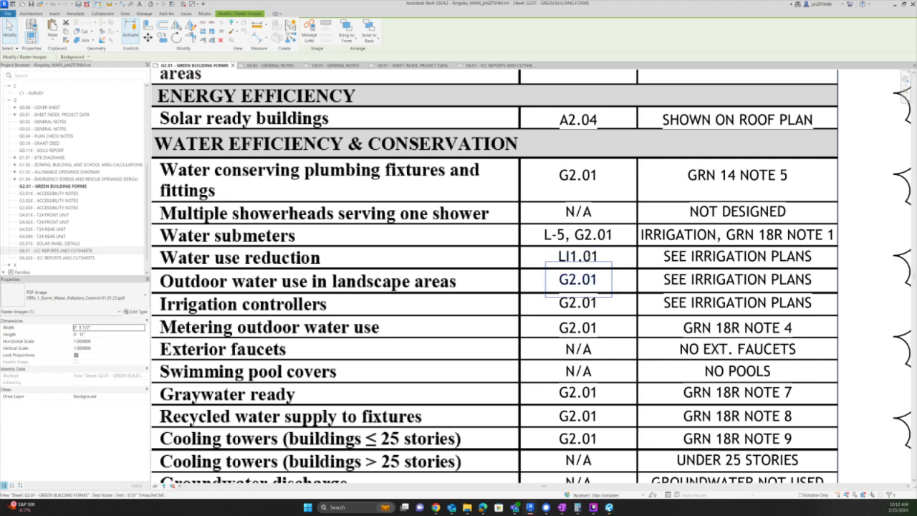
- Set the water use reduction reference to L-4 and rewrite its comment with SEE MWELO, CALCS and GRN 16
{"action": "left_click", "coordinate": [582, 251]}
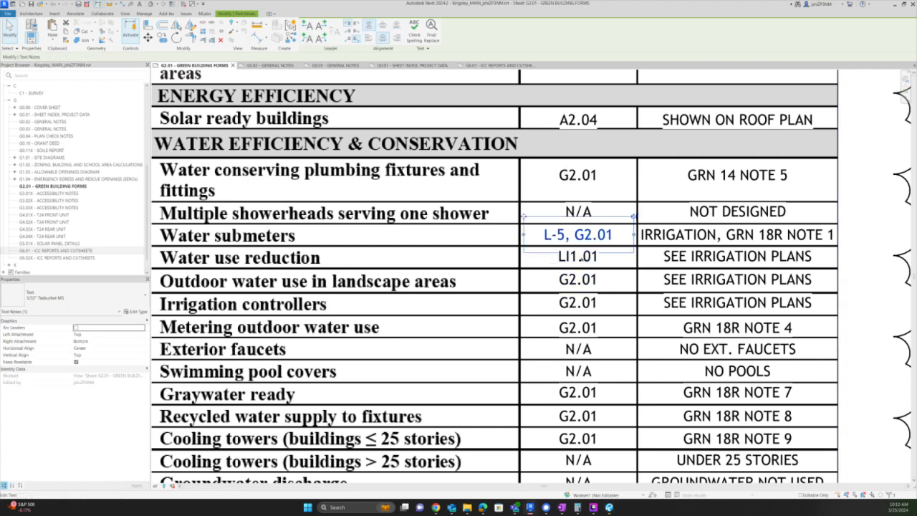
{"action": "double_click", "coordinate": [584, 256]}
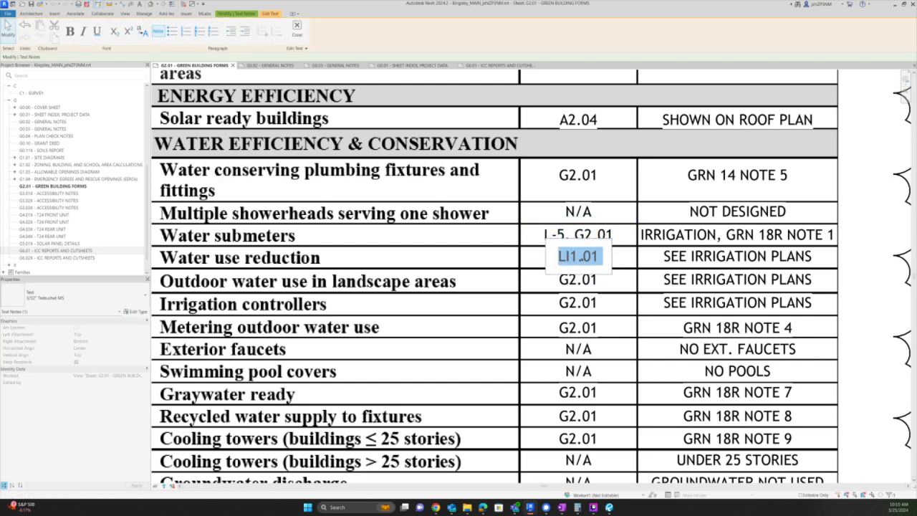
{"action": "type", "text": "L-4"}
{"action": "left_click", "coordinate": [716, 246]}
{"action": "left_click", "coordinate": [738, 257]}
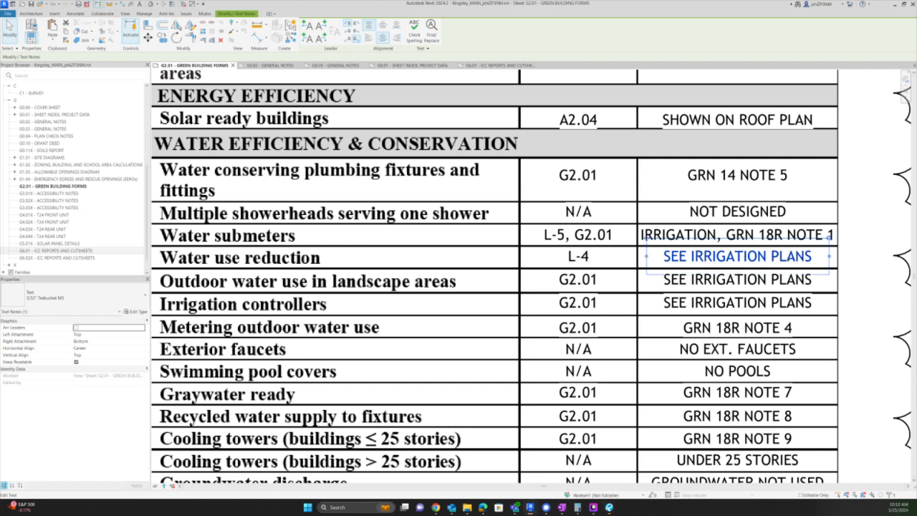
{"action": "double_click", "coordinate": [785, 256]}
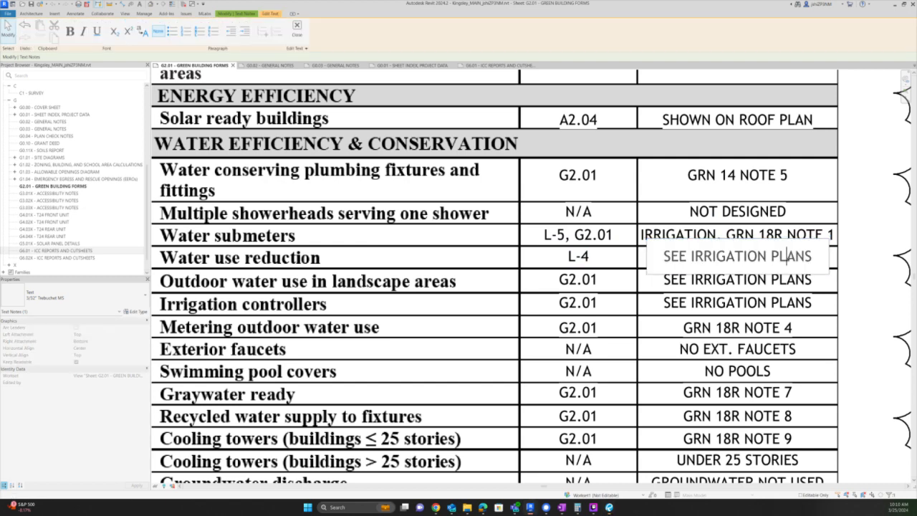
{"action": "key", "text": "ctrl+a"}
{"action": "type", "text": "GR"}
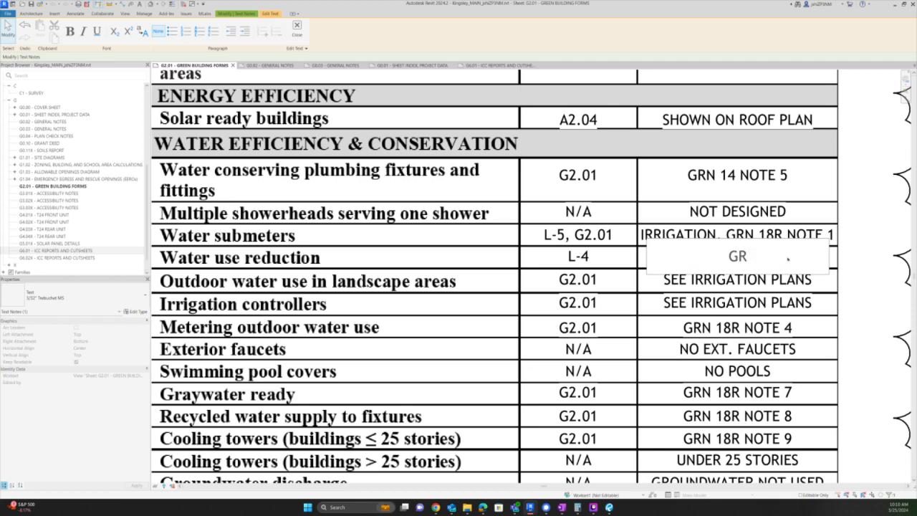
{"action": "type", "text": "N 16, SEE"}
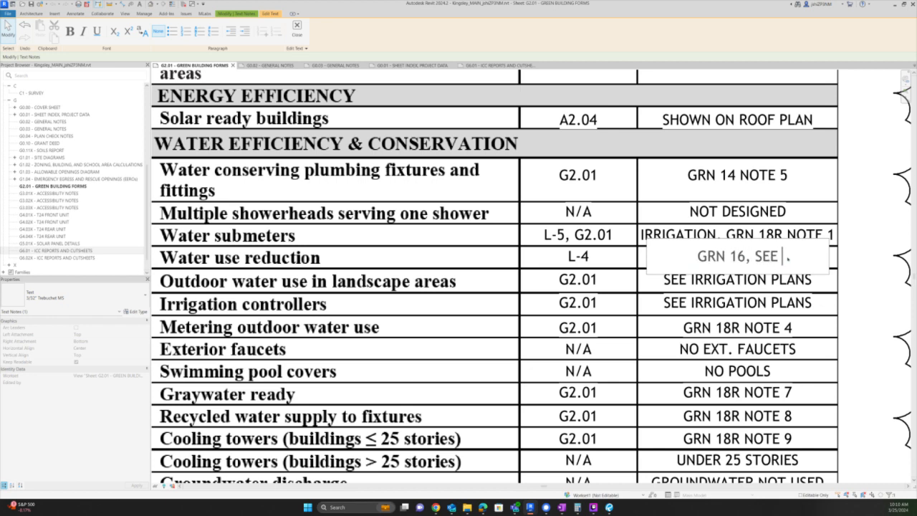
{"action": "type", "text": " MWELO"}
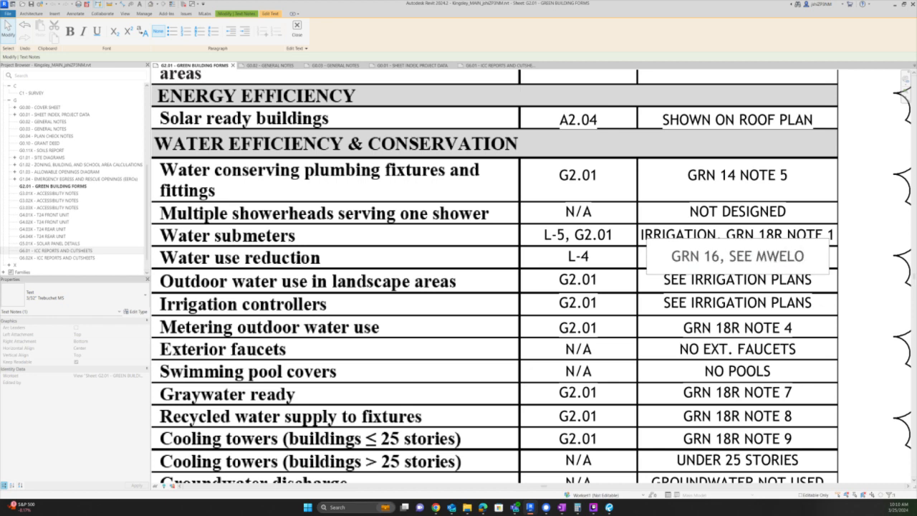
{"action": "left_click_drag", "start_coordinate": [729, 256], "coordinate": [671, 257]}
{"action": "key", "text": "ctrl+x"}
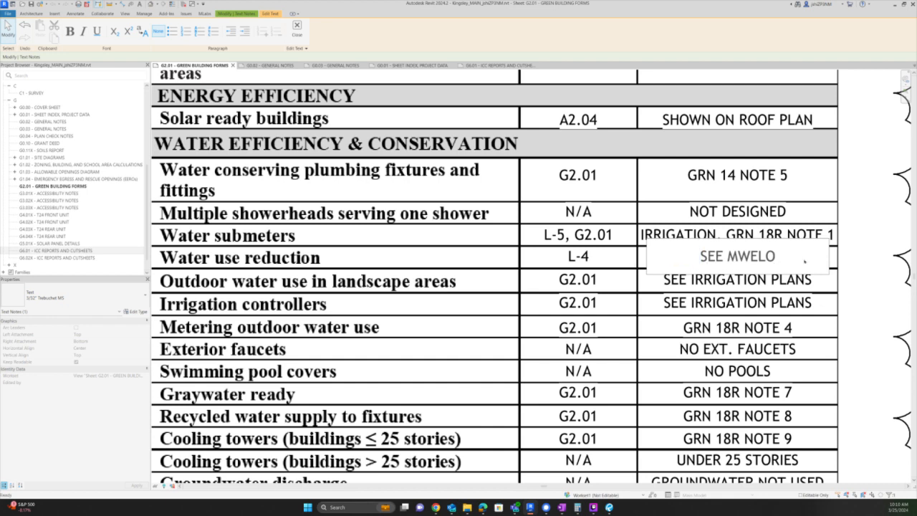
{"action": "type", "text": "CALCS,"}
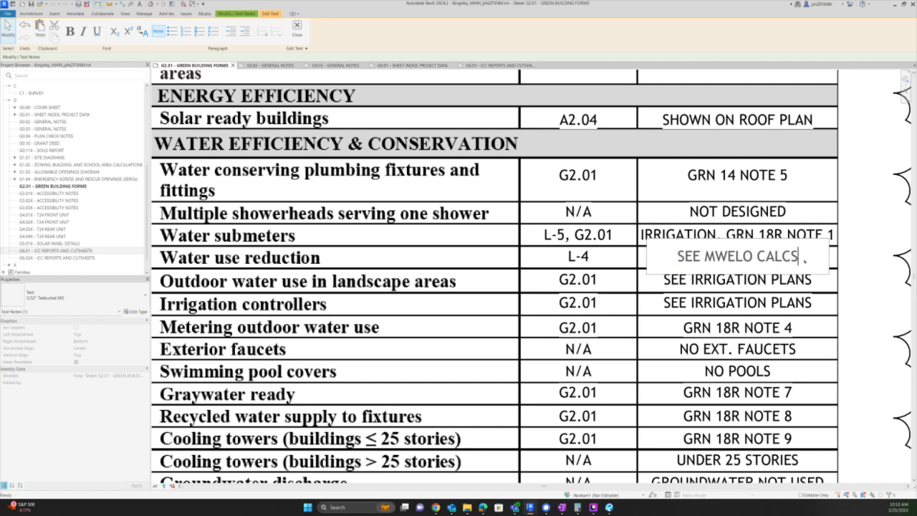
{"action": "type", "text": " GRN"}
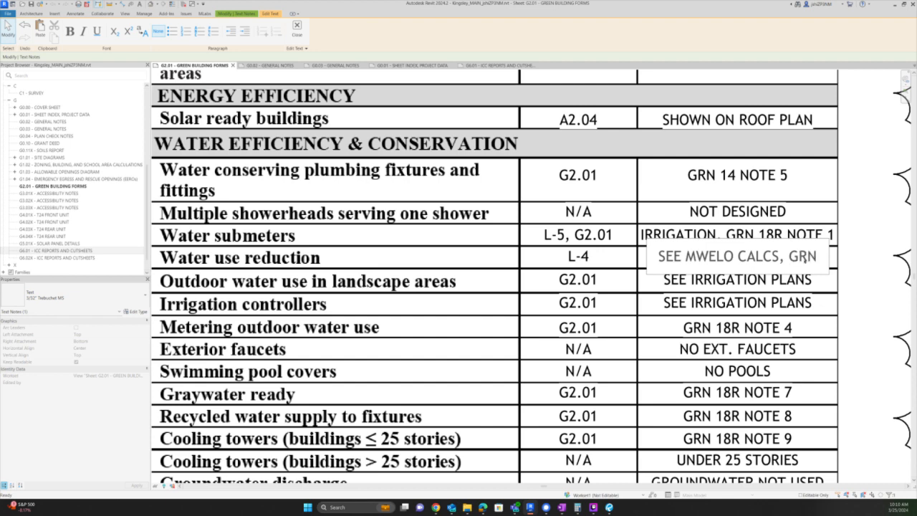
{"action": "type", "text": " 16"}
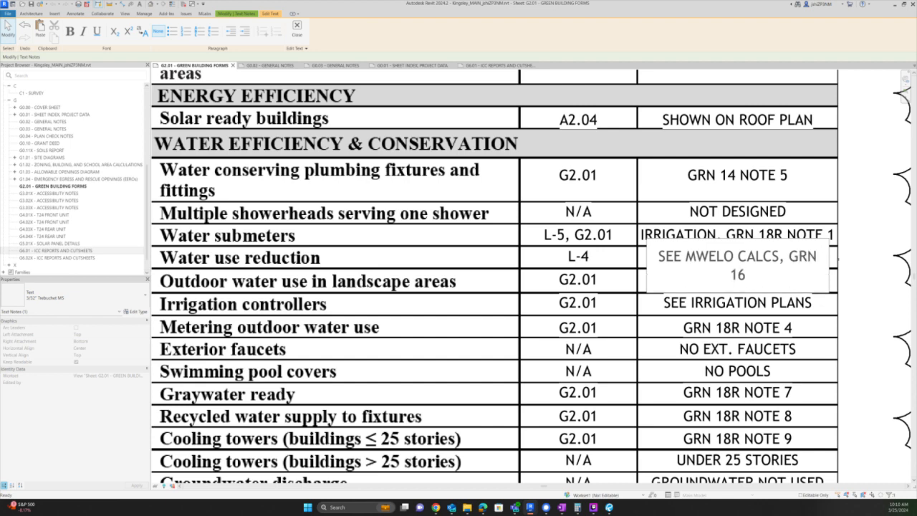
{"action": "left_click", "coordinate": [853, 249]}
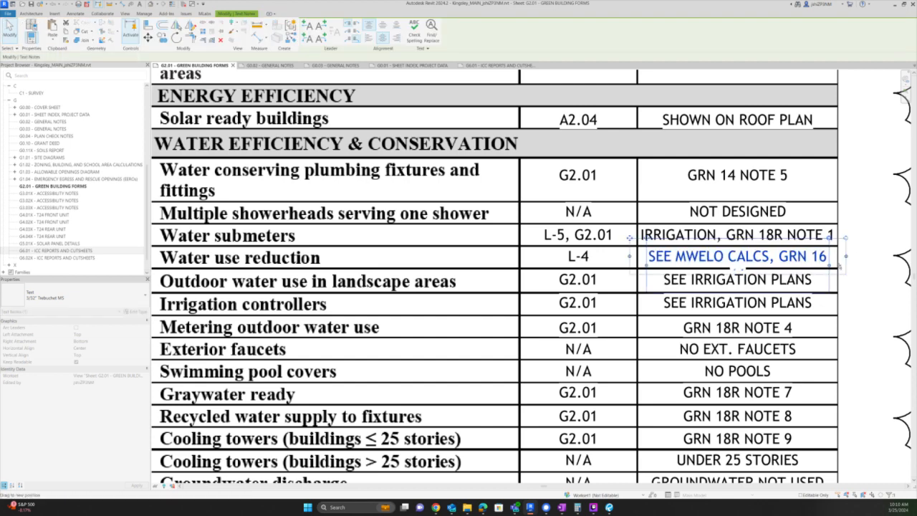
- Append ', G2.01' to the water use reduction reference so it reads L-4, G2.01
{"action": "double_click", "coordinate": [581, 257]}
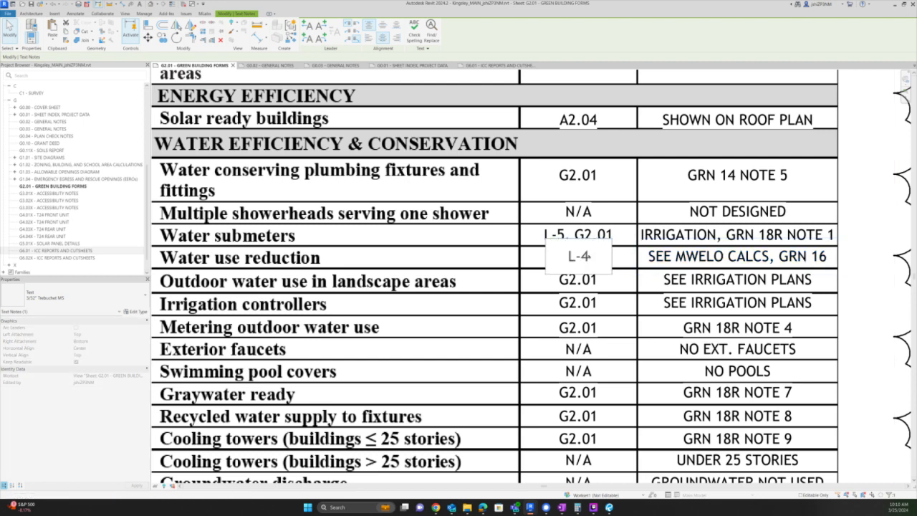
{"action": "type", "text": ","}
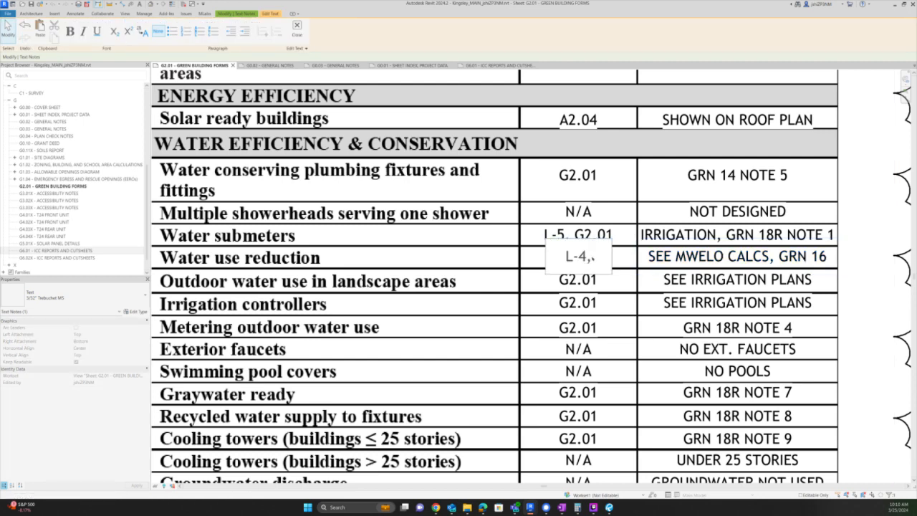
{"action": "type", "text": " GRN"}
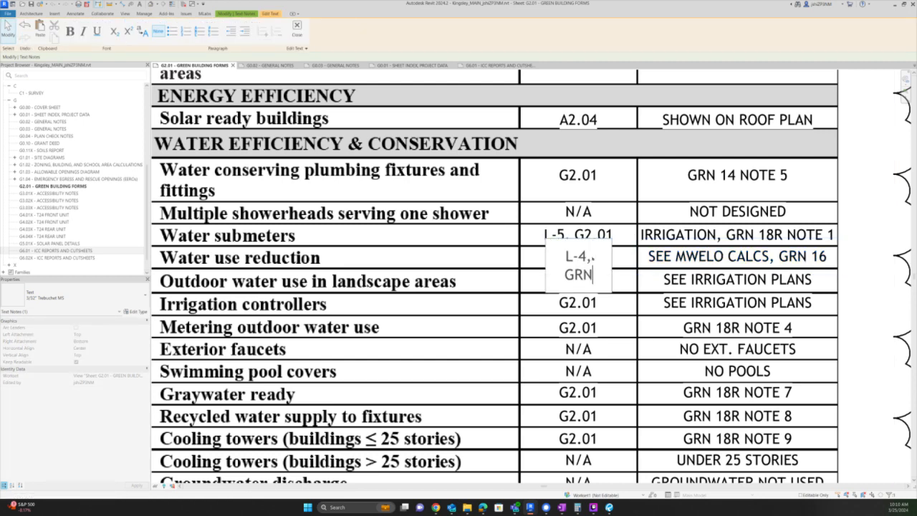
{"action": "key", "text": "BackSpace"}
{"action": "key", "text": "BackSpace"}
{"action": "type", "text": "2.01"}
{"action": "key", "text": "Escape"}
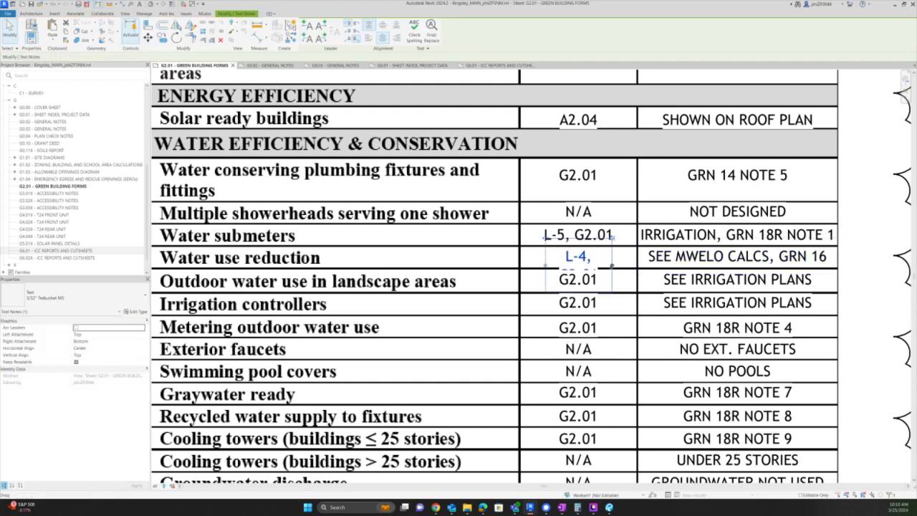
{"action": "left_click", "coordinate": [616, 288]}
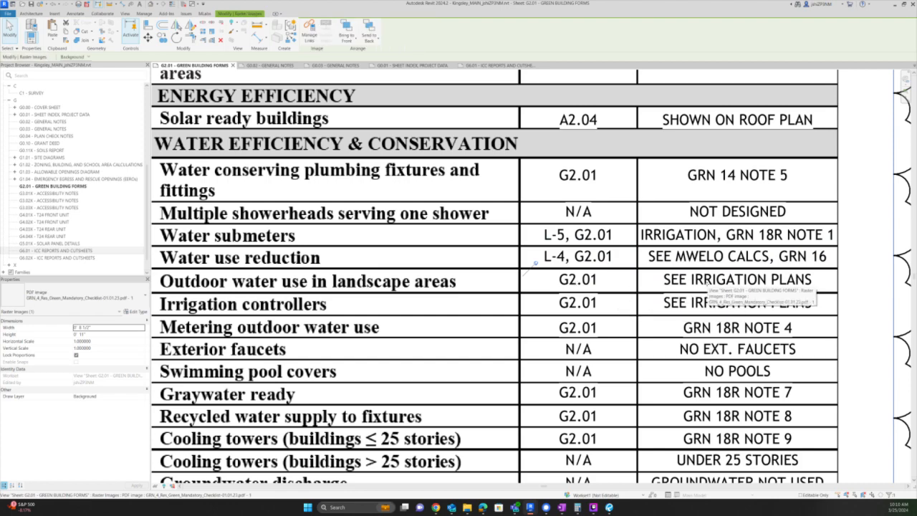
- Replace G2.01 with L-5 in the row 11 outdoor water use and row 12 irrigation controllers references
{"action": "key", "text": "Escape"}
{"action": "scroll", "coordinate": [802, 332], "scroll_direction": "down", "scroll_amount": 2}
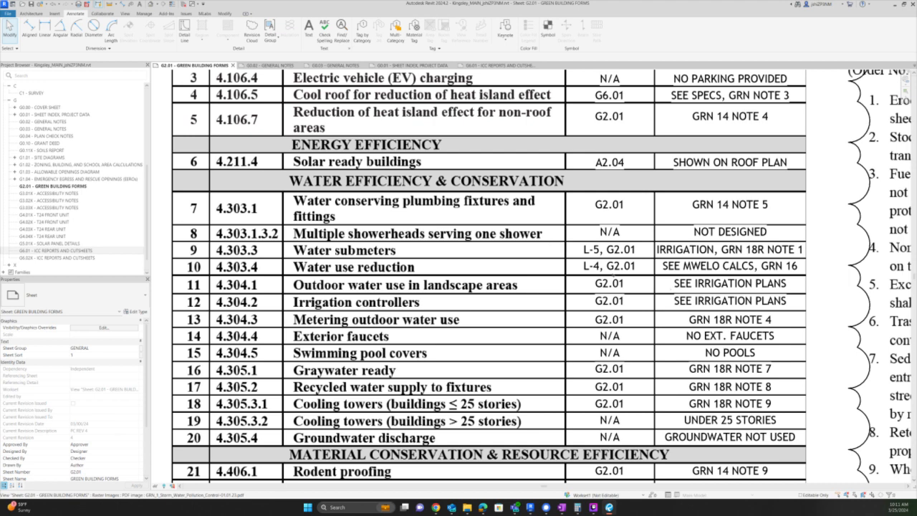
{"action": "double_click", "coordinate": [609, 284]}
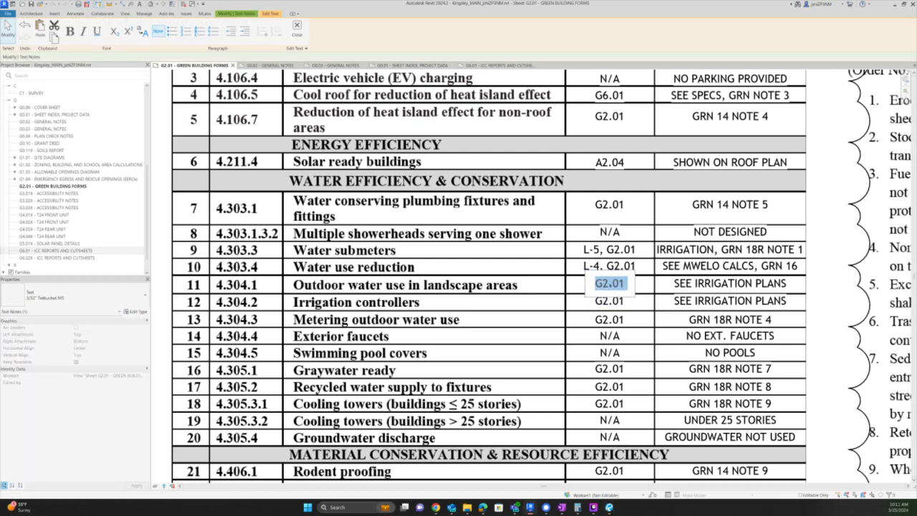
{"action": "type", "text": "L-5"}
{"action": "key", "text": "ctrl+a"}
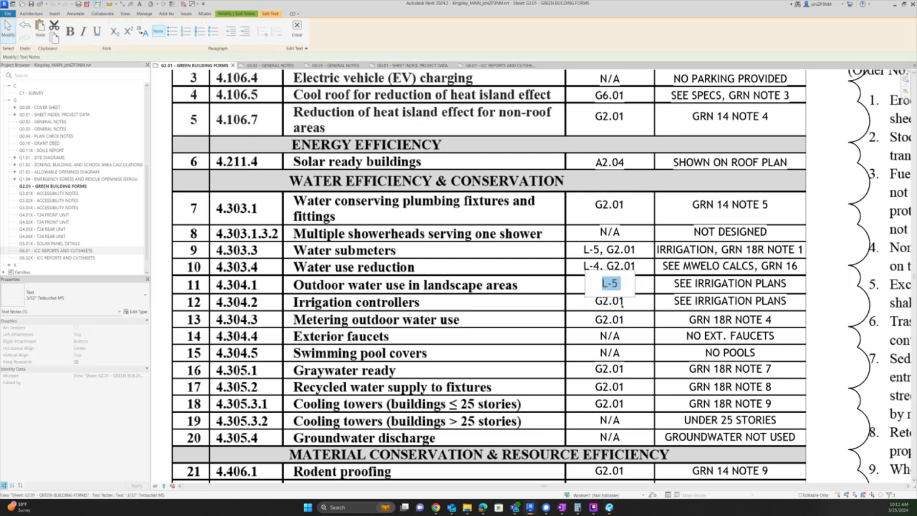
{"action": "left_click", "coordinate": [621, 304]}
{"action": "left_click", "coordinate": [621, 303]}
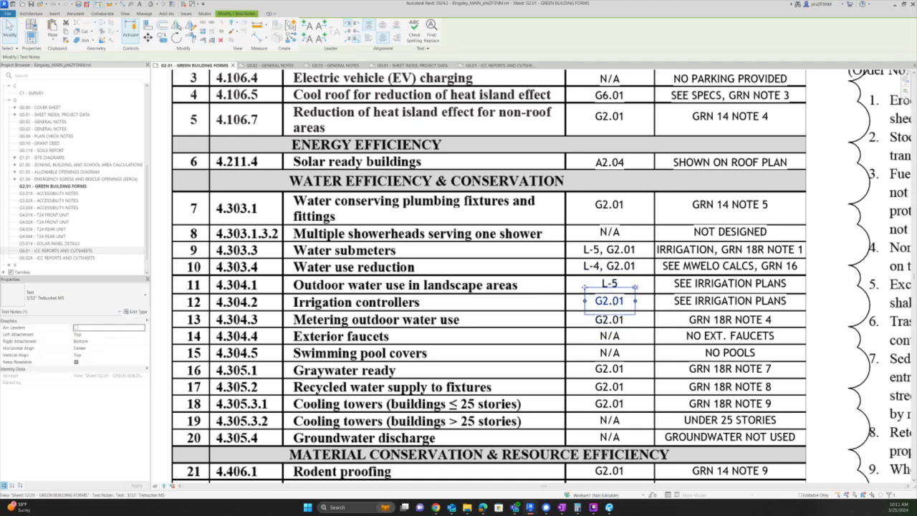
{"action": "left_click", "coordinate": [622, 304]}
{"action": "key", "text": "ctrl+v"}
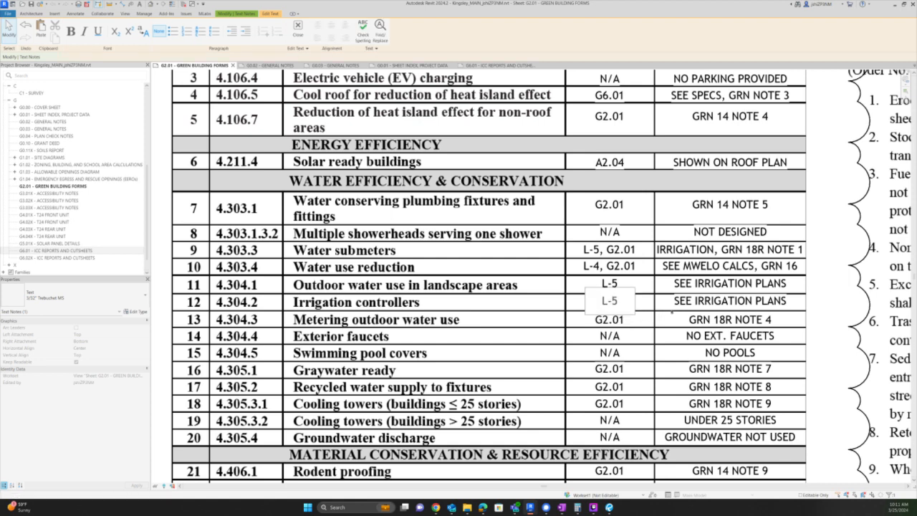
{"action": "left_click", "coordinate": [814, 301]}
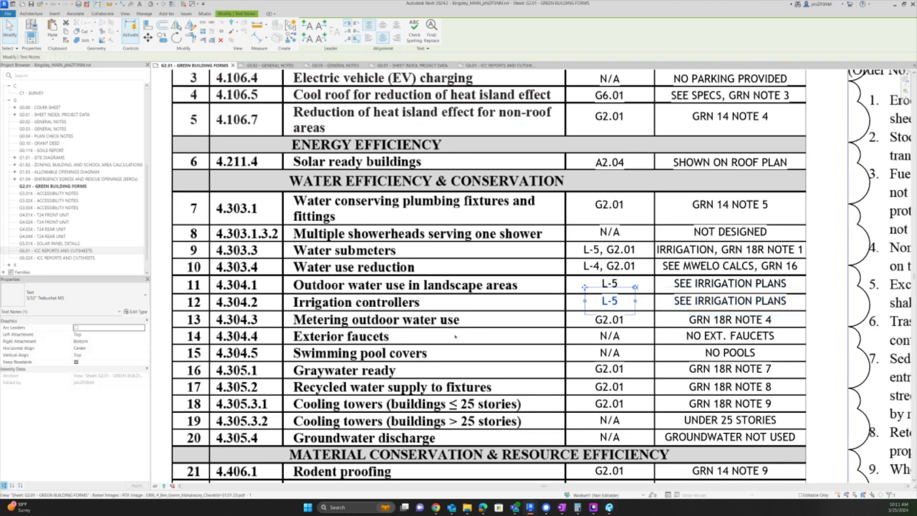
{"action": "scroll", "coordinate": [455, 336], "scroll_direction": "down", "scroll_amount": 3}
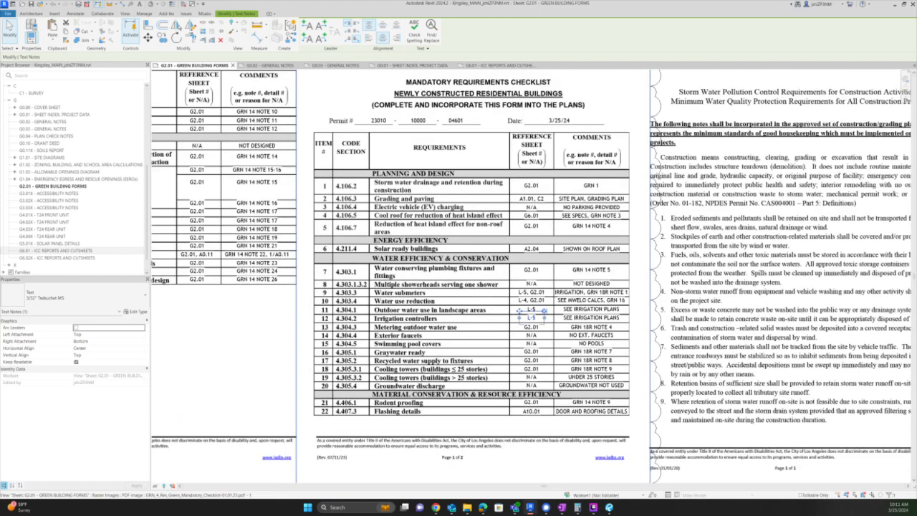
{"action": "scroll", "coordinate": [497, 222], "scroll_direction": "down", "scroll_amount": 4}
{"action": "scroll", "coordinate": [670, 430], "scroll_direction": "up", "scroll_amount": 2}
{"action": "middle_click_drag", "start_coordinate": [550, 441], "coordinate": [633, 312]}
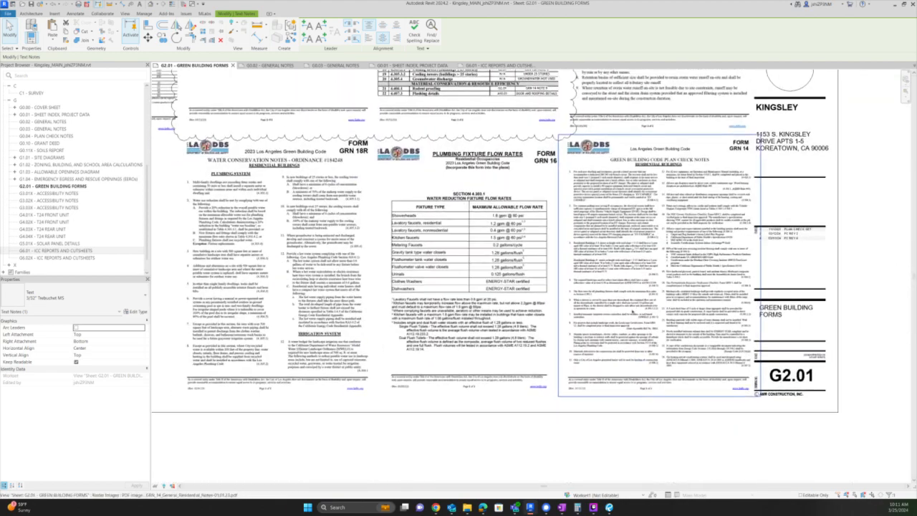
{"action": "scroll", "coordinate": [631, 314], "scroll_direction": "up", "scroll_amount": 5}
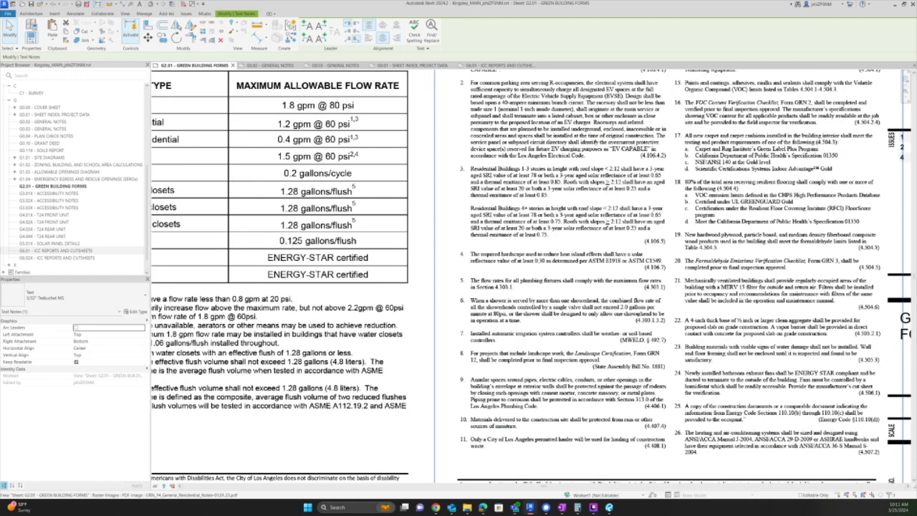
{"action": "mouse_move", "coordinate": [290, 284]}
{"action": "middle_mouse_down"}
{"action": "mouse_move", "coordinate": [864, 301]}
{"action": "mouse_move", "coordinate": [660, 273]}
{"action": "mouse_move", "coordinate": [668, 276]}
{"action": "middle_mouse_up"}
{"action": "scroll", "coordinate": [669, 276], "scroll_direction": "up", "scroll_amount": 2}
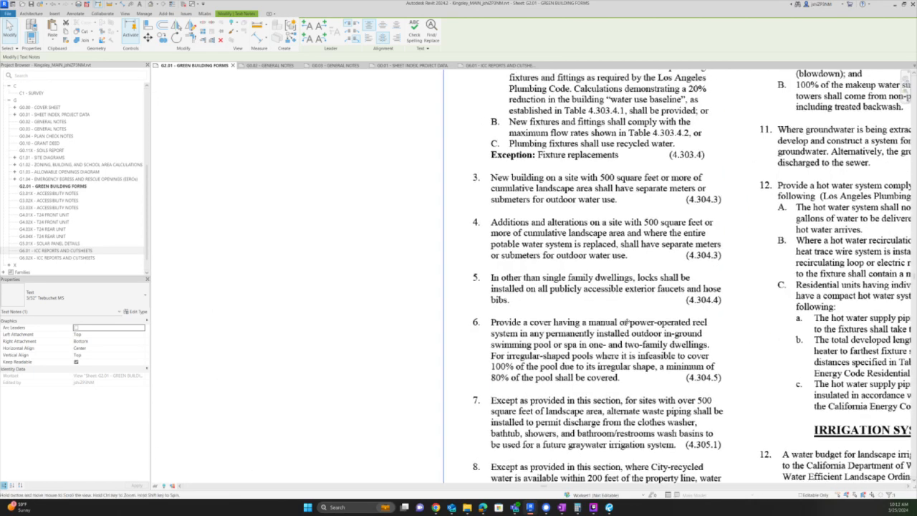
{"action": "middle_click_drag", "start_coordinate": [742, 313], "coordinate": [631, 347]}
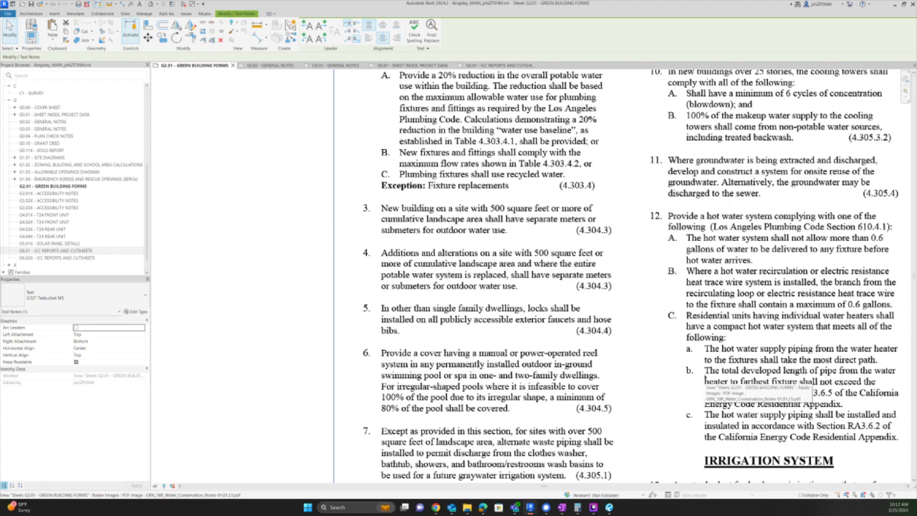
{"action": "scroll", "coordinate": [467, 322], "scroll_direction": "down", "scroll_amount": 5}
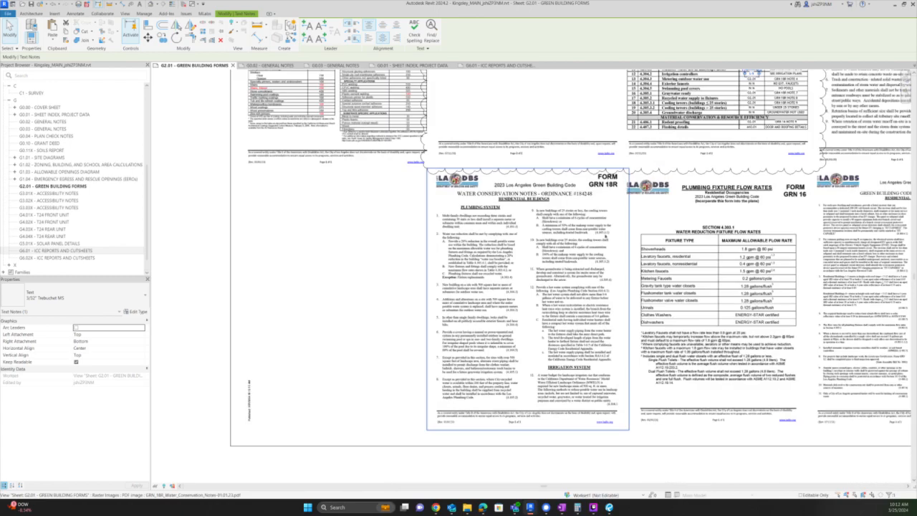
{"action": "scroll", "coordinate": [632, 186], "scroll_direction": "up", "scroll_amount": 5}
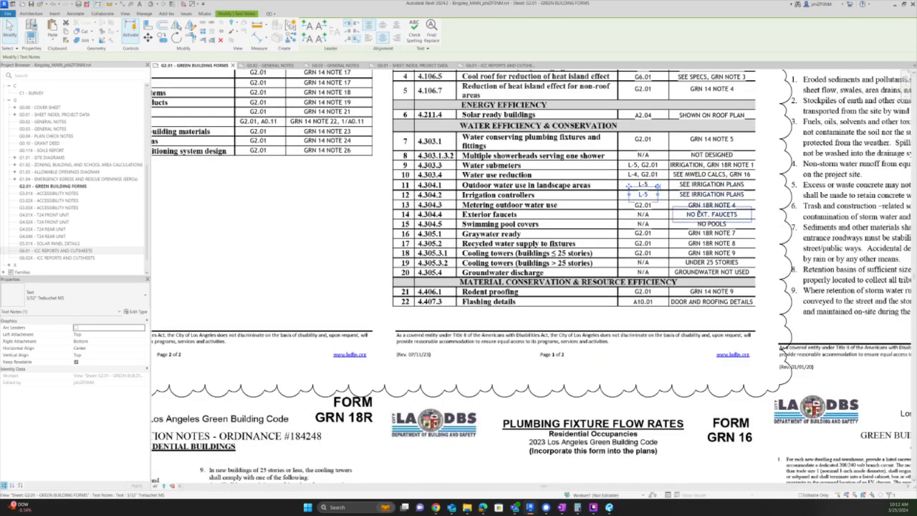
{"action": "scroll", "coordinate": [766, 189], "scroll_direction": "down", "scroll_amount": 4}
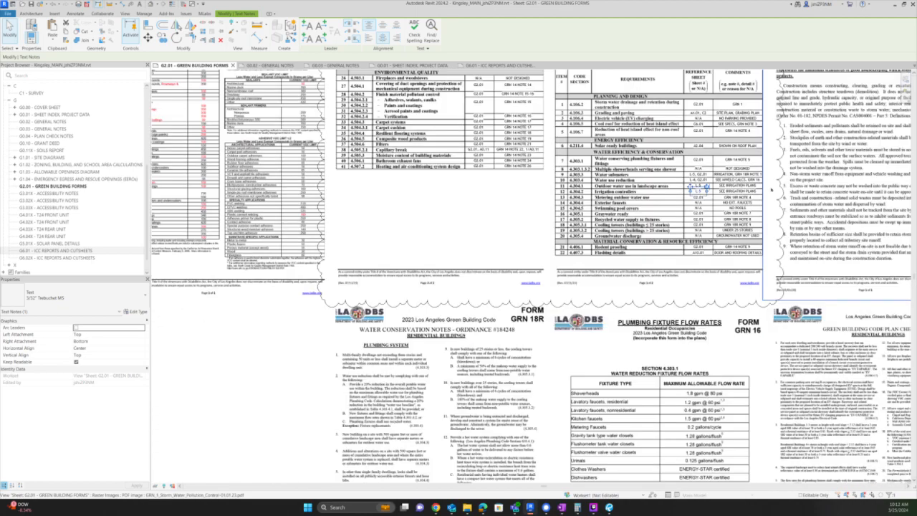
{"action": "scroll", "coordinate": [492, 440], "scroll_direction": "up", "scroll_amount": 3}
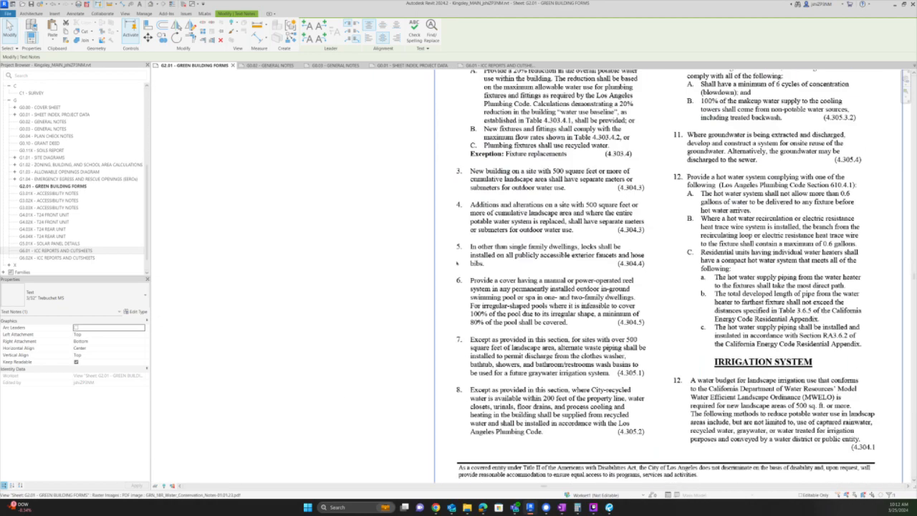
{"action": "scroll", "coordinate": [456, 263], "scroll_direction": "down", "scroll_amount": 4}
{"action": "scroll", "coordinate": [315, 215], "scroll_direction": "up", "scroll_amount": 4}
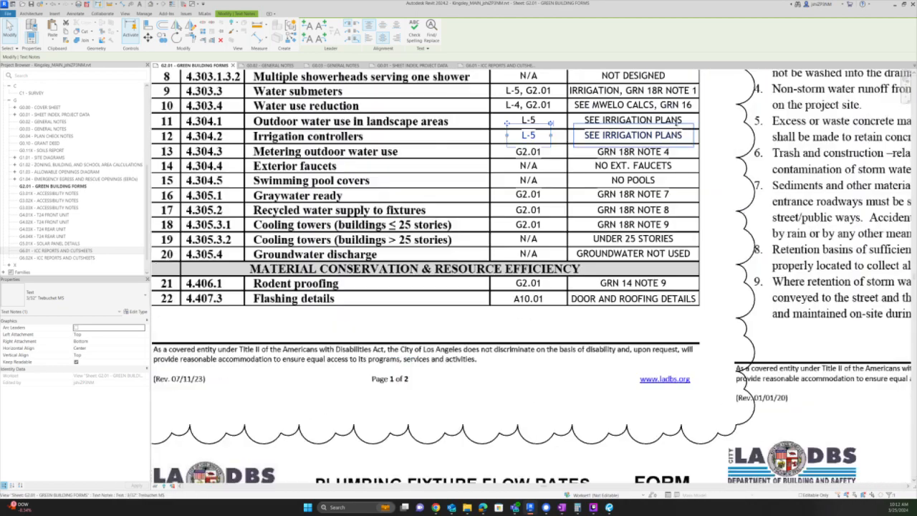
{"action": "key", "text": "Escape"}
{"action": "scroll", "coordinate": [644, 158], "scroll_direction": "up", "scroll_amount": 2}
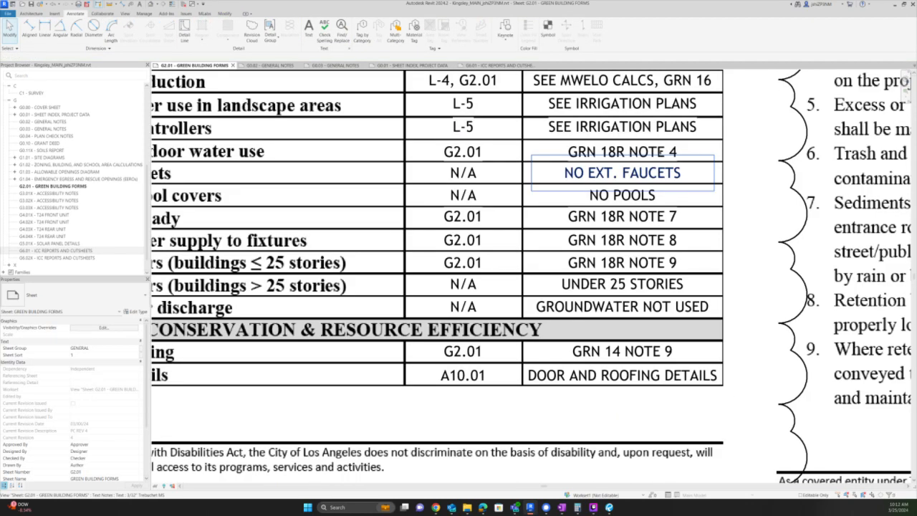
- Replace the NO EXT. FAUCETS comment with GRN 18R NOTE 5
{"action": "double_click", "coordinate": [660, 152]}
{"action": "key", "text": "ctrl+c"}
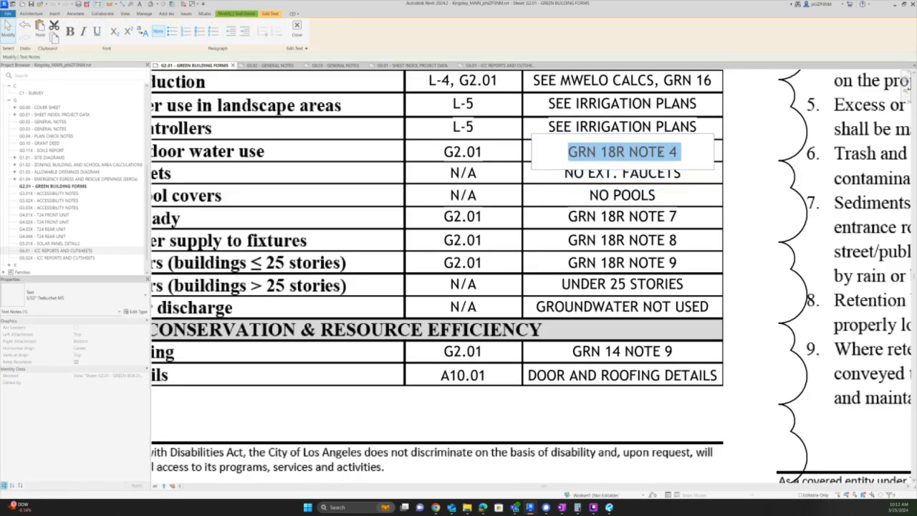
{"action": "key", "text": "Escape"}
{"action": "key", "text": "Escape"}
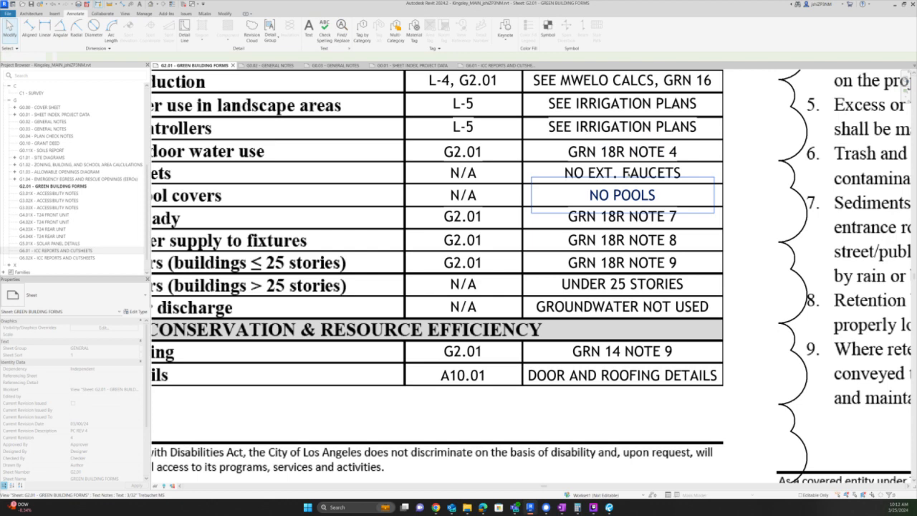
{"action": "double_click", "coordinate": [648, 172]}
{"action": "key", "text": "ctrl+v"}
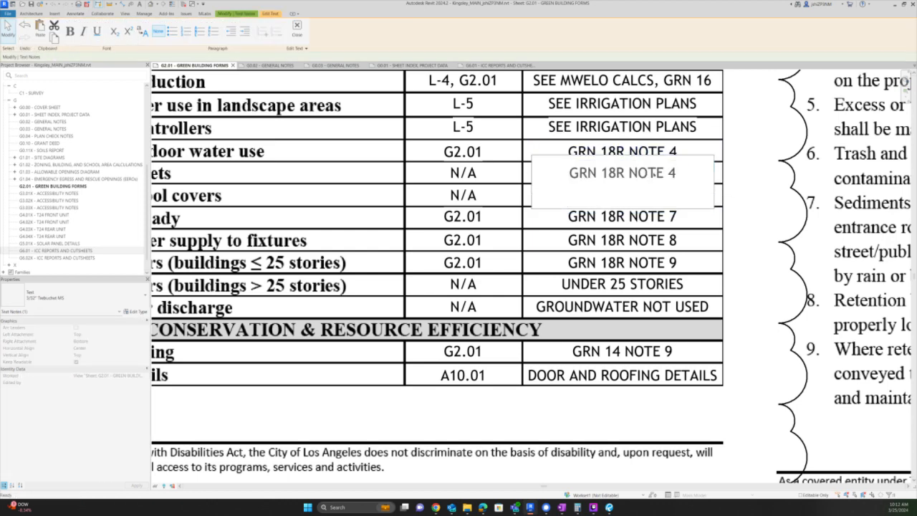
{"action": "key", "text": "BackSpace"}
{"action": "key", "text": "BackSpace"}
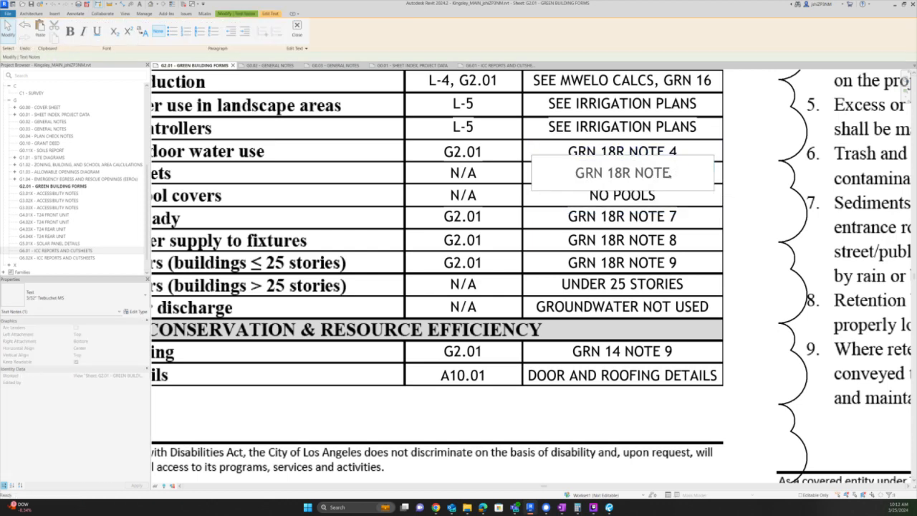
{"action": "type", "text": "5"}
{"action": "left_click", "coordinate": [438, 173]}
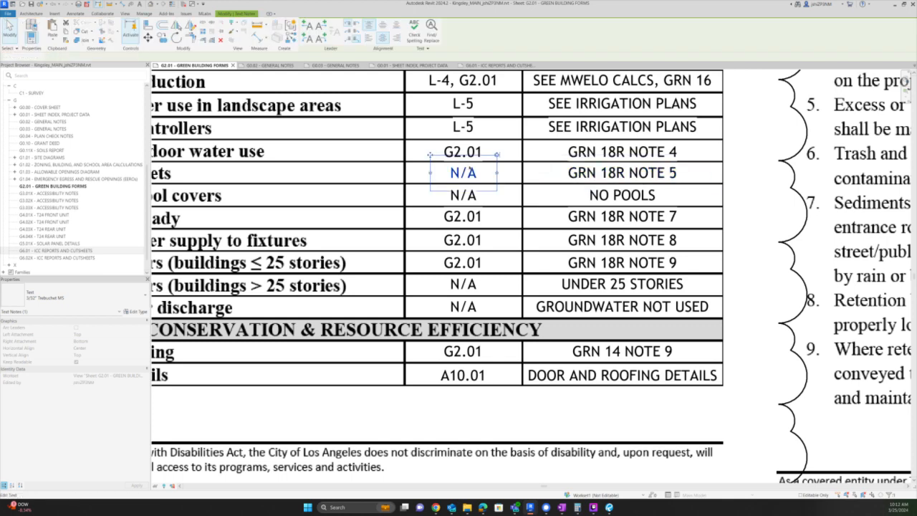
- Change the Exterior faucets reference from N/A to G2.01 and deselect it to review the table
{"action": "double_click", "coordinate": [459, 173]}
{"action": "type", "text": "G2.01"}
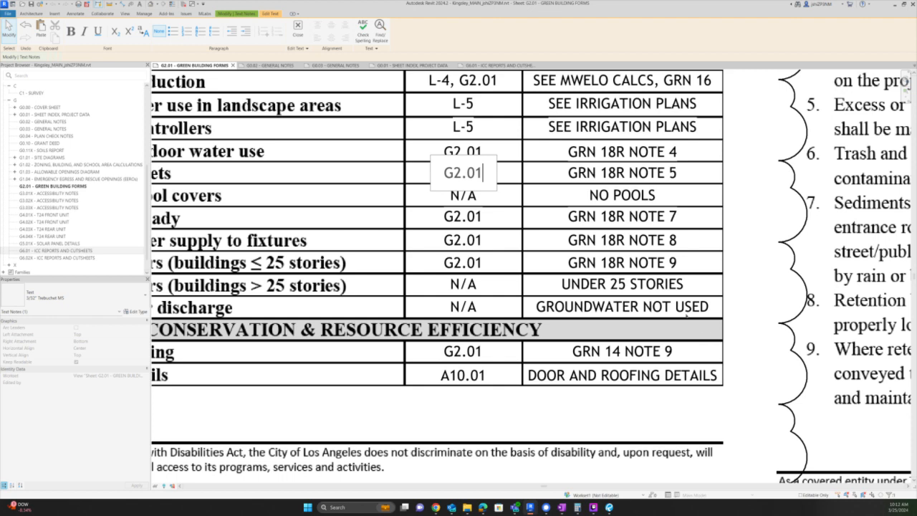
{"action": "scroll", "coordinate": [638, 222], "scroll_direction": "down", "scroll_amount": 2}
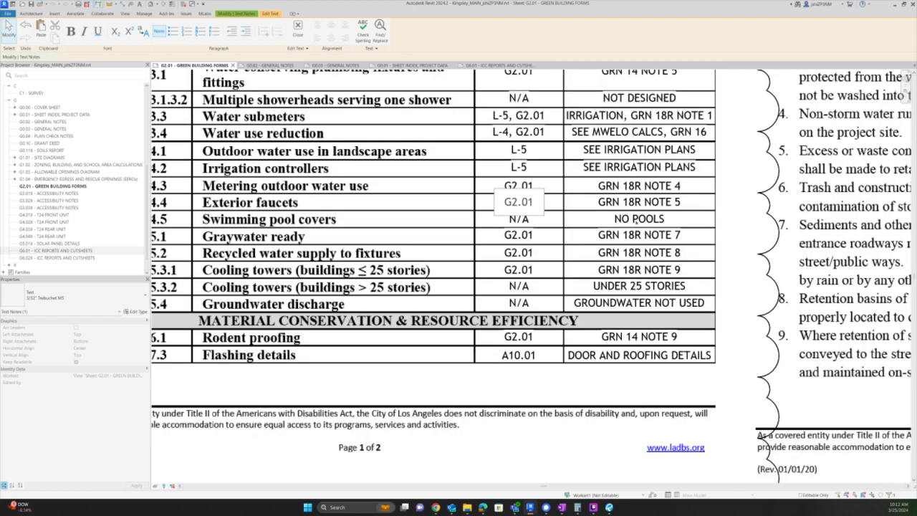
{"action": "left_click", "coordinate": [598, 219]}
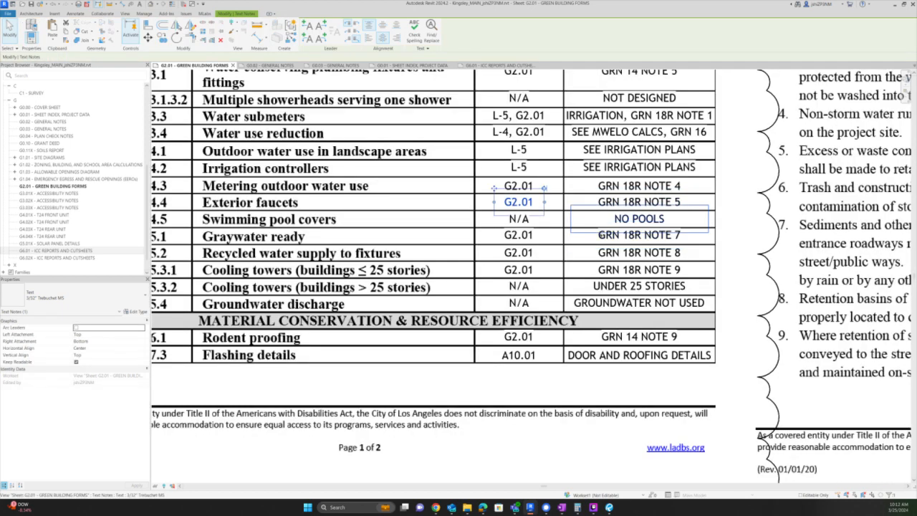
{"action": "scroll", "coordinate": [602, 238], "scroll_direction": "up", "scroll_amount": 2}
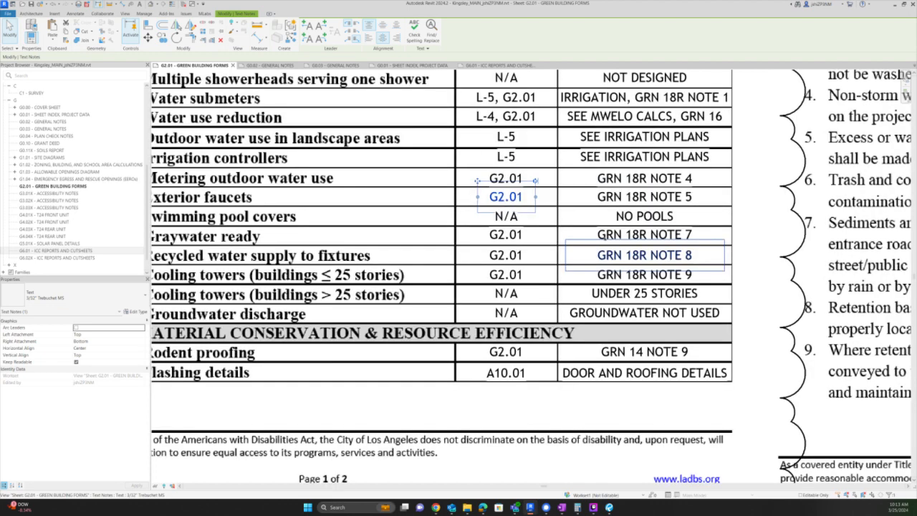
{"action": "scroll", "coordinate": [618, 233], "scroll_direction": "down", "scroll_amount": 3}
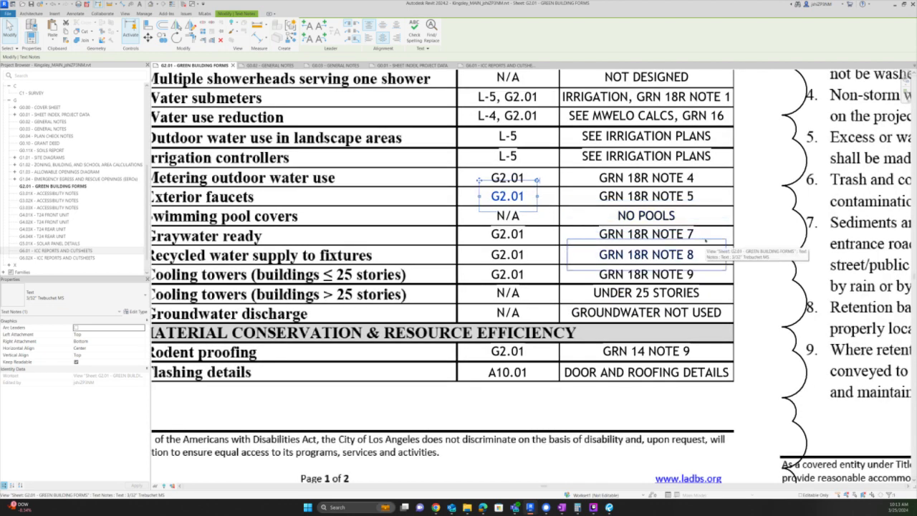
{"action": "scroll", "coordinate": [705, 241], "scroll_direction": "down", "scroll_amount": 1}
{"action": "key", "text": "Escape"}
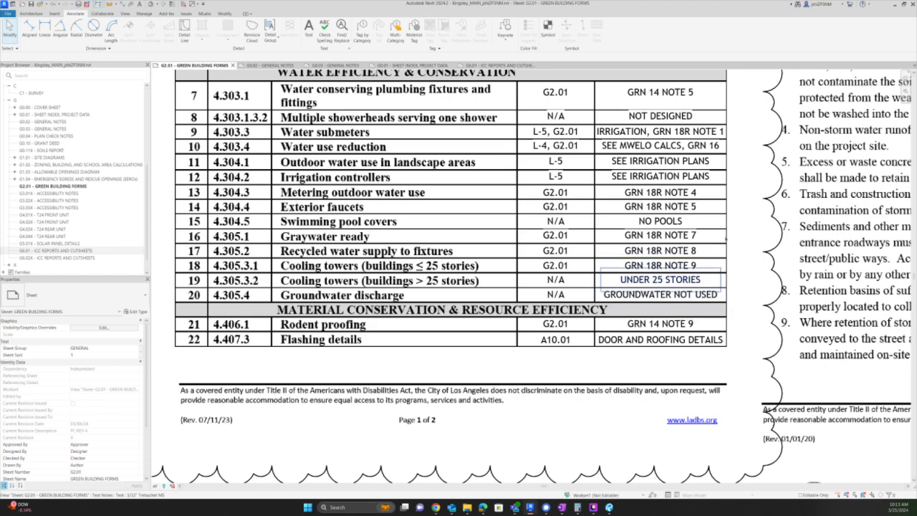
- Pan and zoom around the GRN 18R water conservation notes and the neighbouring checklist forms
{"action": "scroll", "coordinate": [723, 237], "scroll_direction": "down", "scroll_amount": 4}
{"action": "middle_click_drag", "start_coordinate": [508, 421], "coordinate": [567, 251]}
{"action": "scroll", "coordinate": [520, 338], "scroll_direction": "up", "scroll_amount": 2}
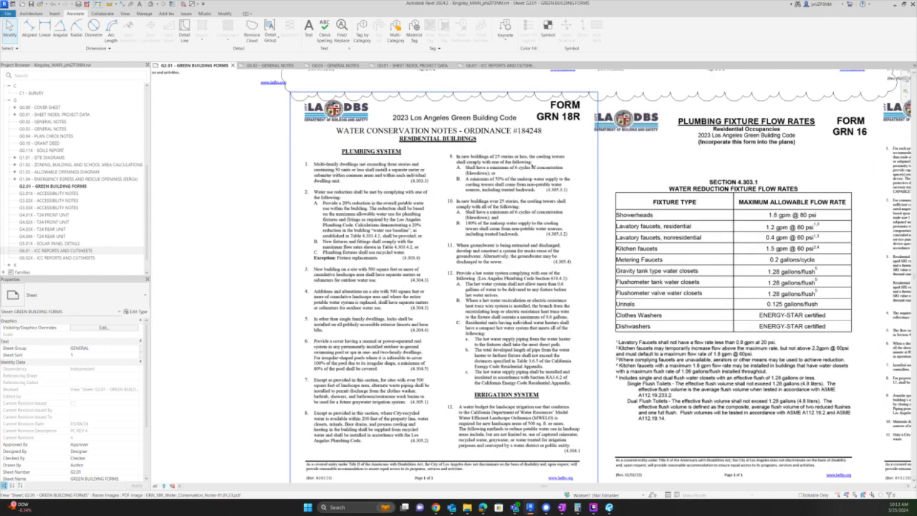
{"action": "scroll", "coordinate": [533, 166], "scroll_direction": "up", "scroll_amount": 3}
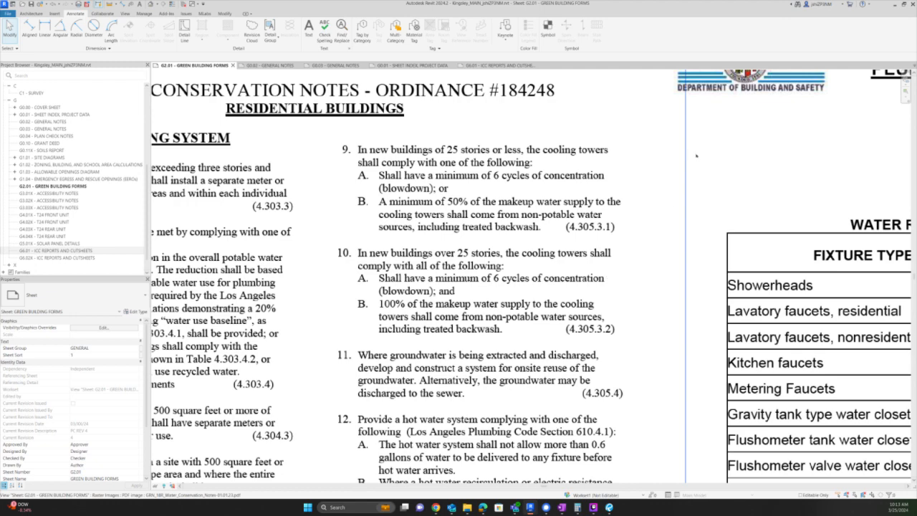
{"action": "scroll", "coordinate": [695, 150], "scroll_direction": "down", "scroll_amount": 3}
{"action": "scroll", "coordinate": [518, 414], "scroll_direction": "up", "scroll_amount": 3}
{"action": "scroll", "coordinate": [518, 414], "scroll_direction": "up", "scroll_amount": 2}
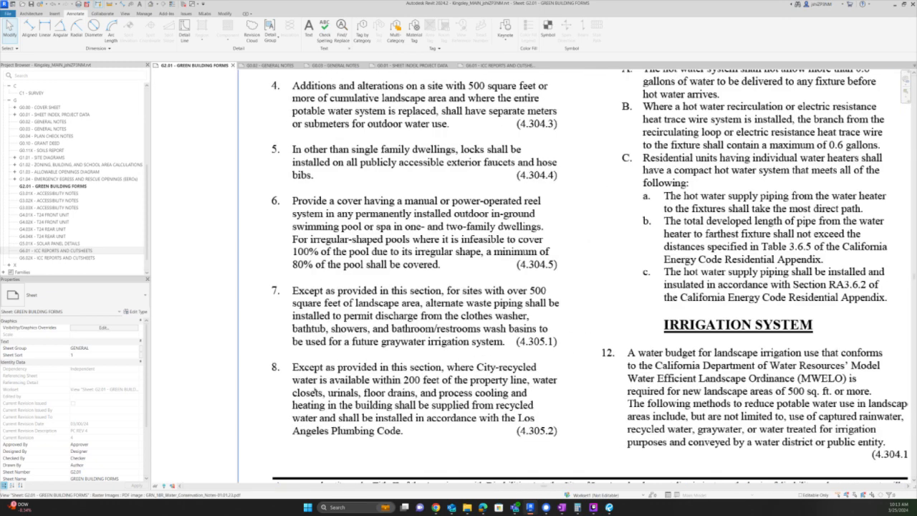
{"action": "scroll", "coordinate": [601, 203], "scroll_direction": "down", "scroll_amount": 3}
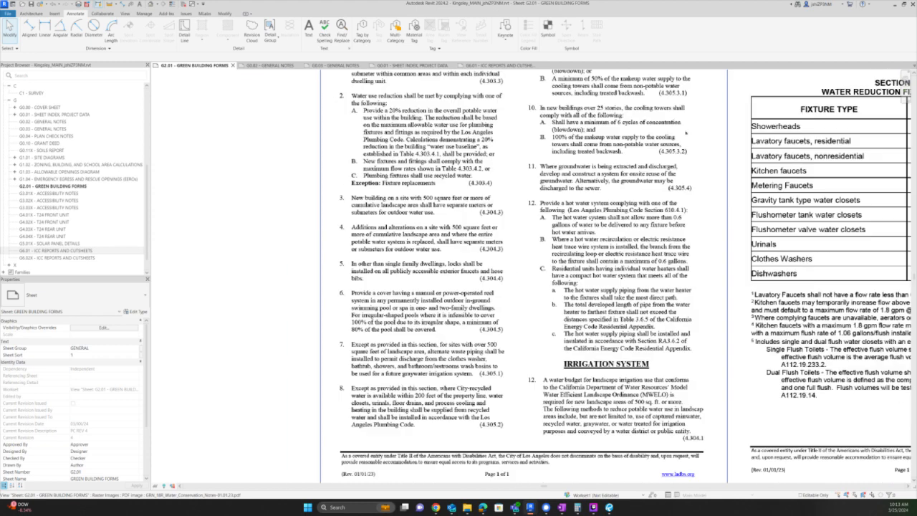
{"action": "scroll", "coordinate": [602, 202], "scroll_direction": "up", "scroll_amount": 4}
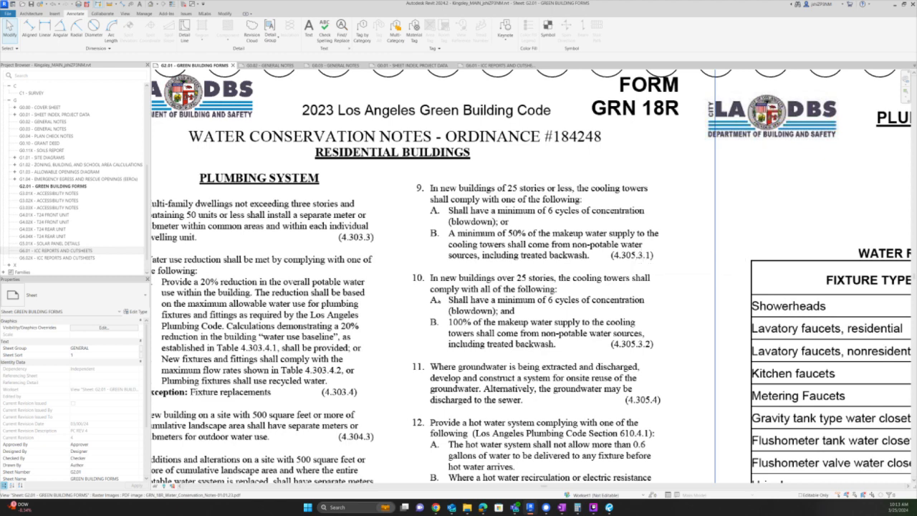
{"action": "scroll", "coordinate": [773, 206], "scroll_direction": "down", "scroll_amount": 4}
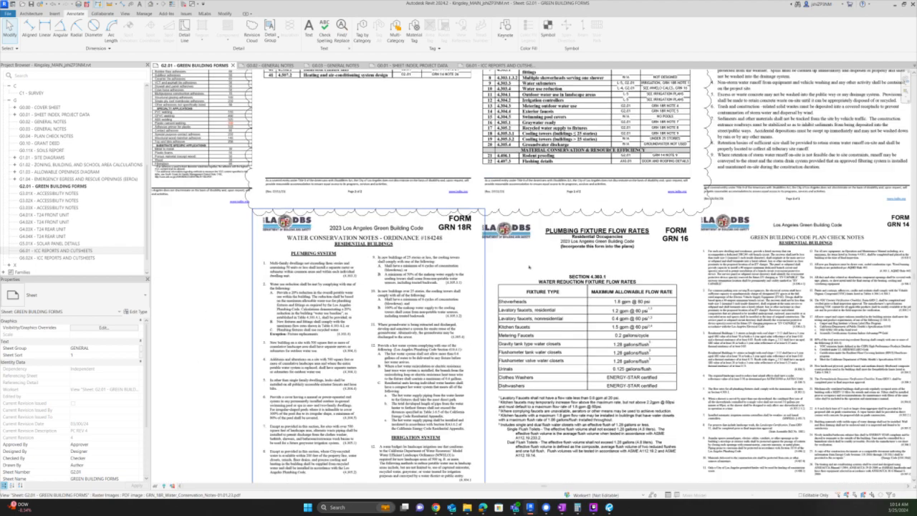
{"action": "scroll", "coordinate": [773, 206], "scroll_direction": "up", "scroll_amount": 3}
{"action": "middle_click_drag", "start_coordinate": [773, 207], "coordinate": [803, 255]}
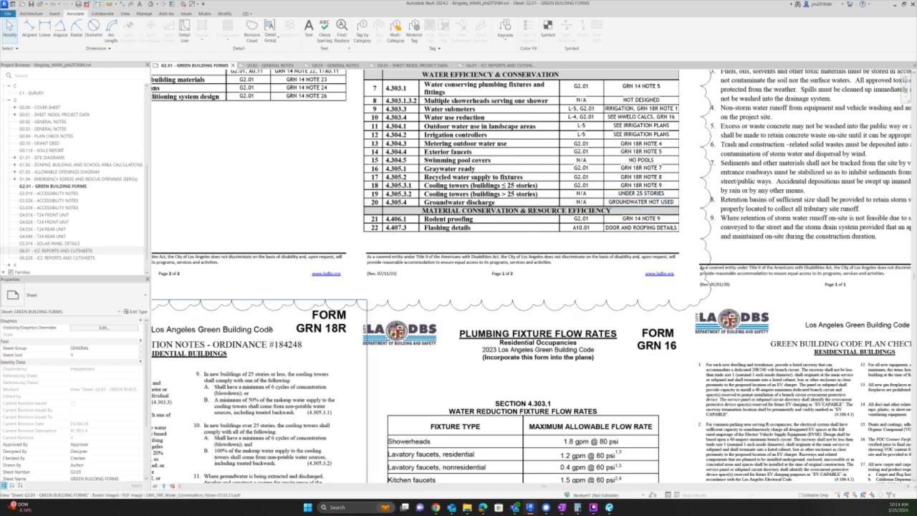
{"action": "middle_click_drag", "start_coordinate": [274, 328], "coordinate": [280, 324]}
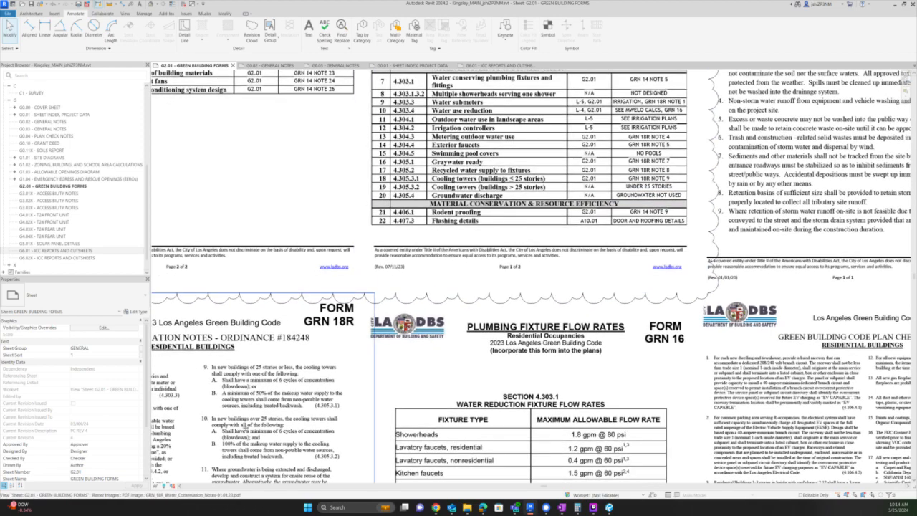
{"action": "middle_click_drag", "start_coordinate": [246, 428], "coordinate": [275, 377]}
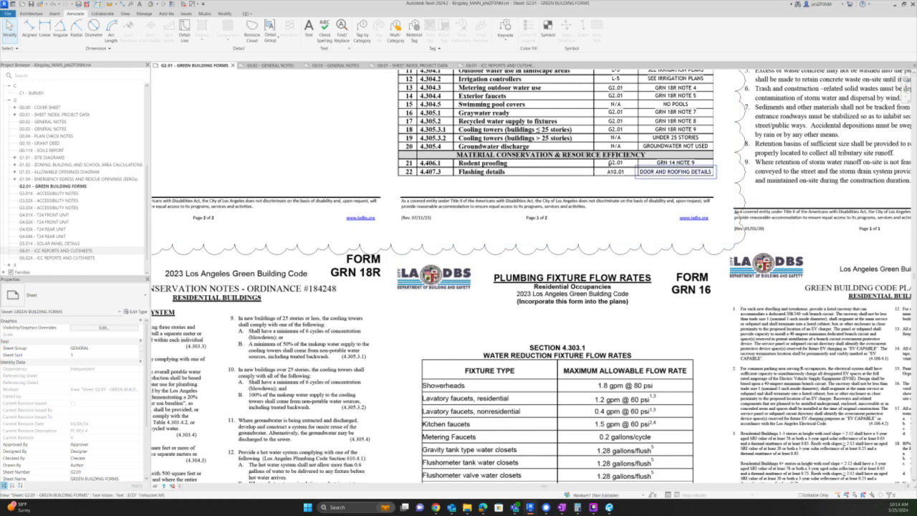
{"action": "scroll", "coordinate": [54, 212], "scroll_direction": "down", "scroll_amount": 1}
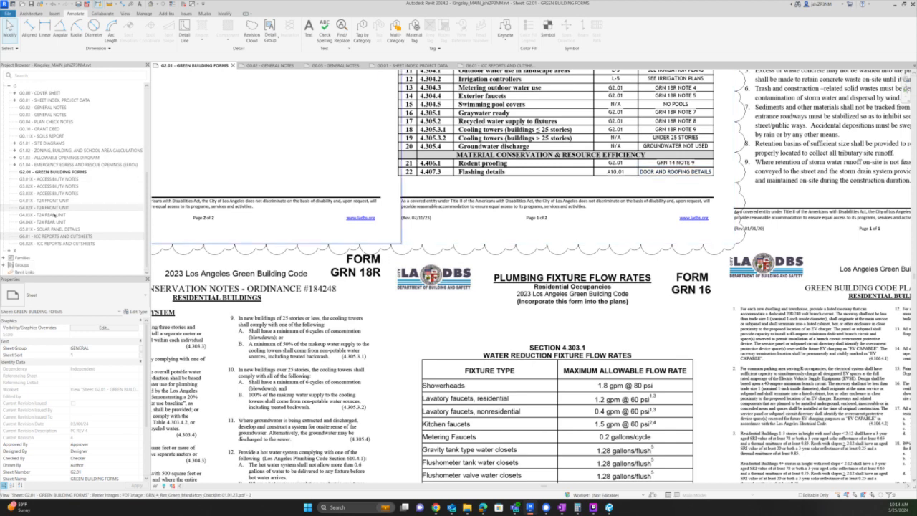
{"action": "scroll", "coordinate": [53, 214], "scroll_direction": "up", "scroll_amount": 10}
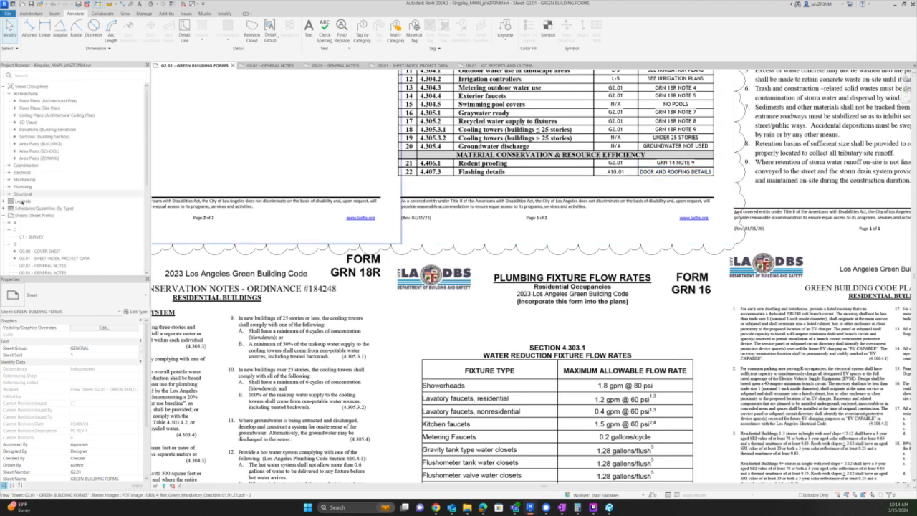
- Expand the A sheets in the Project Browser and begin editing the Flashing details A10.01 reference
{"action": "left_click", "coordinate": [10, 222]}
{"action": "scroll", "coordinate": [39, 230], "scroll_direction": "down", "scroll_amount": 8}
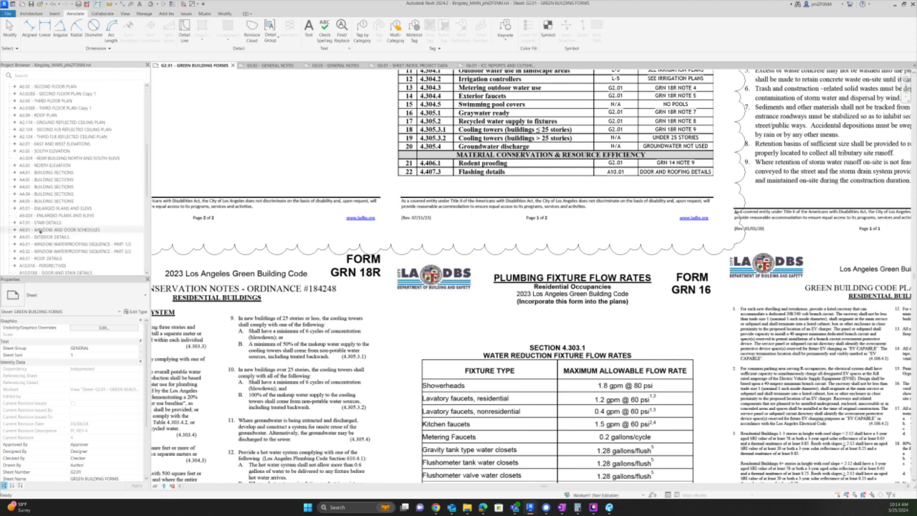
{"action": "scroll", "coordinate": [39, 230], "scroll_direction": "down", "scroll_amount": 10}
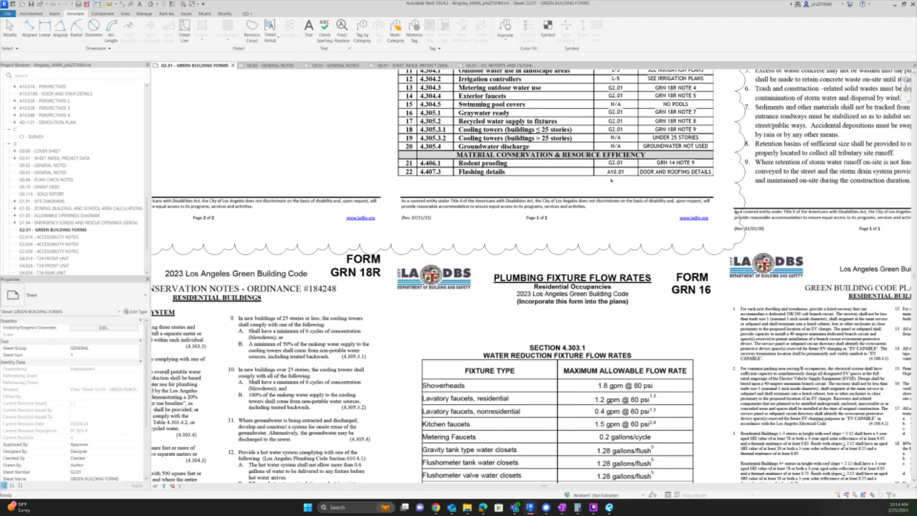
{"action": "double_click", "coordinate": [615, 172]}
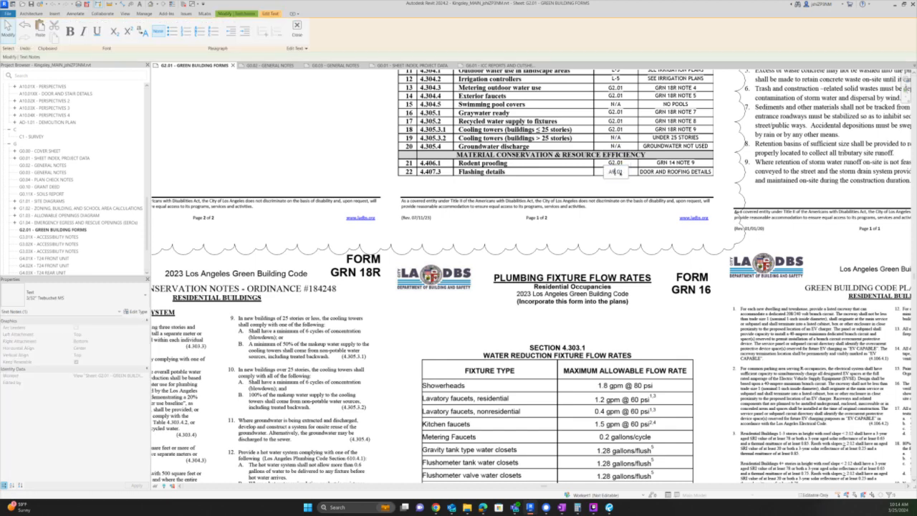
- Commit A9.01 as the Flashing details reference, check the A9.01 Exterior Details sheet, and close it
{"action": "left_click", "coordinate": [604, 192]}
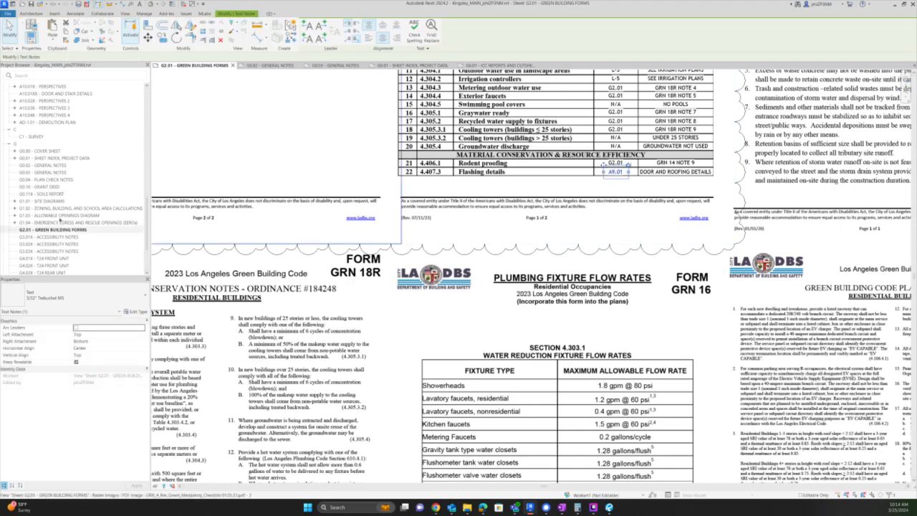
{"action": "scroll", "coordinate": [768, 297], "scroll_direction": "down", "scroll_amount": 3}
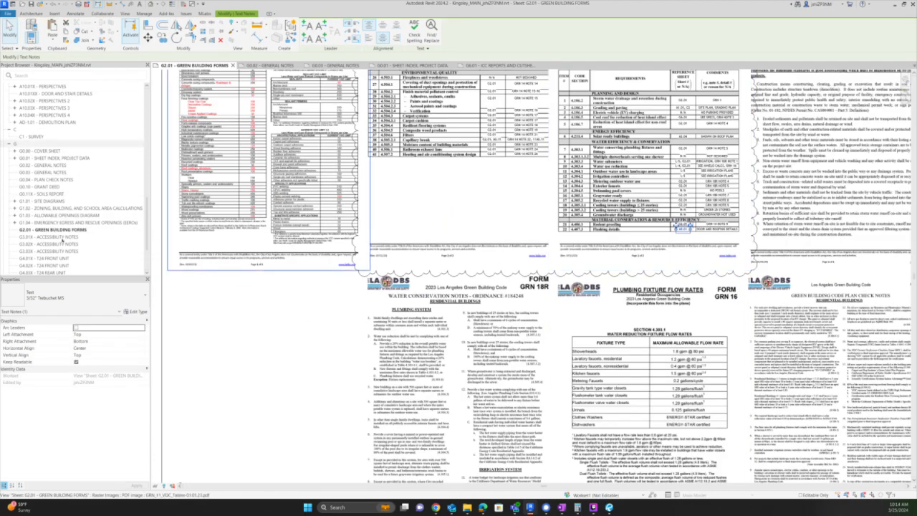
{"action": "scroll", "coordinate": [54, 150], "scroll_direction": "up", "scroll_amount": 3}
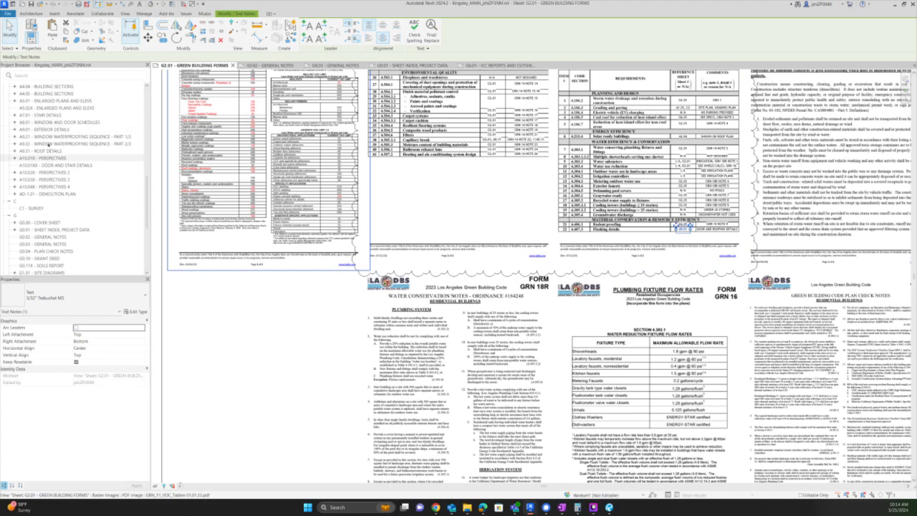
{"action": "double_click", "coordinate": [50, 130]}
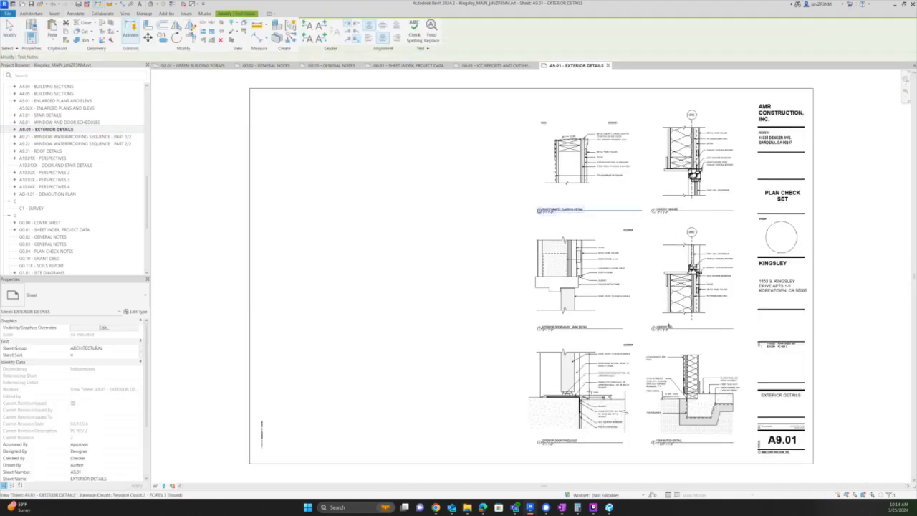
{"action": "scroll", "coordinate": [709, 393], "scroll_direction": "up", "scroll_amount": 3}
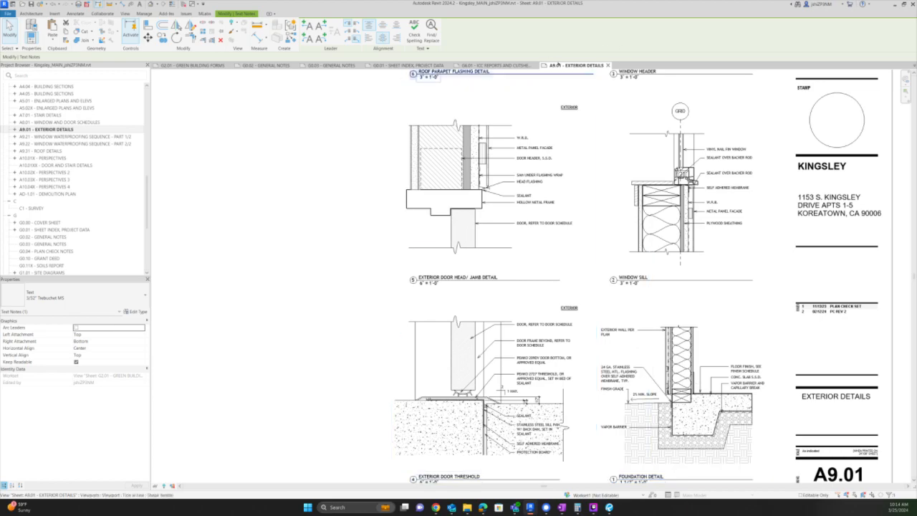
{"action": "left_click", "coordinate": [608, 65]}
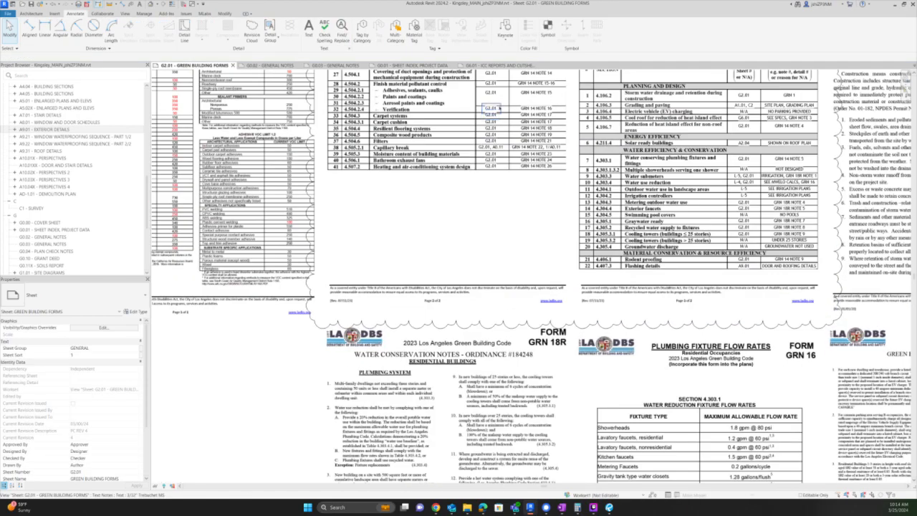
- Put GRN 11 on a new line after GRN 14 NOTE 15 in the rows 29–32 comment
{"action": "scroll", "coordinate": [499, 108], "scroll_direction": "up", "scroll_amount": 4}
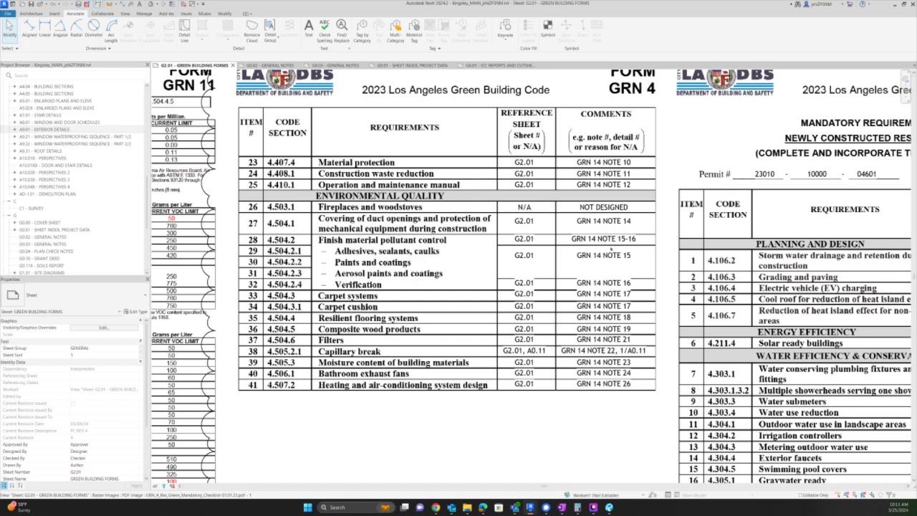
{"action": "double_click", "coordinate": [615, 255]}
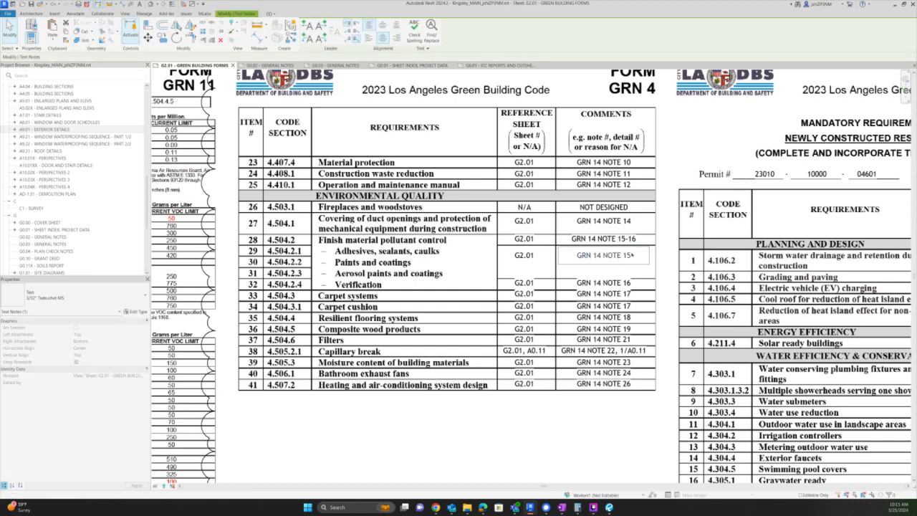
{"action": "key", "text": "Return"}
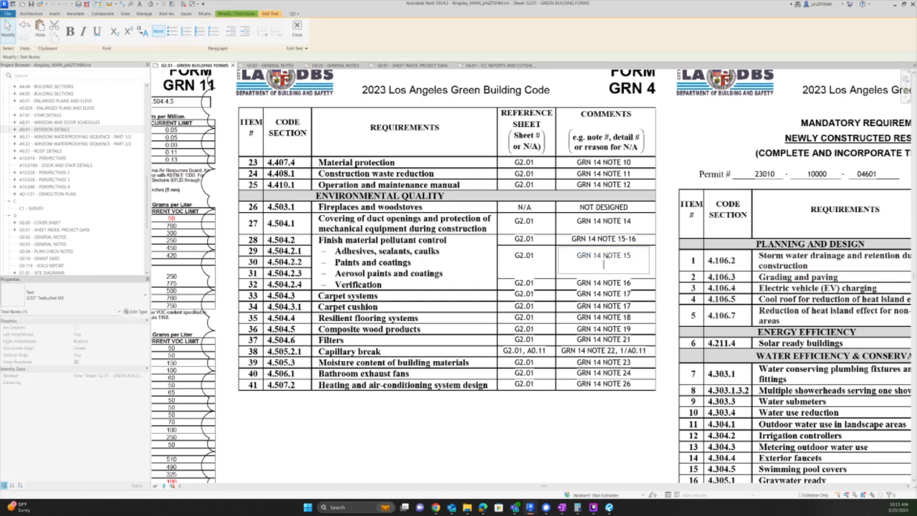
{"action": "type", "text": "GRN 11"}
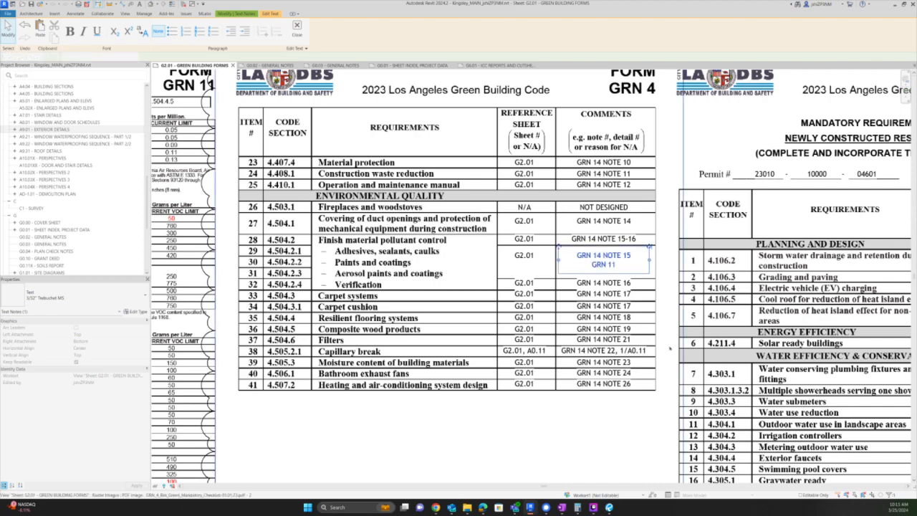
{"action": "left_click", "coordinate": [548, 446]}
{"action": "scroll", "coordinate": [668, 346], "scroll_direction": "down", "scroll_amount": 3}
{"action": "scroll", "coordinate": [684, 292], "scroll_direction": "up", "scroll_amount": 3}
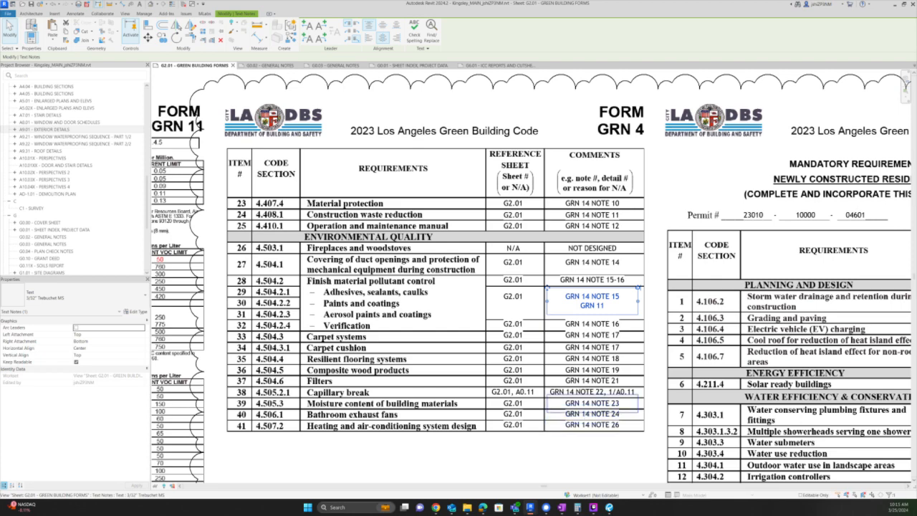
- Replace the GRN 14 NOTE 24 comment with SEE FLOOR PLANS, fixing the missing A
{"action": "scroll", "coordinate": [614, 420], "scroll_direction": "up", "scroll_amount": 5}
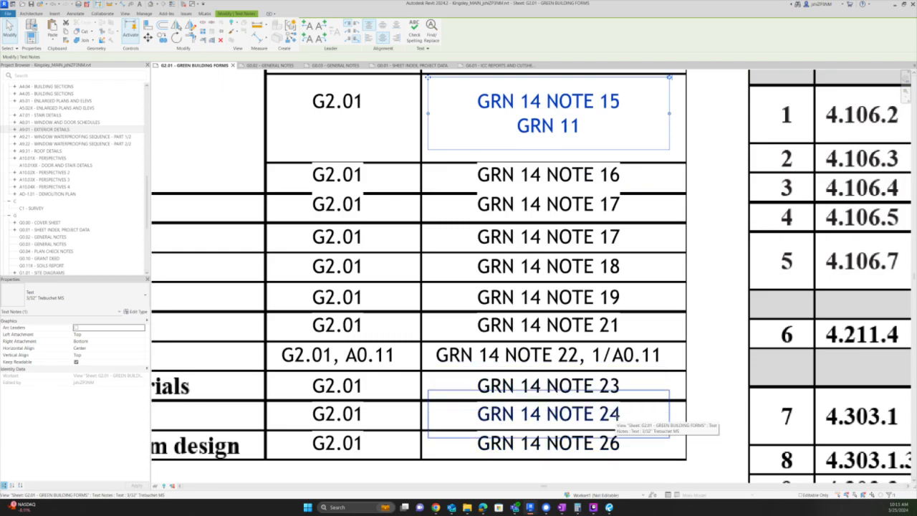
{"action": "left_click", "coordinate": [615, 419]}
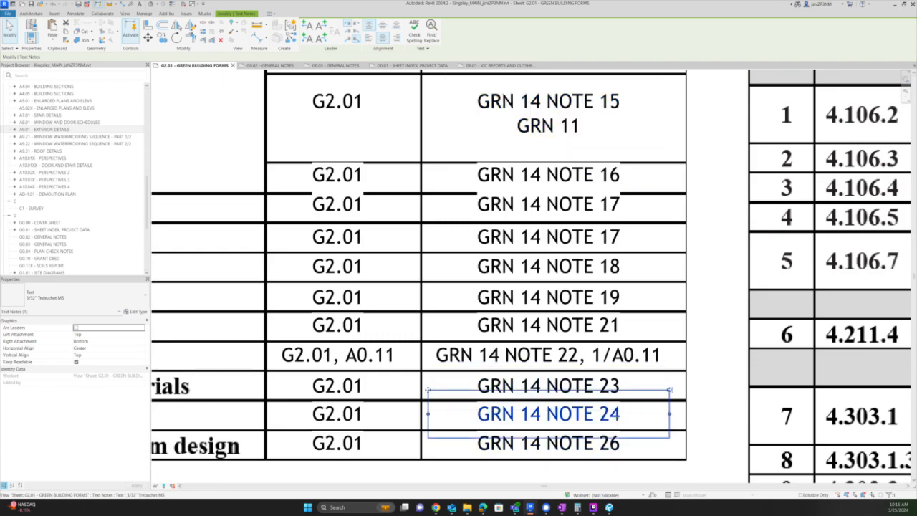
{"action": "left_click", "coordinate": [615, 420]}
{"action": "key", "text": "ctrl+a"}
{"action": "type", "text": "SEE"}
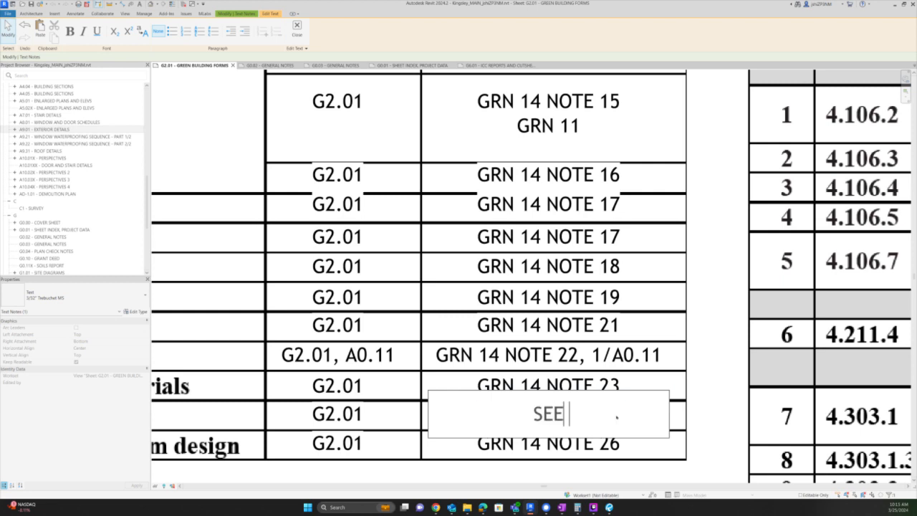
{"action": "type", "text": " FLOOR PLNS"}
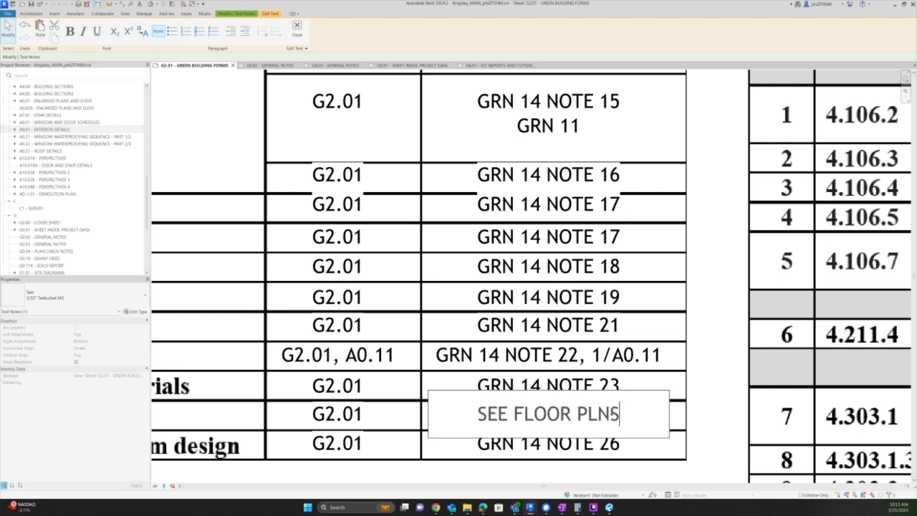
{"action": "left_click", "coordinate": [601, 413]}
{"action": "type", "text": "A"}
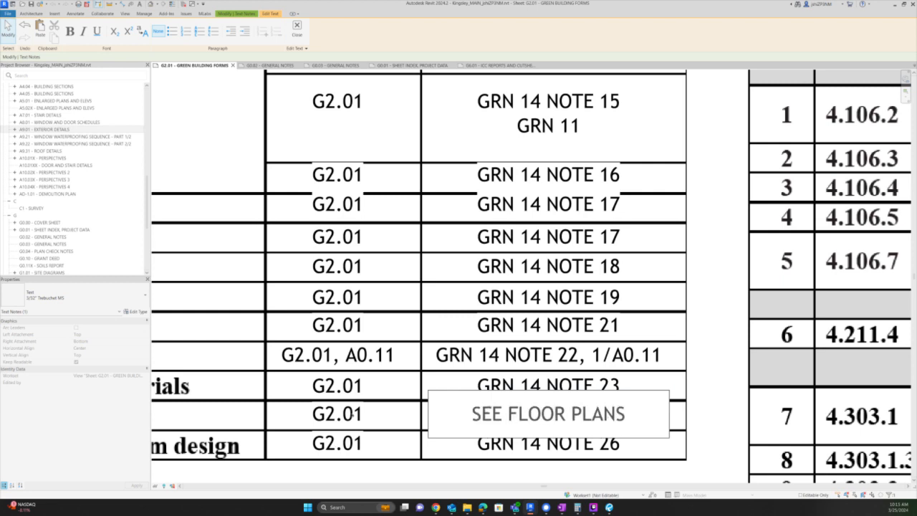
{"action": "left_click", "coordinate": [352, 414]}
- Change the adjacent G2.01 reference to A2.01-A2.03 and widen the note to one line
{"action": "double_click", "coordinate": [353, 414]}
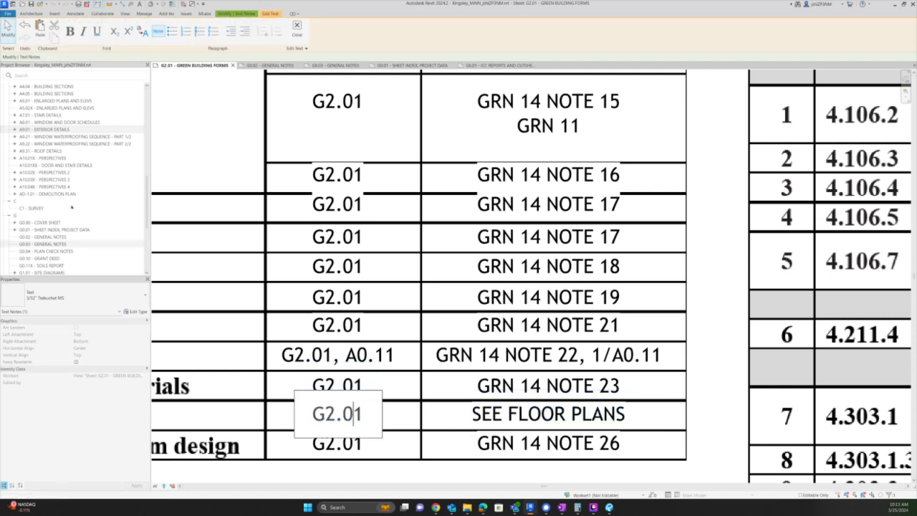
{"action": "scroll", "coordinate": [71, 206], "scroll_direction": "up", "scroll_amount": 9}
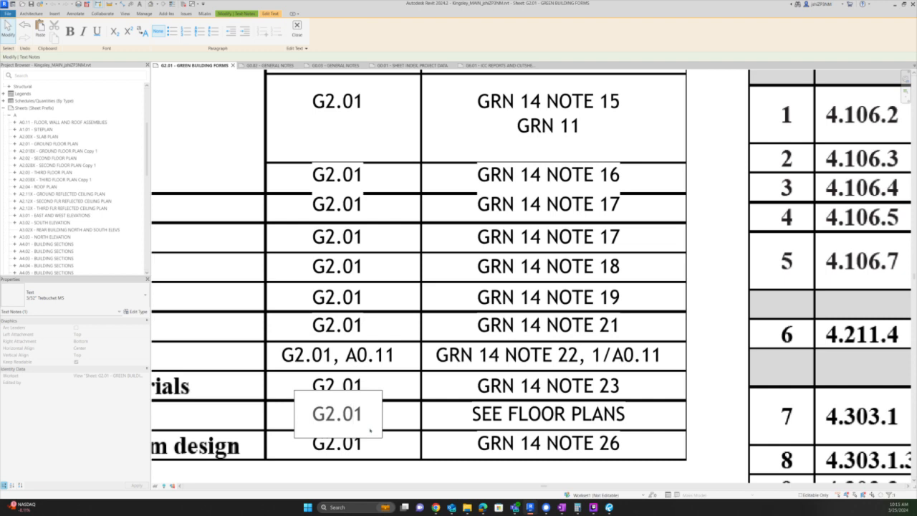
{"action": "key", "text": "ctrl+a"}
{"action": "type", "text": "A2.01-A2.03"}
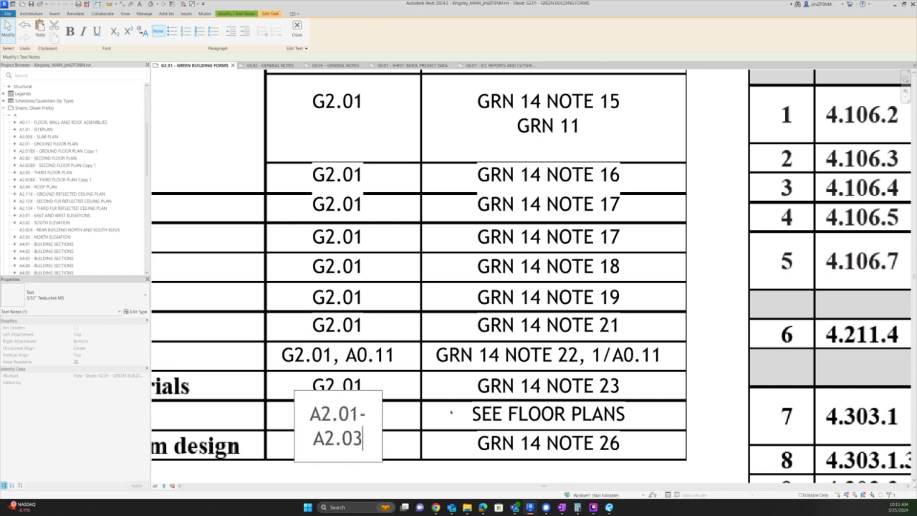
{"action": "key", "text": "Escape"}
{"action": "left_click_drag", "start_coordinate": [381, 426], "coordinate": [426, 426]}
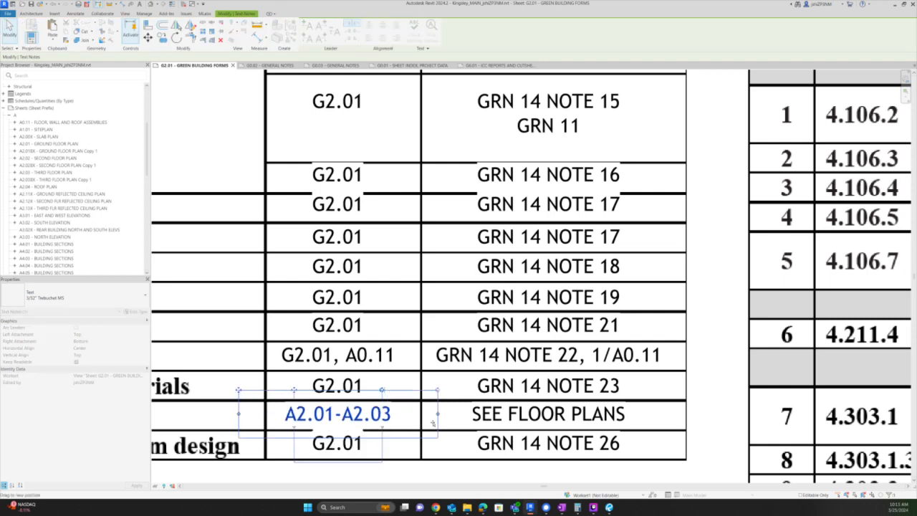
{"action": "double_click", "coordinate": [367, 414]}
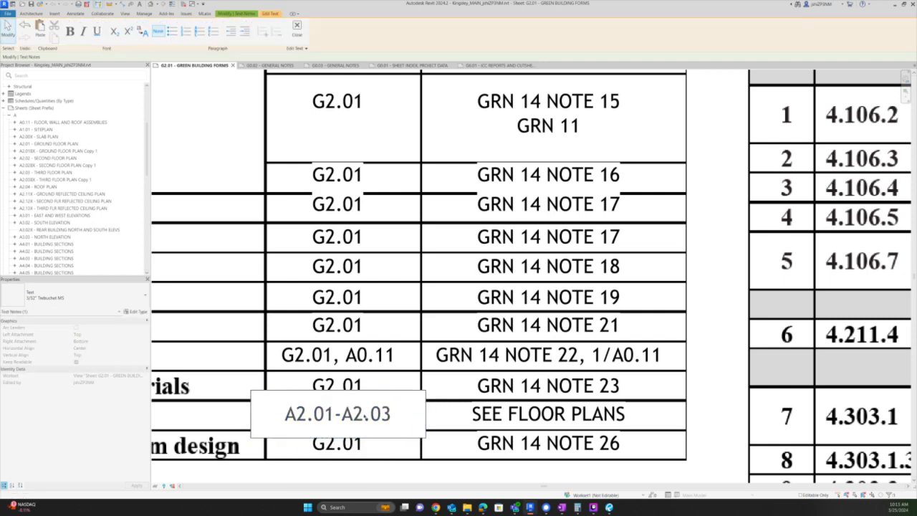
{"action": "key", "text": "BackSpace"}
{"action": "key", "text": "BackSpace"}
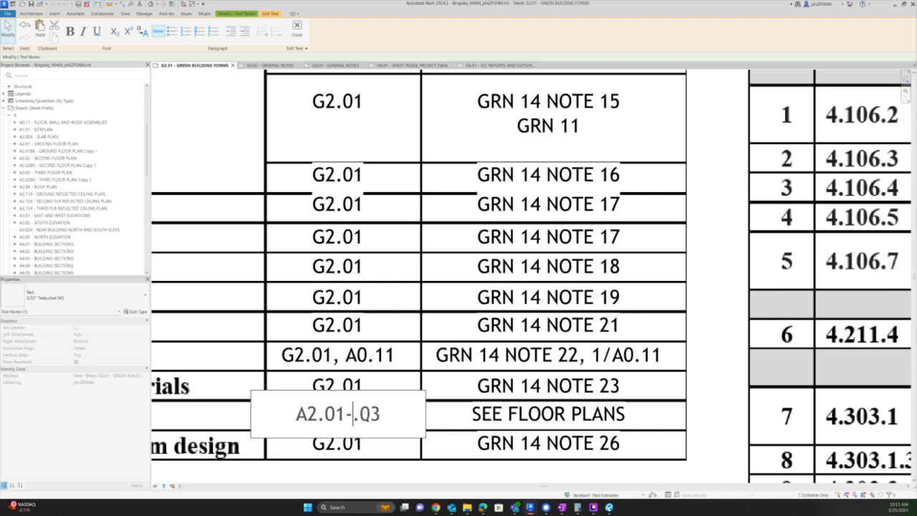
{"action": "type", "text": "2"}
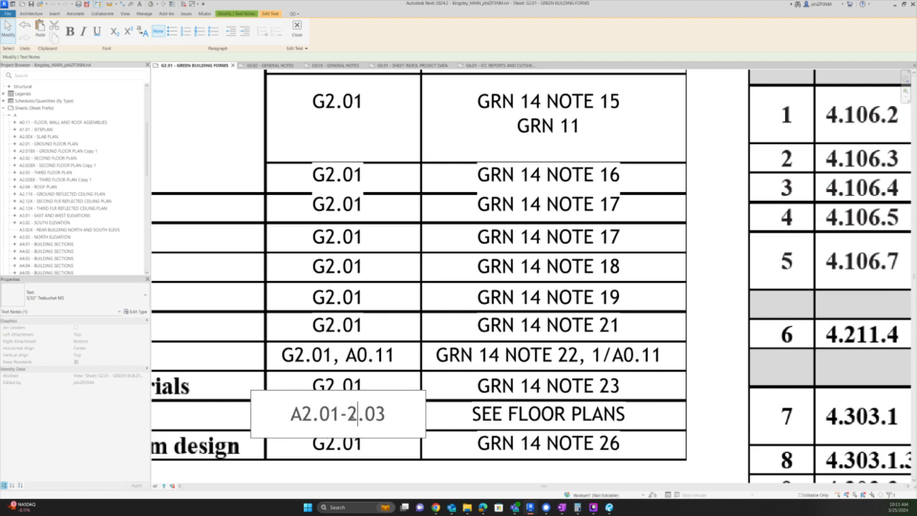
{"action": "key", "text": "Left"}
{"action": "type", "text": "A"}
{"action": "left_click", "coordinate": [452, 413]}
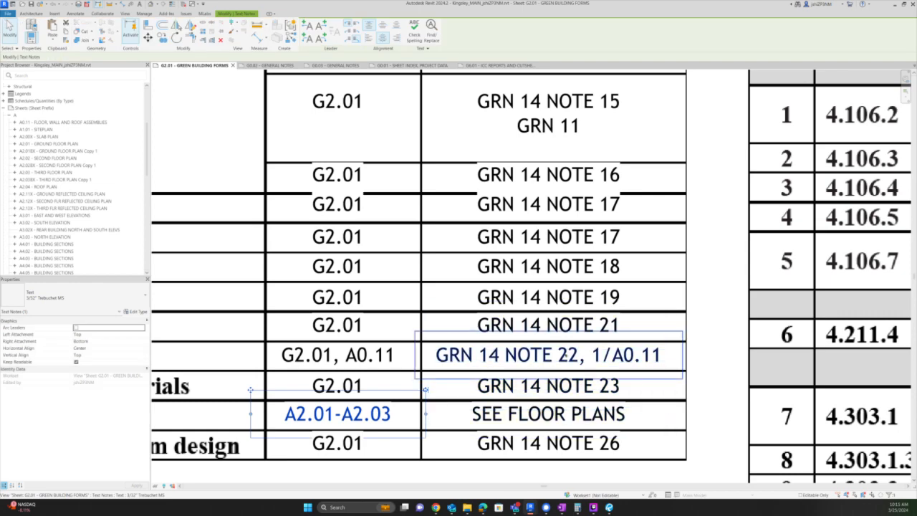
- Open sheet A0.11 Floor, Wall and Roof Assemblies and pan to the concrete slab detail
{"action": "scroll", "coordinate": [588, 356], "scroll_direction": "down", "scroll_amount": 3}
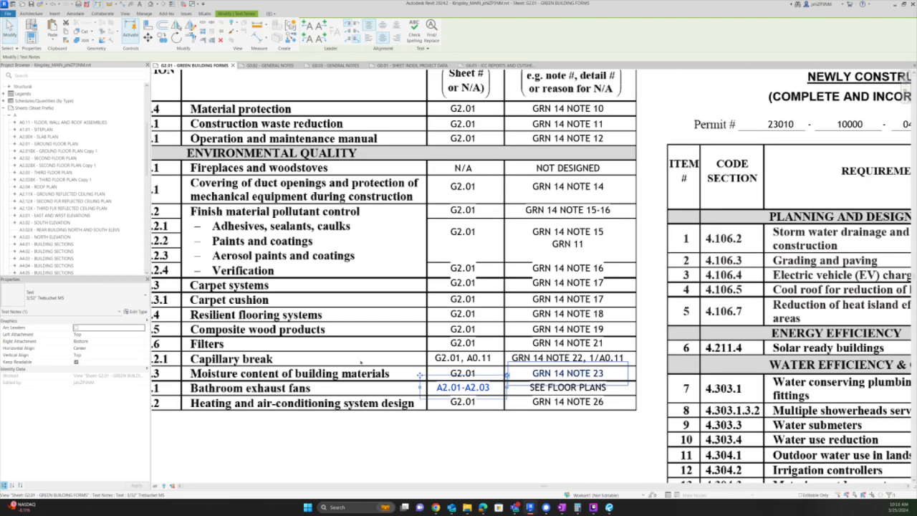
{"action": "scroll", "coordinate": [63, 202], "scroll_direction": "down", "scroll_amount": 4}
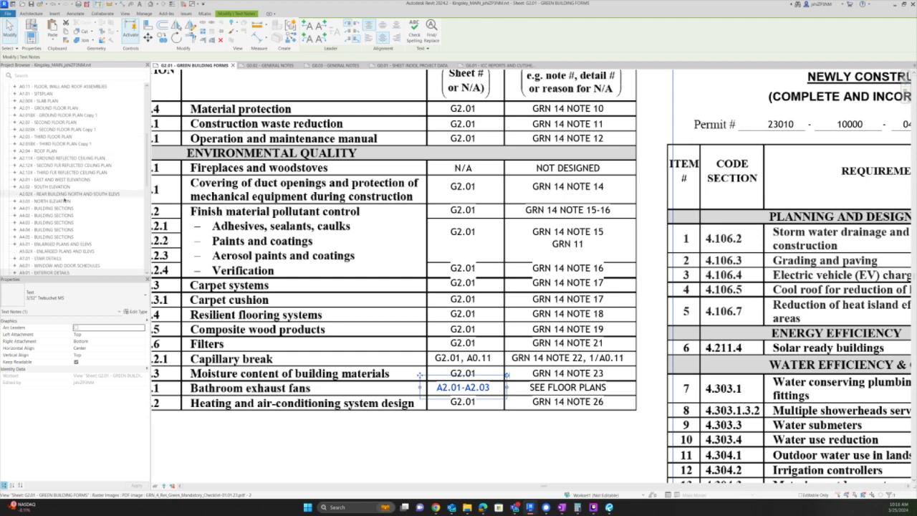
{"action": "scroll", "coordinate": [68, 197], "scroll_direction": "up", "scroll_amount": 5}
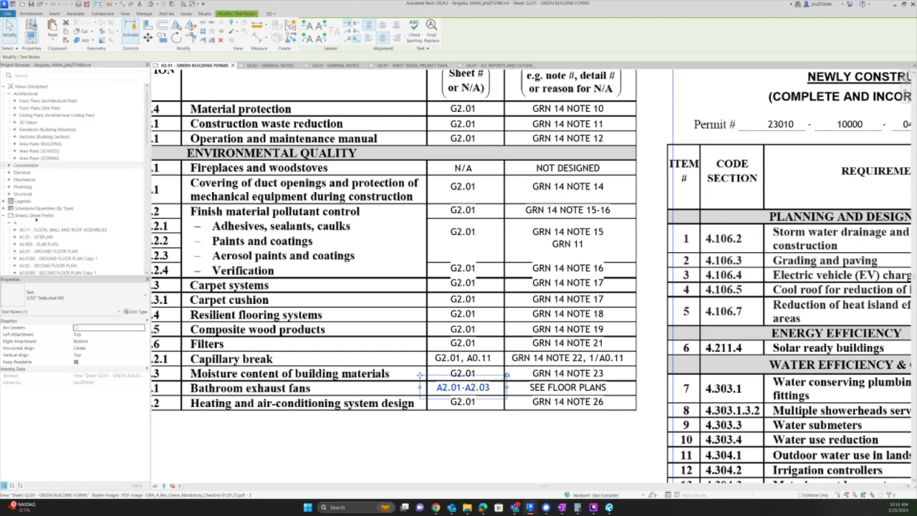
{"action": "left_click", "coordinate": [33, 229]}
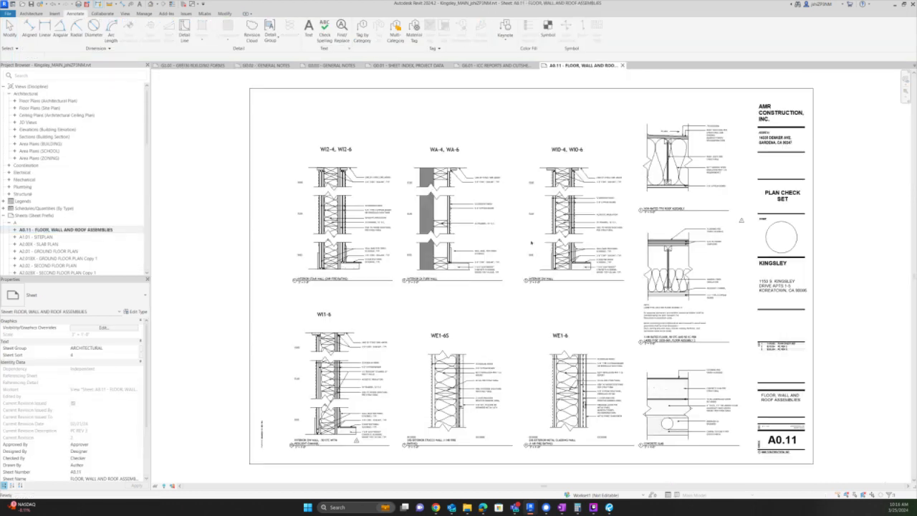
{"action": "left_click", "coordinate": [705, 427]}
{"action": "scroll", "coordinate": [702, 433], "scroll_direction": "up", "scroll_amount": 5}
{"action": "middle_click_drag", "start_coordinate": [714, 348], "coordinate": [612, 276]}
{"action": "key", "text": "Escape"}
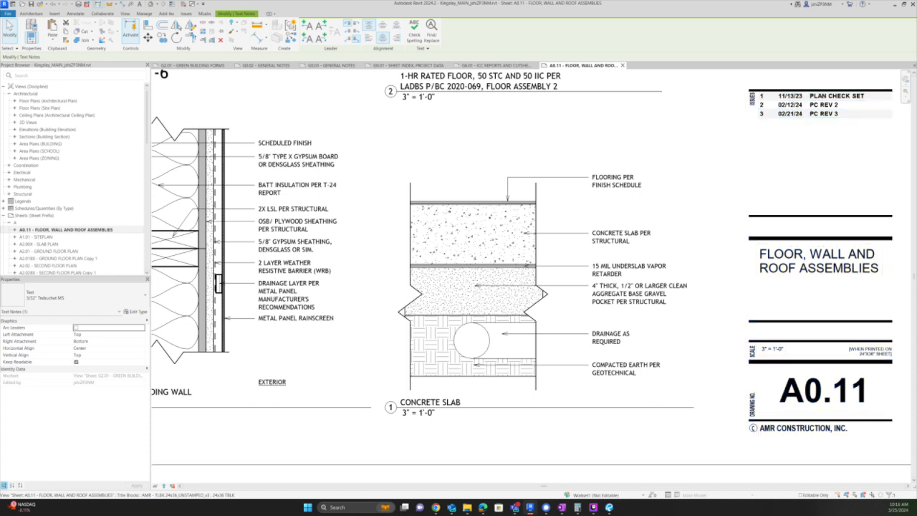
- Change the underslab vapor retarder note in the Concrete Slab detail from 15 MIL to 10 MIL
{"action": "scroll", "coordinate": [672, 308], "scroll_direction": "up", "scroll_amount": 3}
{"action": "double_click", "coordinate": [673, 308]}
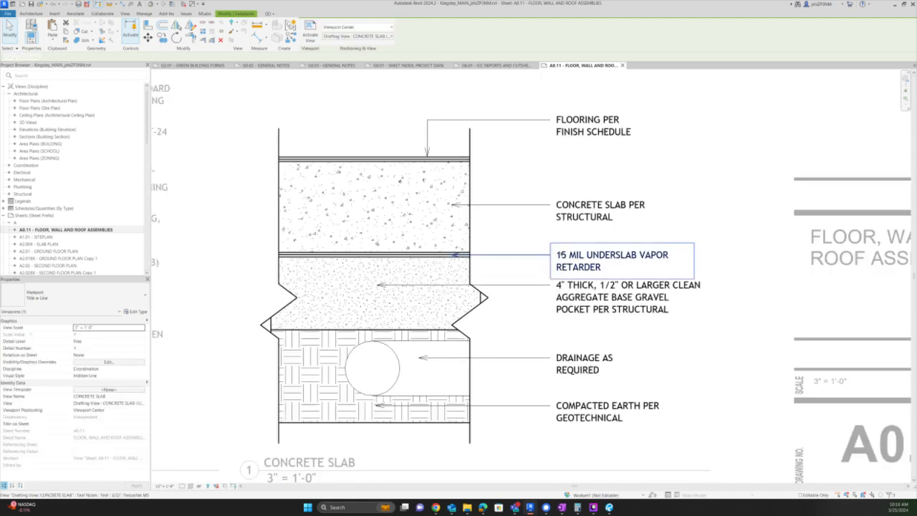
{"action": "double_click", "coordinate": [564, 255]}
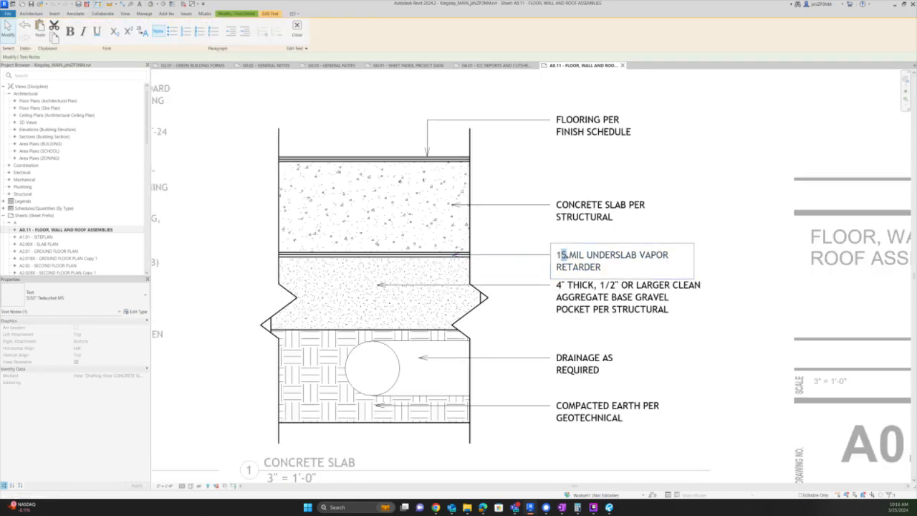
{"action": "key", "text": "BackSpace"}
{"action": "type", "text": "0"}
{"action": "left_click", "coordinate": [754, 255]}
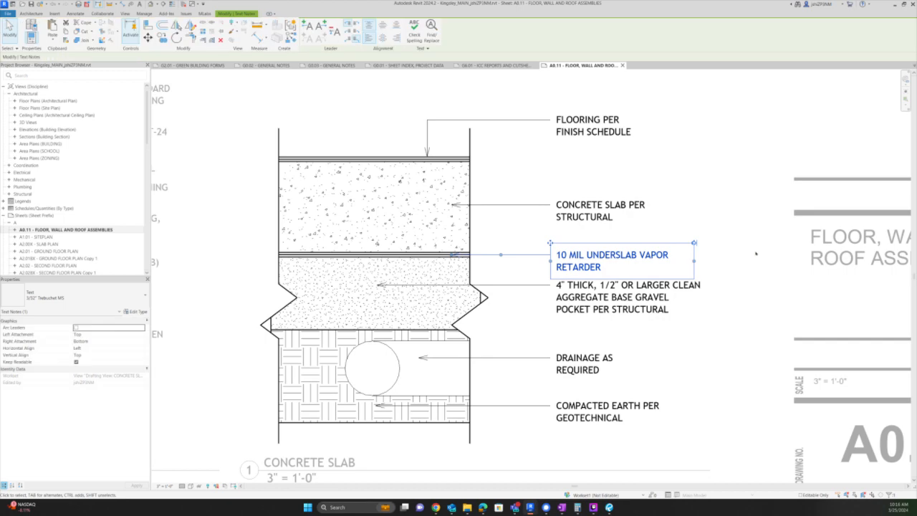
{"action": "left_click", "coordinate": [755, 253]}
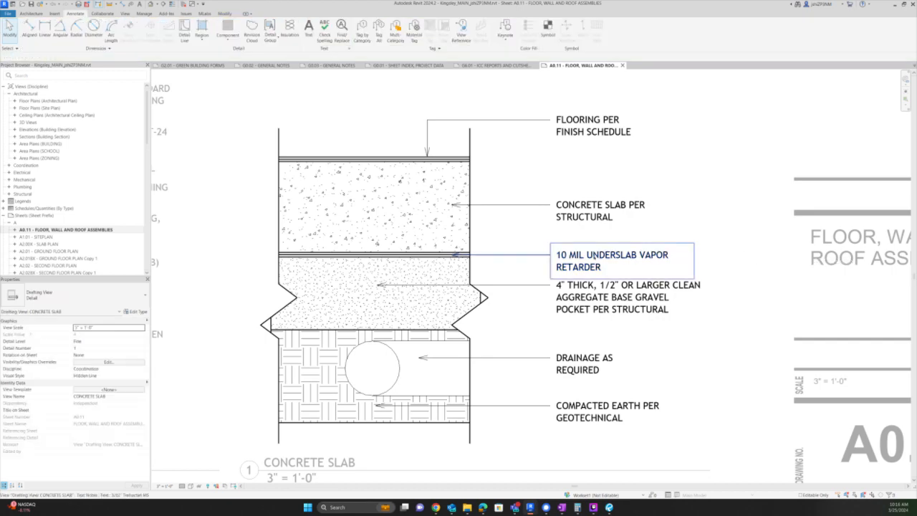
- Begin a revision cloud sketch, dismissing the empty-sketch error to continue sketching
{"action": "scroll", "coordinate": [726, 258], "scroll_direction": "up", "scroll_amount": 2}
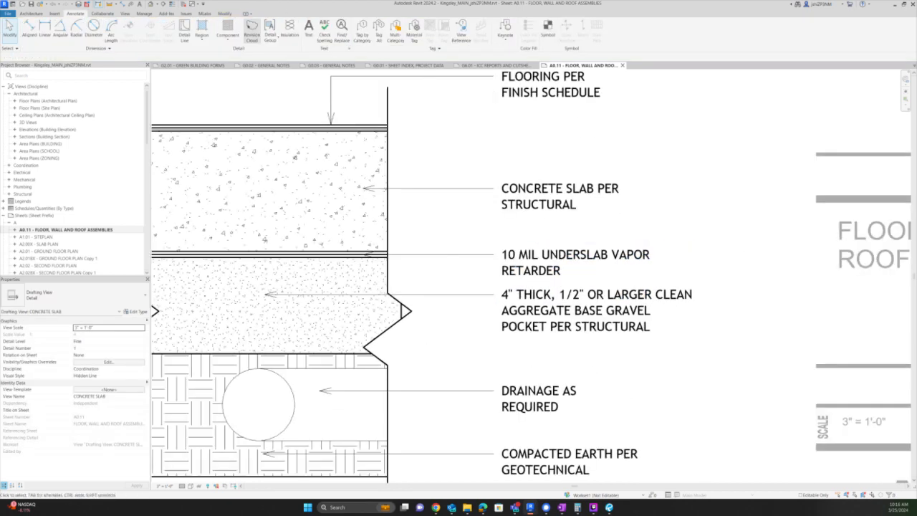
{"action": "left_click", "coordinate": [251, 30]}
{"action": "scroll", "coordinate": [436, 209], "scroll_direction": "down", "scroll_amount": 2}
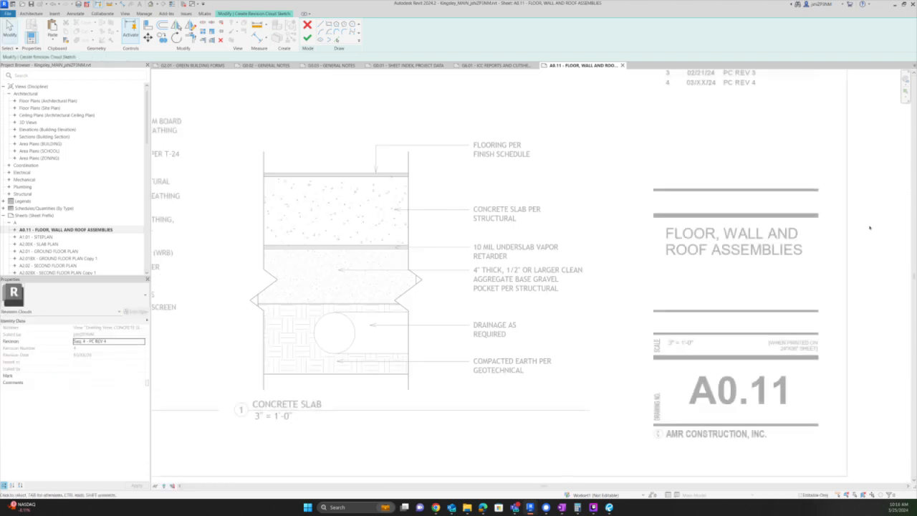
{"action": "scroll", "coordinate": [444, 307], "scroll_direction": "down", "scroll_amount": 2}
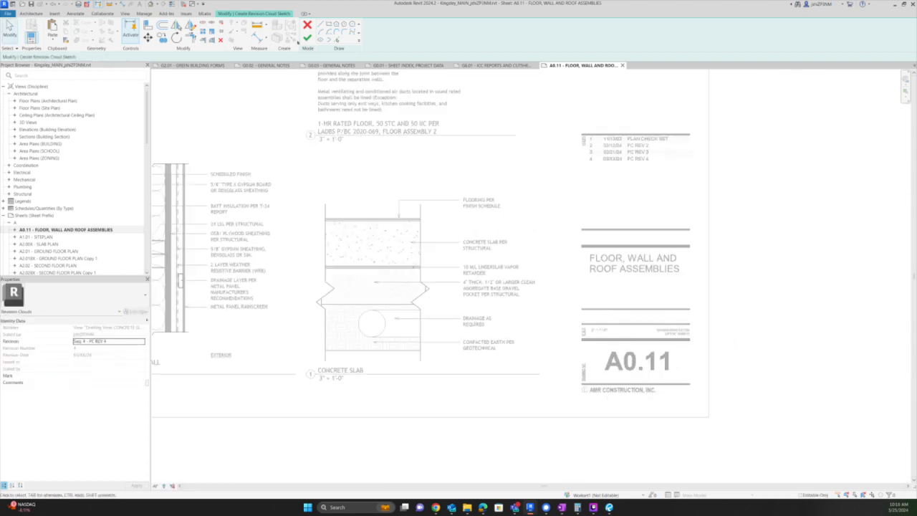
{"action": "left_click", "coordinate": [308, 37]}
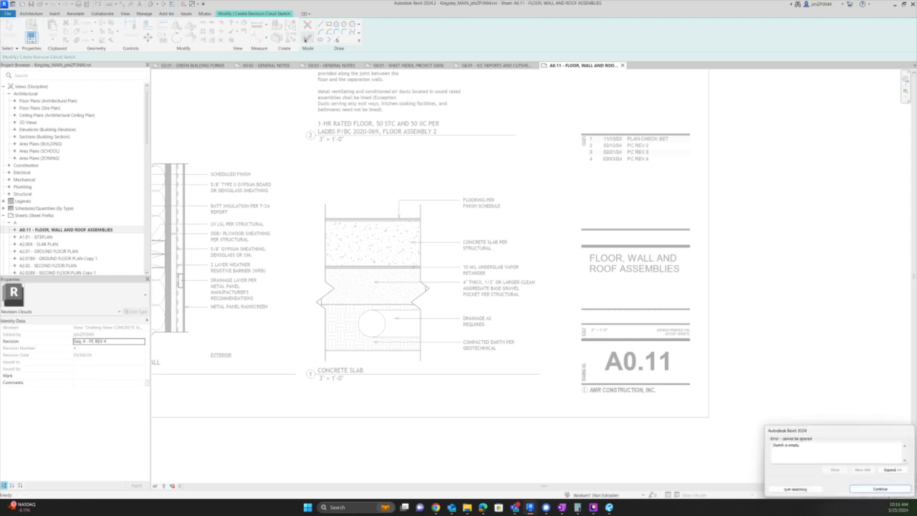
{"action": "left_click", "coordinate": [880, 489]}
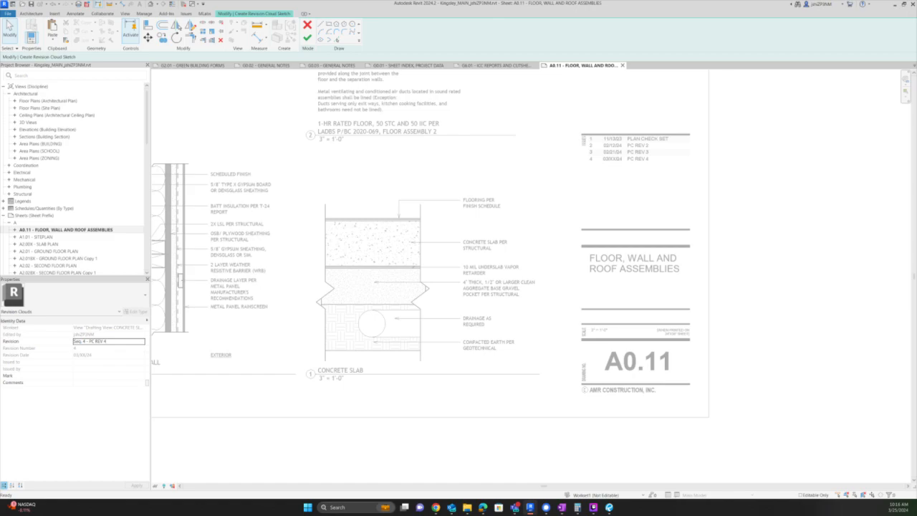